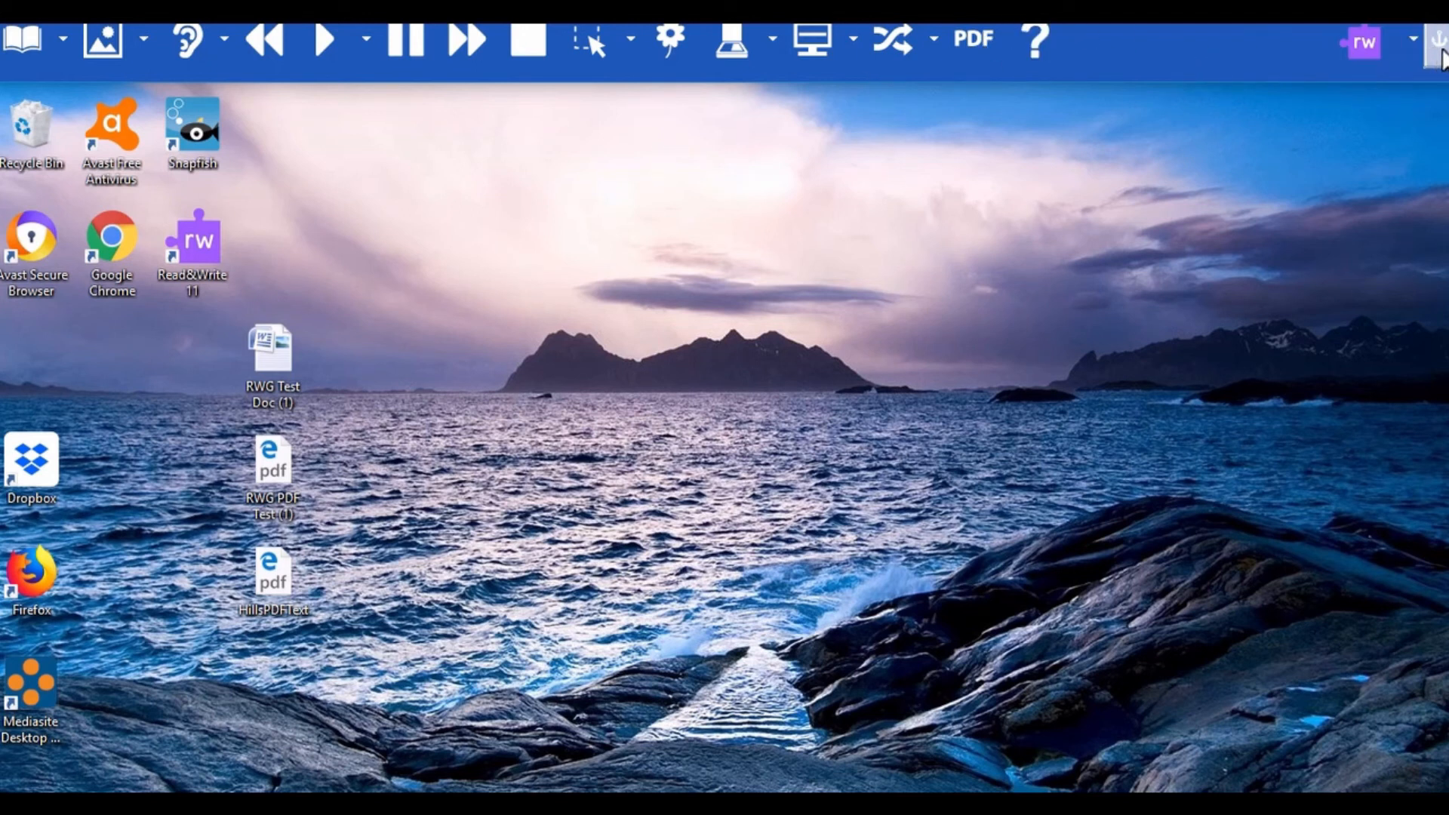
# - Switch the current toolbar to Writing Features
pyautogui.click(1420, 41)
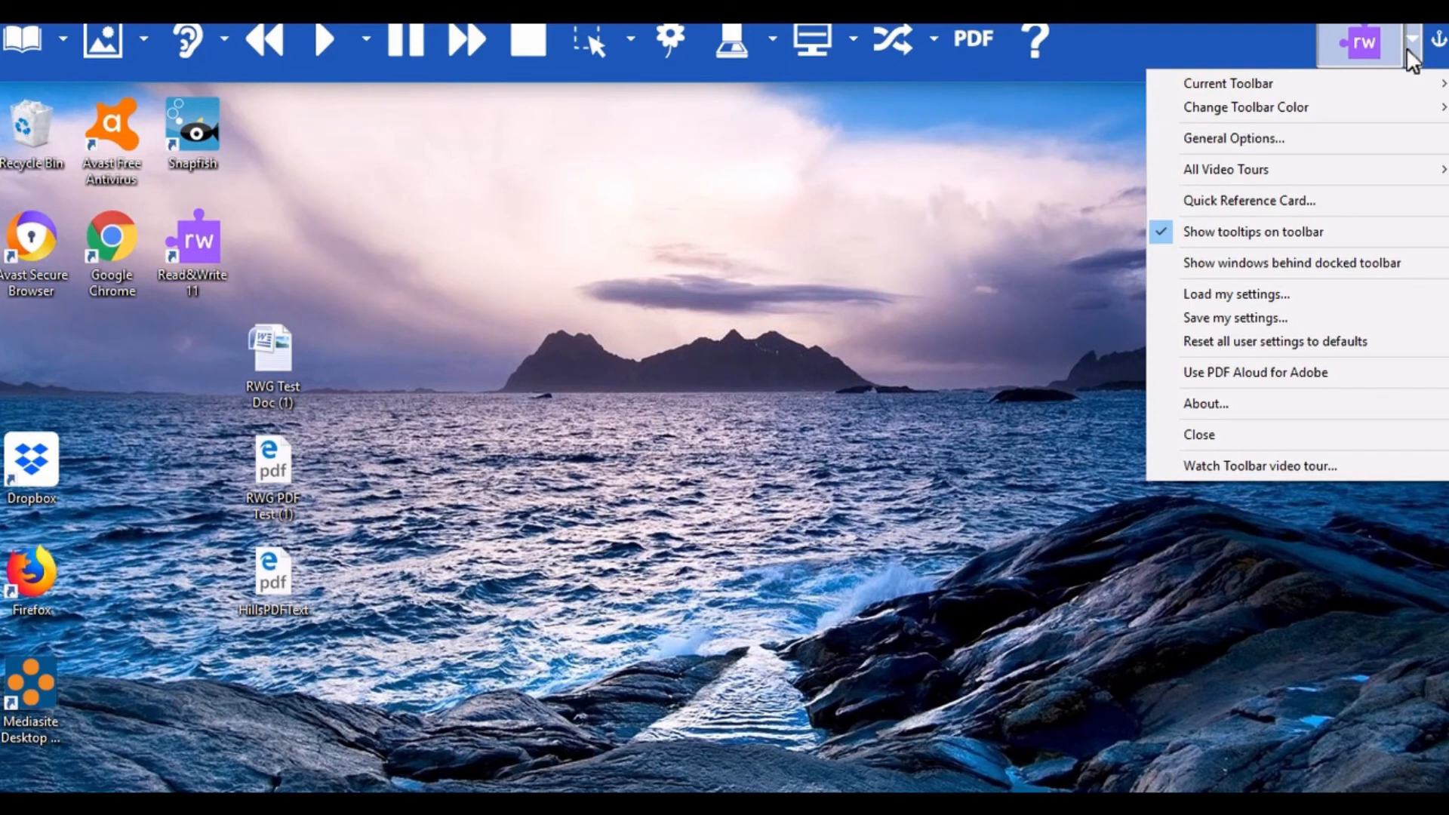
pyautogui.moveTo(1384, 96)
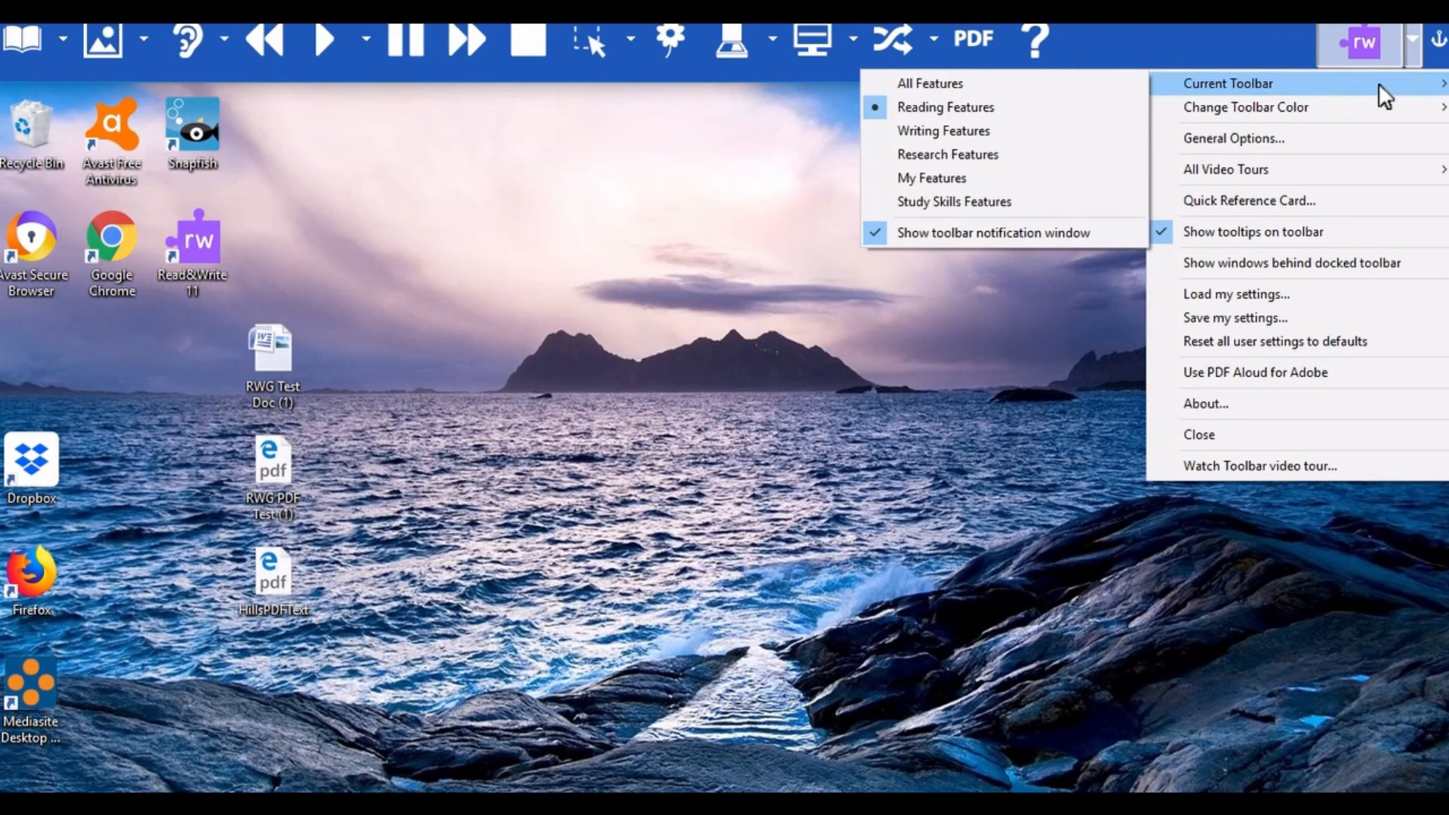
pyautogui.click(908, 125)
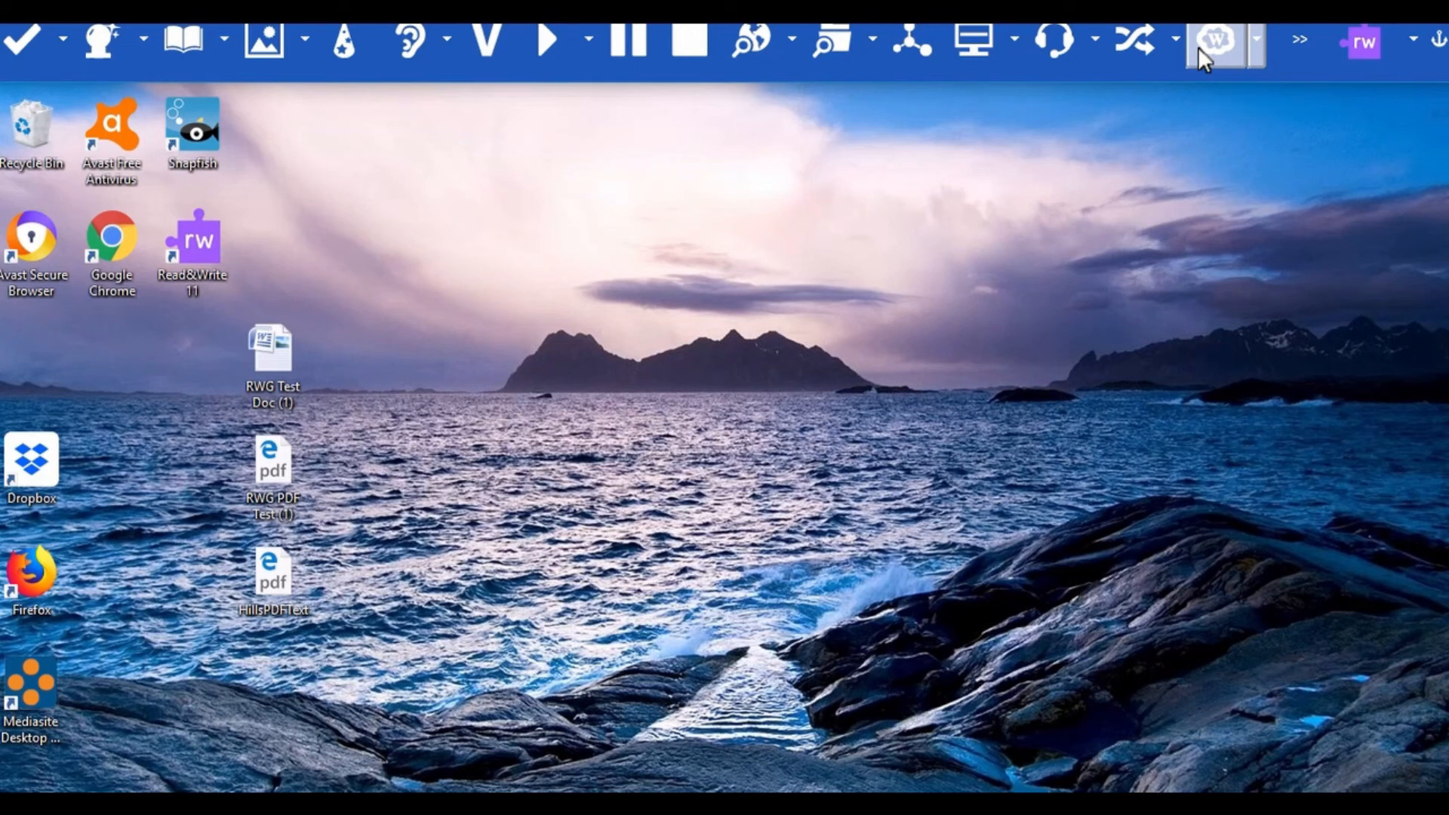
pyautogui.click(1298, 41)
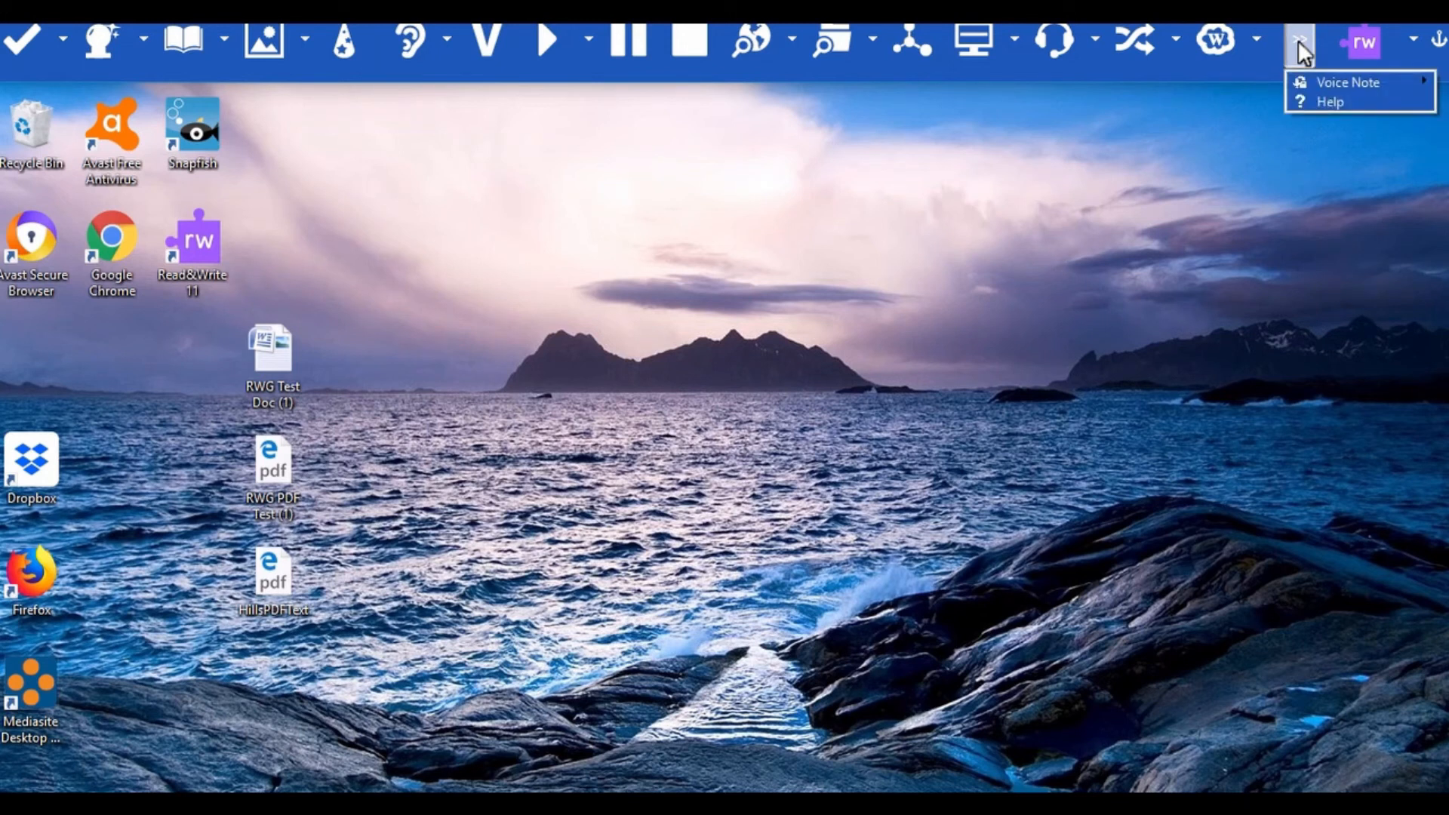
pyautogui.moveTo(1299, 74)
pyautogui.click(587, 35)
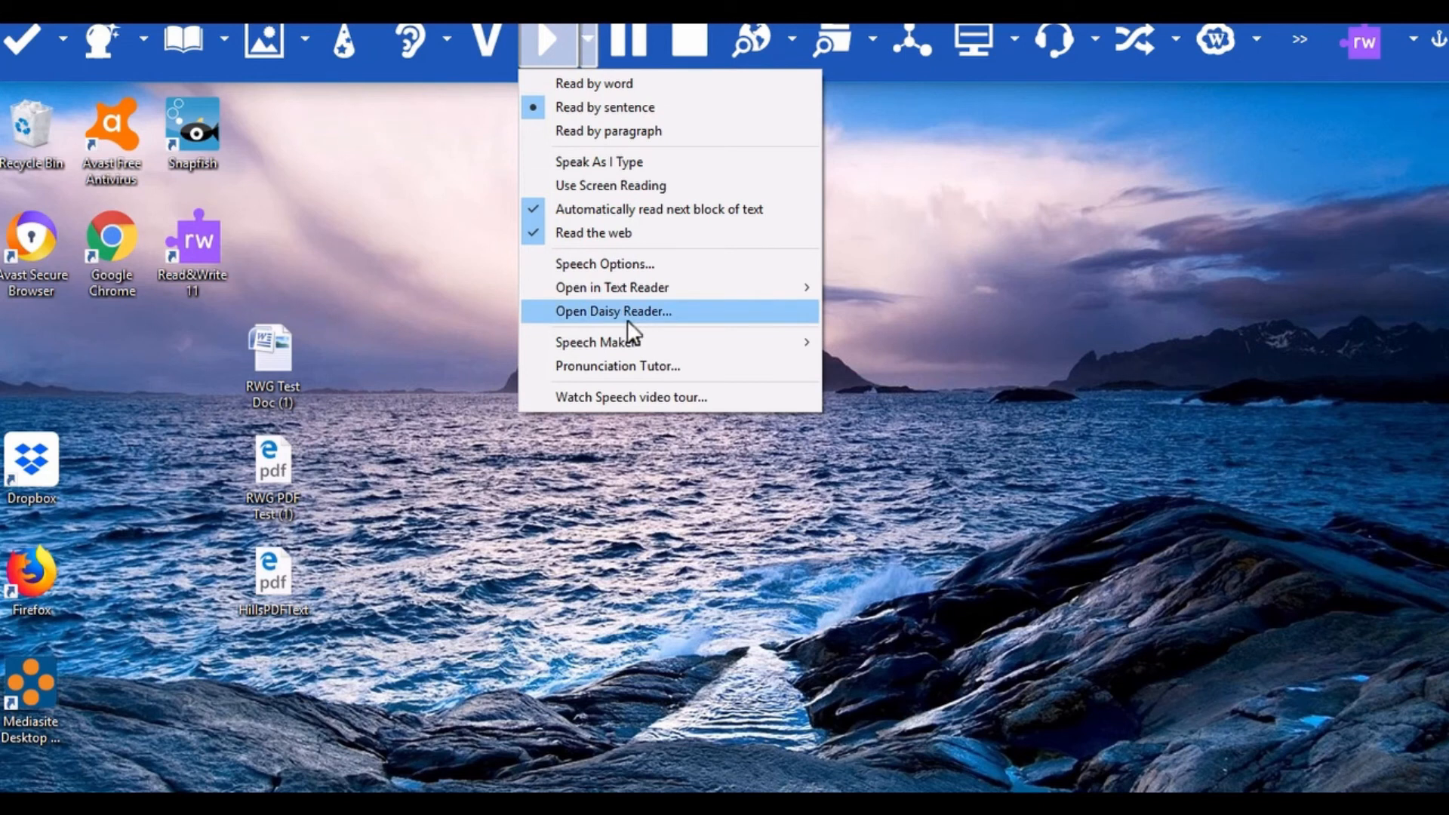
pyautogui.click(1020, 266)
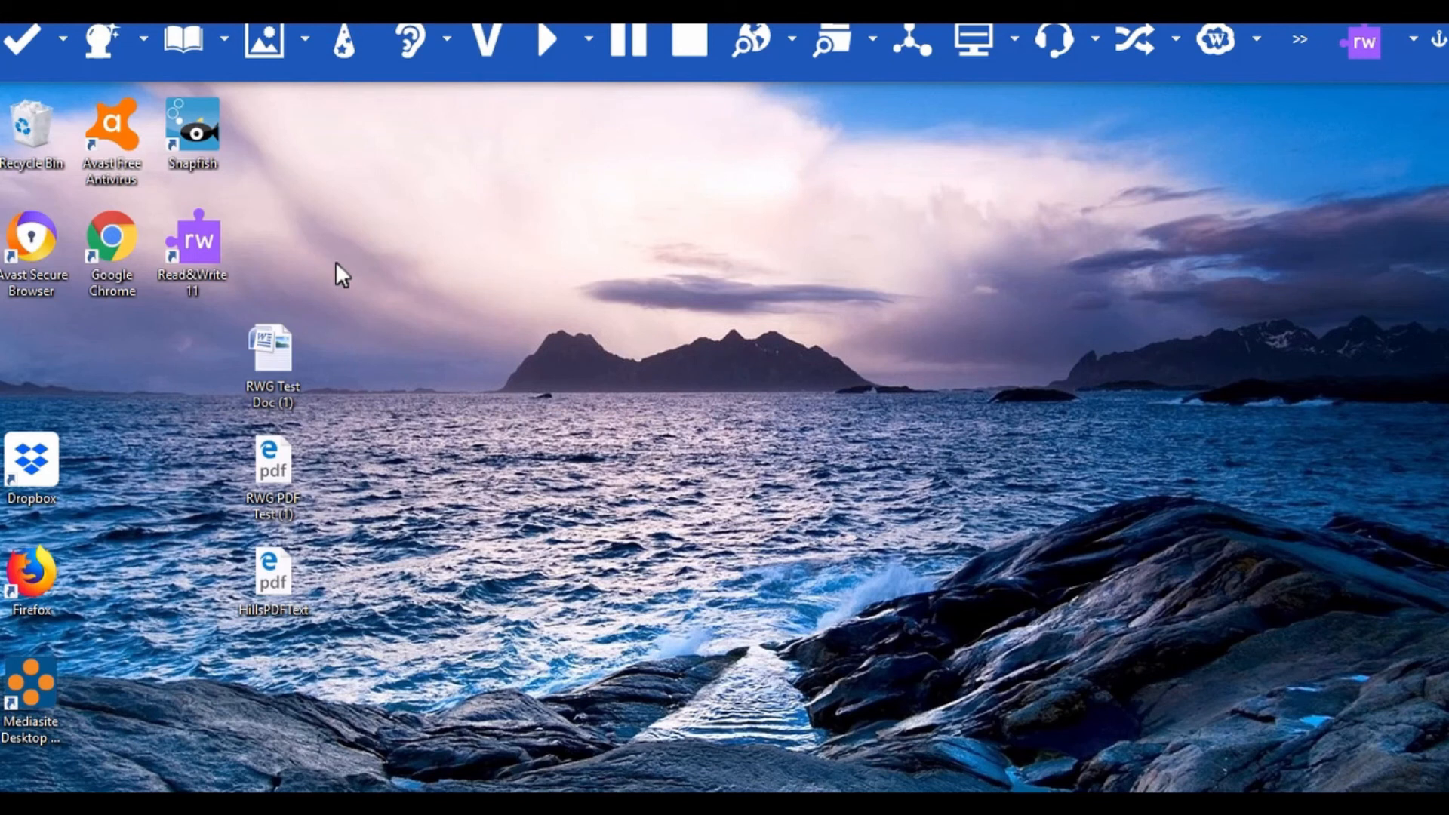
pyautogui.click(305, 33)
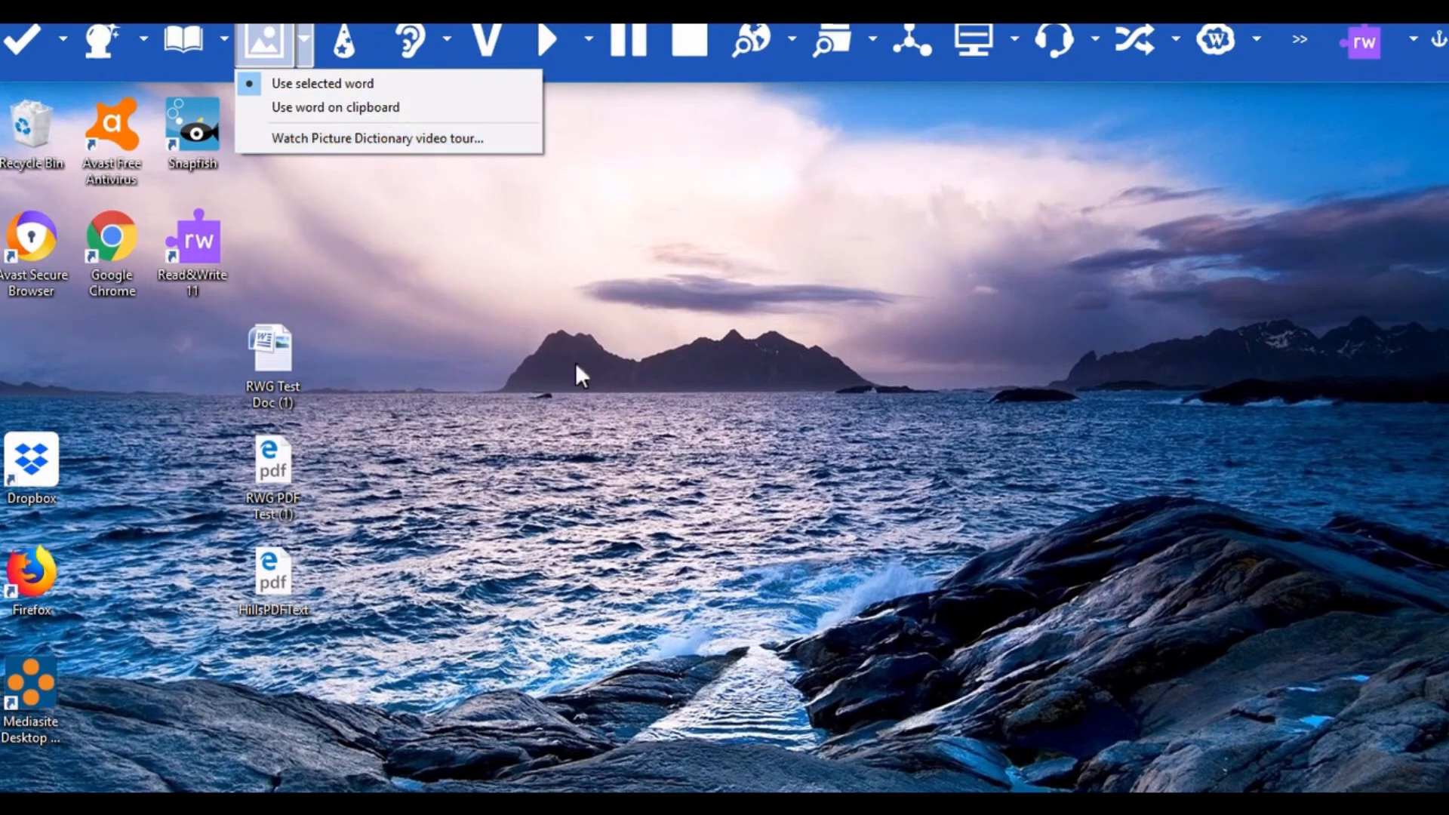
pyautogui.click(617, 273)
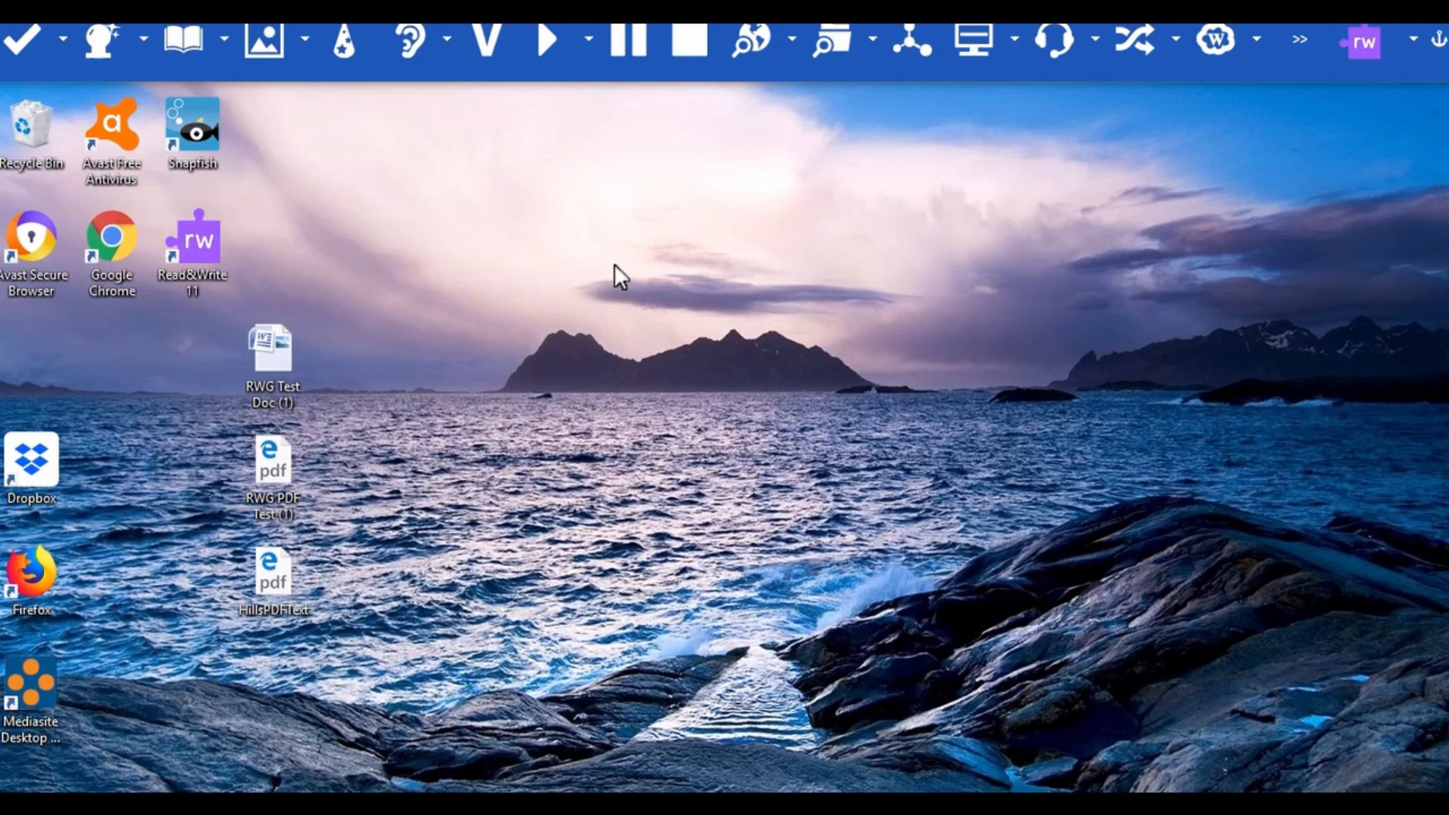
# - Open the RWG Test Doc (1) document and correct "Volcaneos" to "Volcanoes" with the Spelling Helper
pyautogui.doubleClick(284, 329)
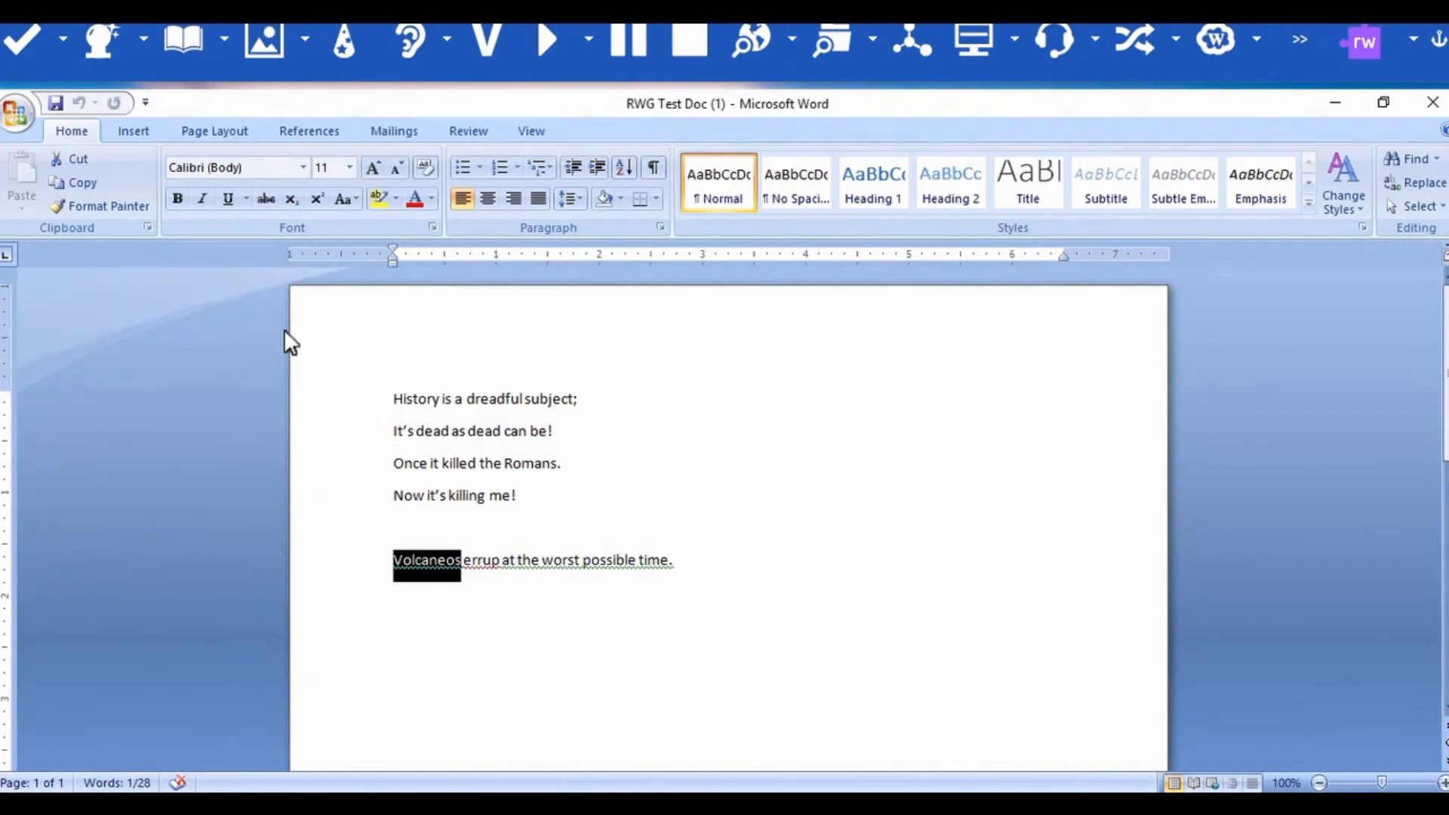
pyautogui.click(905, 618)
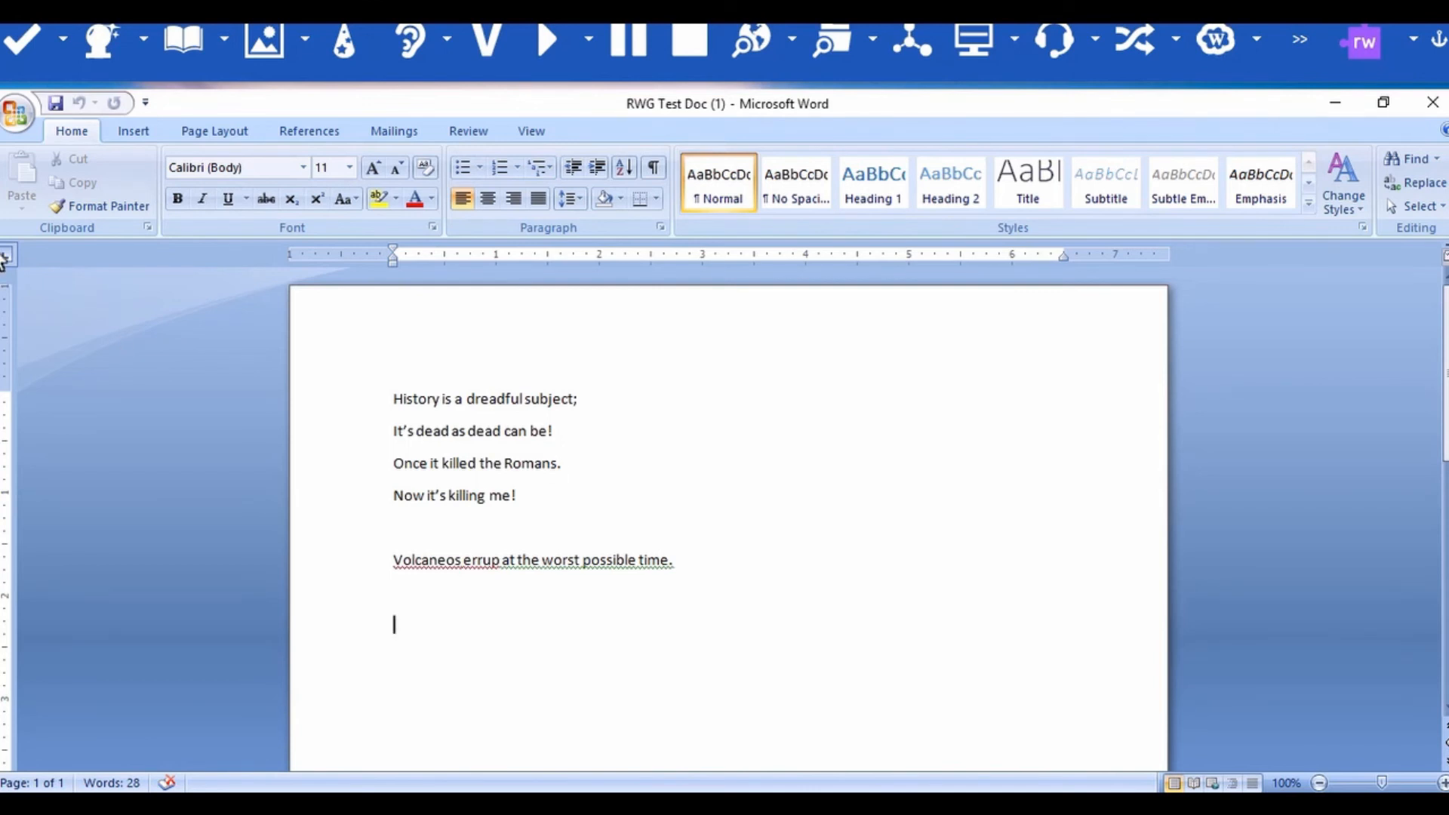
pyautogui.click(22, 32)
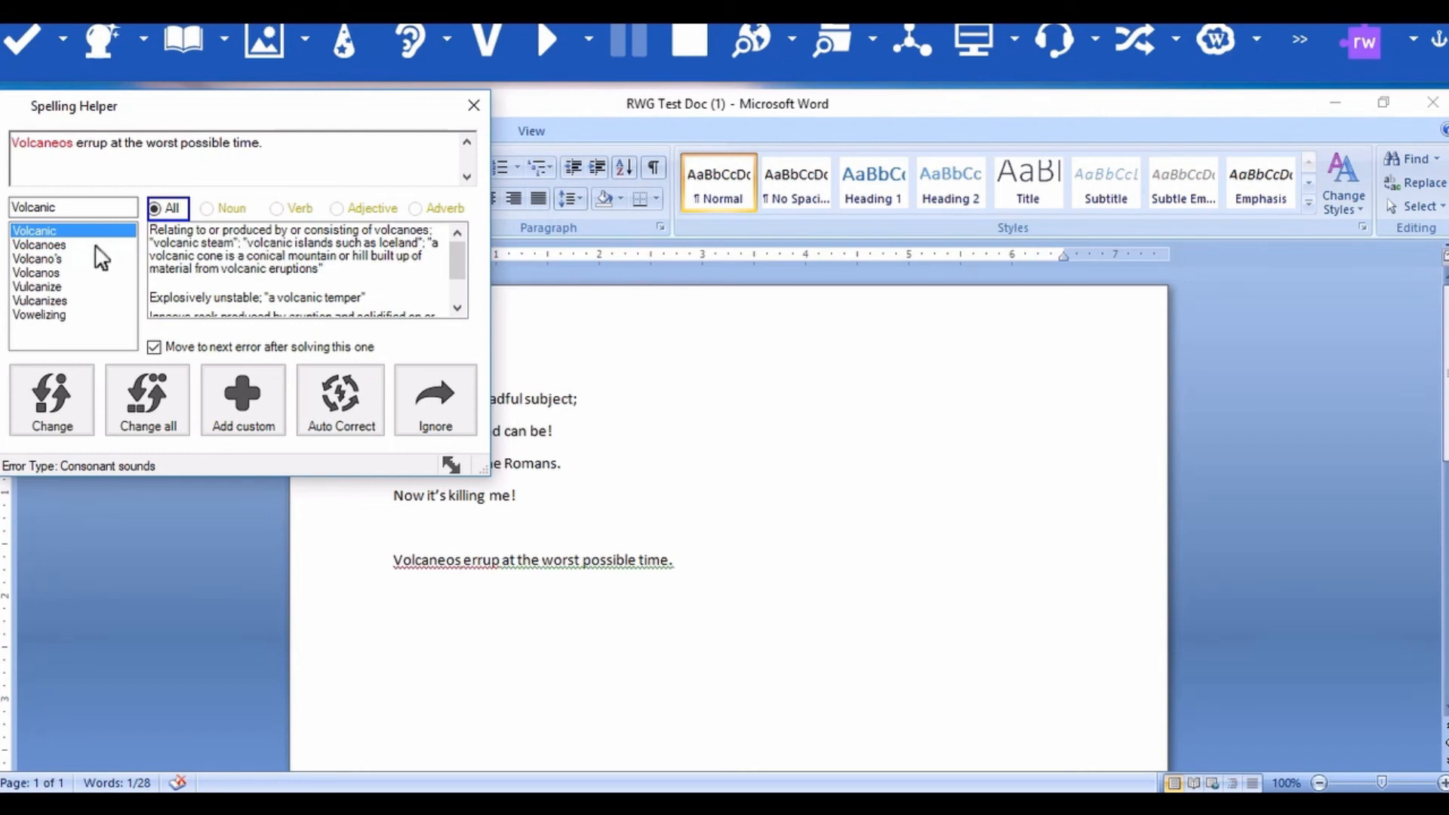
pyautogui.click(57, 248)
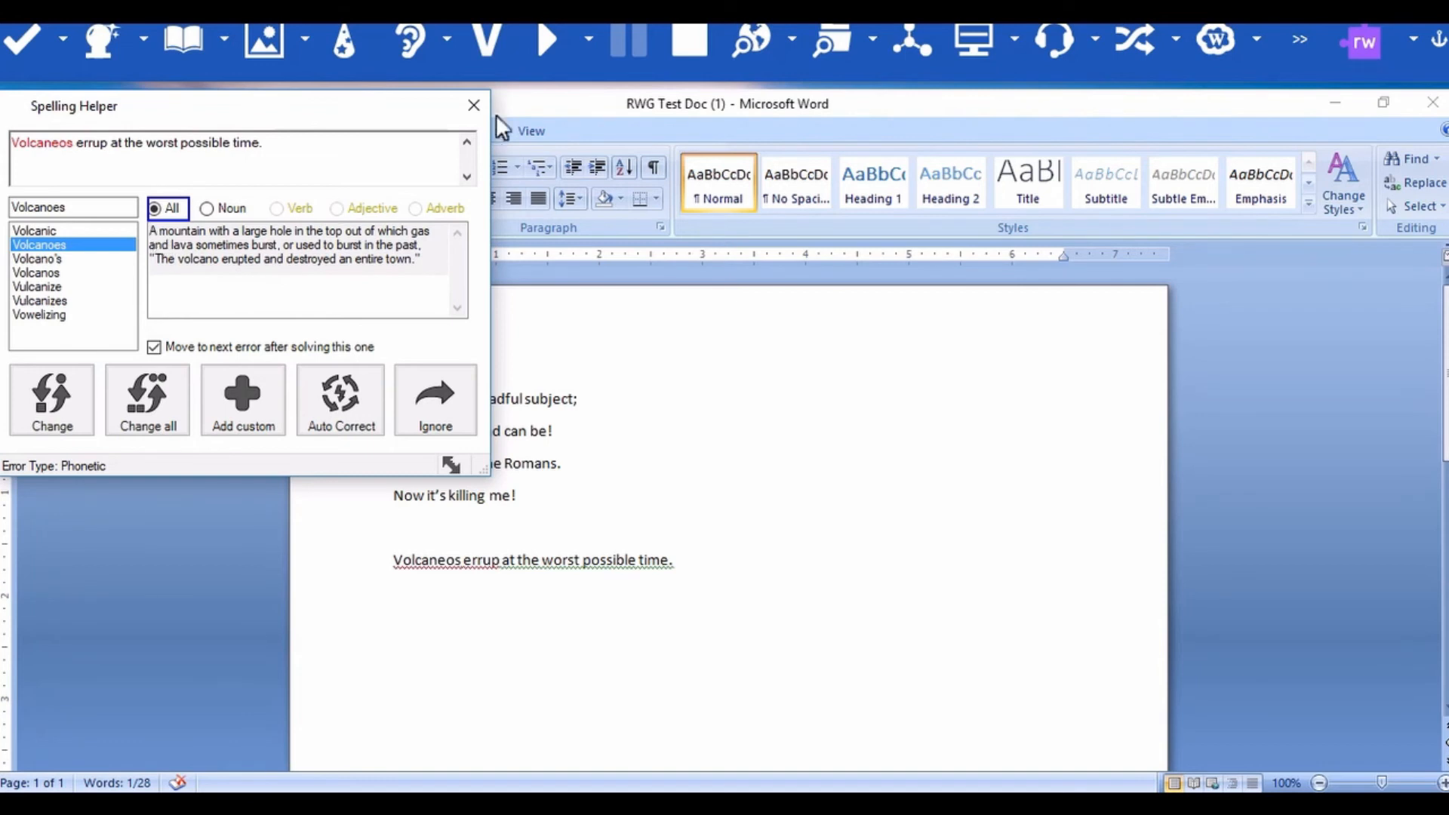
pyautogui.click(557, 40)
pyautogui.click(61, 397)
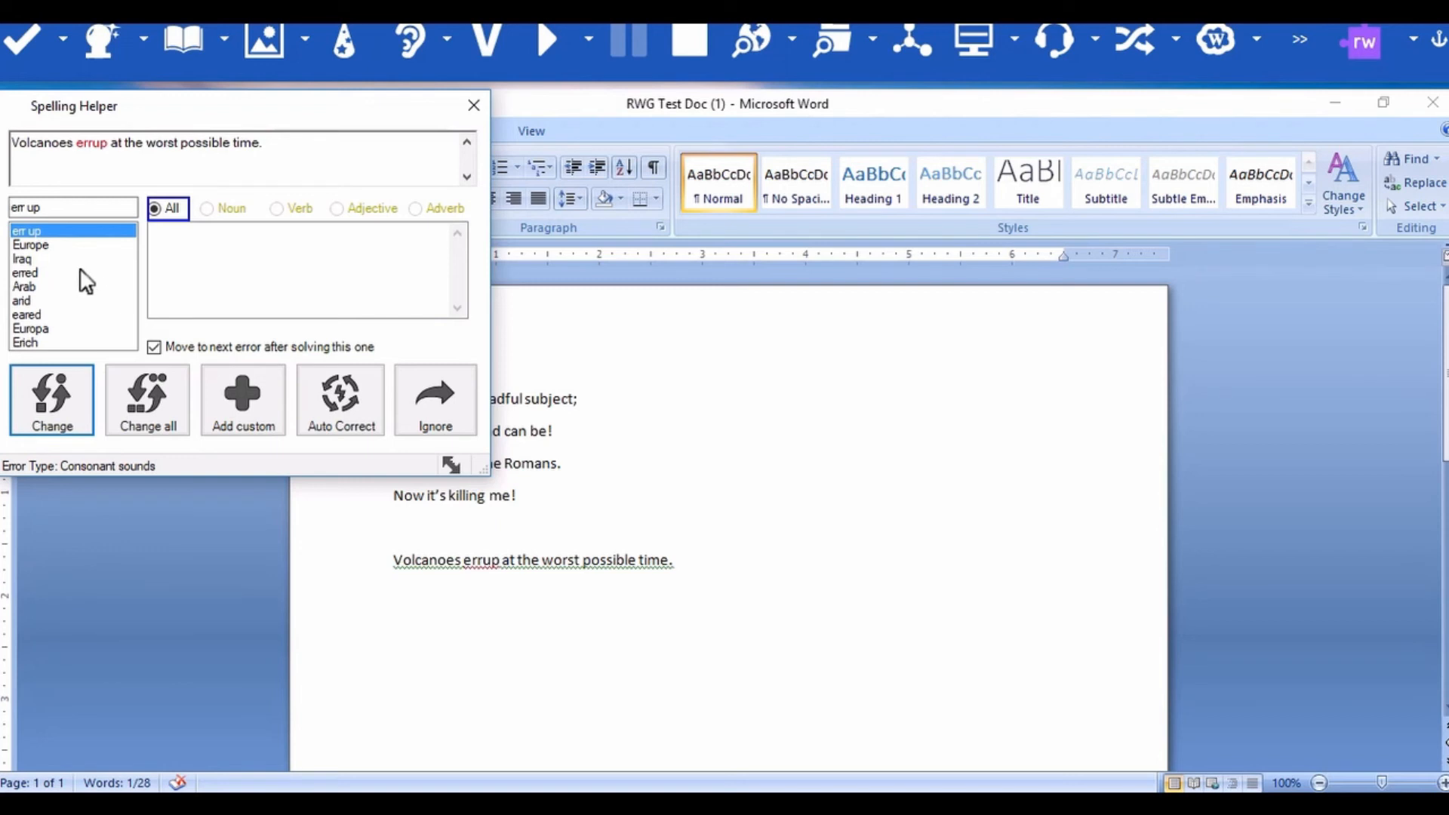
# - Try to find a replacement for "errup" by retyping it in the Spelling Helper and previewing "Iraq", then close the helper
pyautogui.click(63, 204)
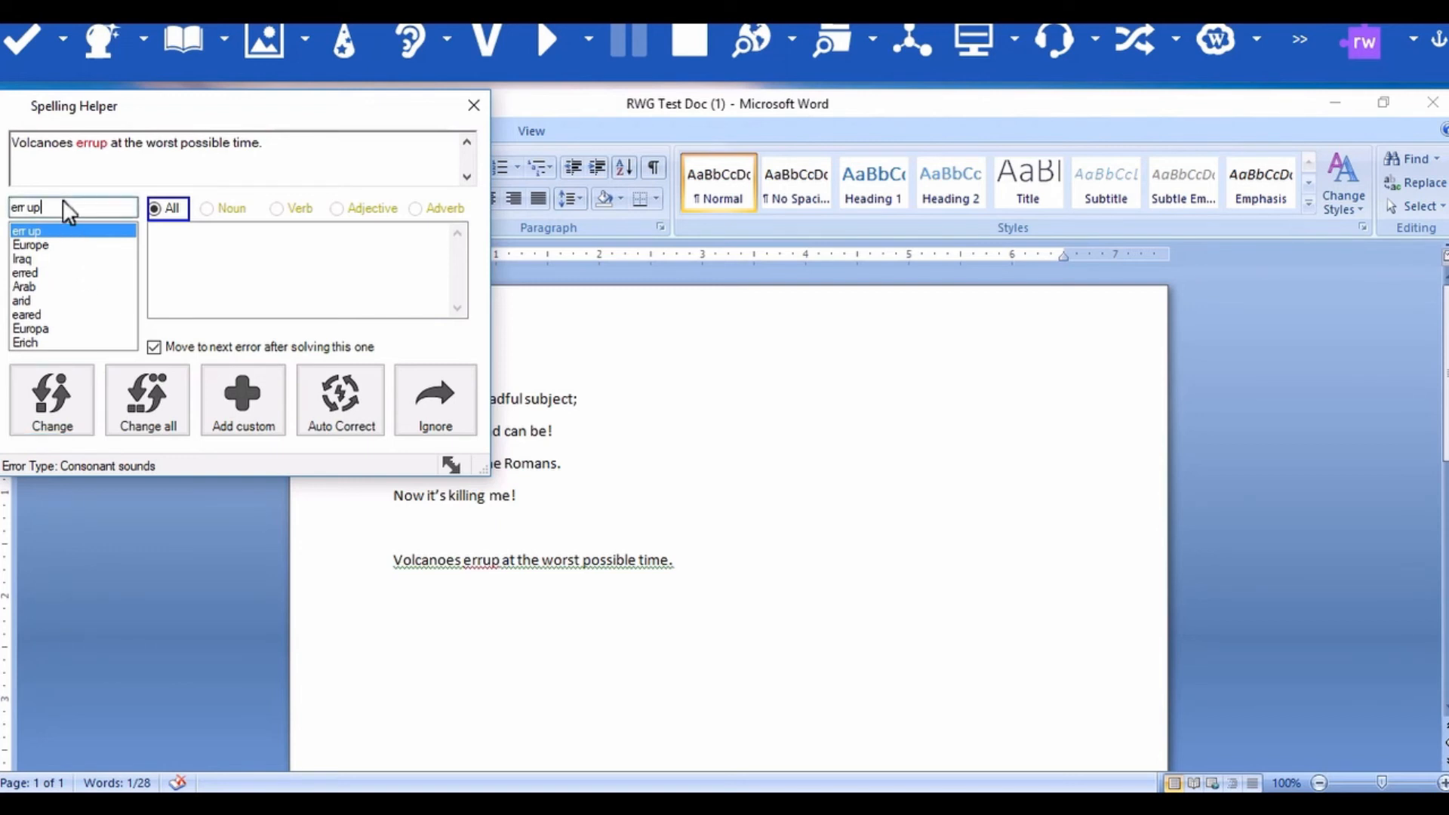
pyautogui.press('BackSpace')
pyautogui.press('BackSpace')
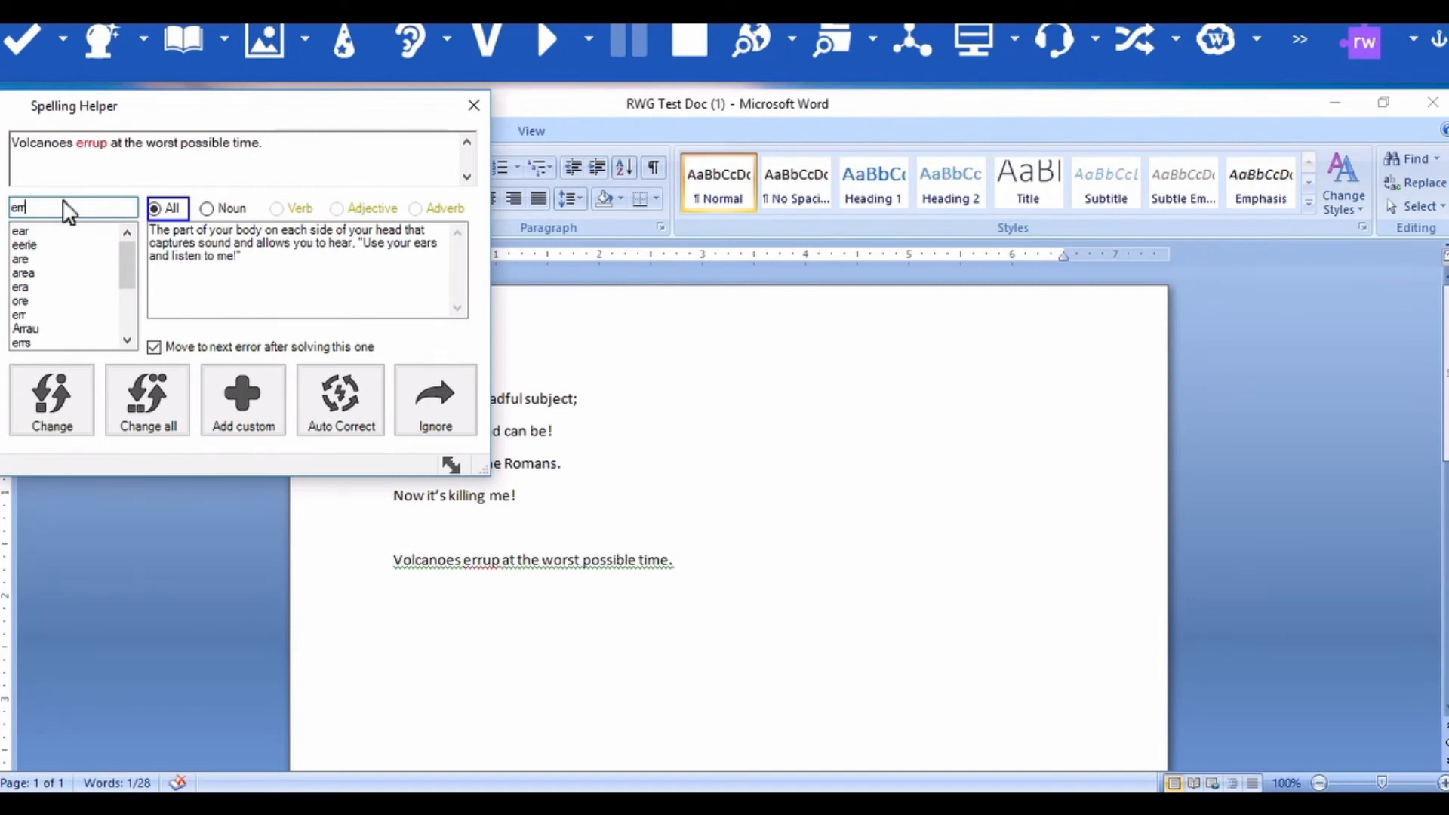
pyautogui.write('up')
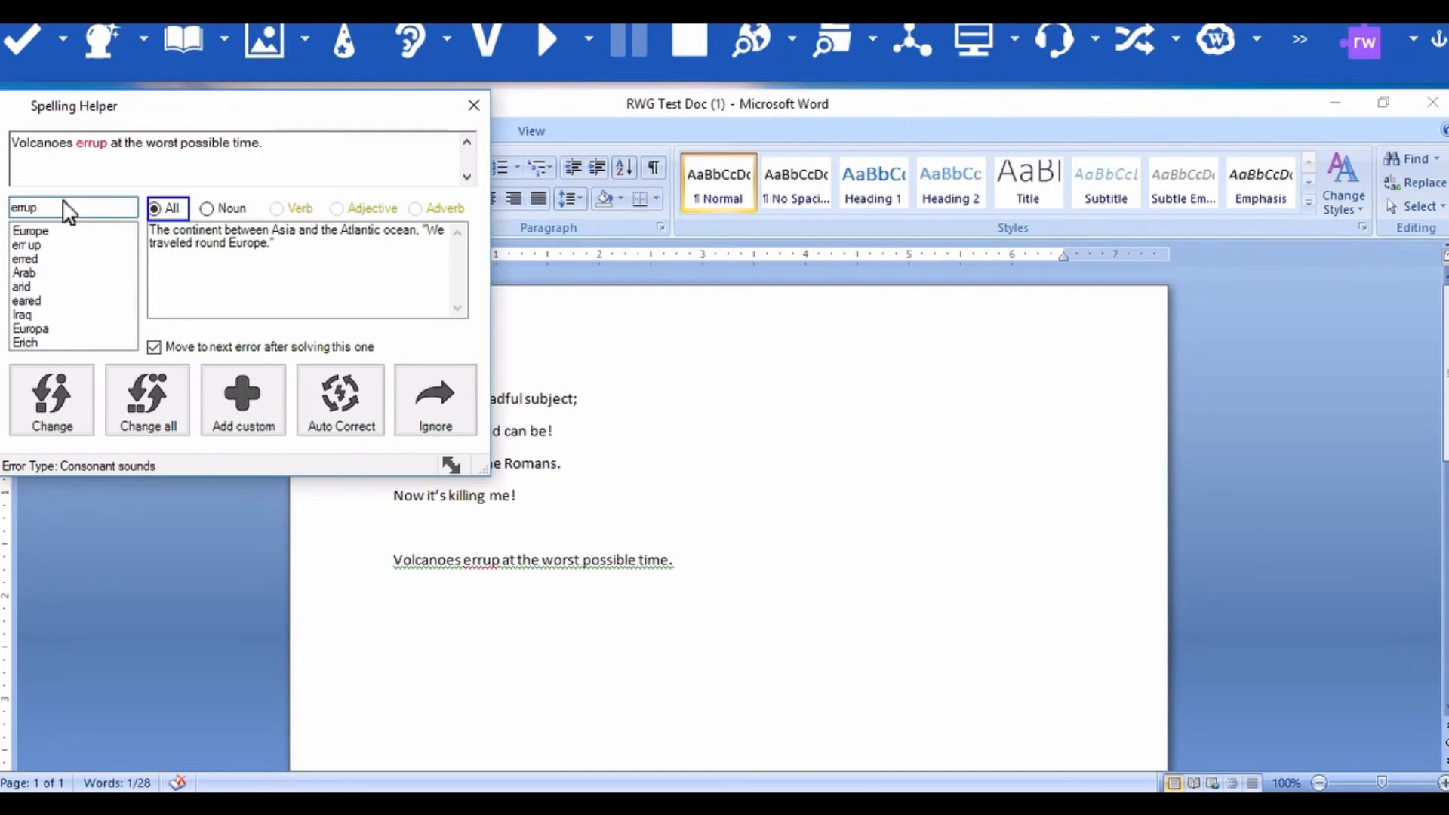
pyautogui.click(102, 314)
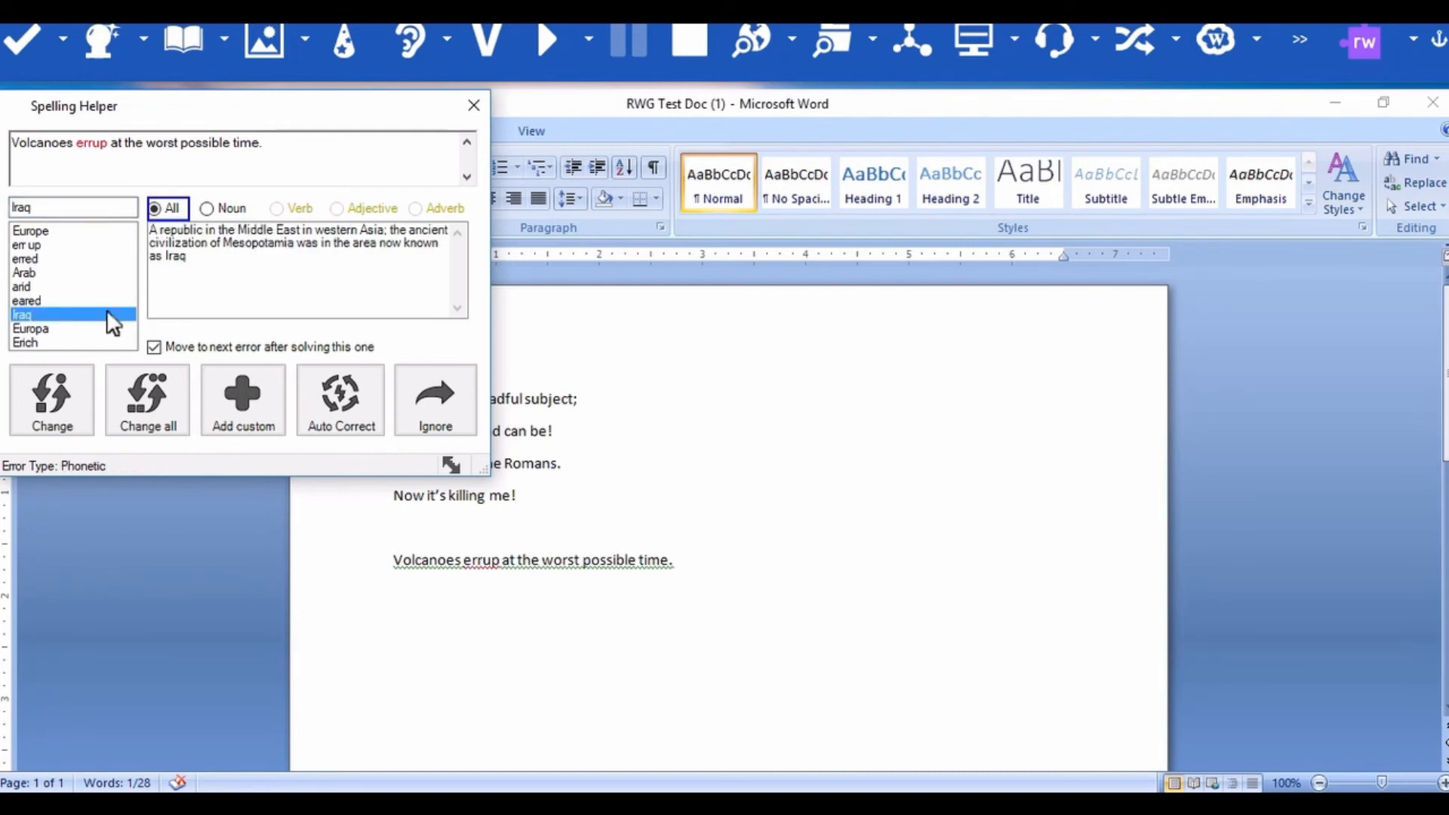
pyautogui.click(480, 110)
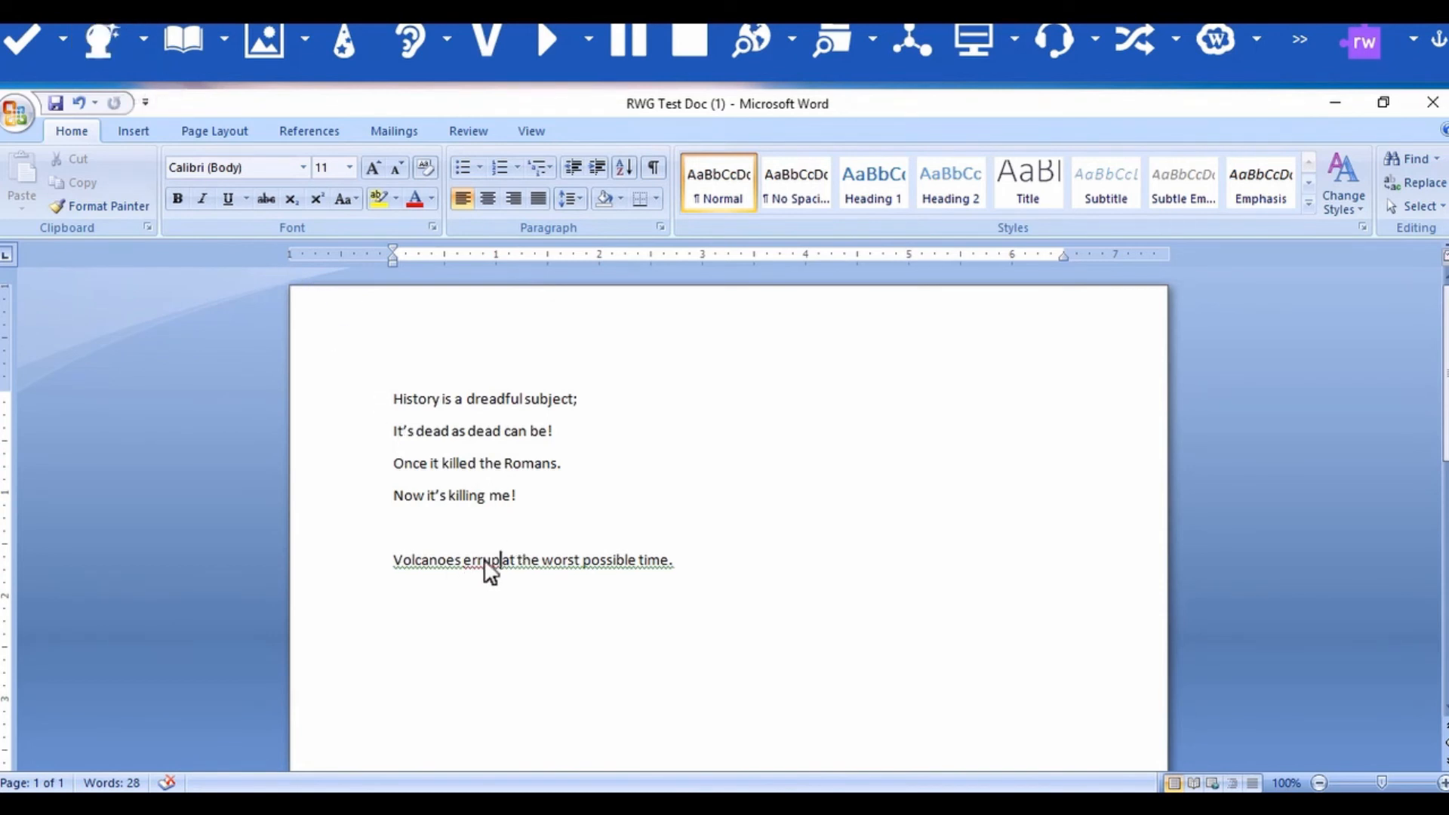
# - Add a "t" to "errup" with word prediction running, replace it with the suggestion "erupt", and close the prediction window
pyautogui.click(111, 33)
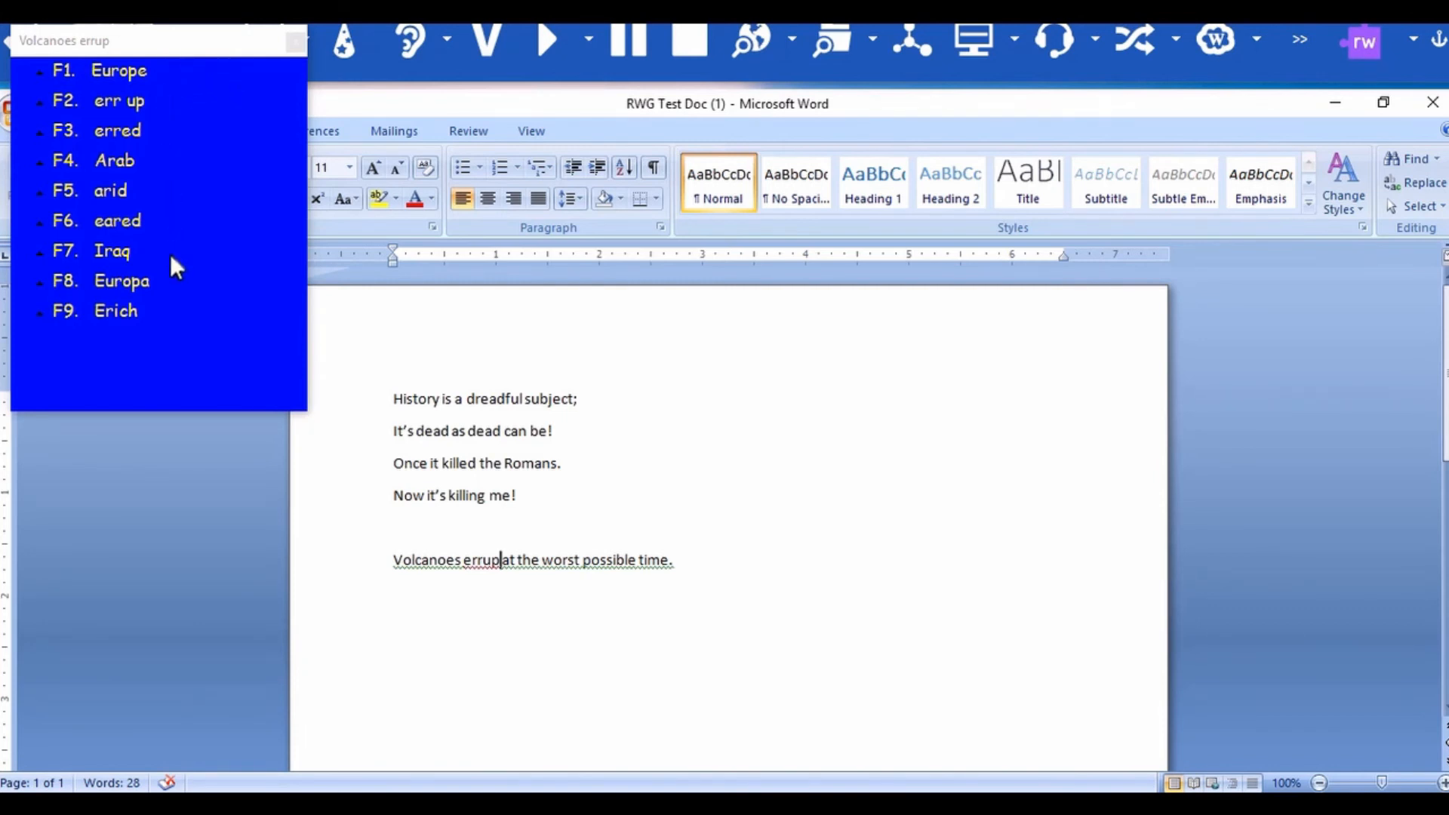
pyautogui.click(121, 32)
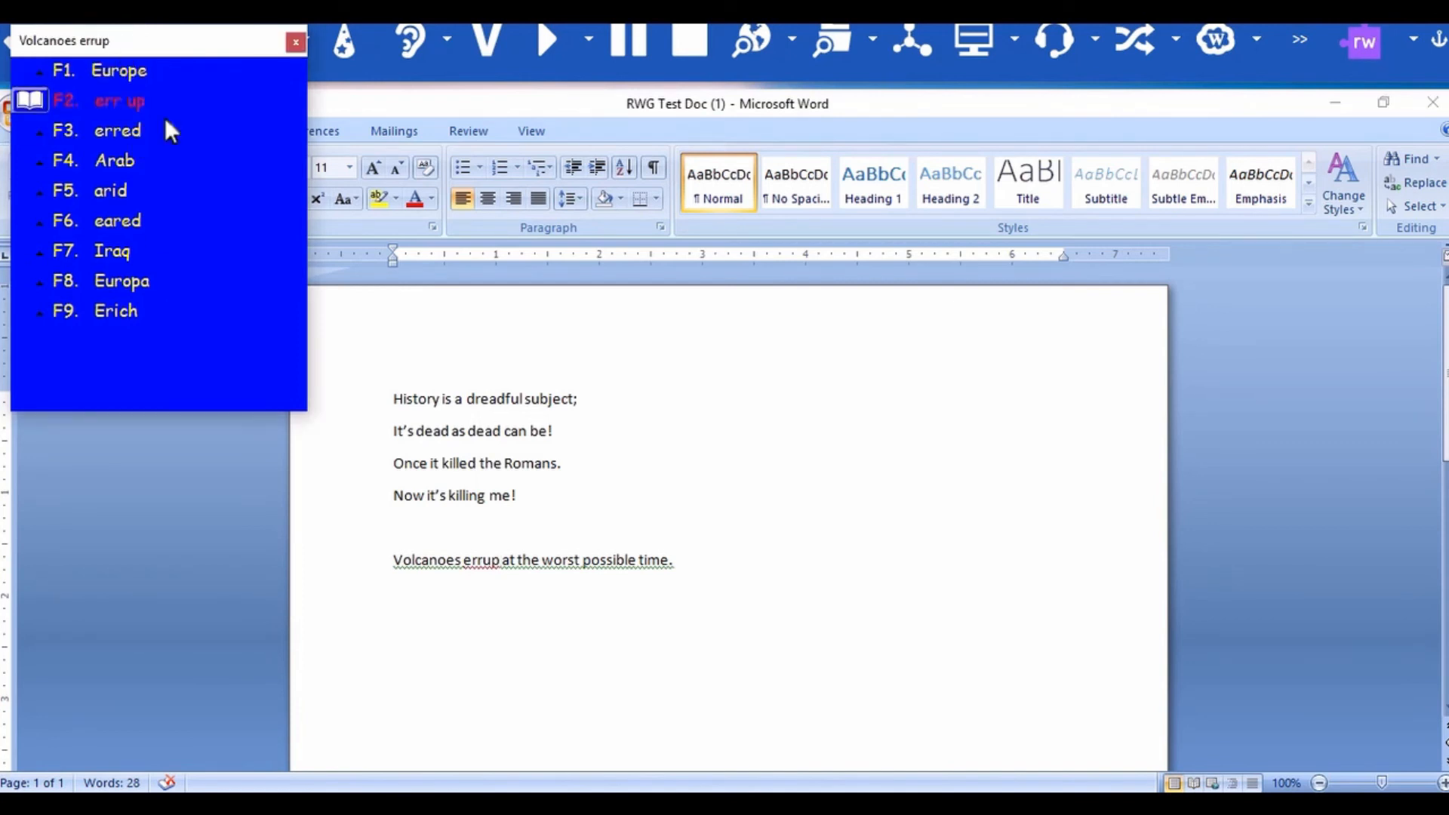
pyautogui.click(504, 564)
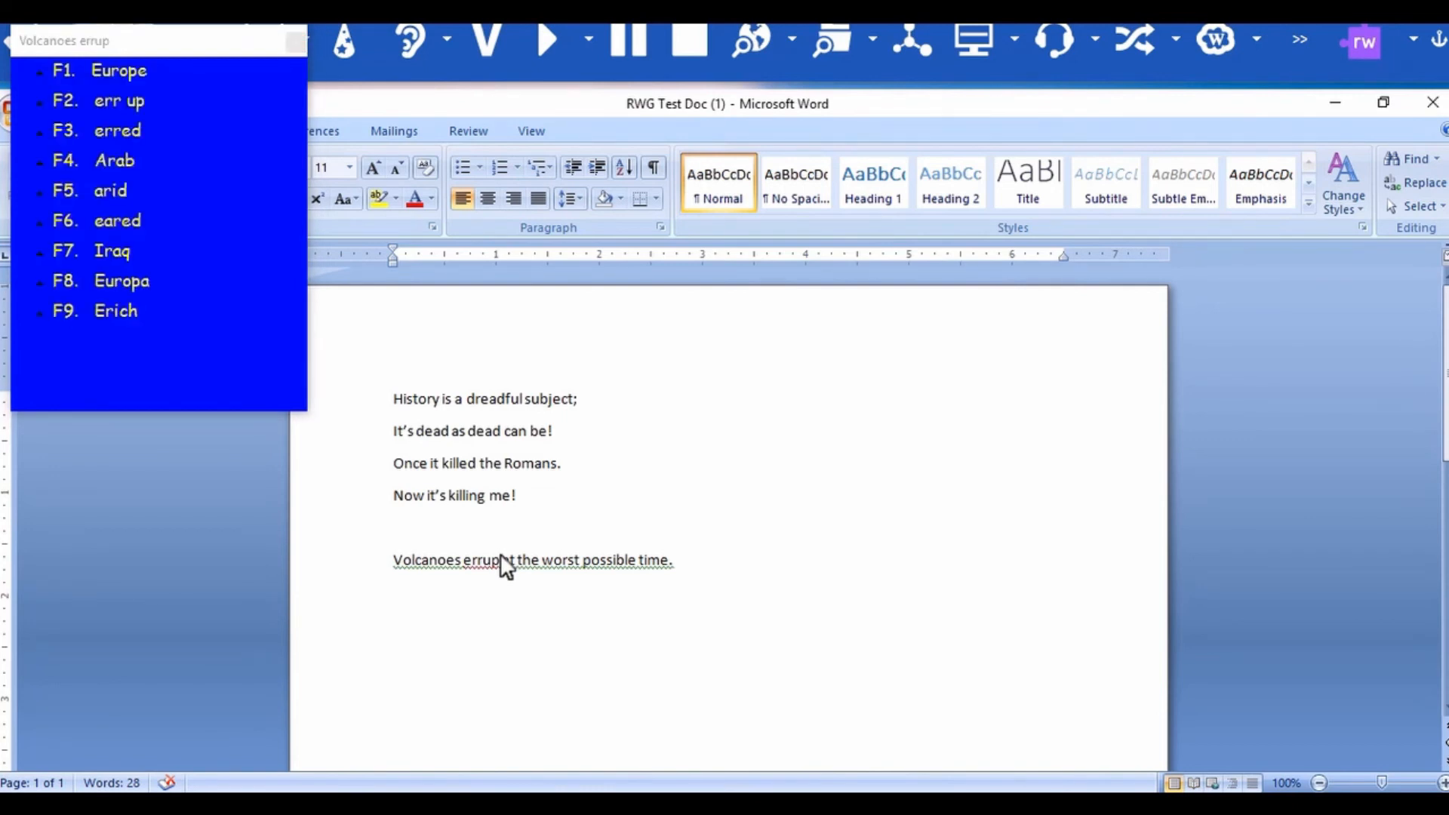
pyautogui.write('t')
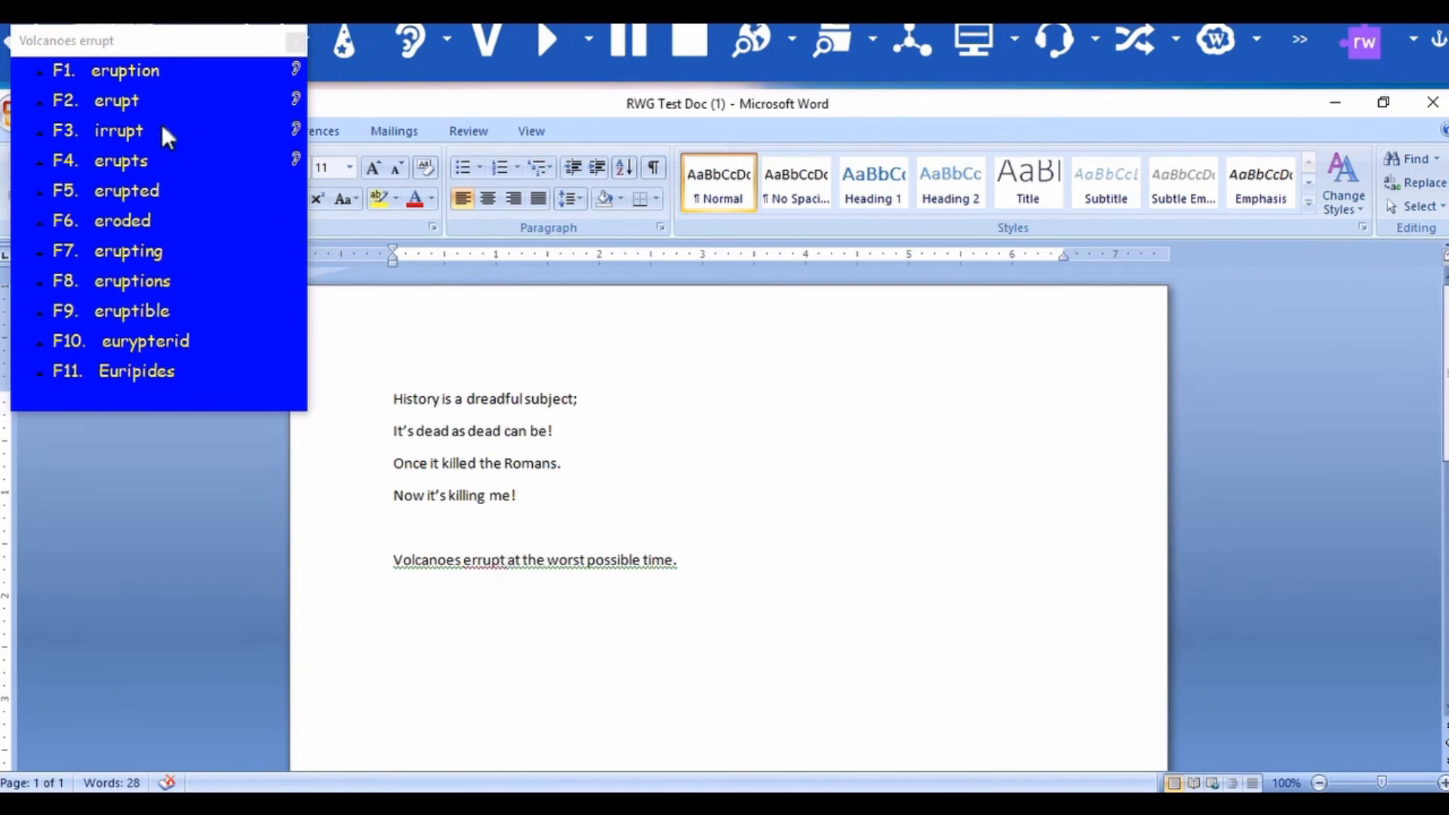
pyautogui.moveTo(138, 104)
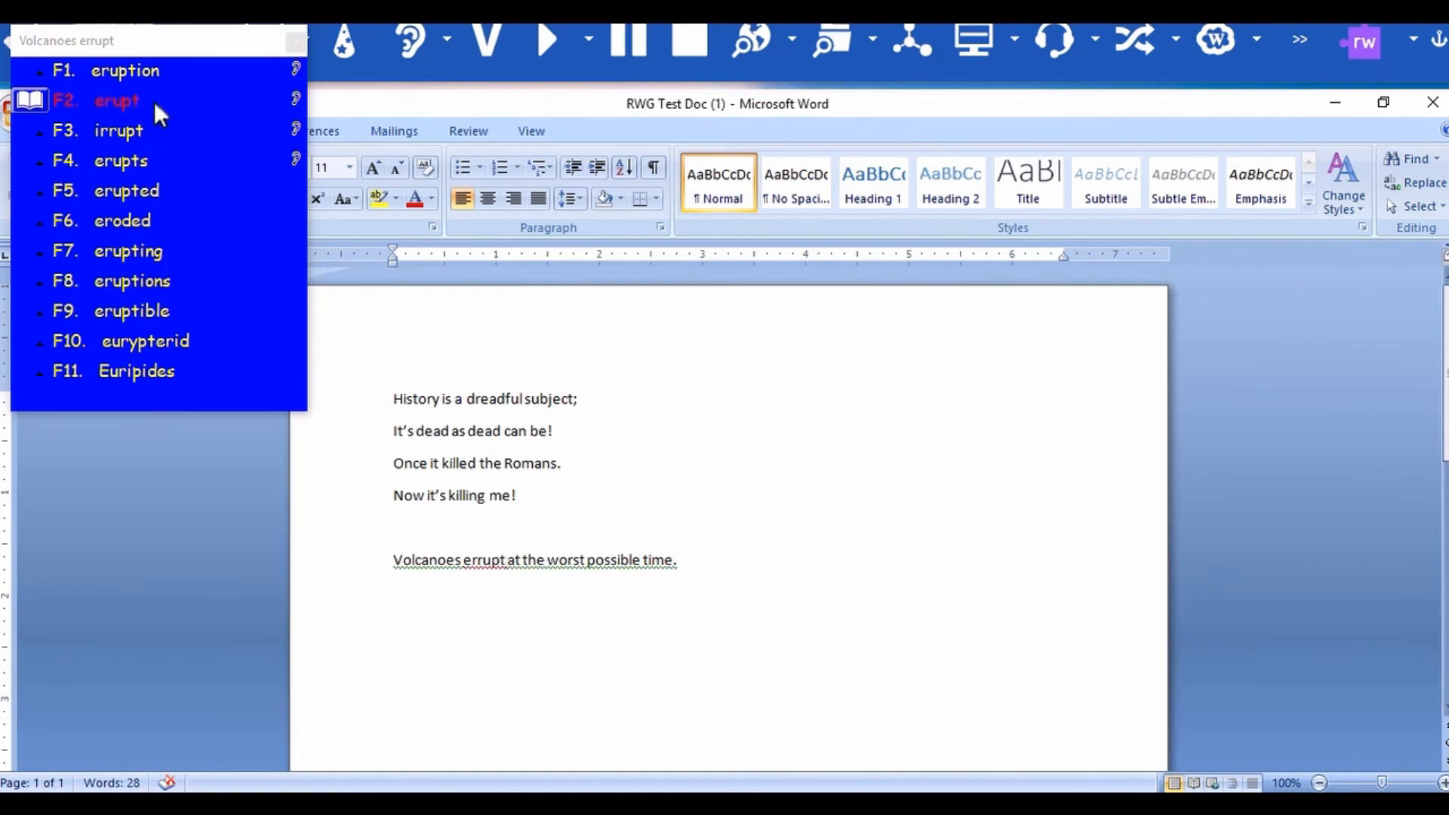
pyautogui.click(117, 99)
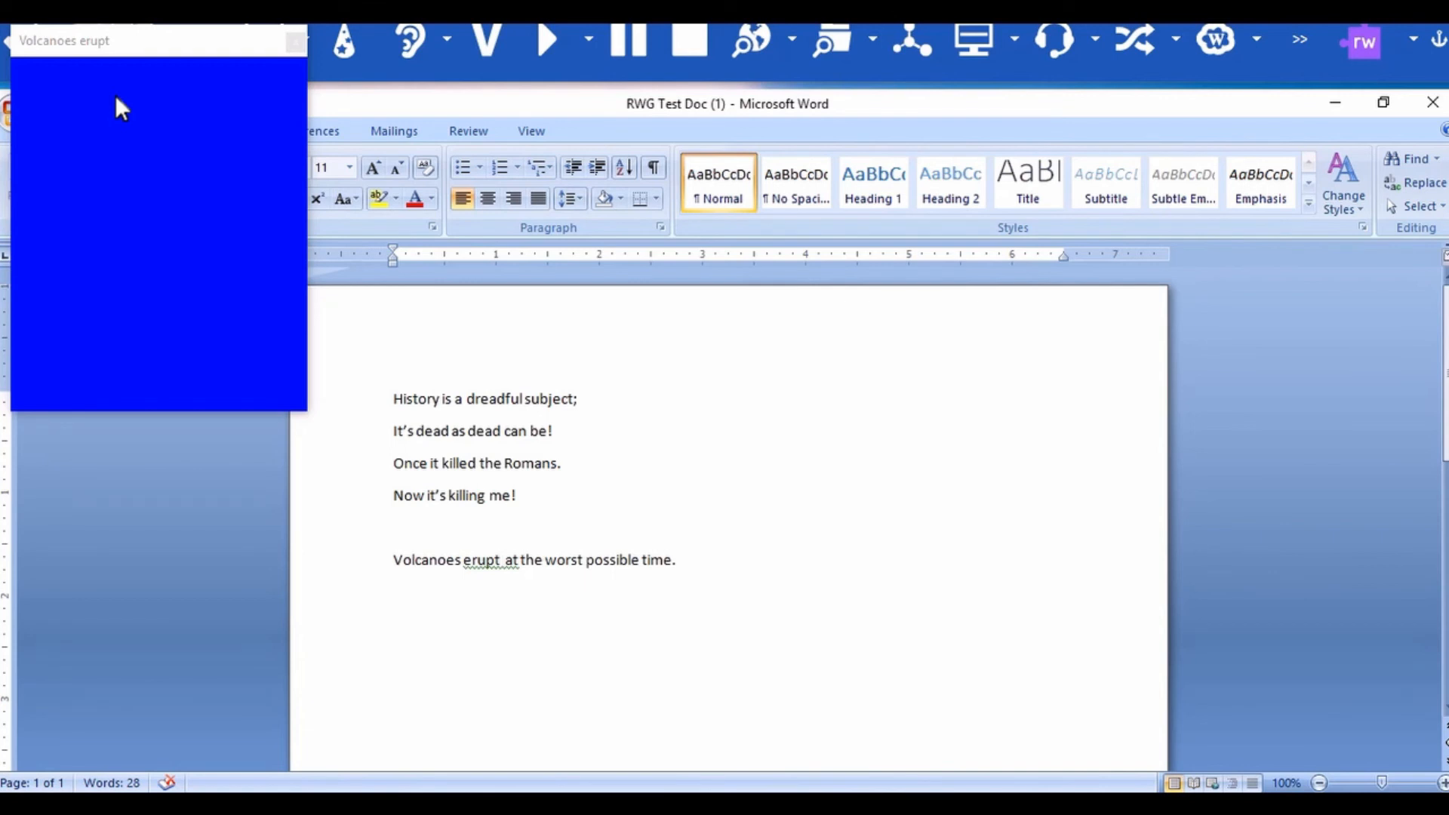
pyautogui.click(498, 556)
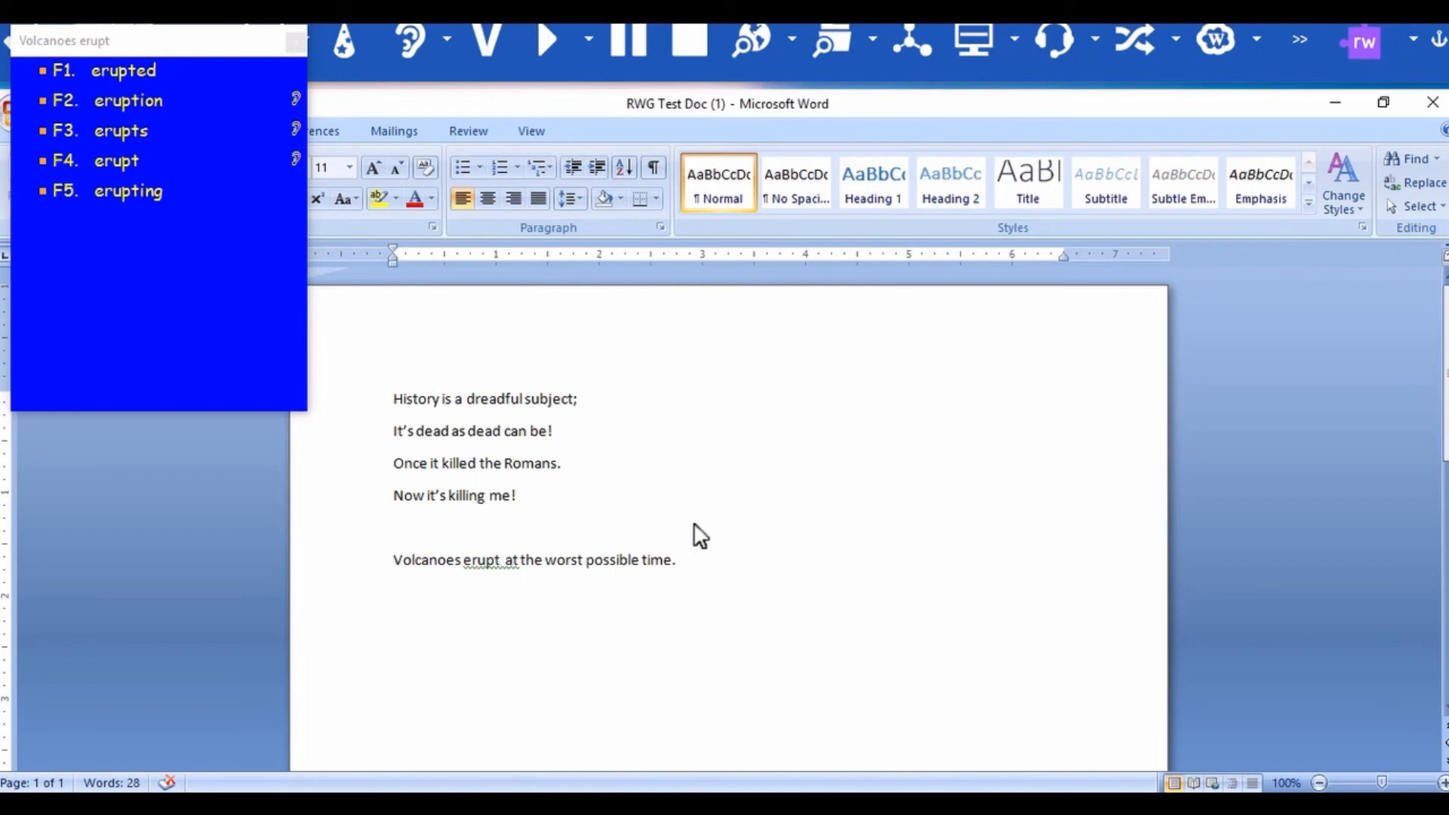
pyautogui.click(708, 566)
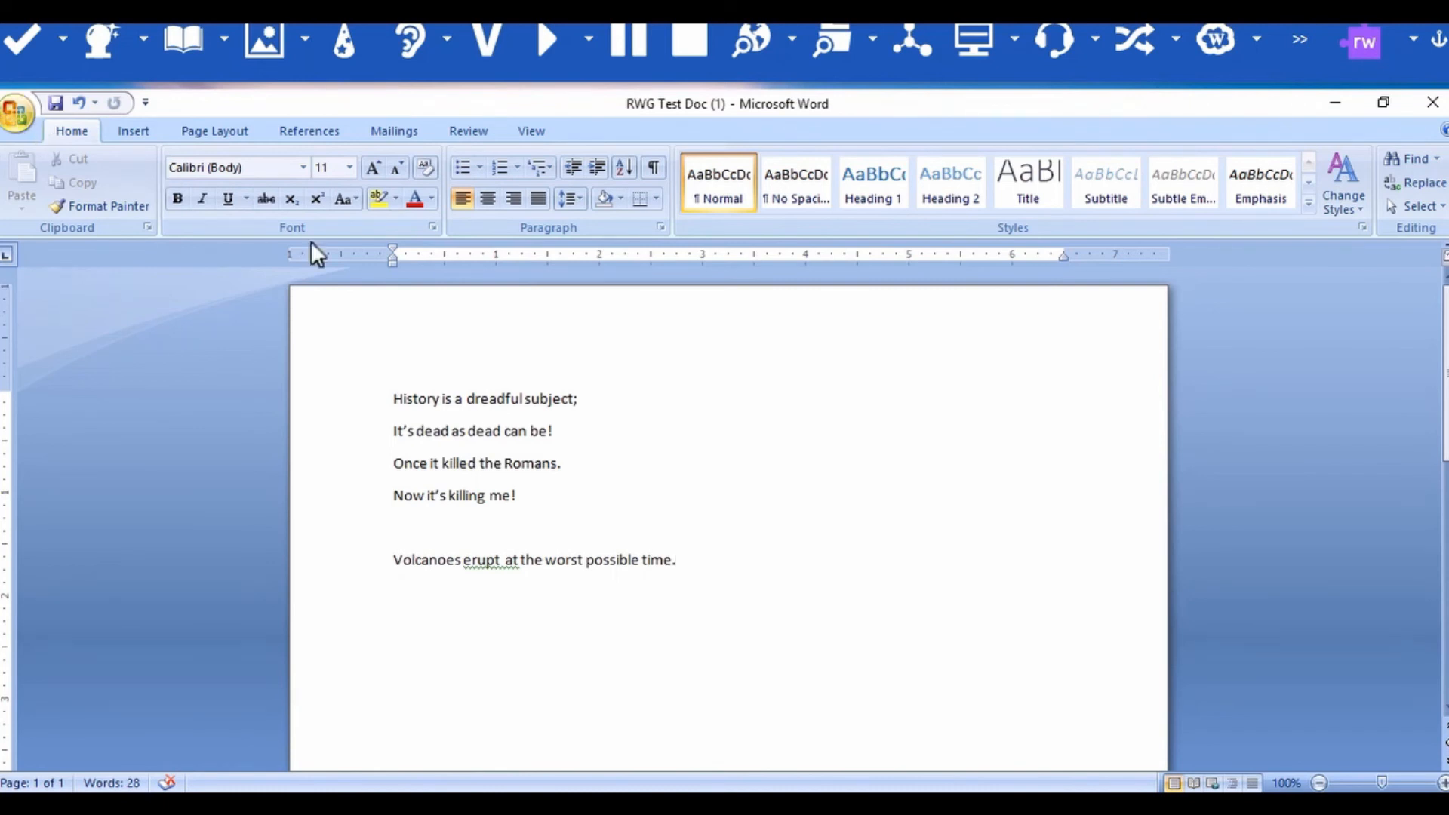
# - Look up "dead" from the poem's second line in the Dictionary, switch to Basic Definitions, and close the dictionary
pyautogui.doubleClick(433, 432)
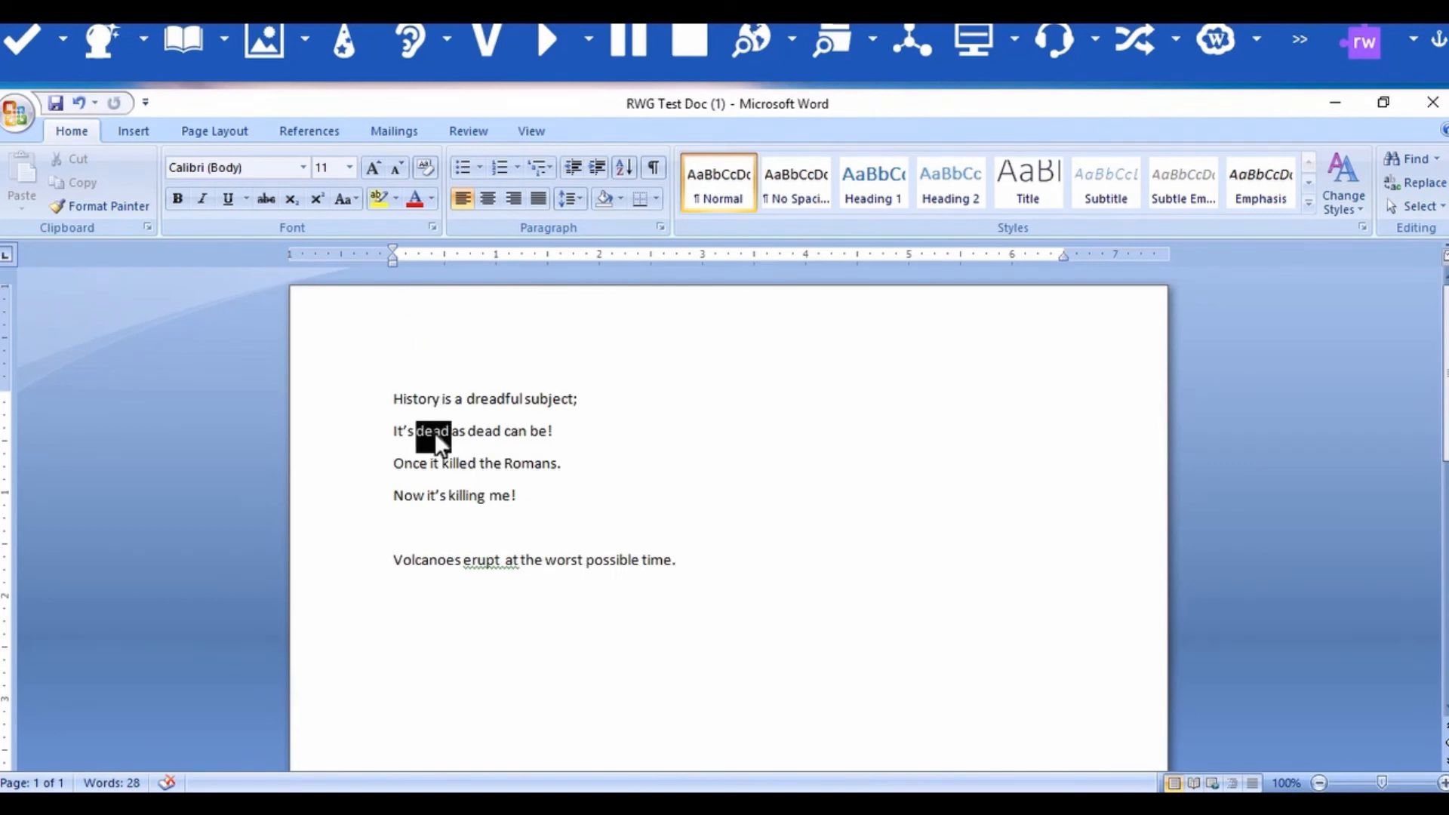
pyautogui.click(167, 47)
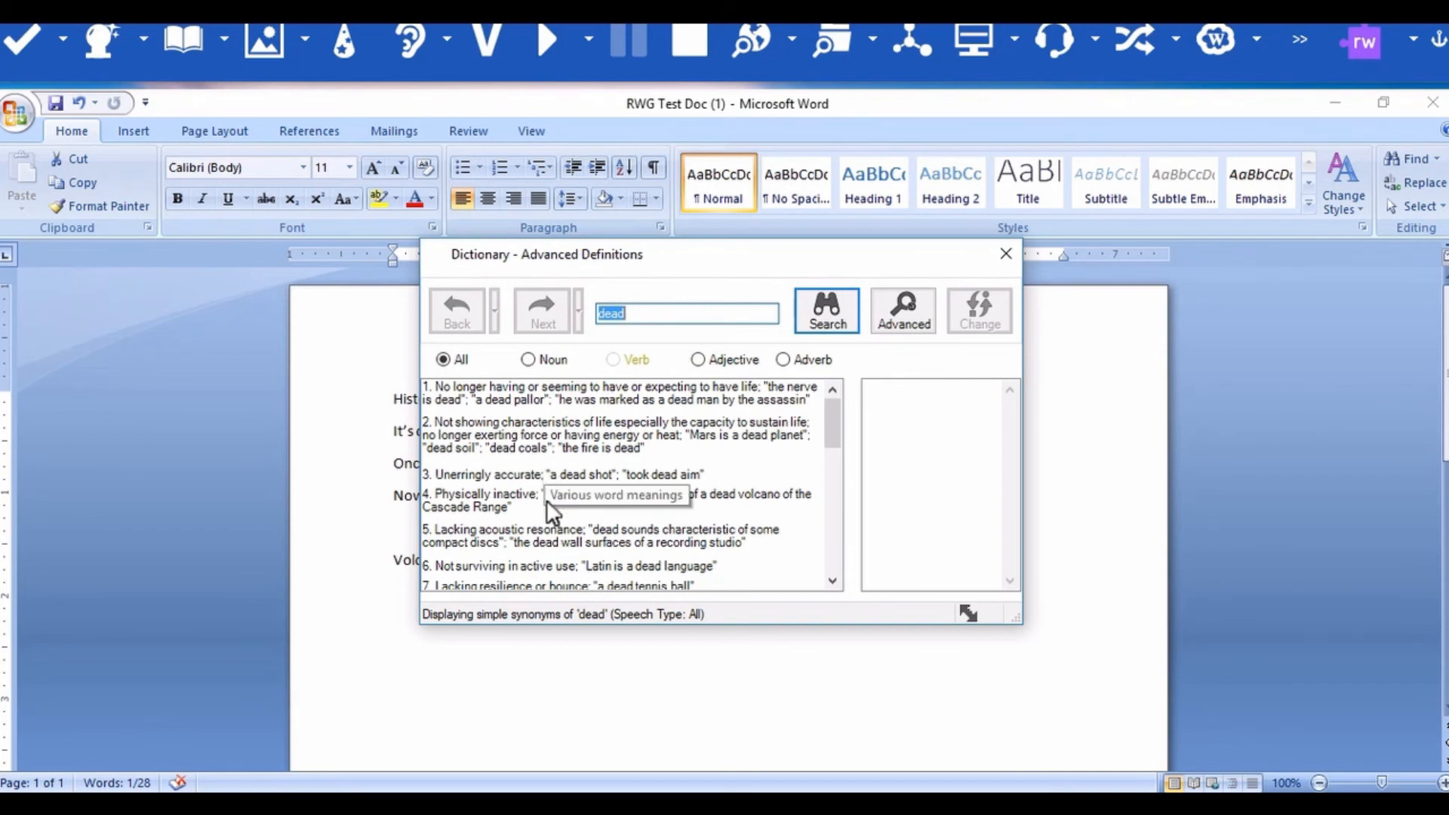
pyautogui.click(224, 34)
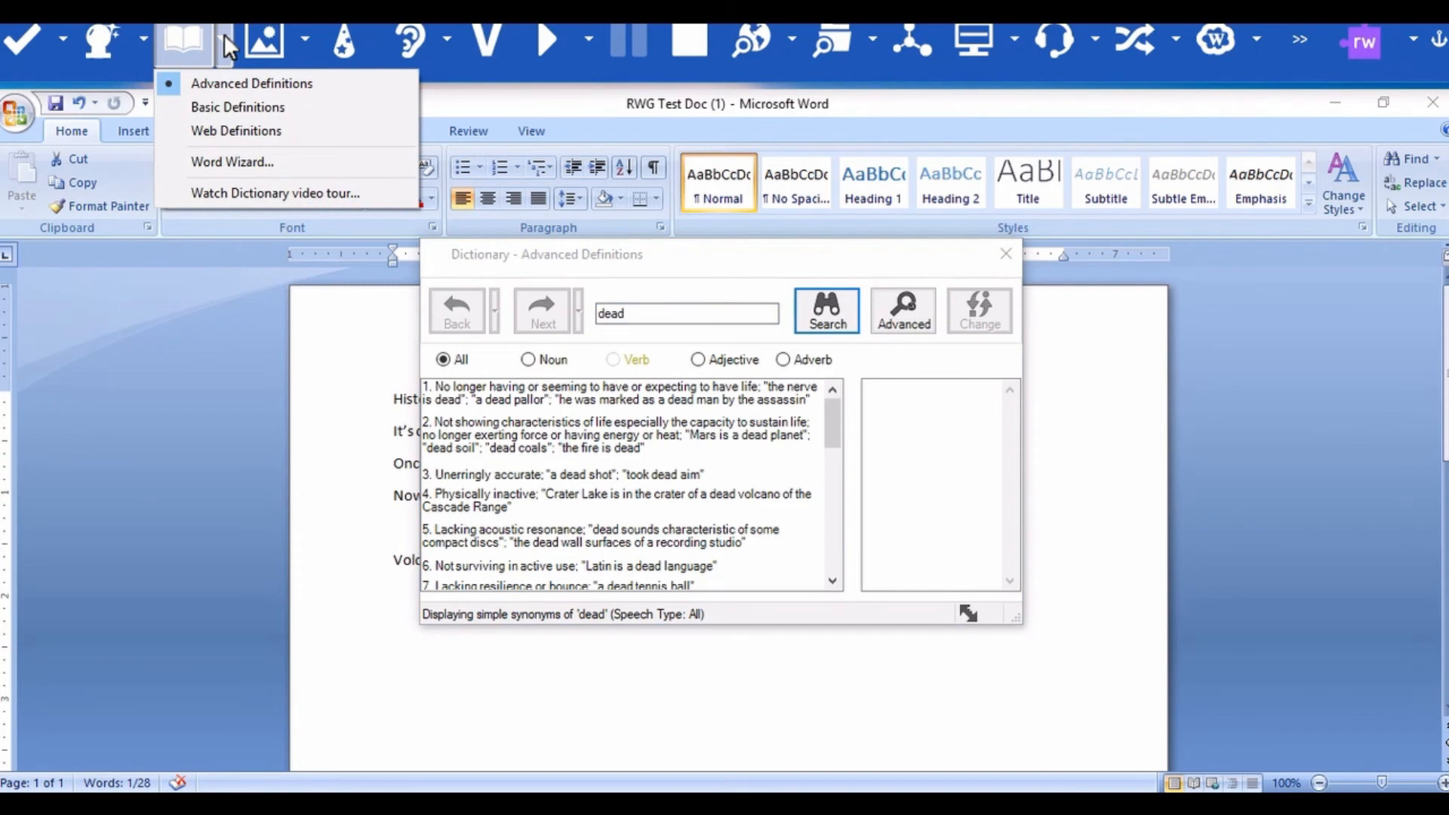
pyautogui.click(228, 107)
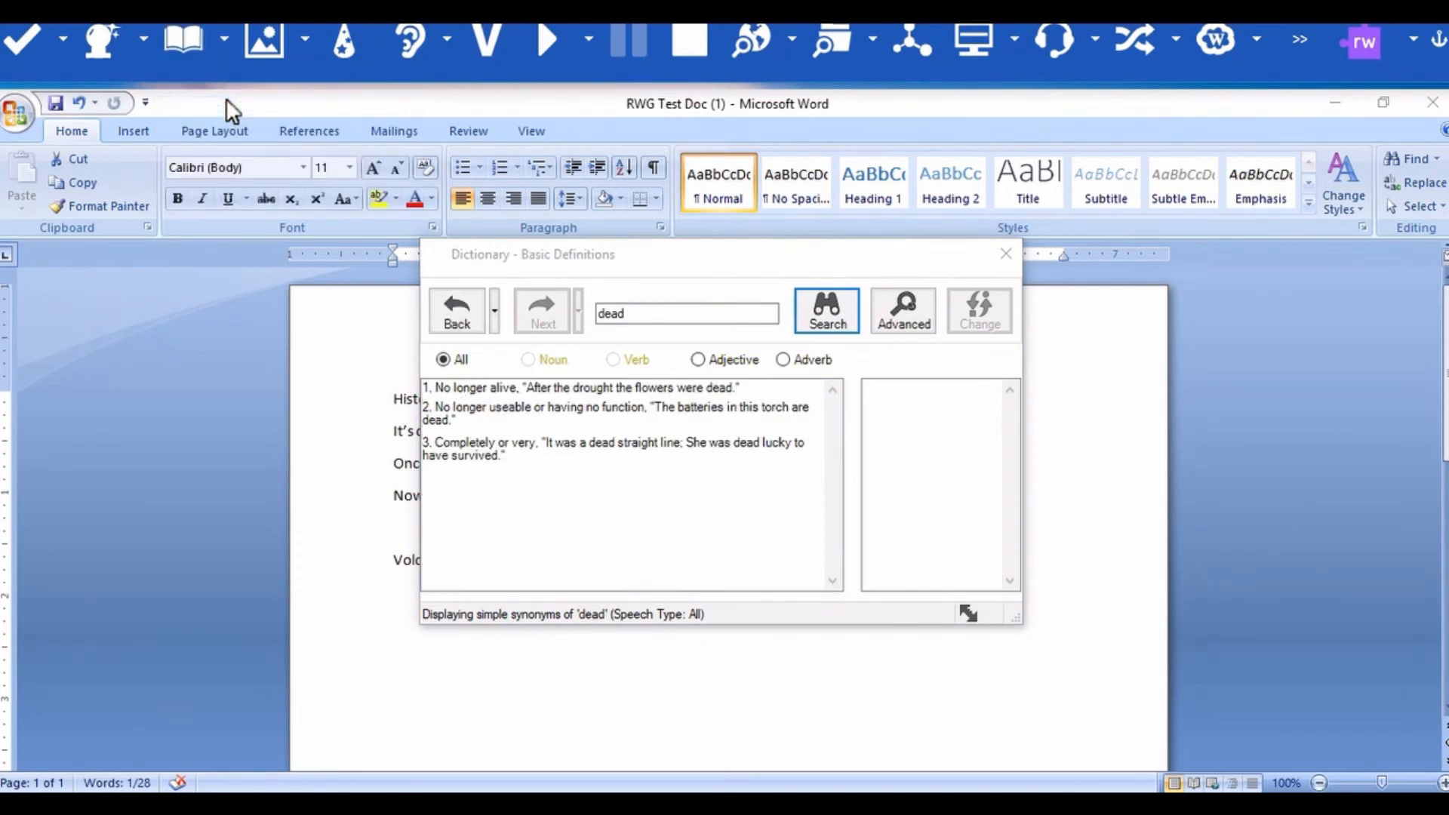
pyautogui.click(1006, 253)
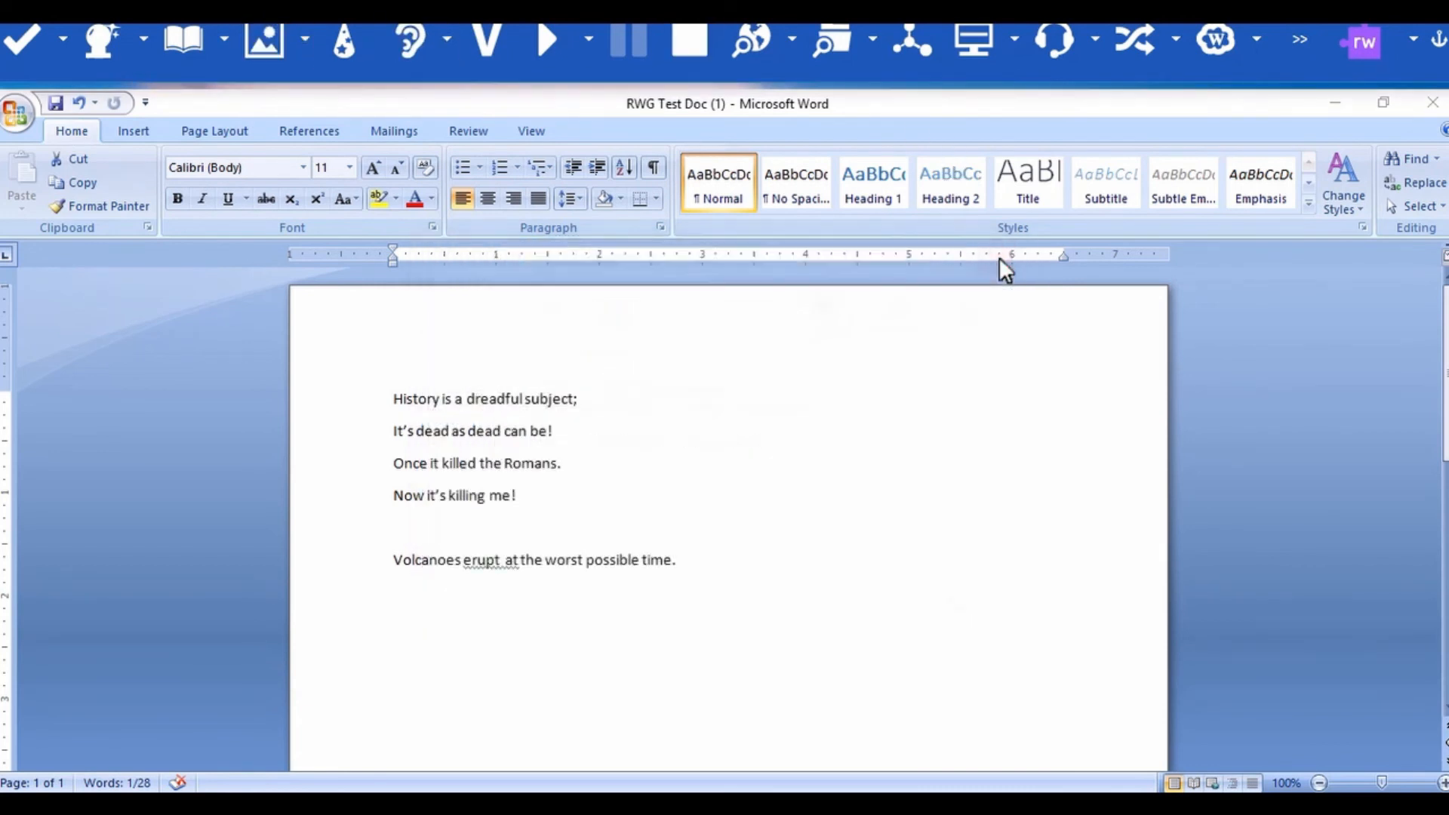
# - Look up the selected word "dead" in the Picture Dictionary
pyautogui.click(221, 34)
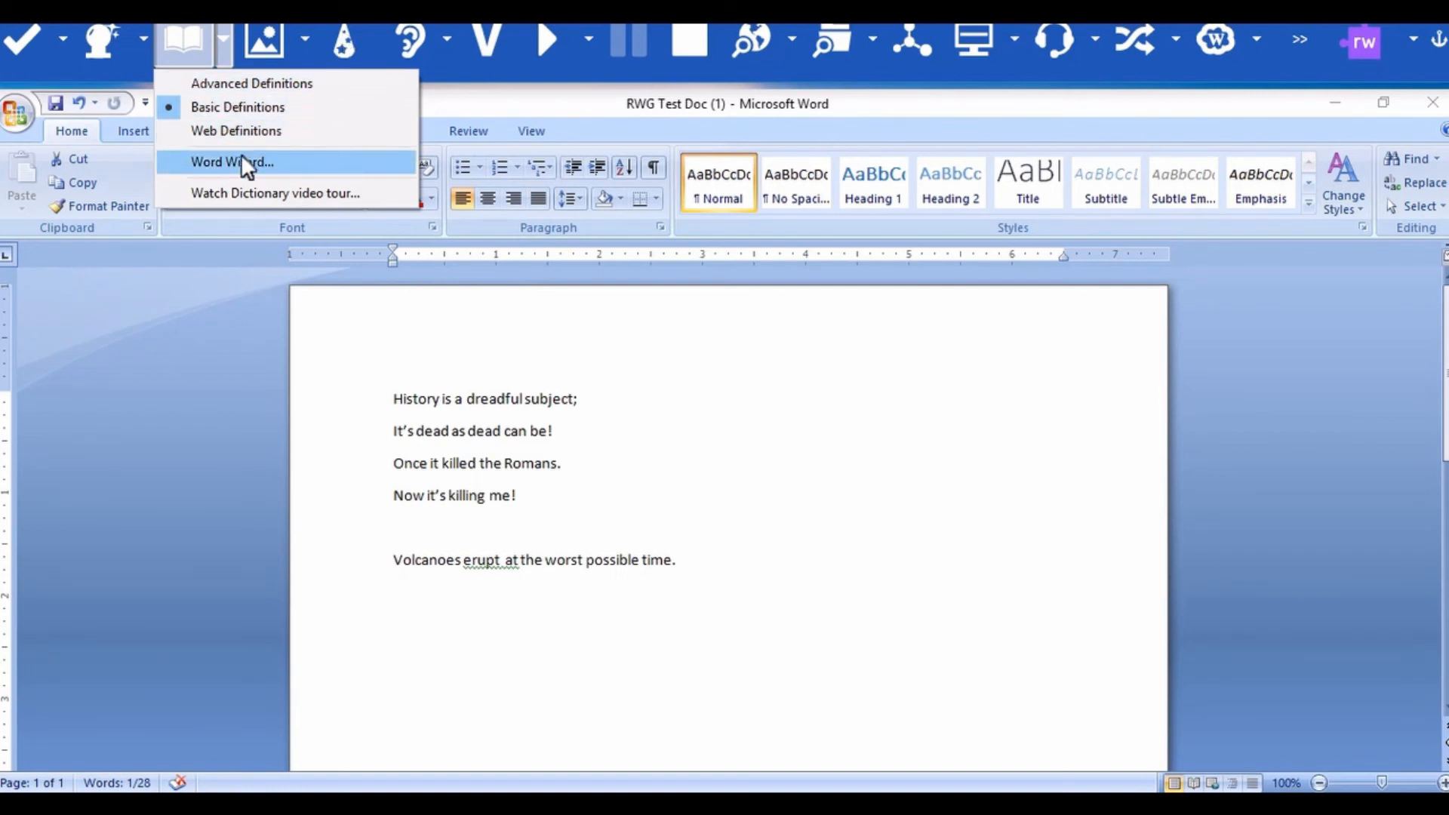
pyautogui.click(307, 51)
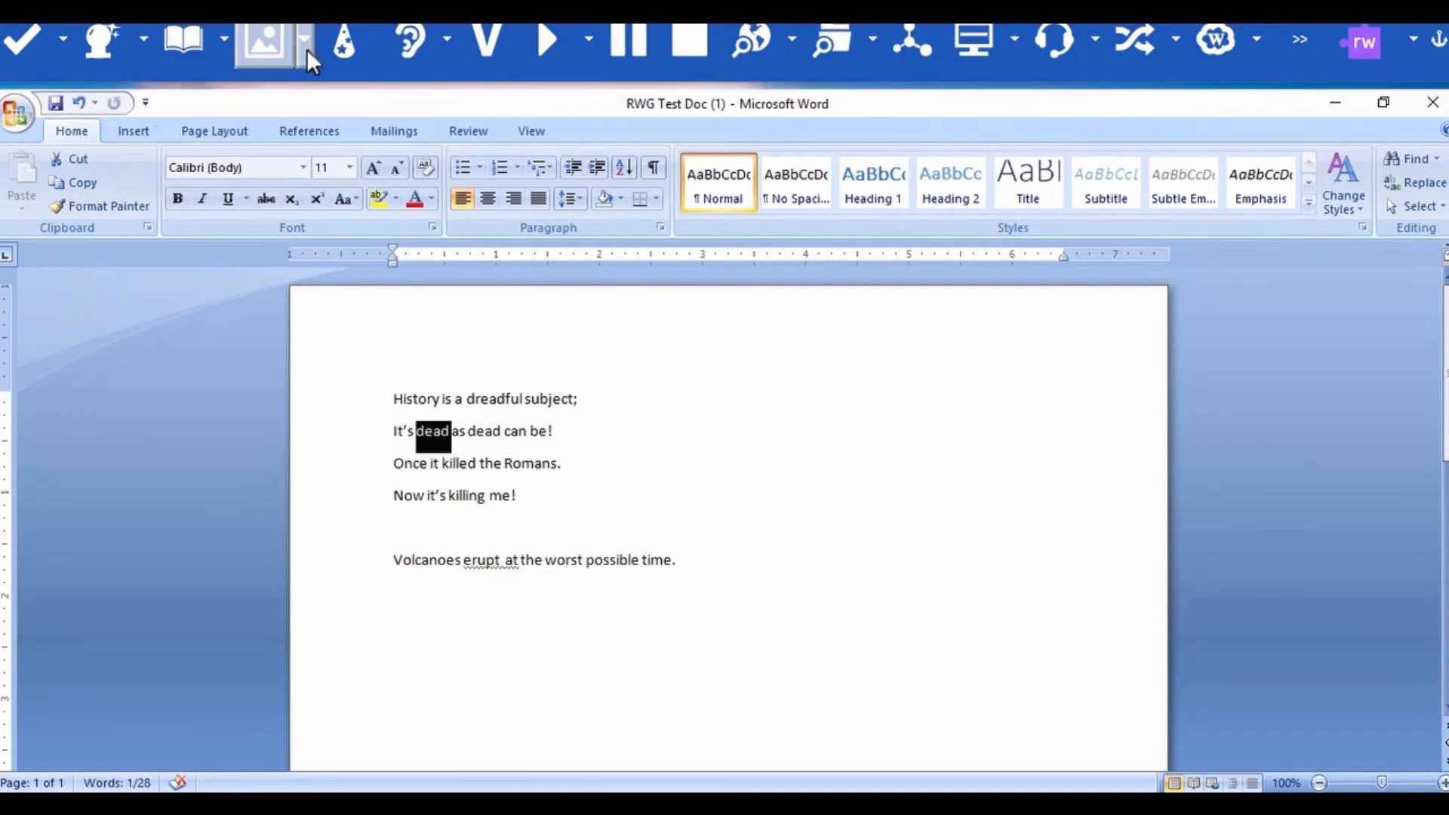
pyautogui.click(261, 39)
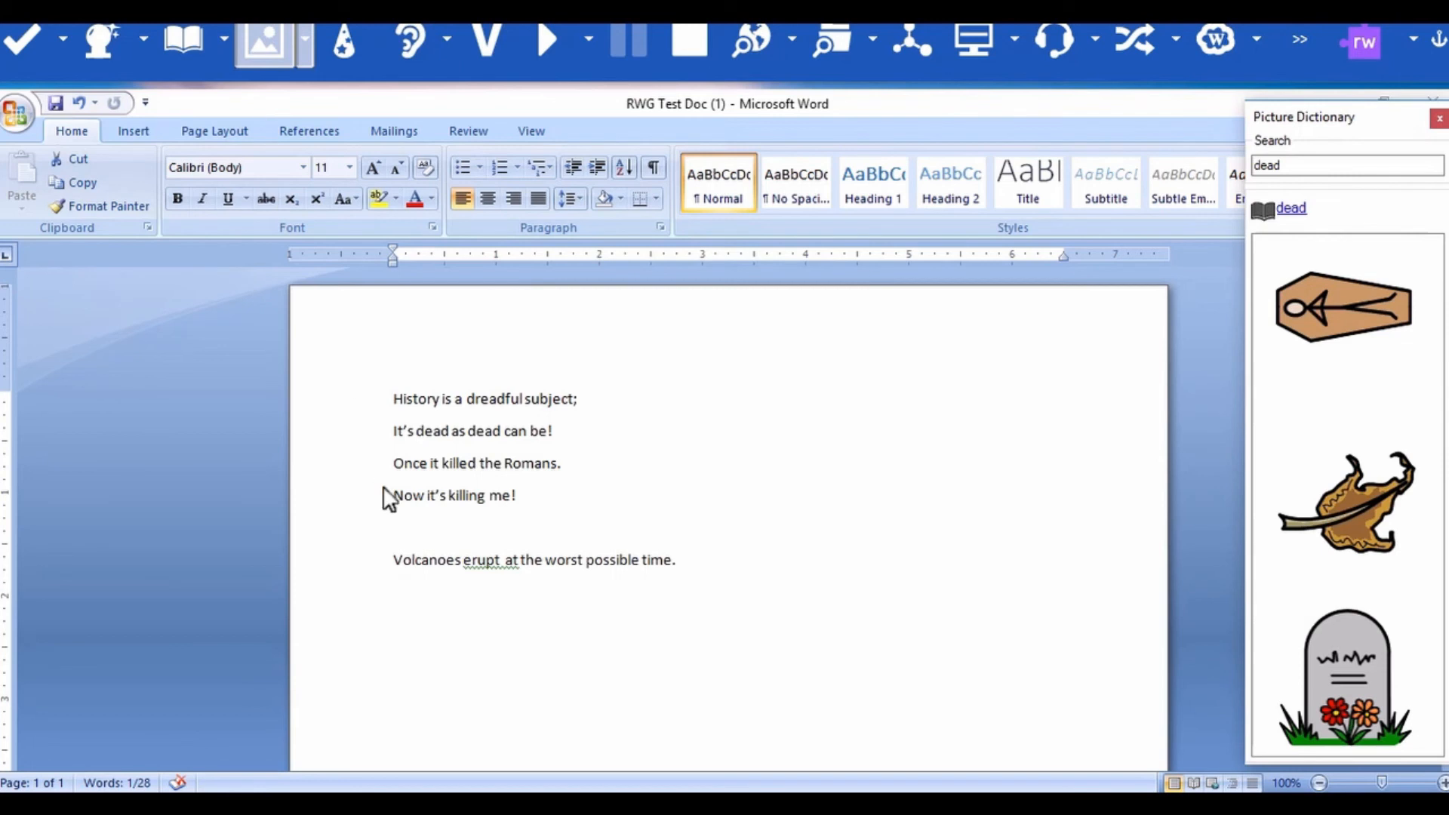
pyautogui.doubleClick(433, 438)
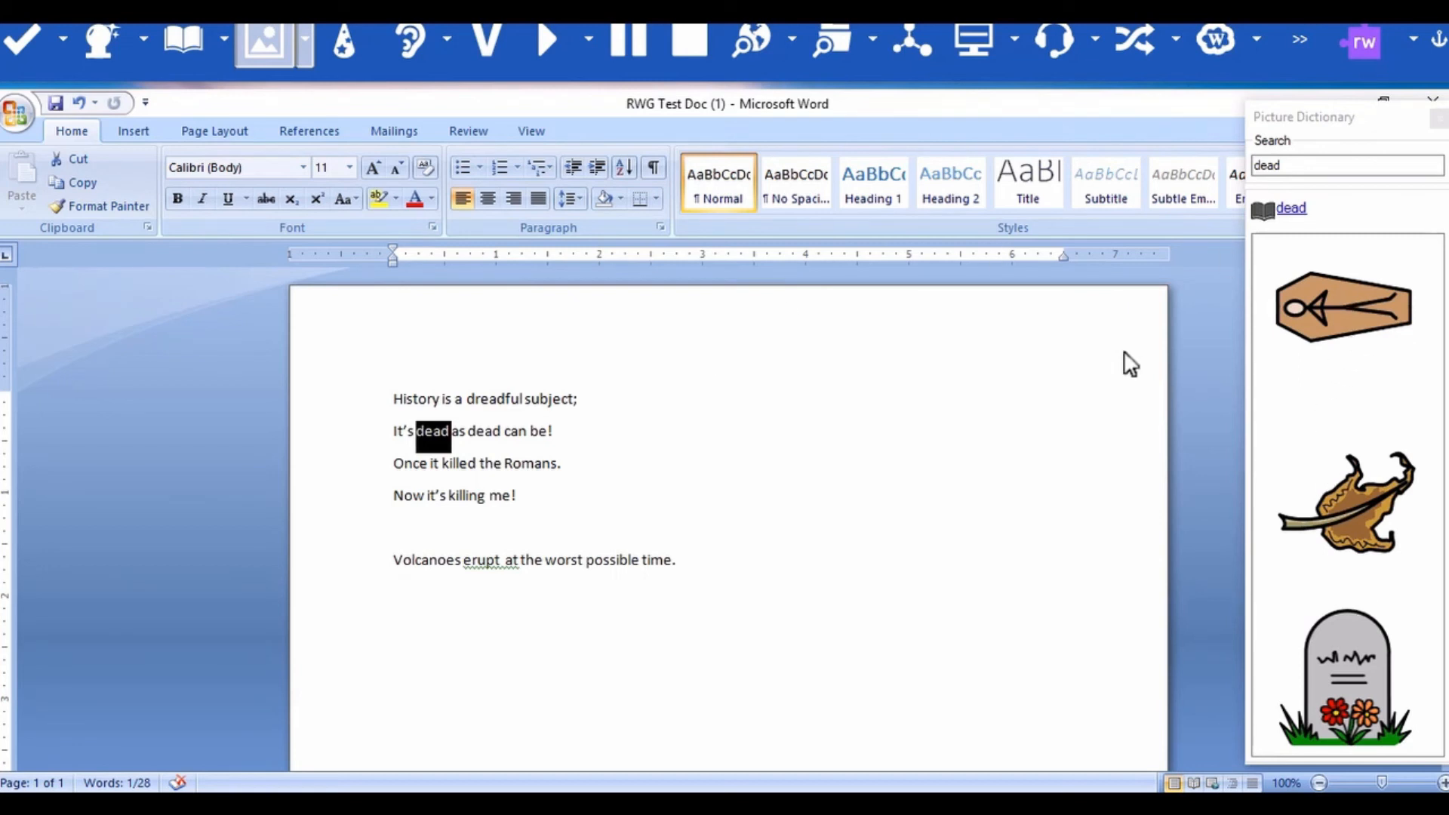
# - Try inserting the coffin picture after "dead" and moving it to the line's end, delete it, and close the Picture Dictionary
pyautogui.click(1347, 309)
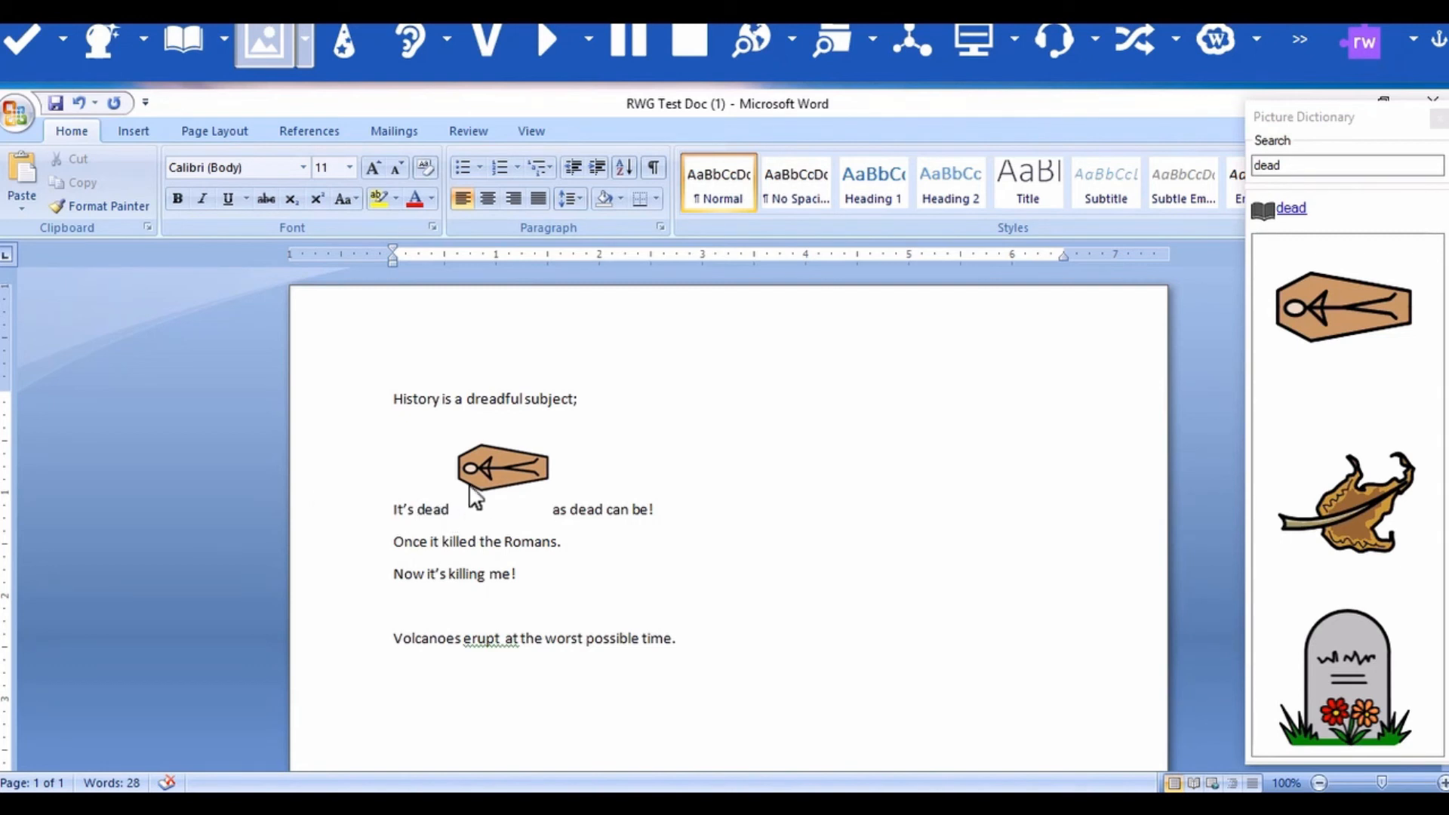
pyautogui.click(484, 474)
pyautogui.moveTo(485, 474); pyautogui.dragTo(909, 440)
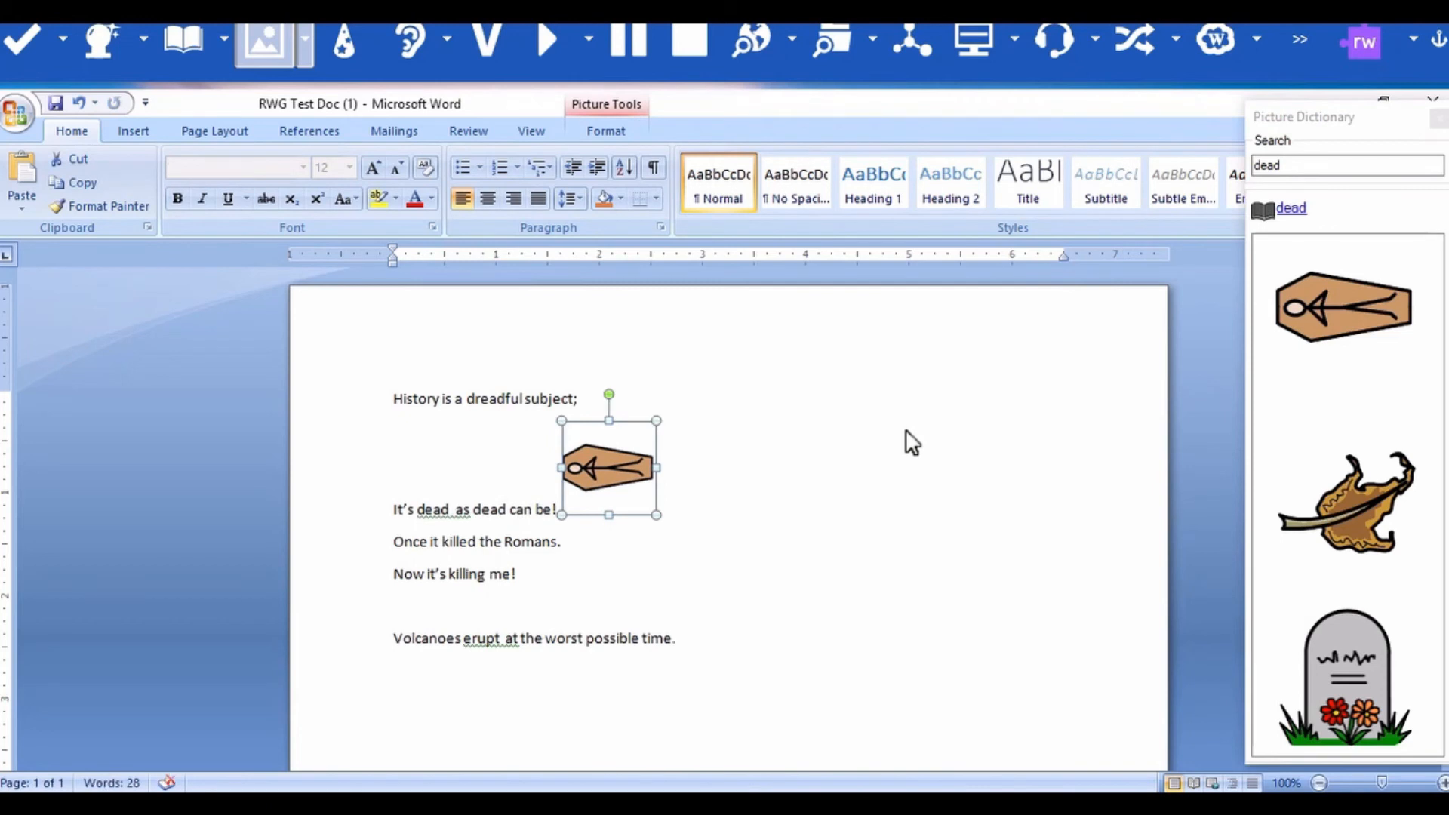
pyautogui.press('Delete')
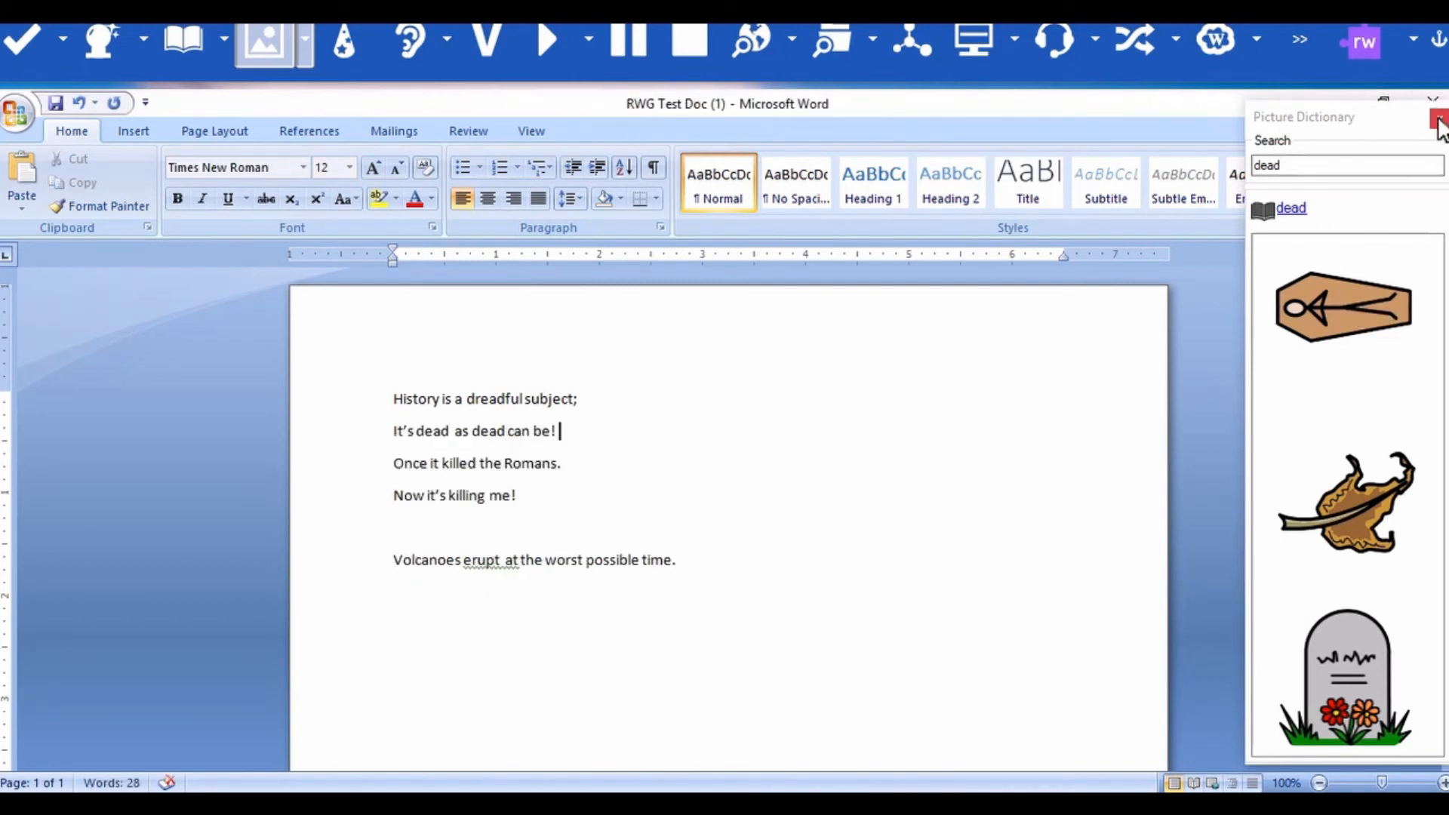
pyautogui.click(1438, 121)
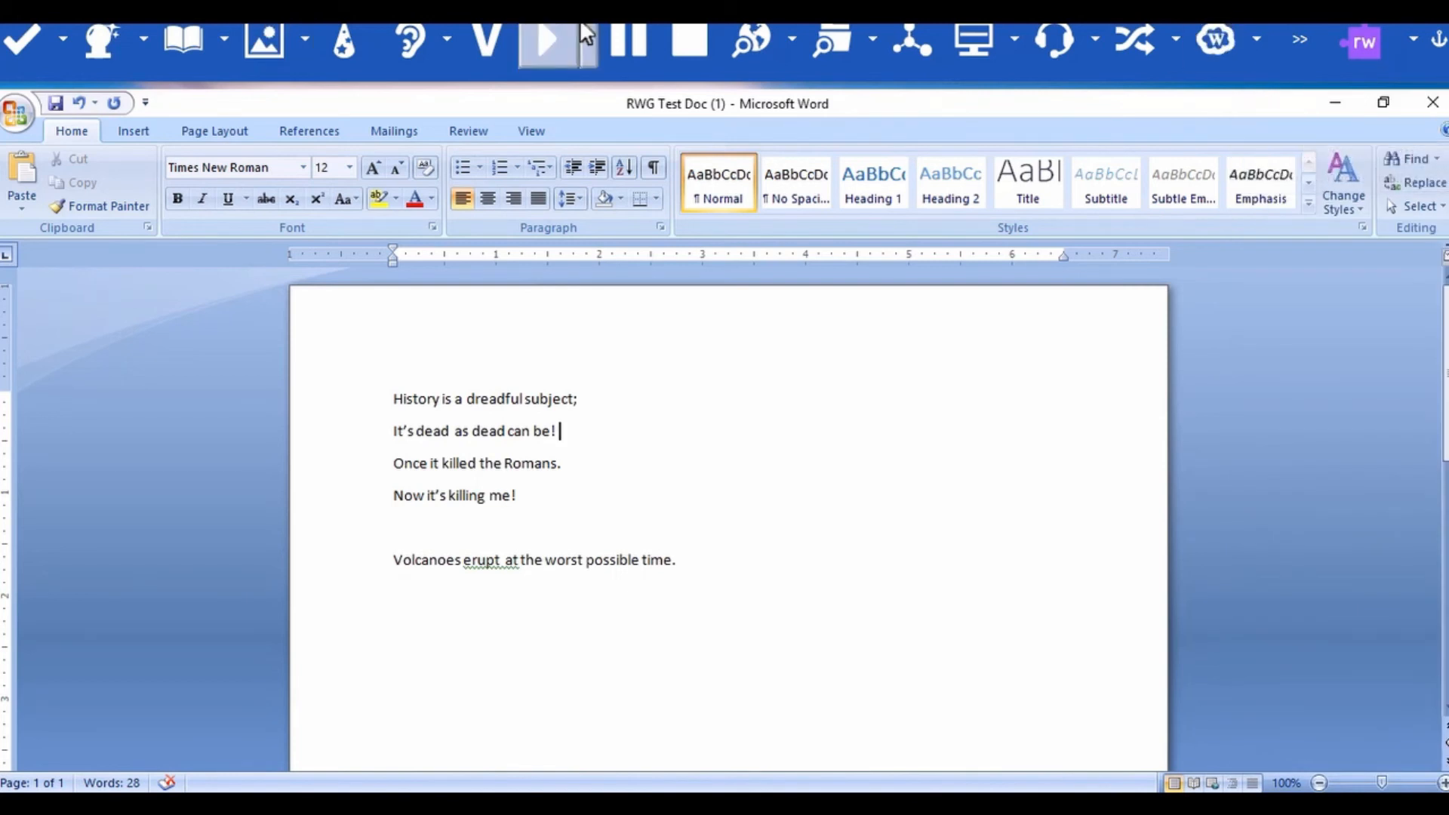
# - Open the Word Wizard search window and close it again
pyautogui.click(366, 18)
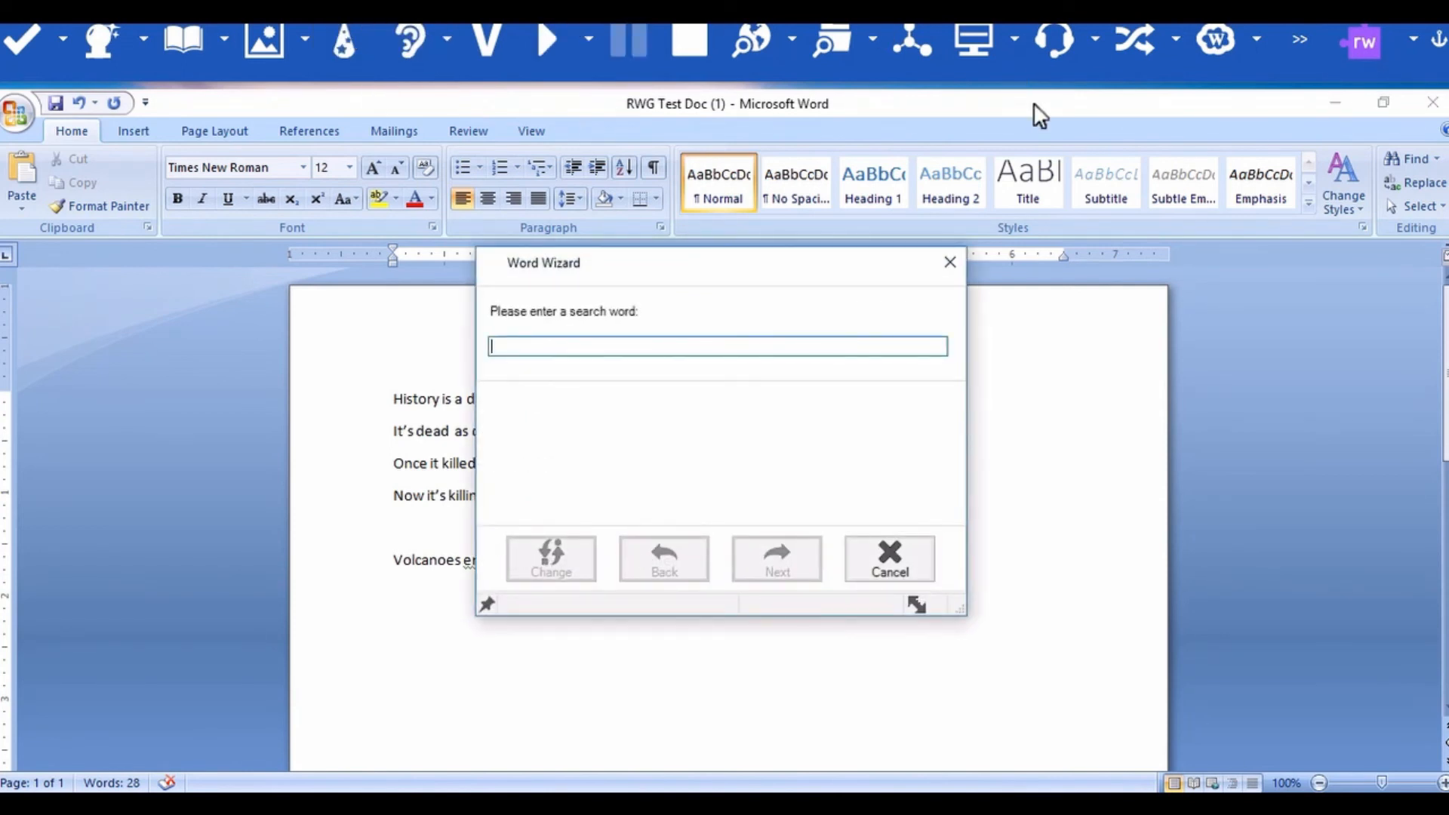
pyautogui.click(951, 265)
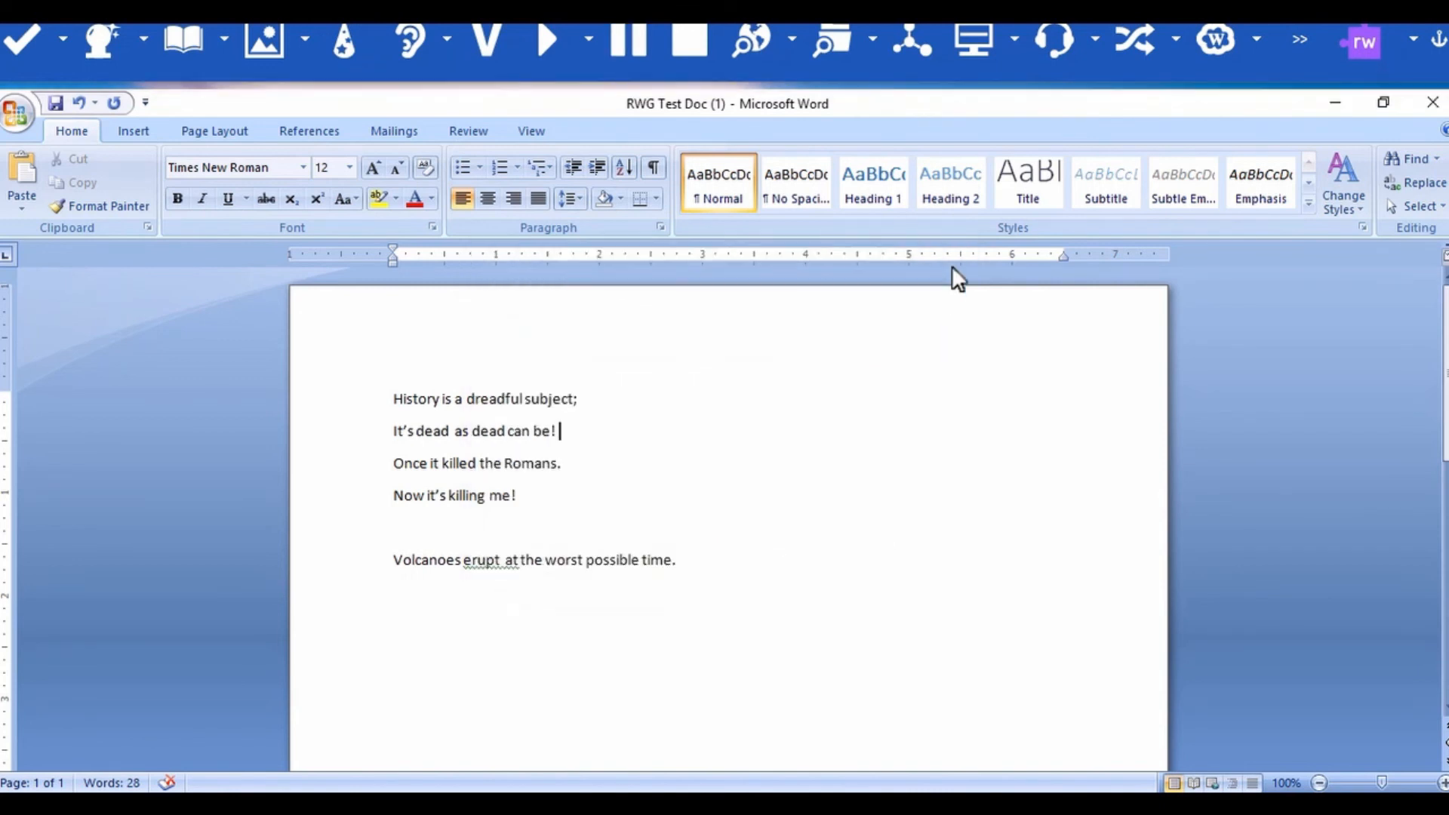
# - Run the homophone check on the document and ignore the flagged word "be" in the second line
pyautogui.click(446, 38)
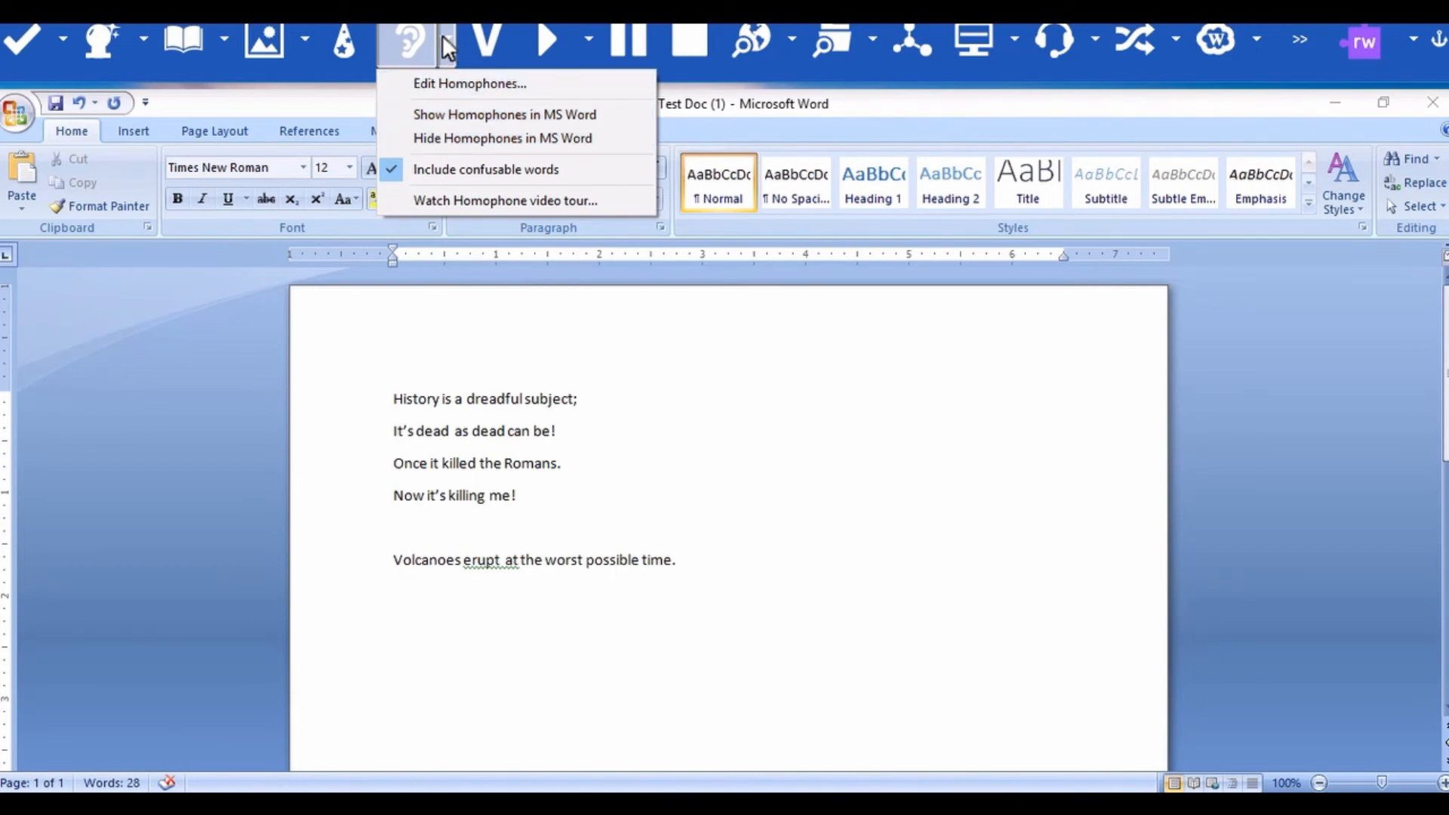
pyautogui.click(400, 29)
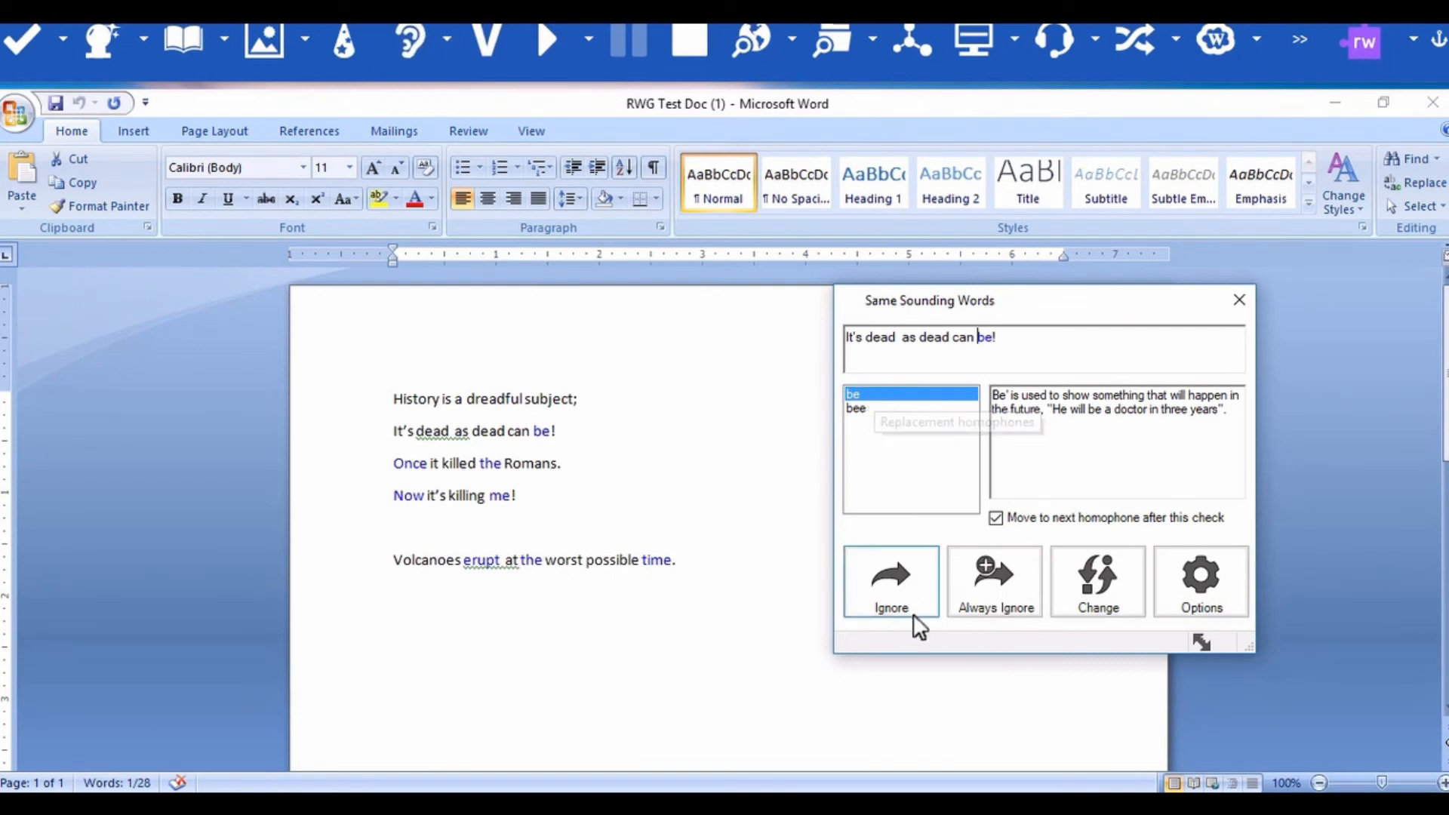
pyautogui.click(899, 566)
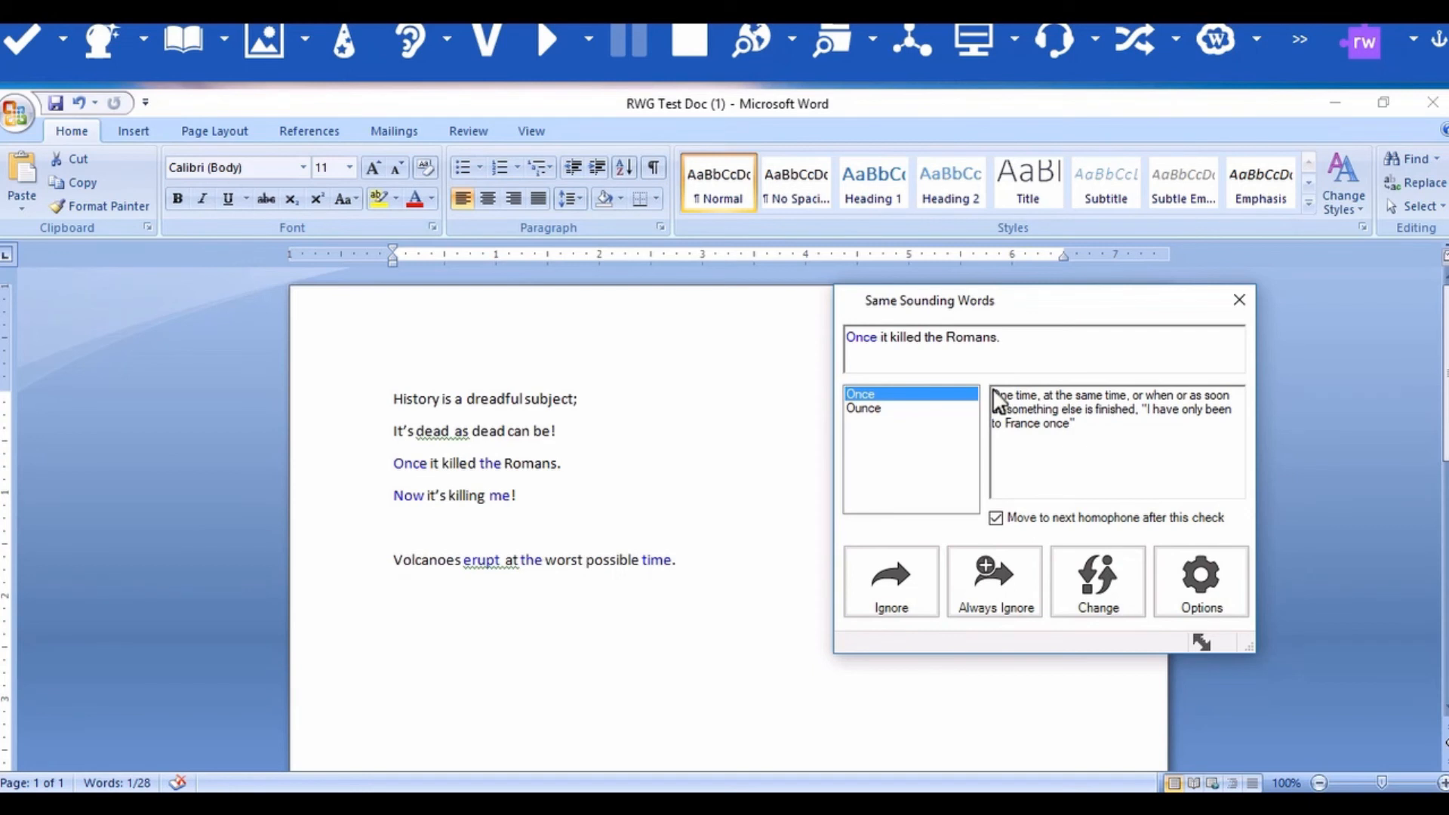
# - Have the explanation of "Once" read aloud, stop the speech, and close the Same Sounding Words window
pyautogui.click(557, 37)
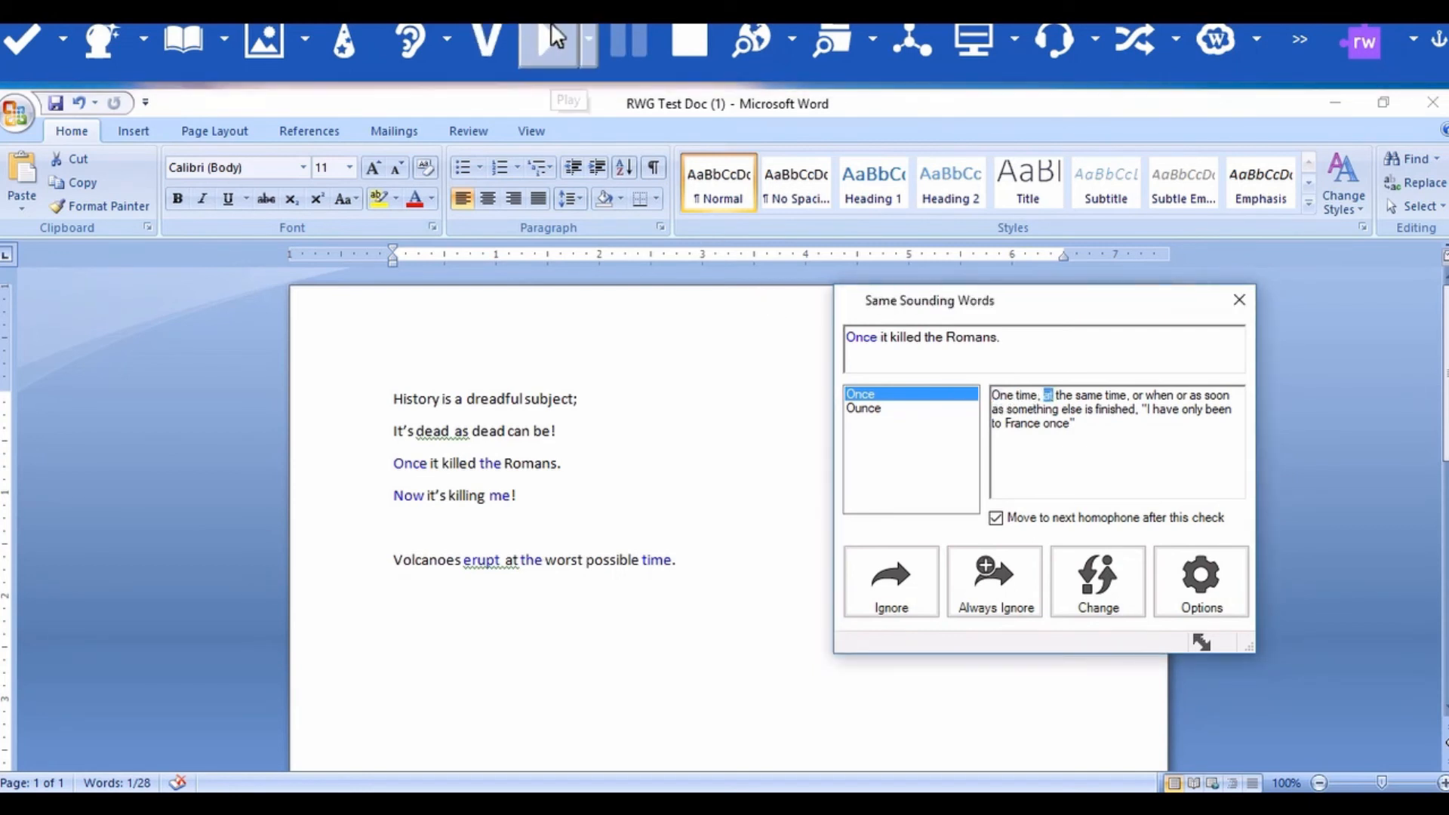
pyautogui.click(689, 51)
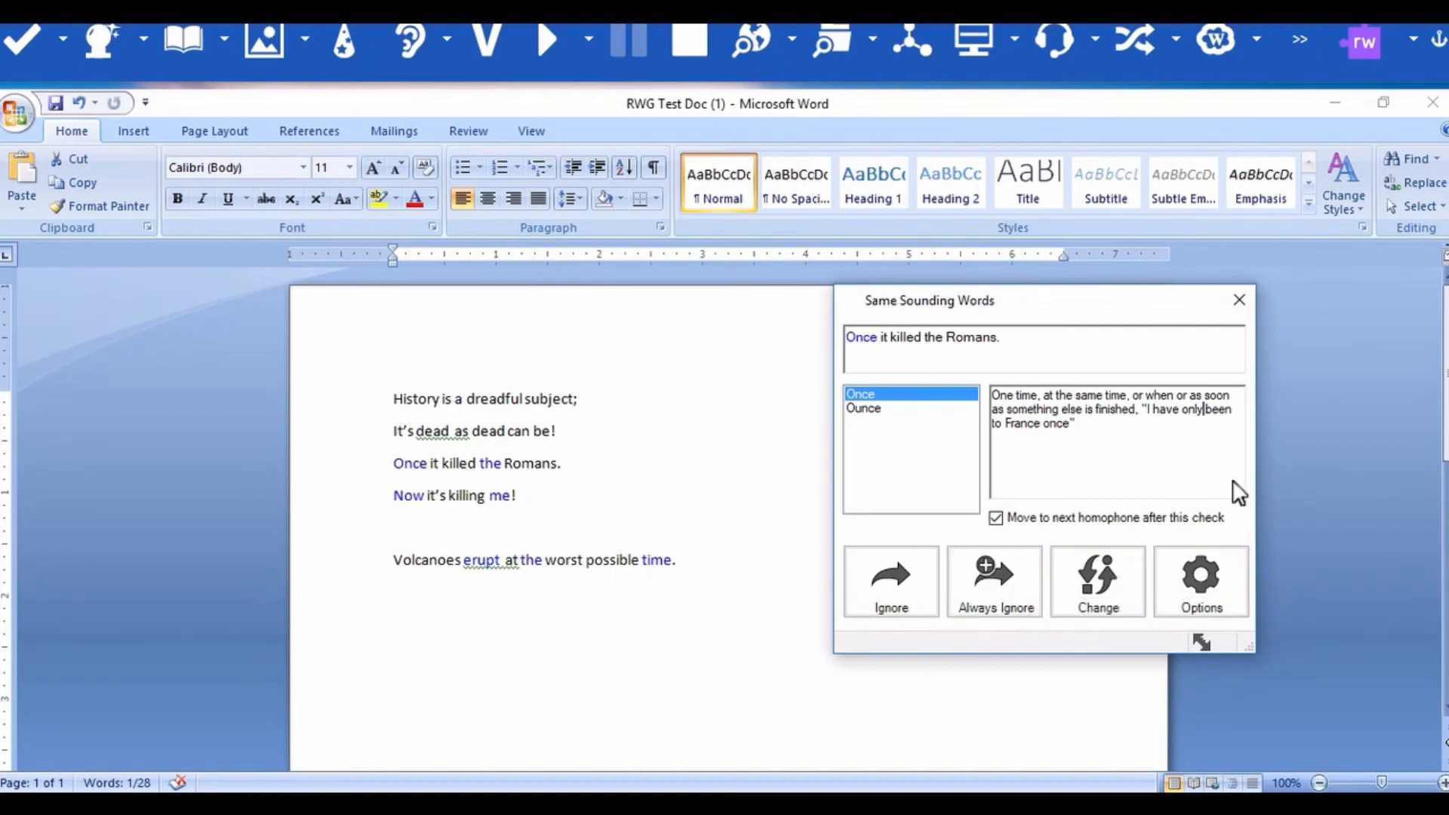
pyautogui.click(1239, 298)
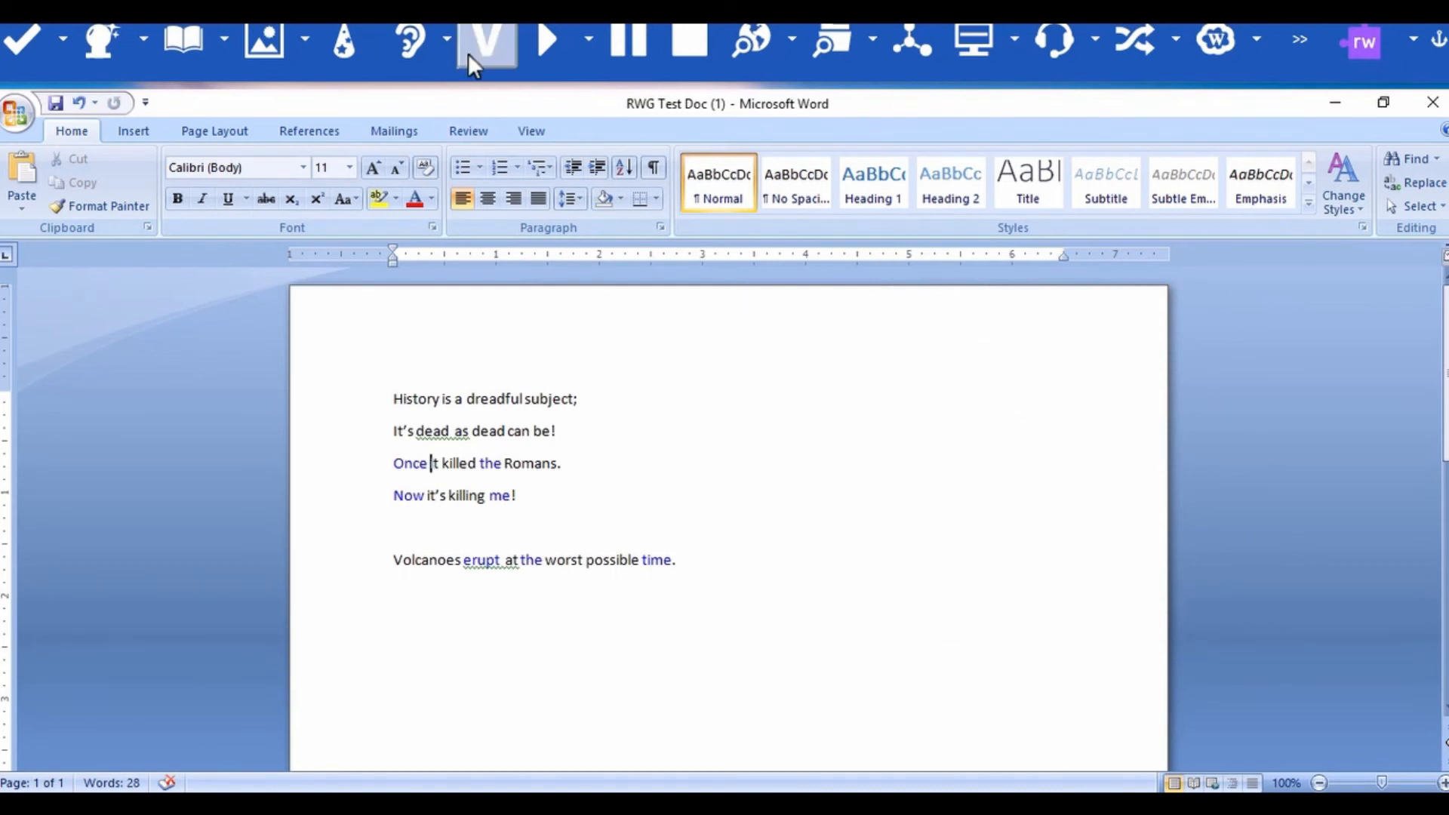
# - Open the Verb Checker, move it off the text, and look up "erupt" from the volcano sentence
pyautogui.click(491, 56)
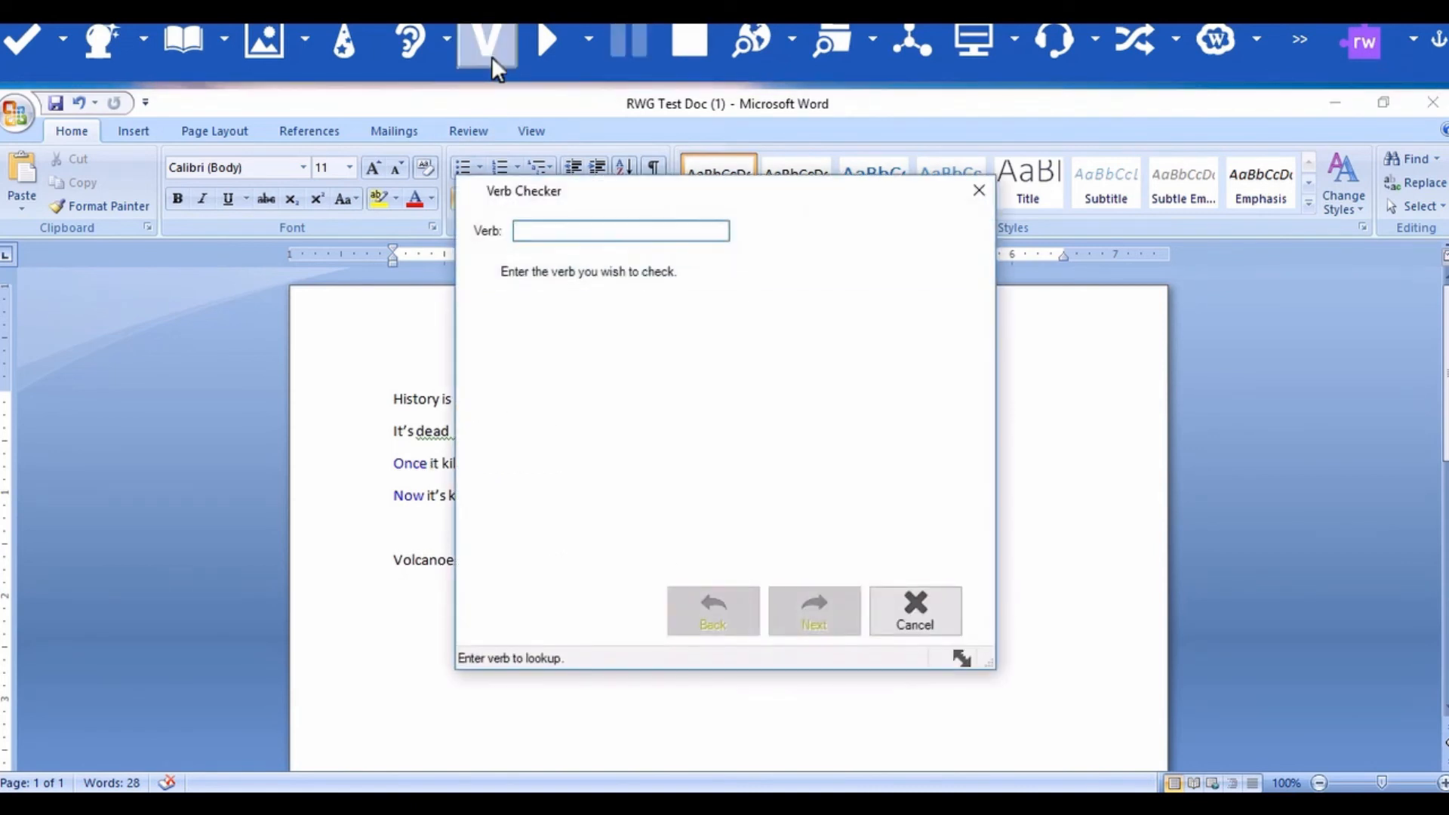
pyautogui.moveTo(681, 201); pyautogui.dragTo(974, 185)
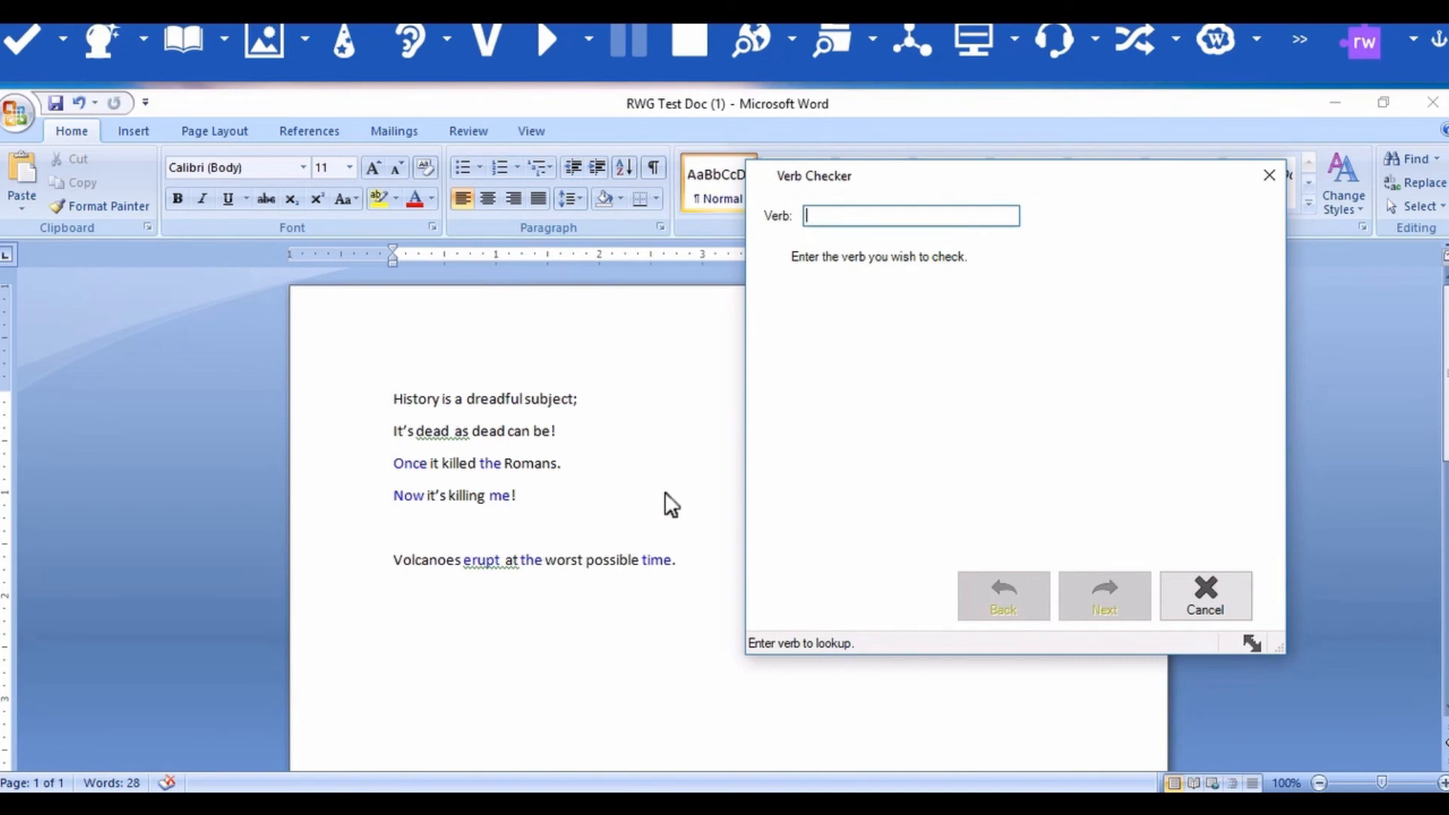
pyautogui.doubleClick(485, 559)
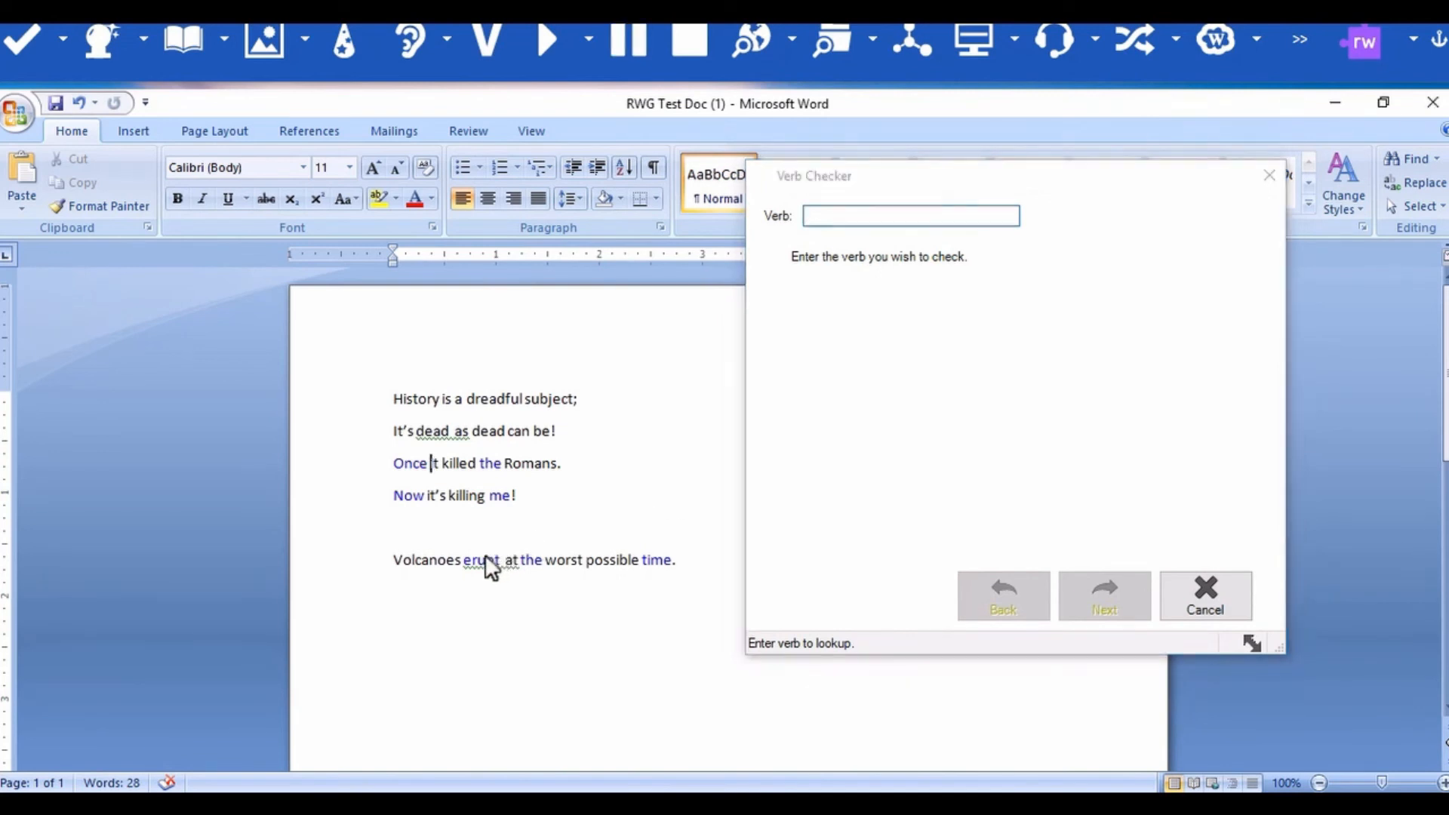
pyautogui.click(867, 219)
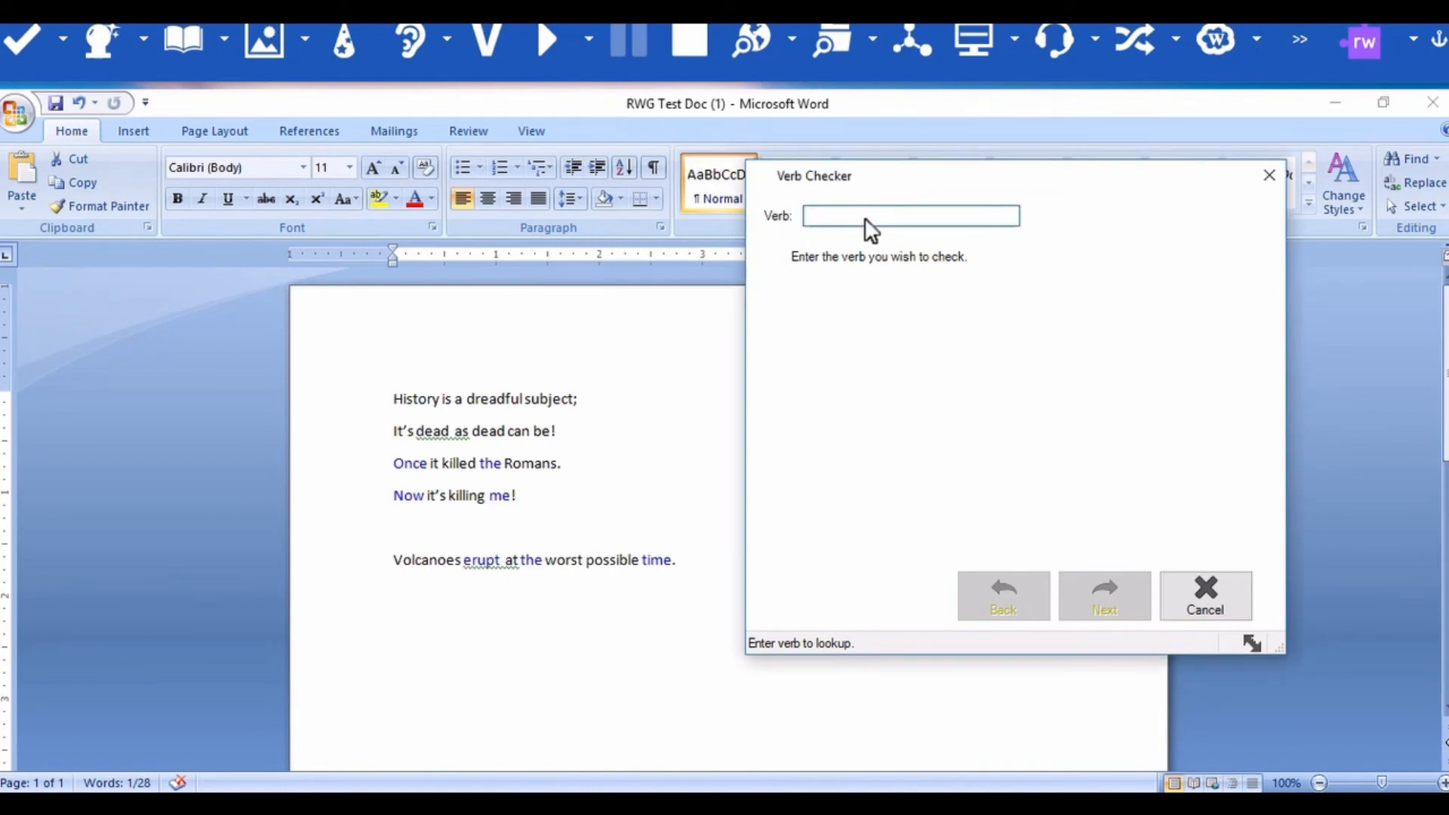
pyautogui.doubleClick(479, 560)
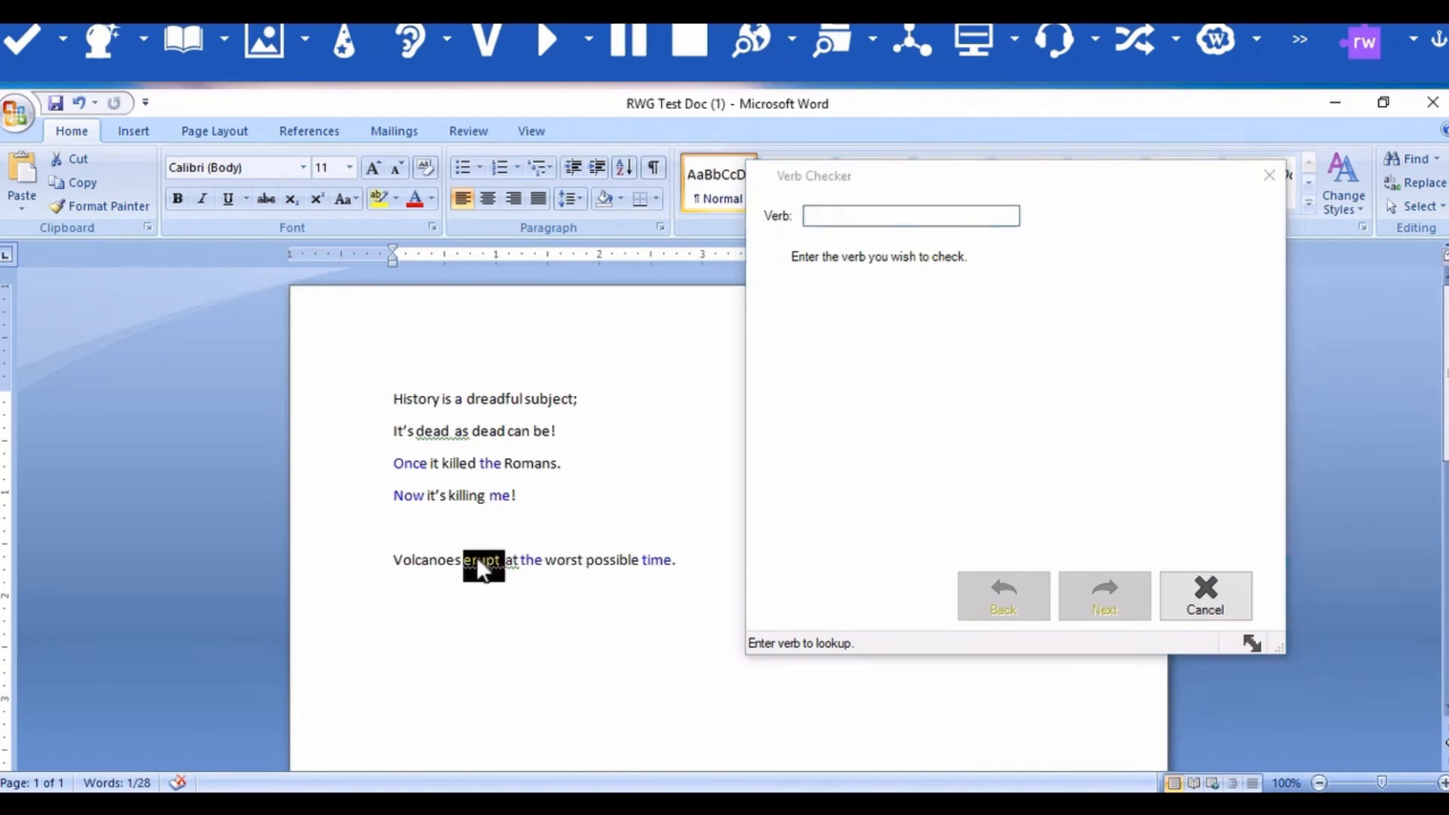
pyautogui.click(918, 217)
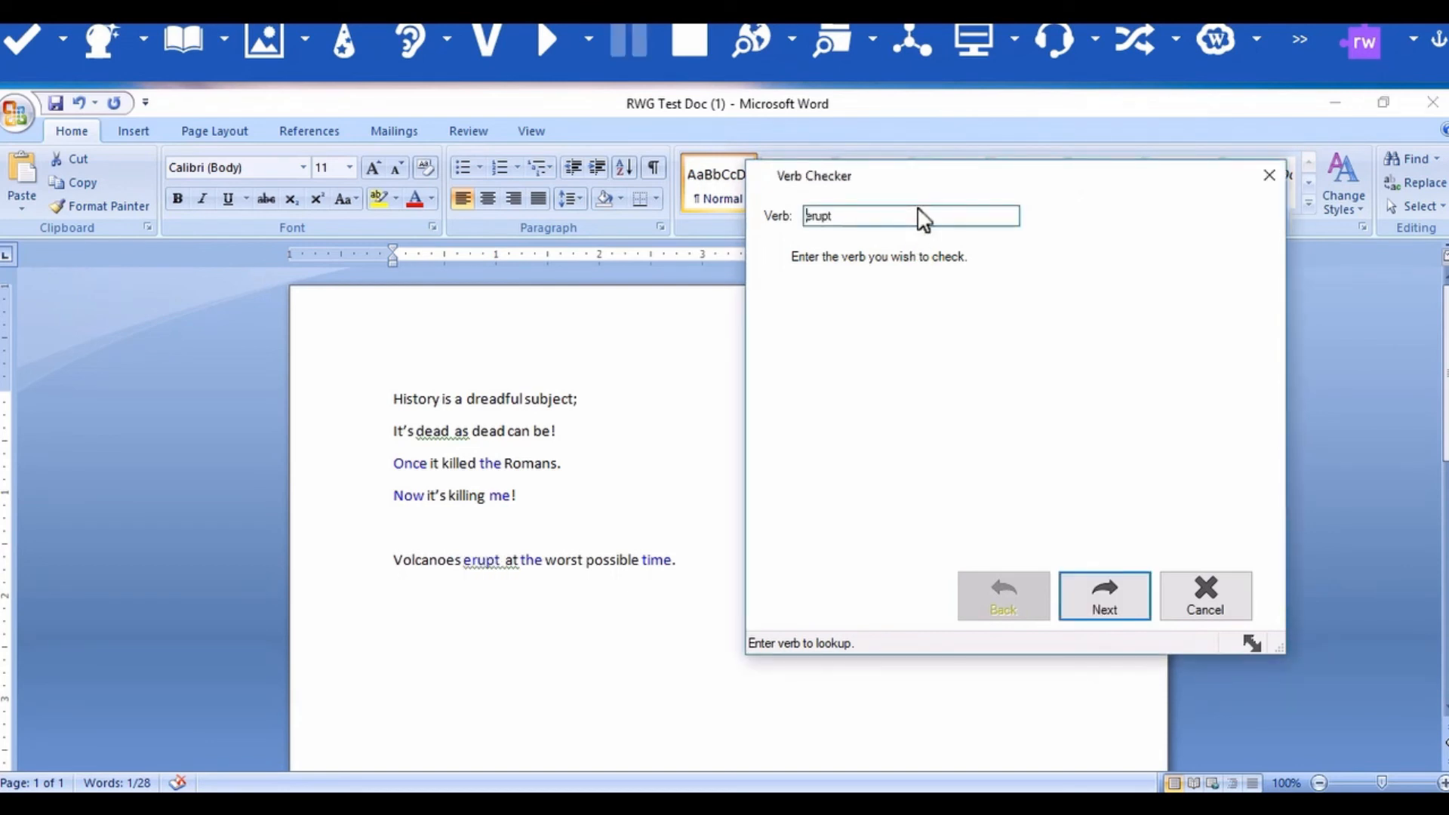
pyautogui.press('Return')
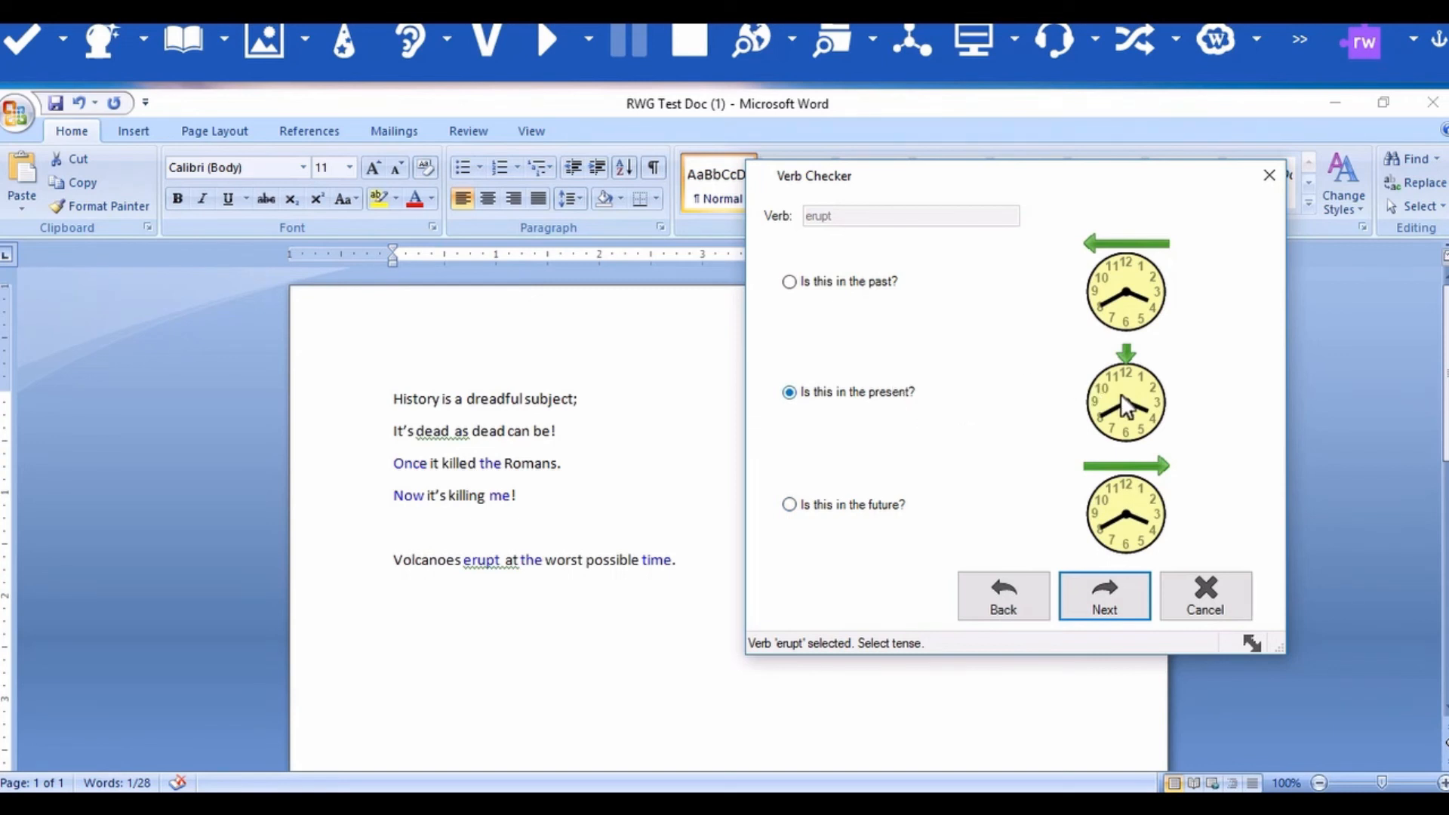
# - Show the present-tense forms of "erupt" and replace the word in the document with the "You erupt." form
pyautogui.click(1104, 602)
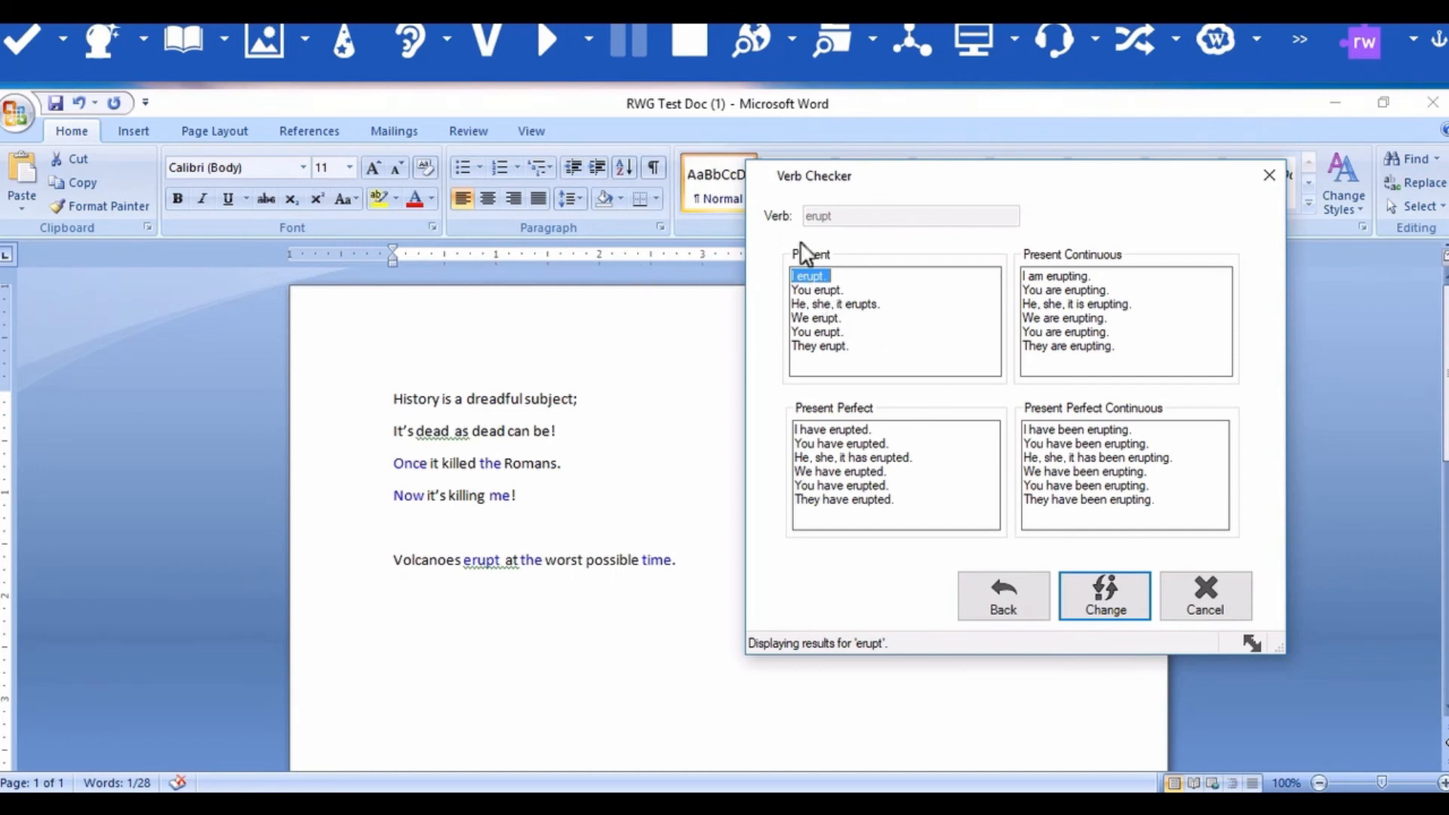
pyautogui.click(819, 290)
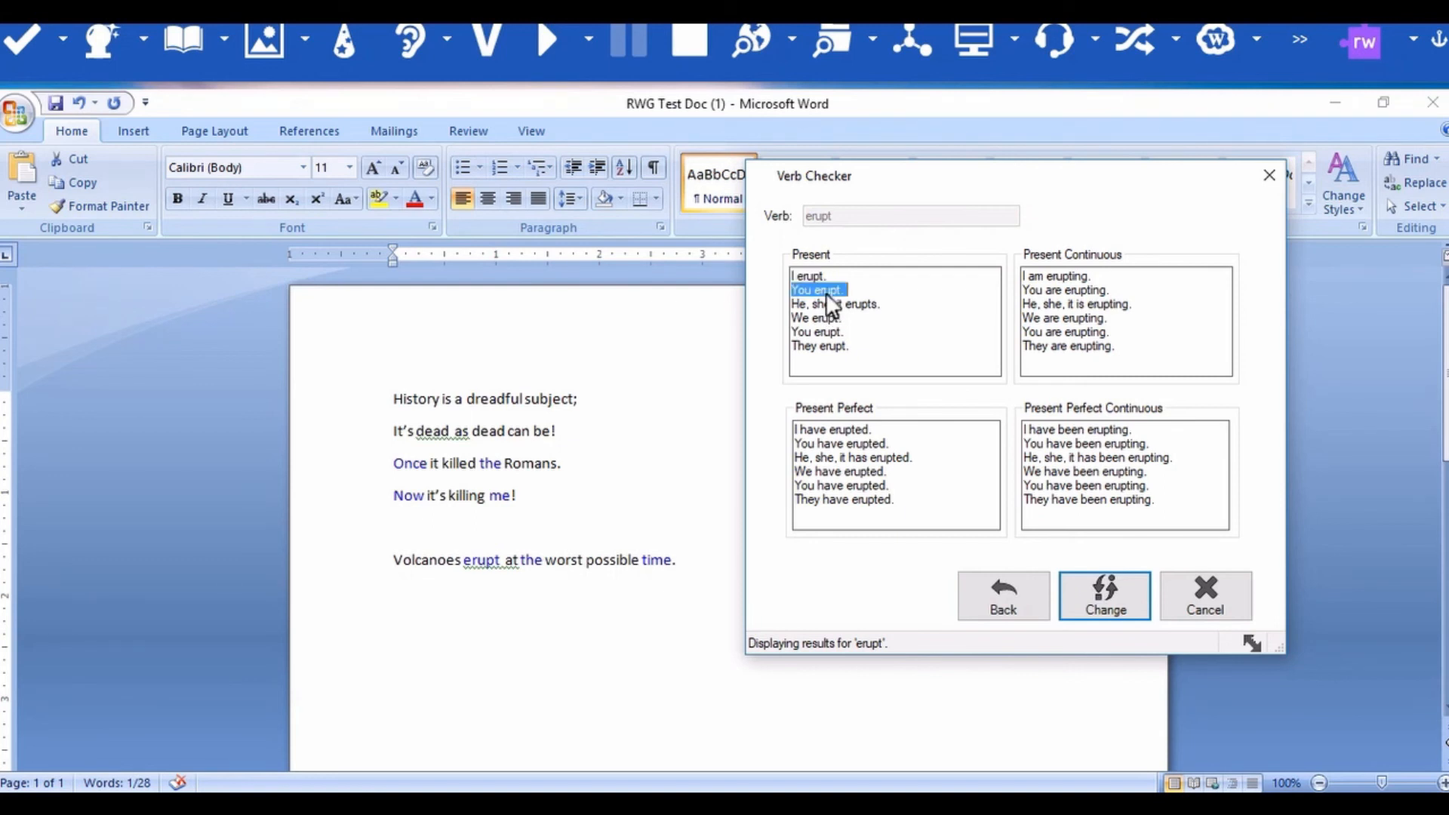
pyautogui.click(1124, 602)
pyautogui.click(1269, 178)
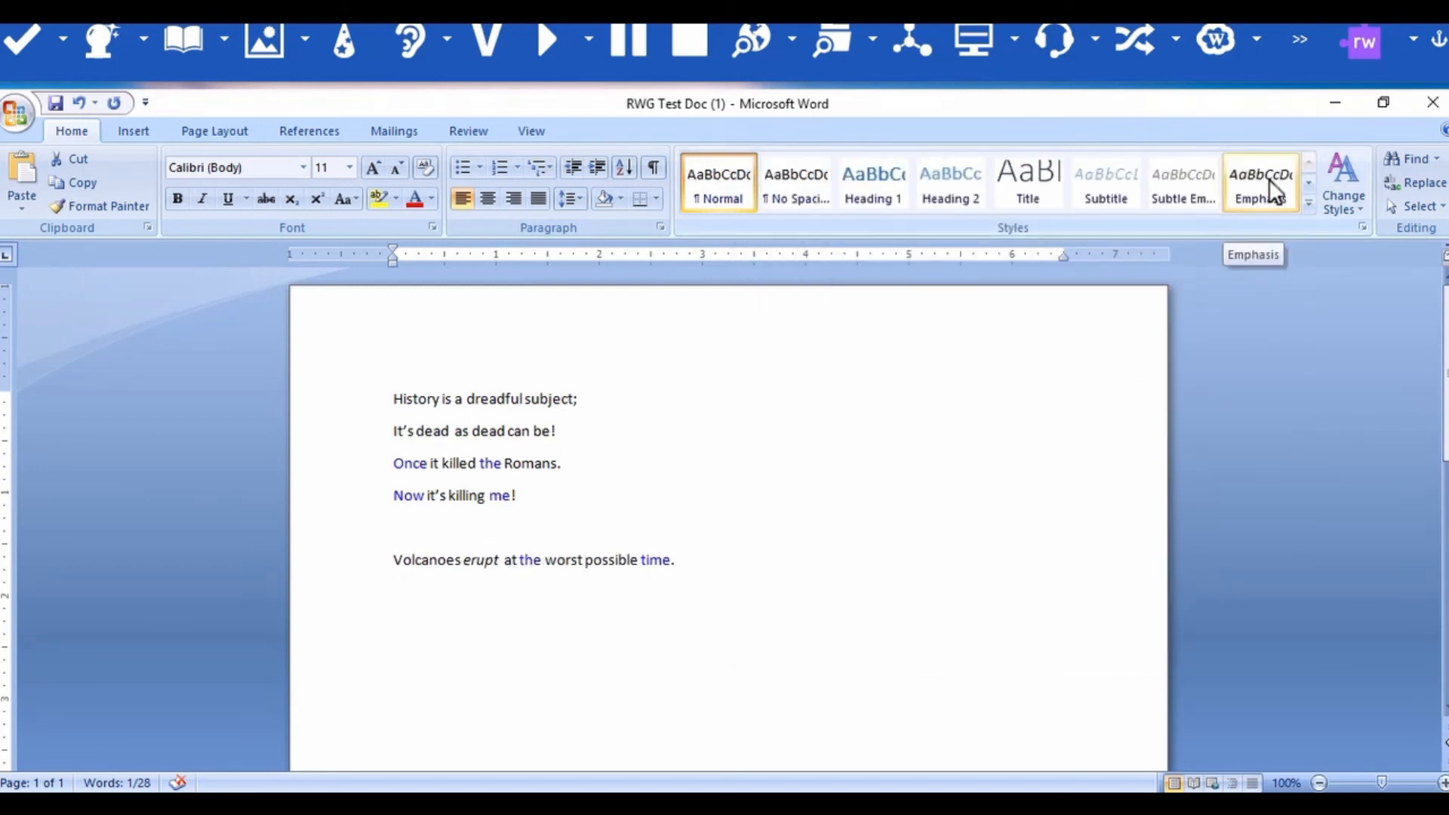
# - Search the web for "erupt" with Fact Finder, have the Merriam-Webster result title read aloud, and close the browser
pyautogui.click(755, 39)
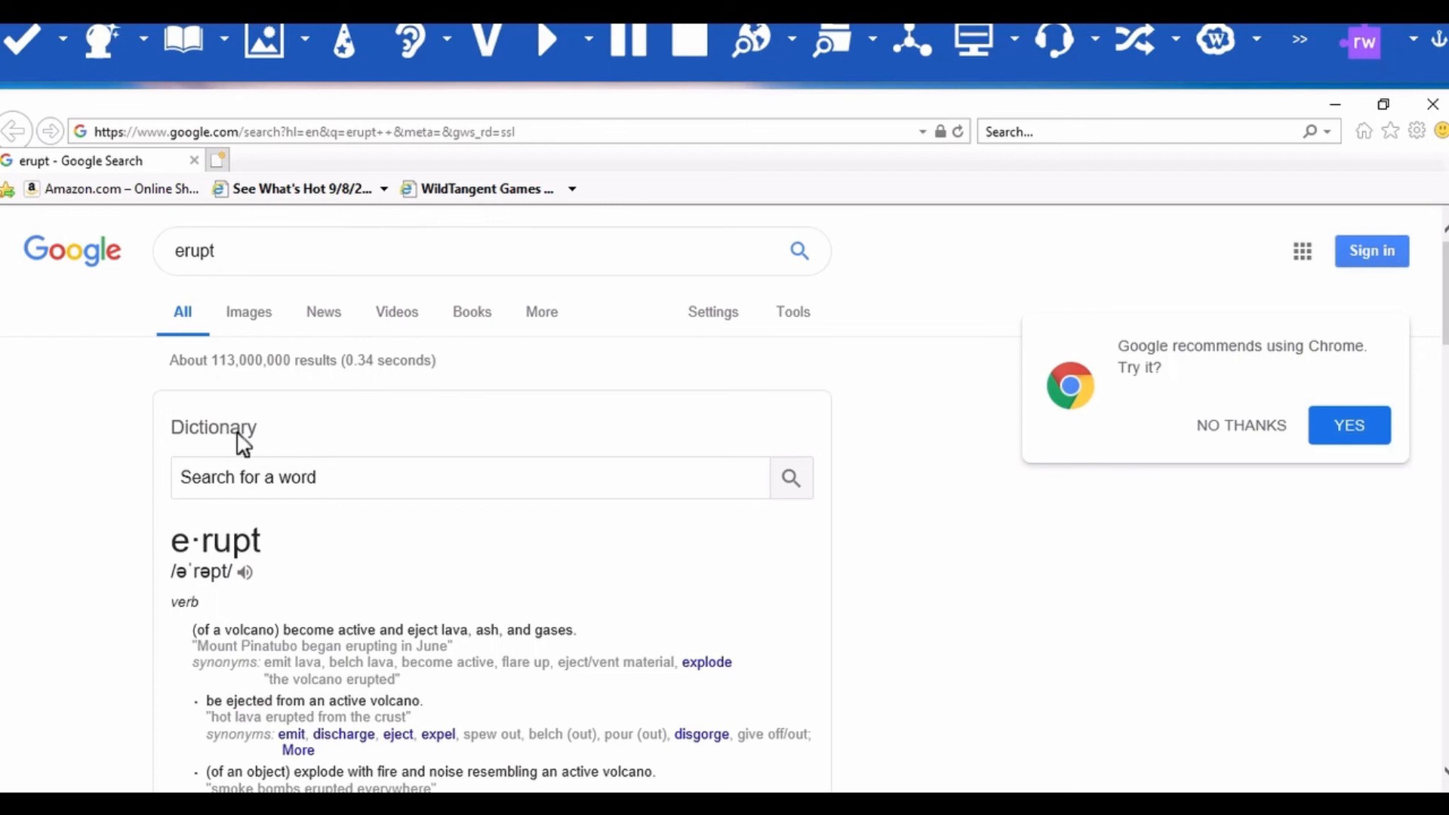
pyautogui.scroll(-5, 265, 583)
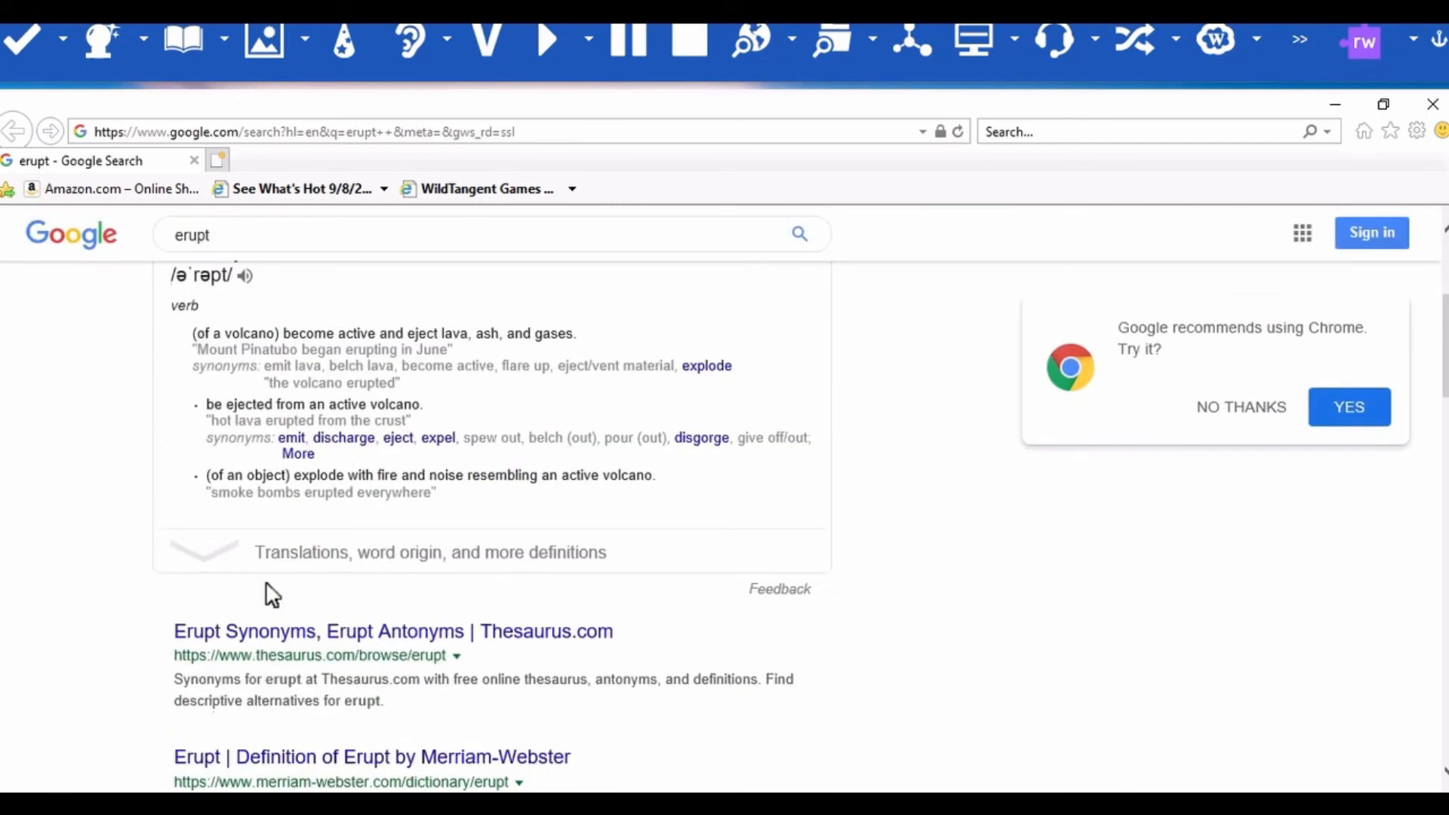
pyautogui.press('Up')
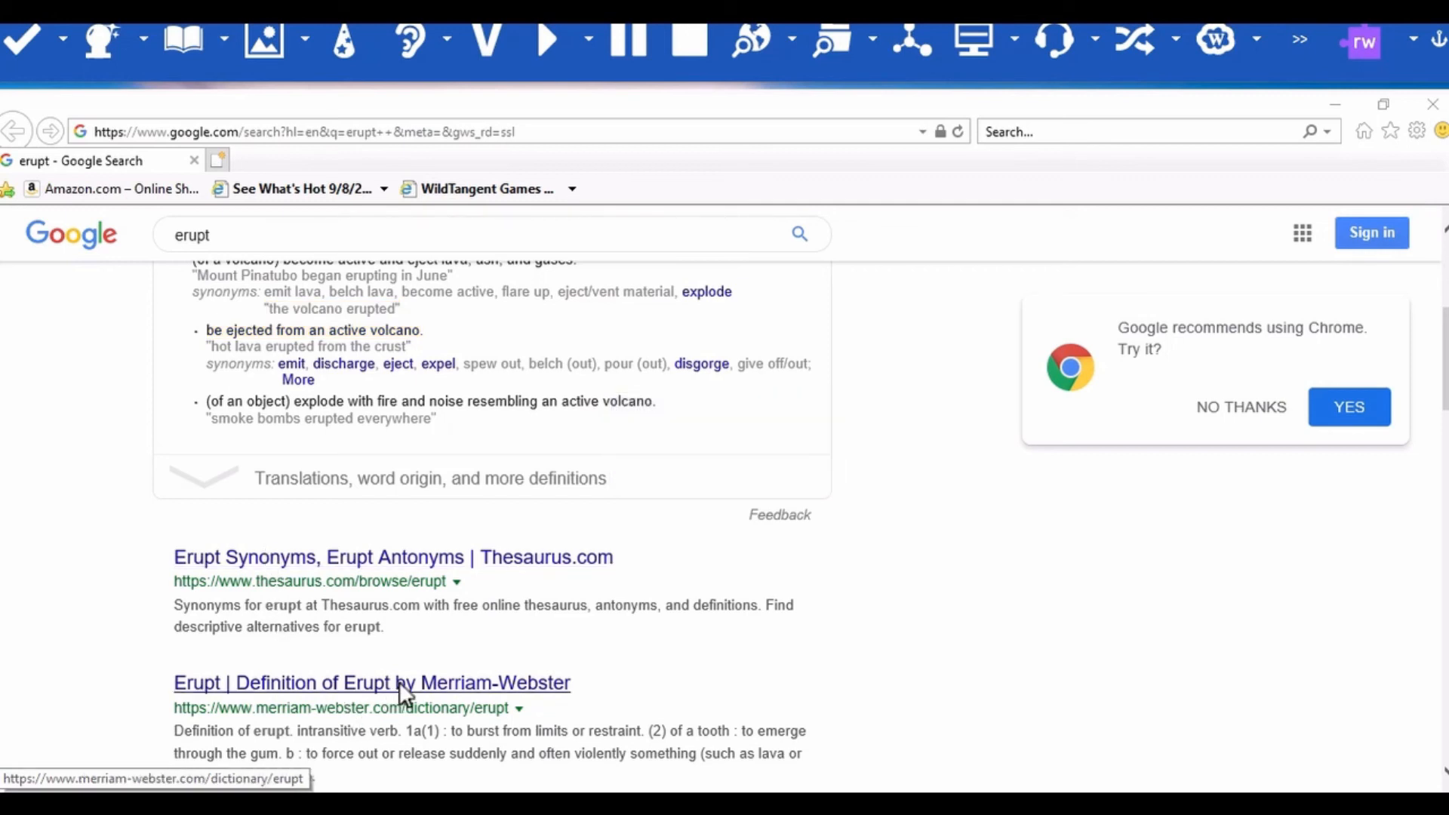
pyautogui.moveTo(400, 683)
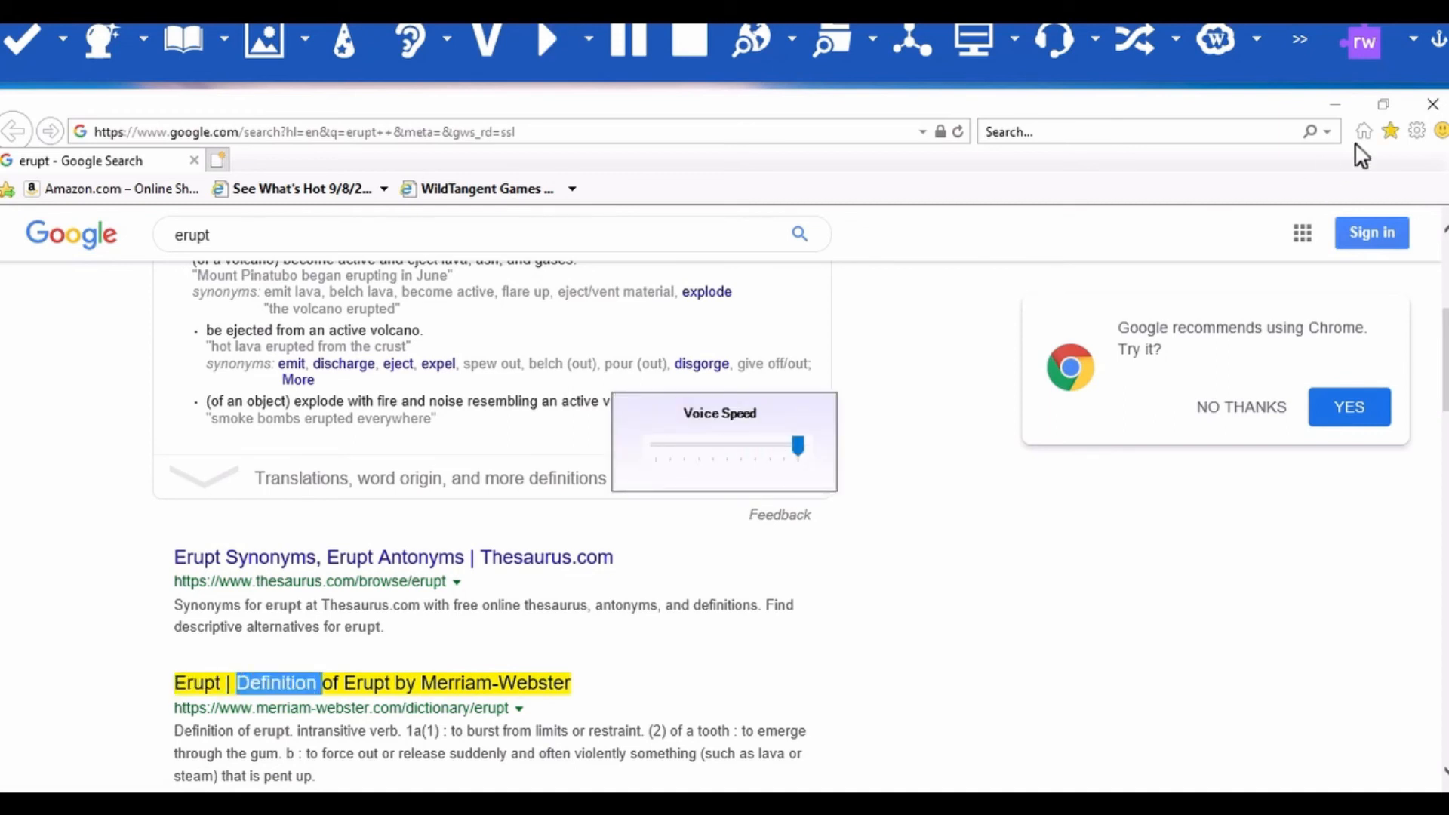
pyautogui.click(1434, 104)
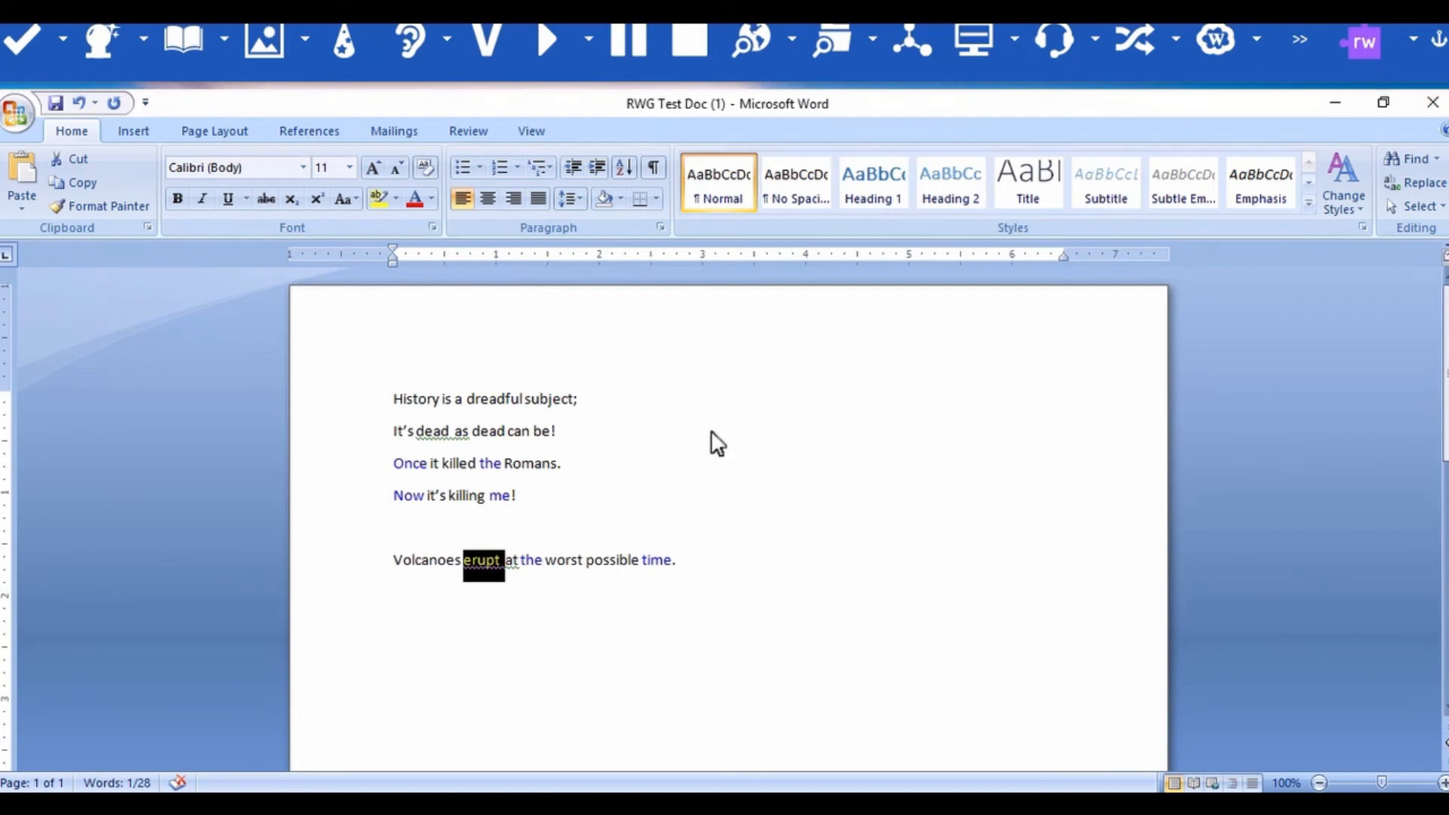
# - Search the web for "Volcanoes" from the last sentence with Fact Finder, decline the Chrome recommendation, and examine the results
pyautogui.doubleClick(416, 579)
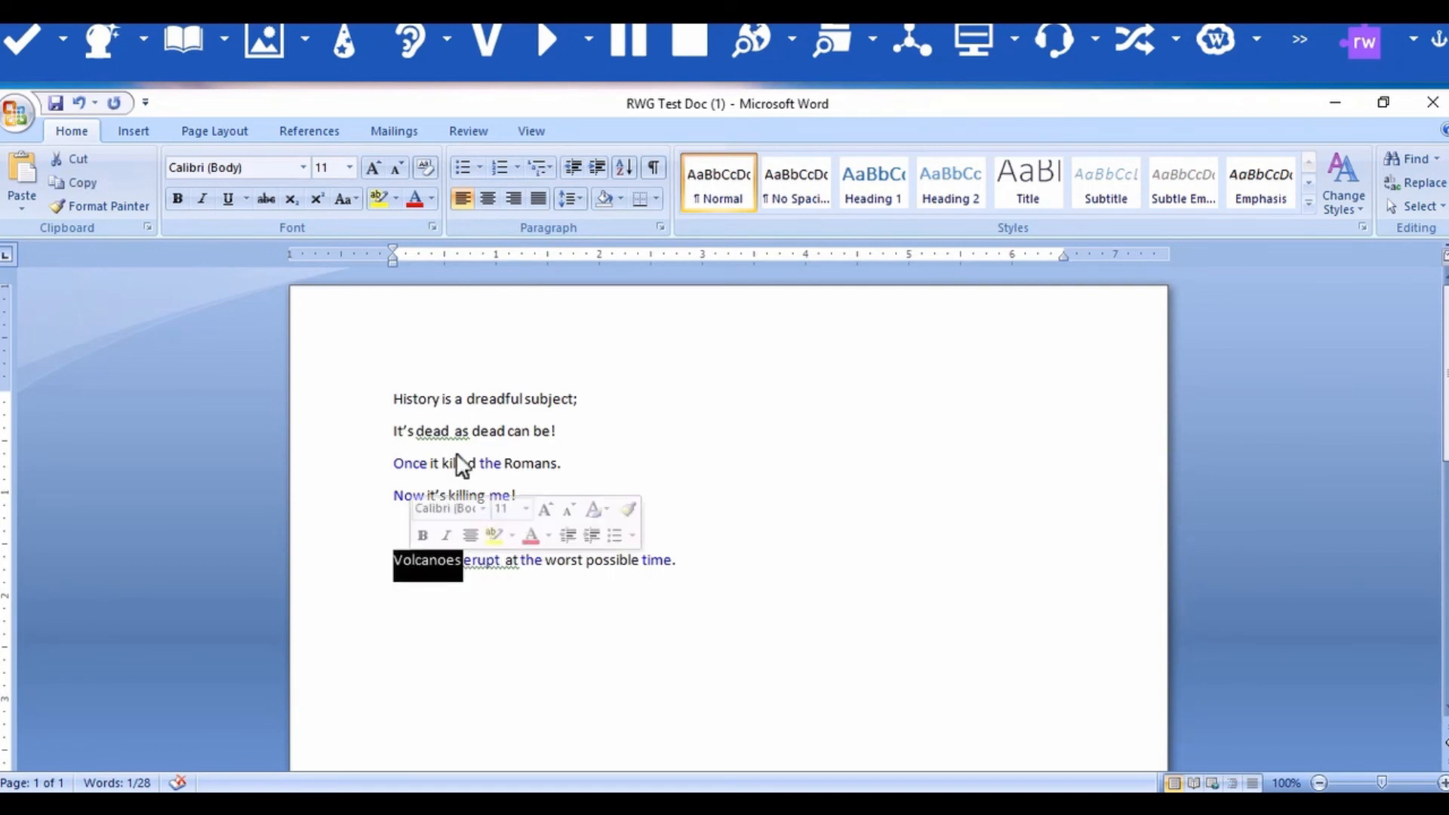
pyautogui.click(753, 44)
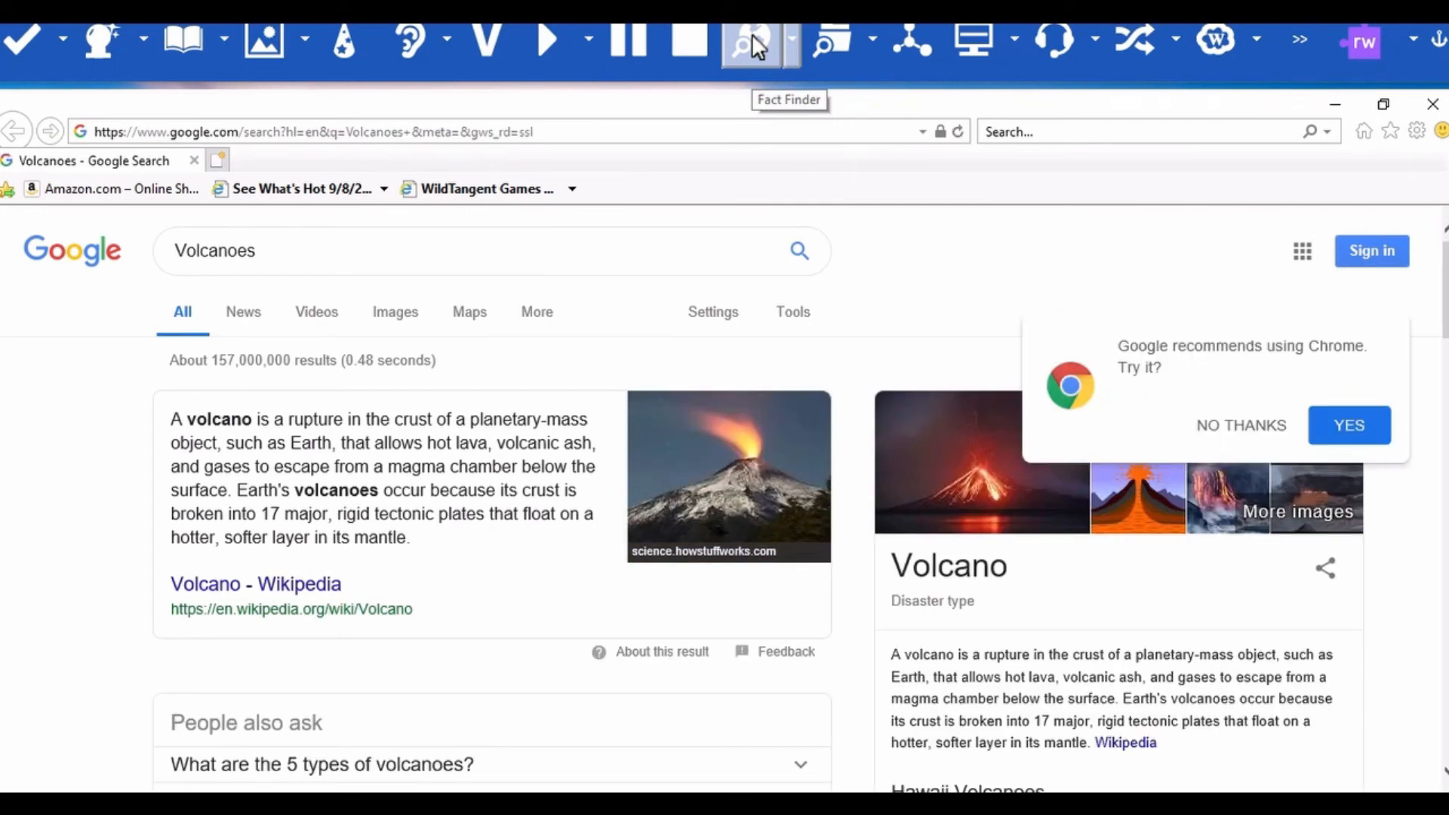
pyautogui.click(1268, 430)
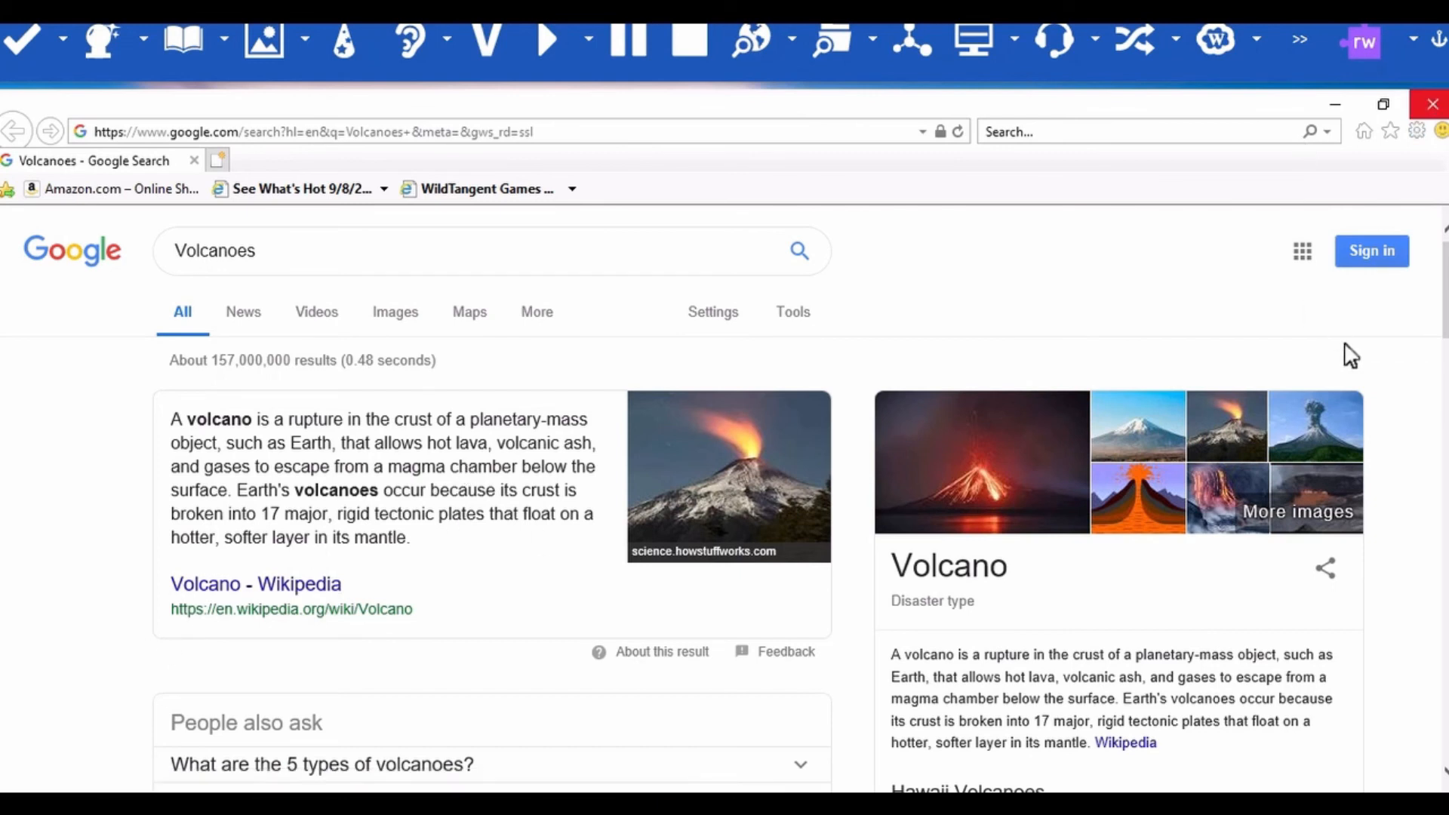
pyautogui.scroll(-2, 1434, 383)
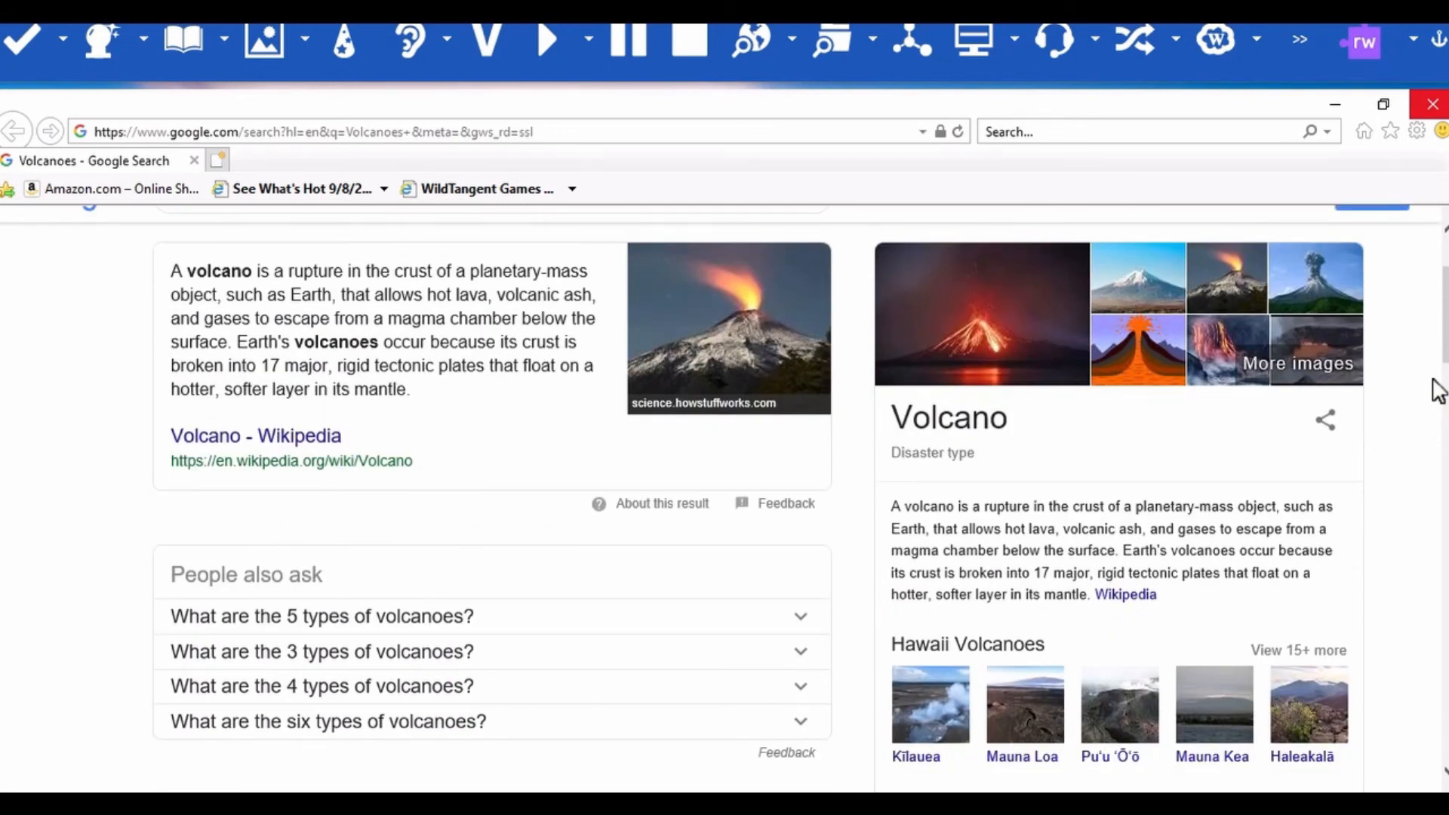
pyautogui.scroll(-5, 1438, 391)
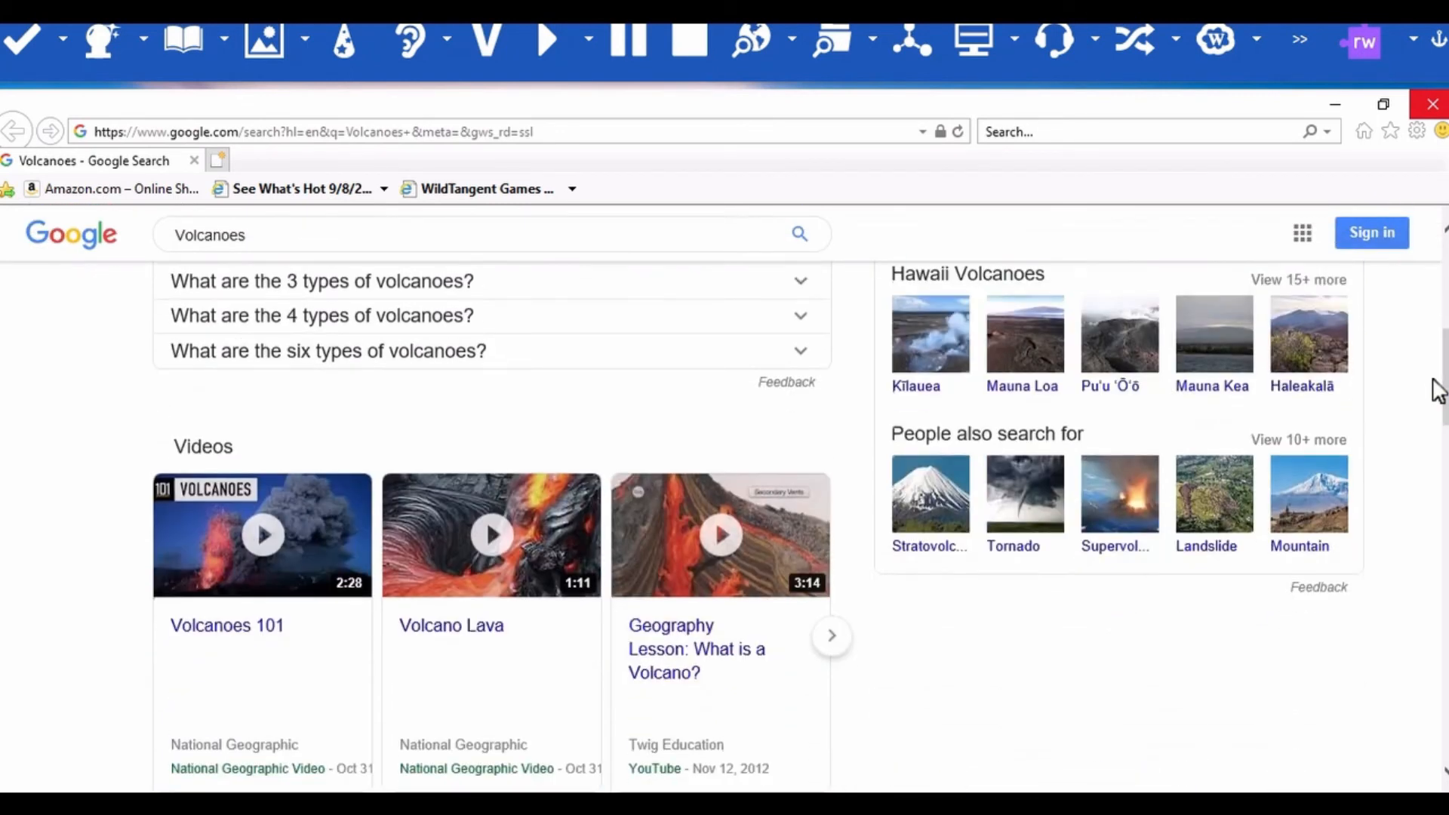
pyautogui.scroll(-6, 1438, 390)
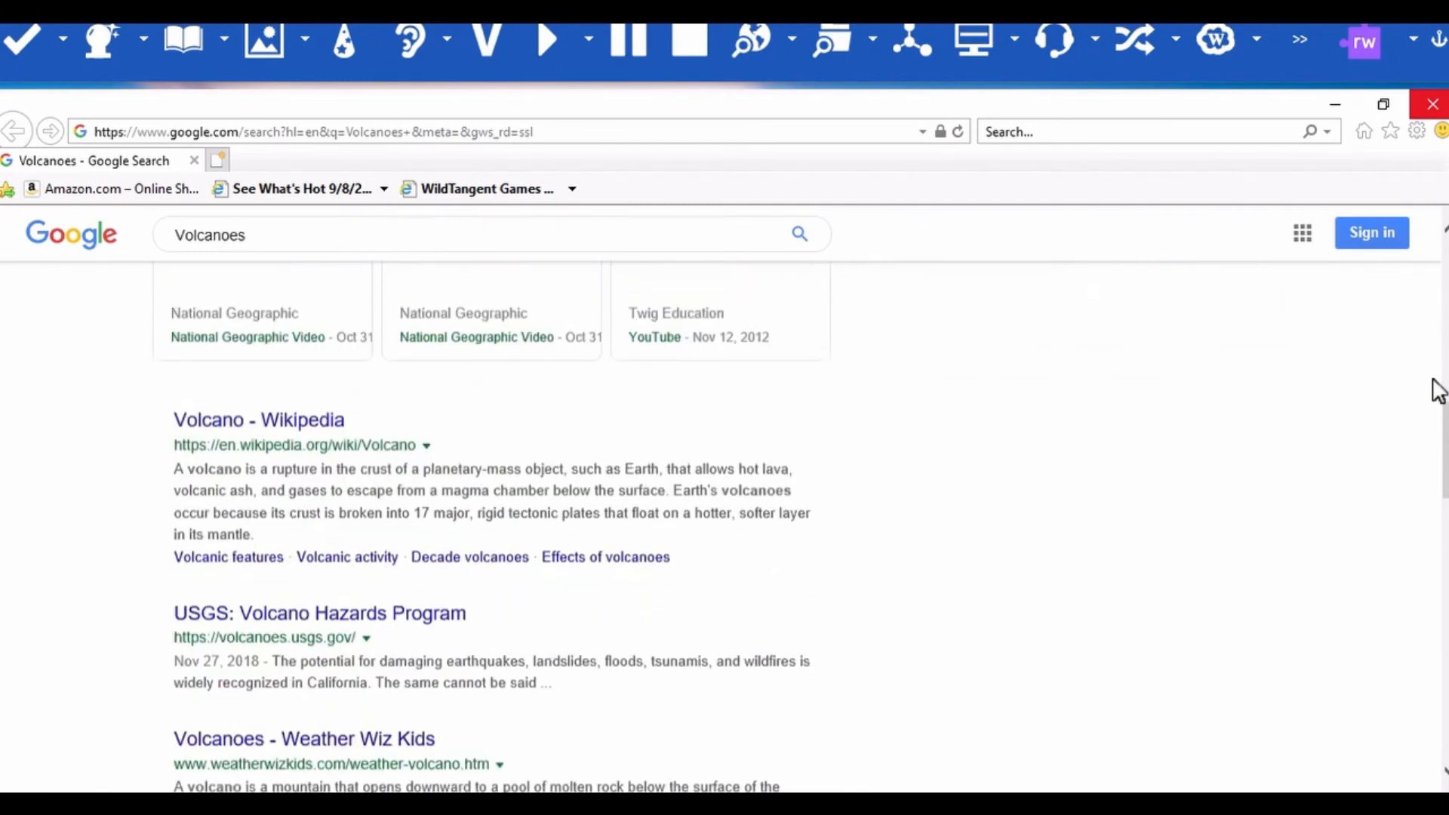
pyautogui.scroll(-1, 1438, 390)
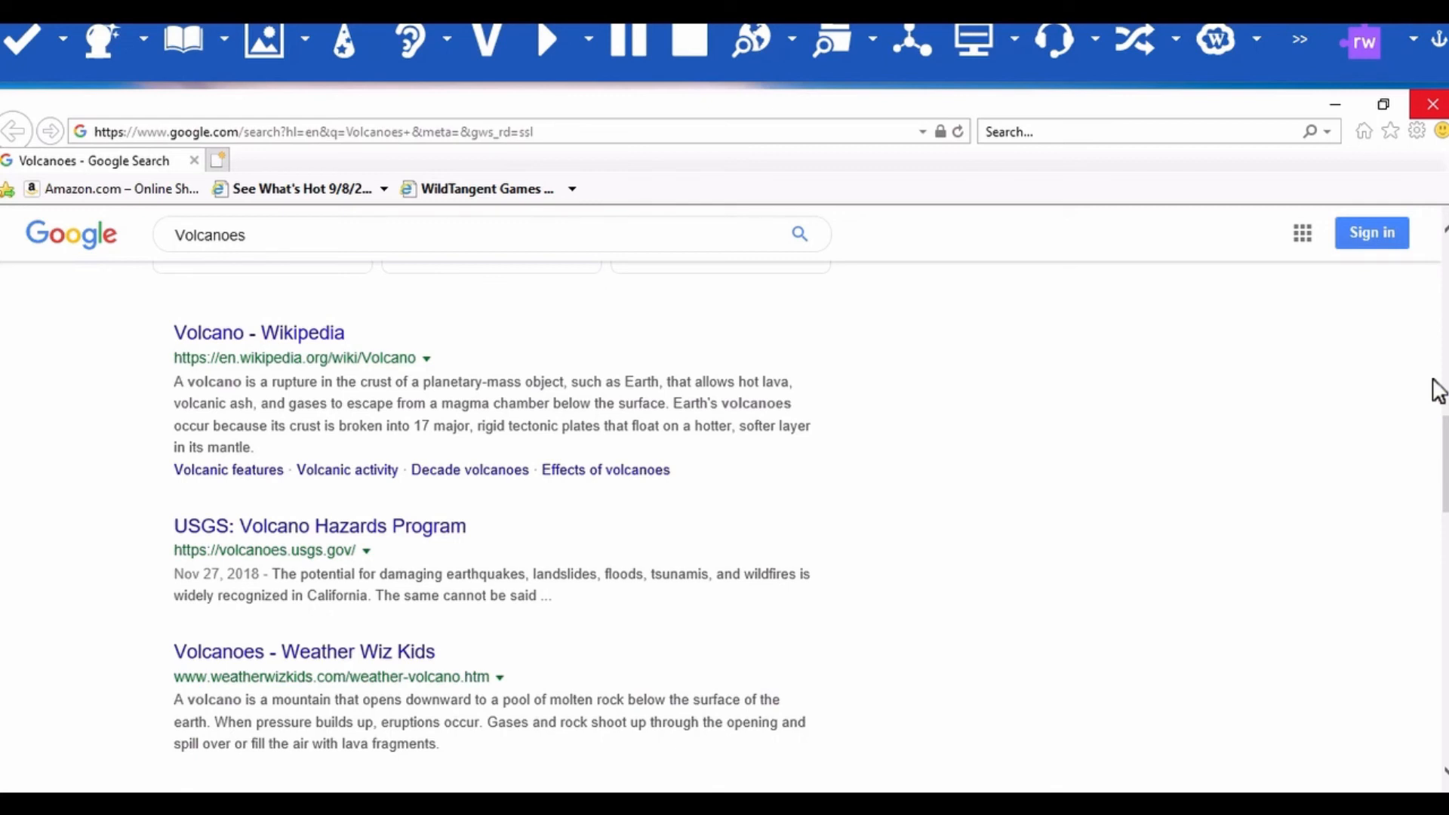
pyautogui.scroll(8, 1438, 390)
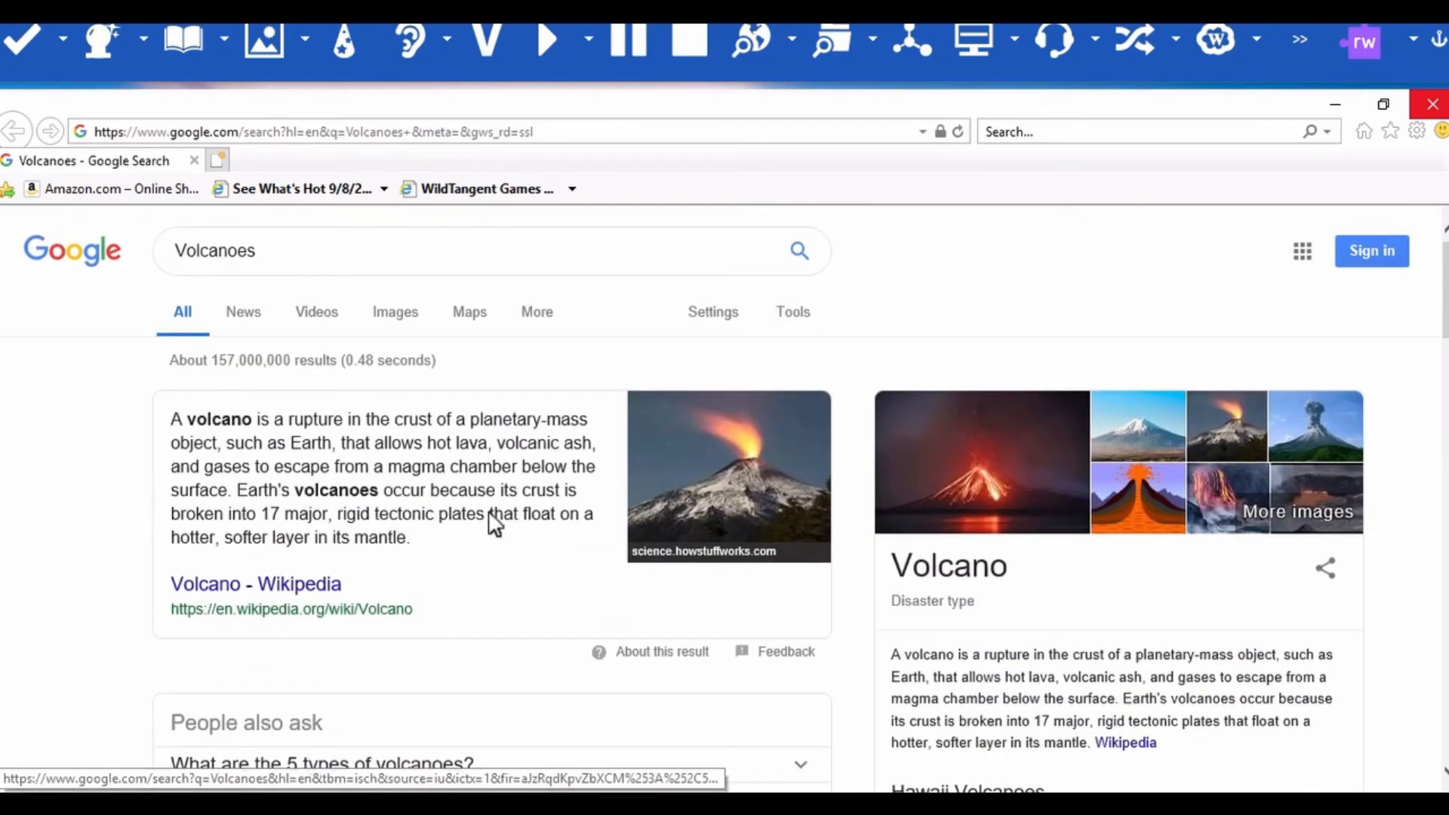
# - Open the Wikipedia article on volcanoes and capture its opening definition sentence as a fact titled "Volcano definition"
pyautogui.click(292, 584)
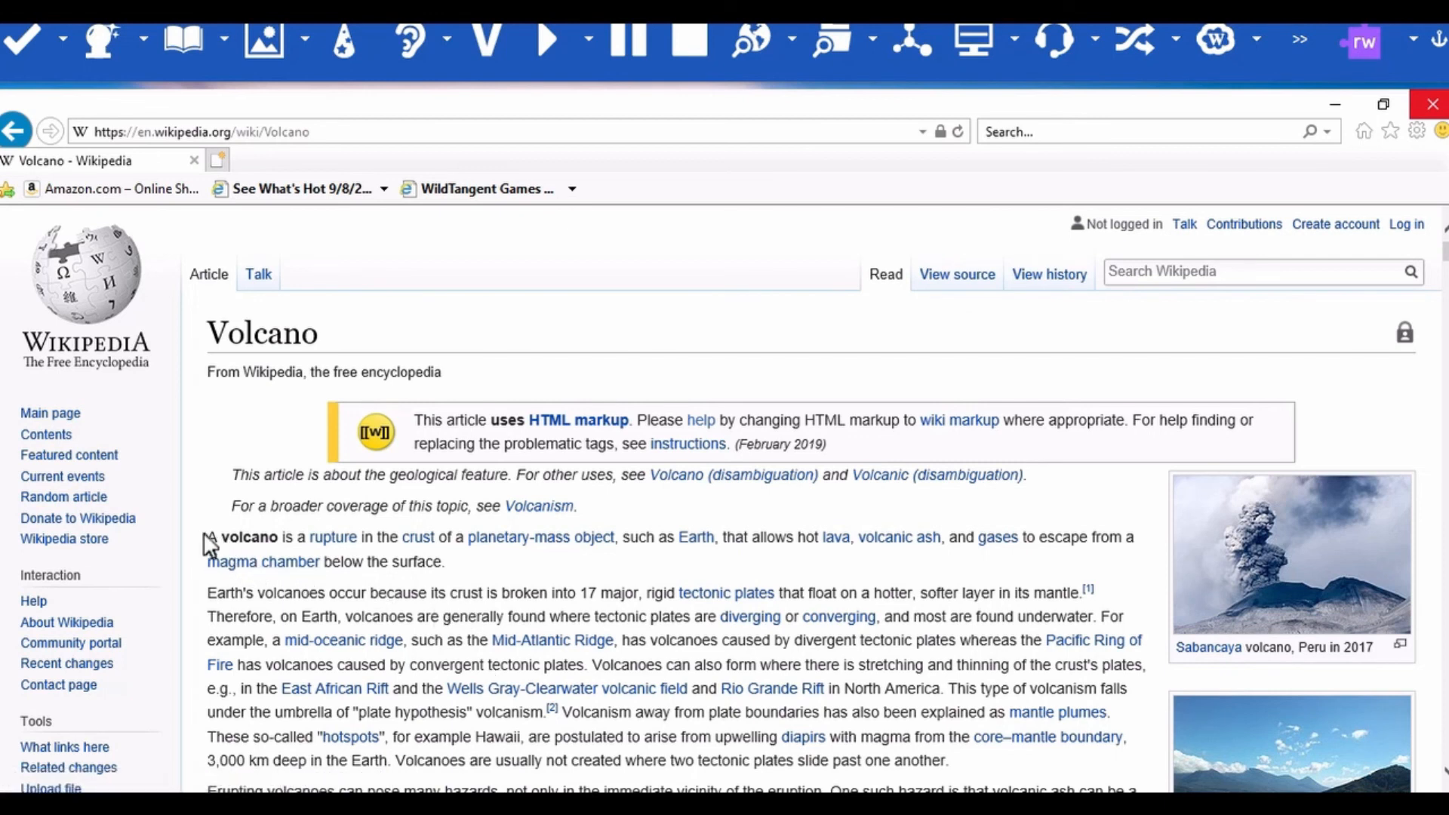
pyautogui.moveTo(269, 543); pyautogui.dragTo(405, 553)
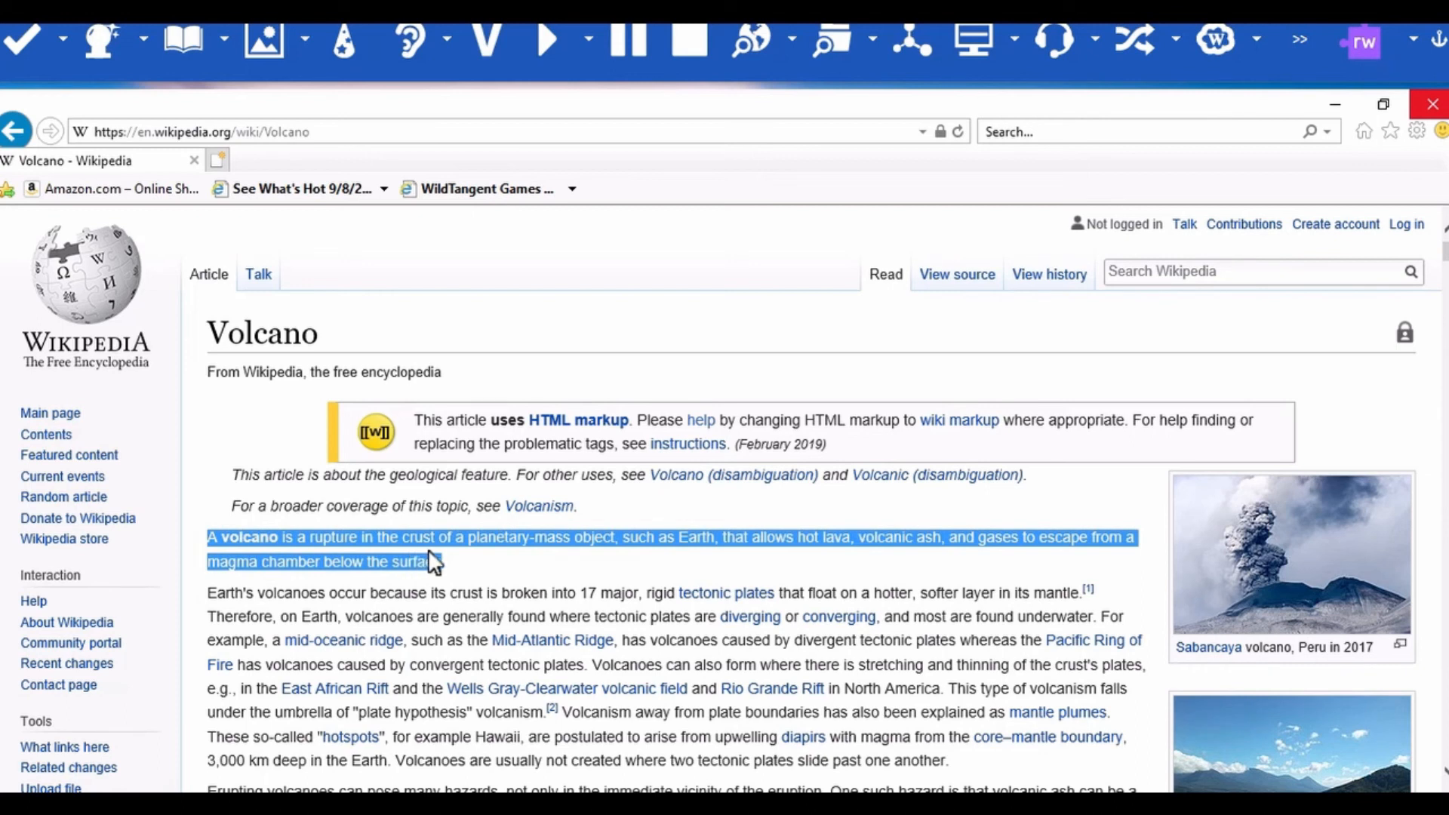
pyautogui.click(827, 39)
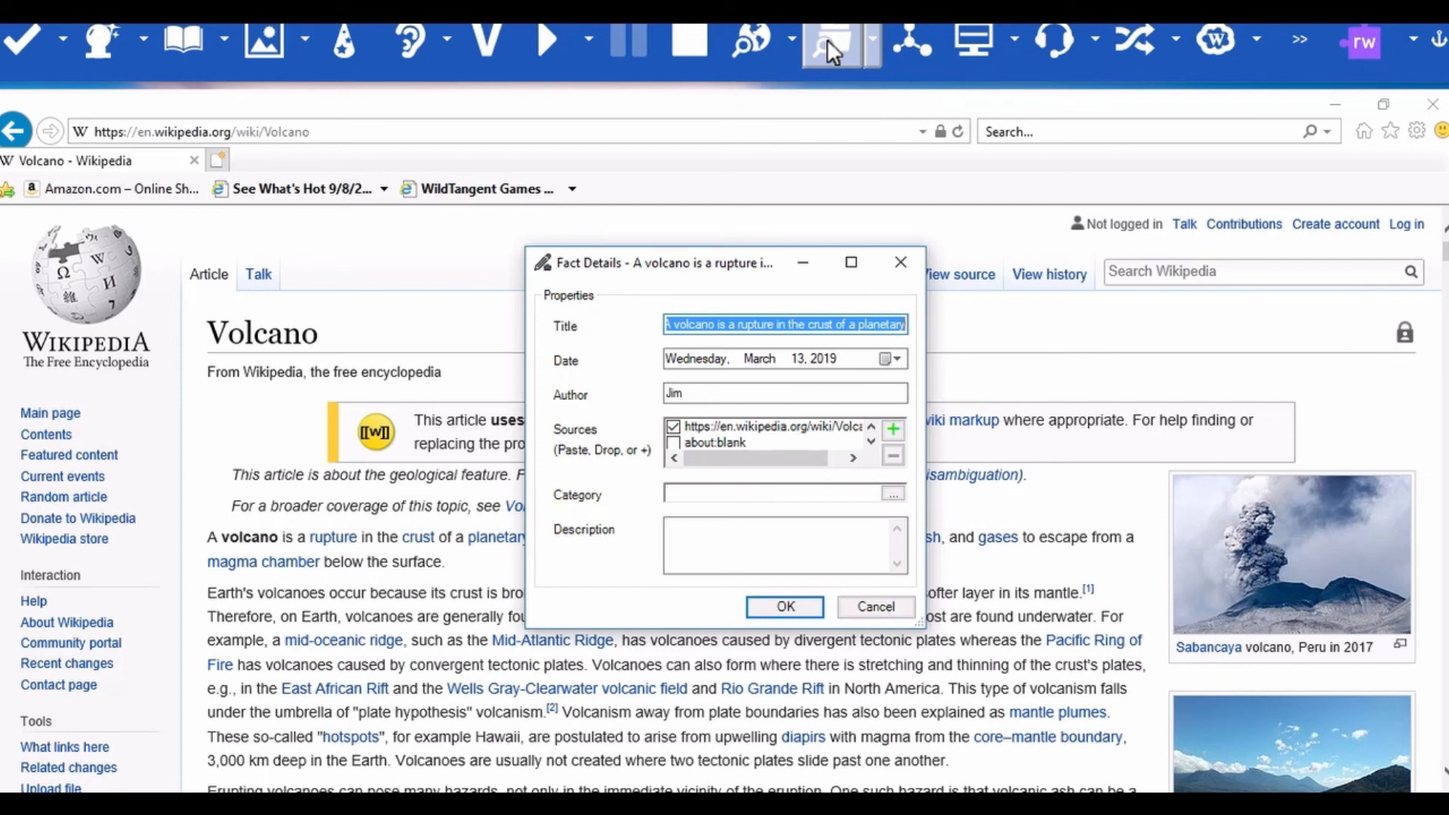
pyautogui.write('Voc')
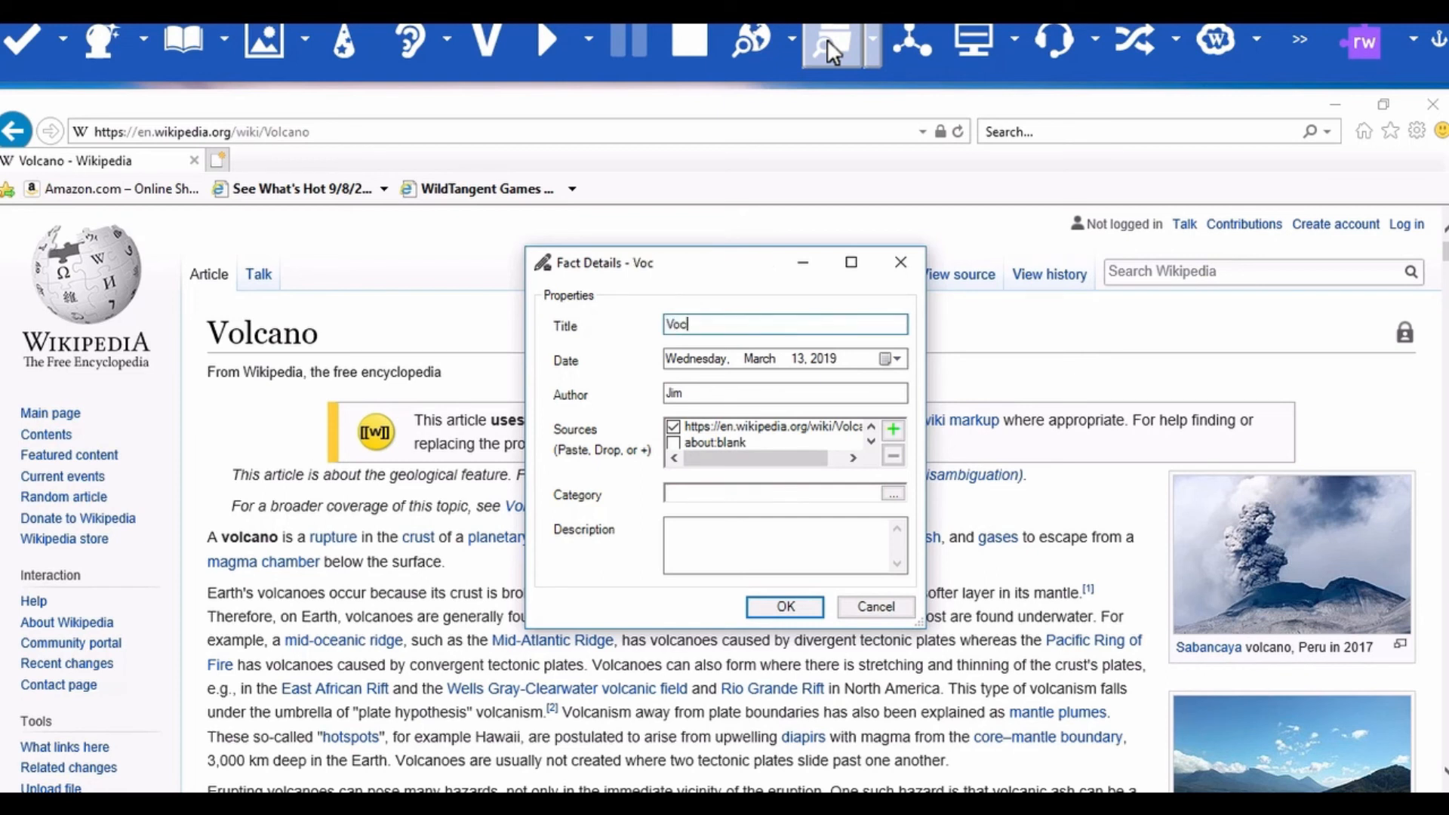
pyautogui.press('BackSpace')
pyautogui.write('lcano definition')
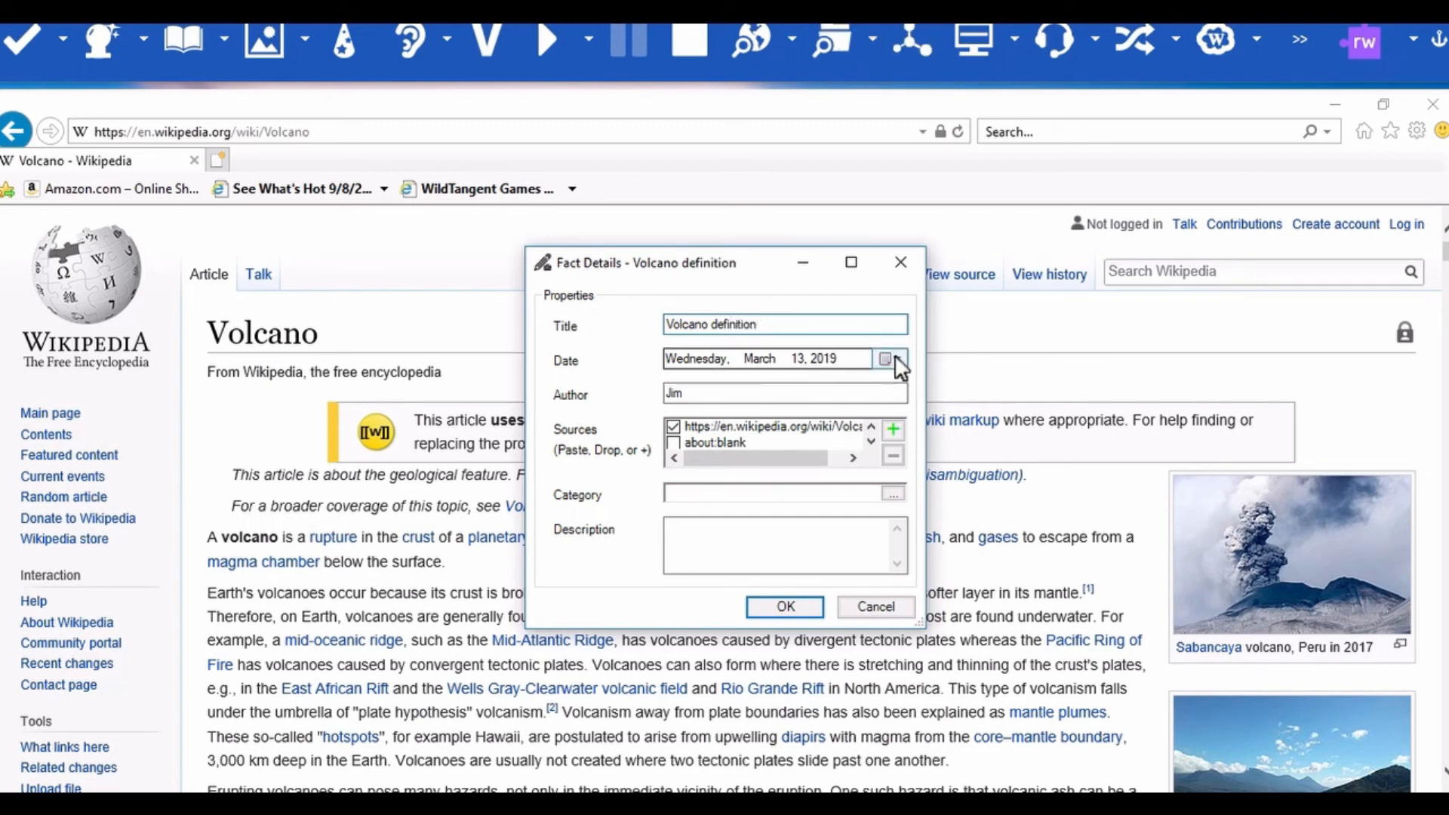
# - Replace the author of the "Volcano definition" fact with the writer's first name
pyautogui.click(838, 396)
pyautogui.press('BackSpace')
pyautogui.press('BackSpace')
pyautogui.press('BackSpace')
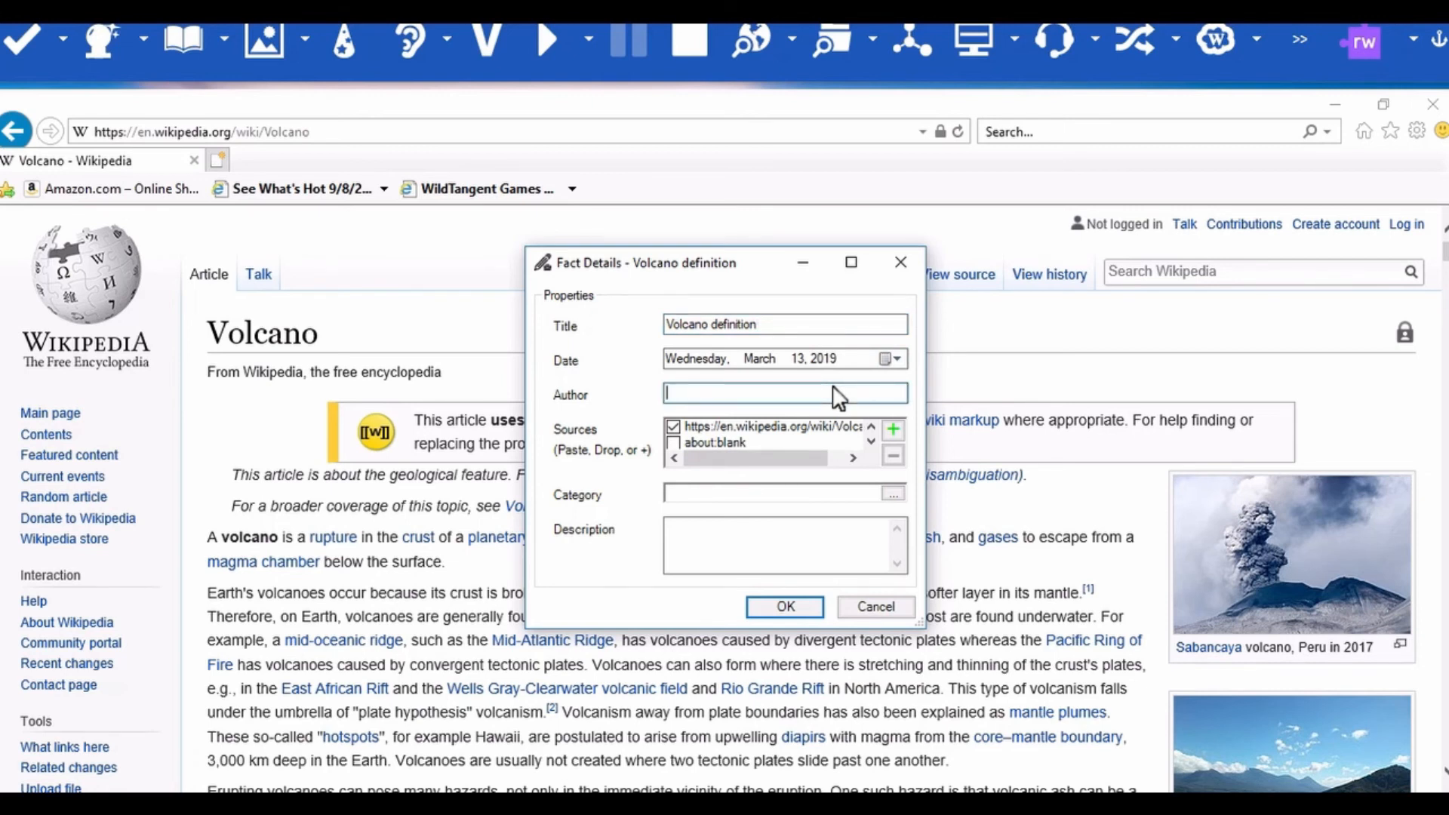
pyautogui.write('Ronna')
# - Add a new category named "Volcanoes" and assign it to the volcano definition fact
pyautogui.click(806, 500)
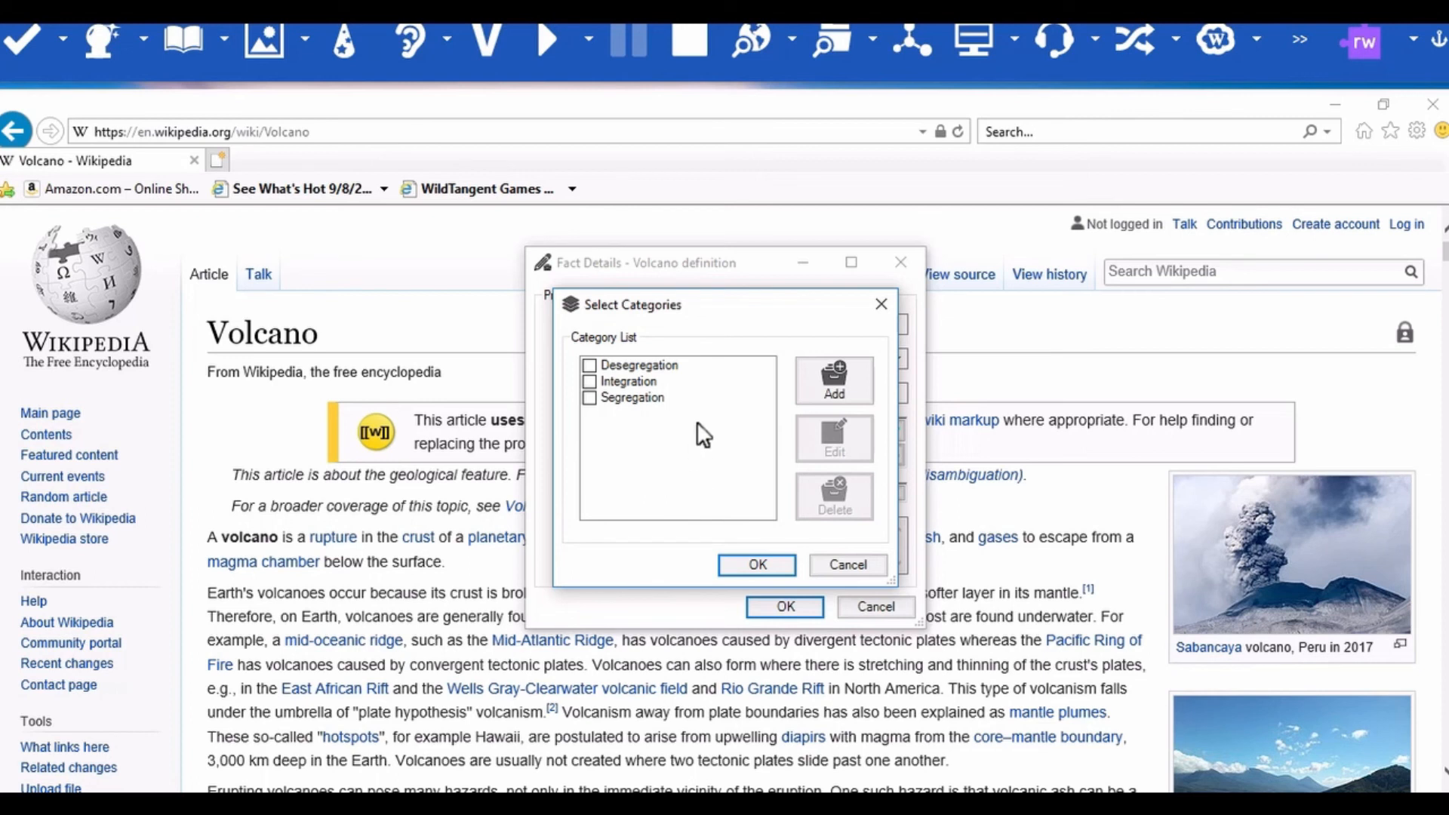
pyautogui.click(839, 379)
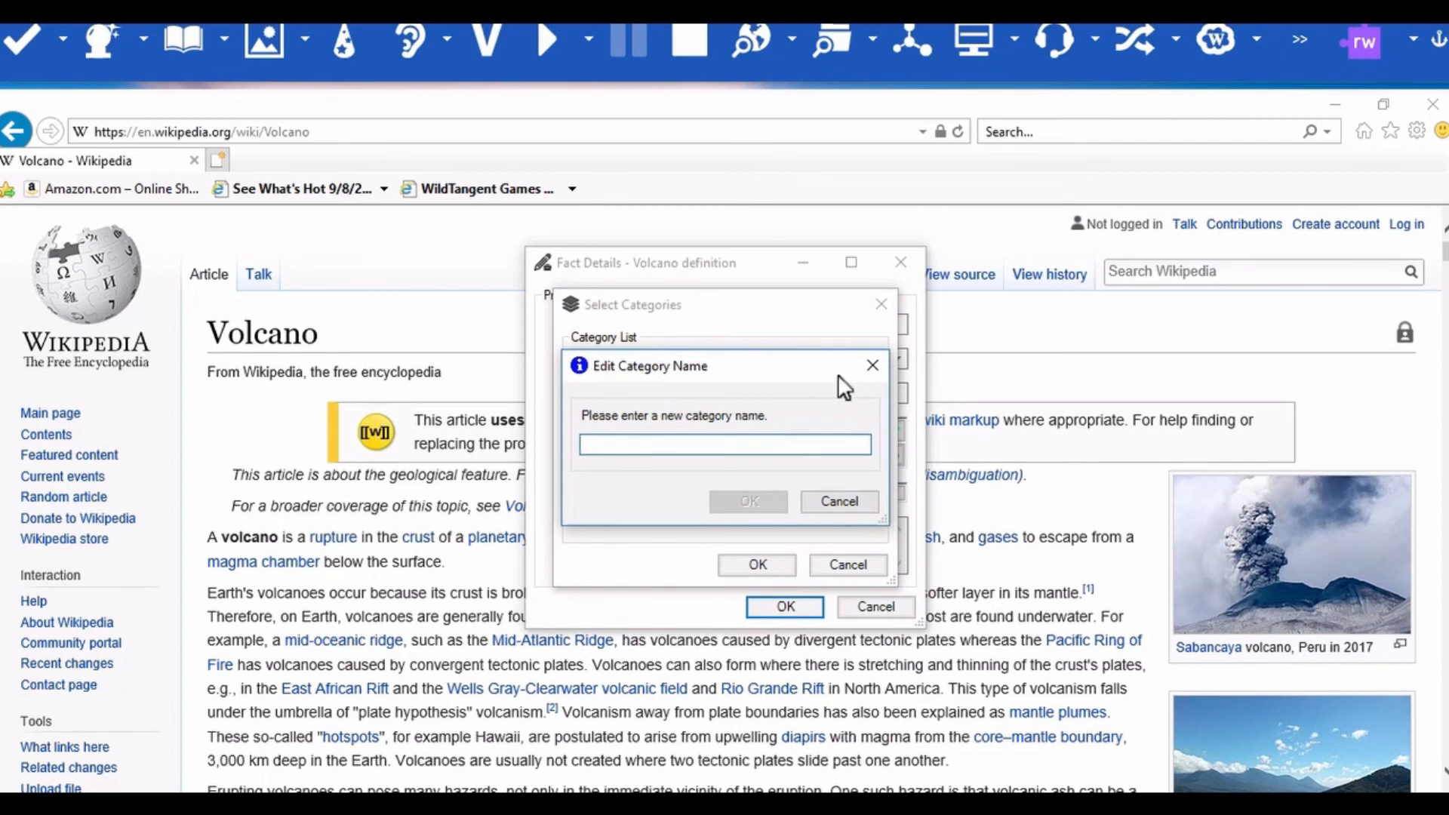
pyautogui.write('Volcanoes')
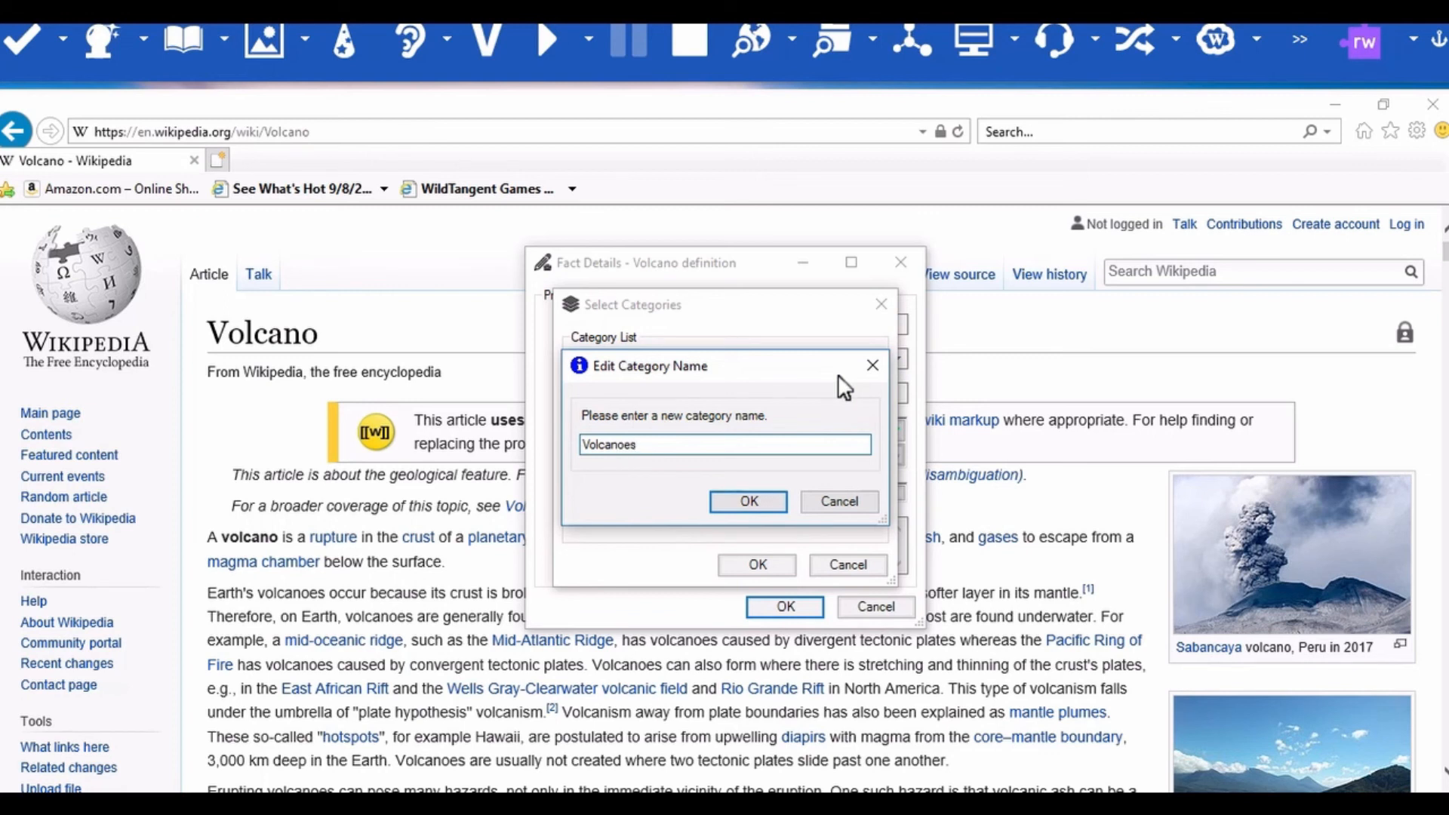
pyautogui.click(740, 502)
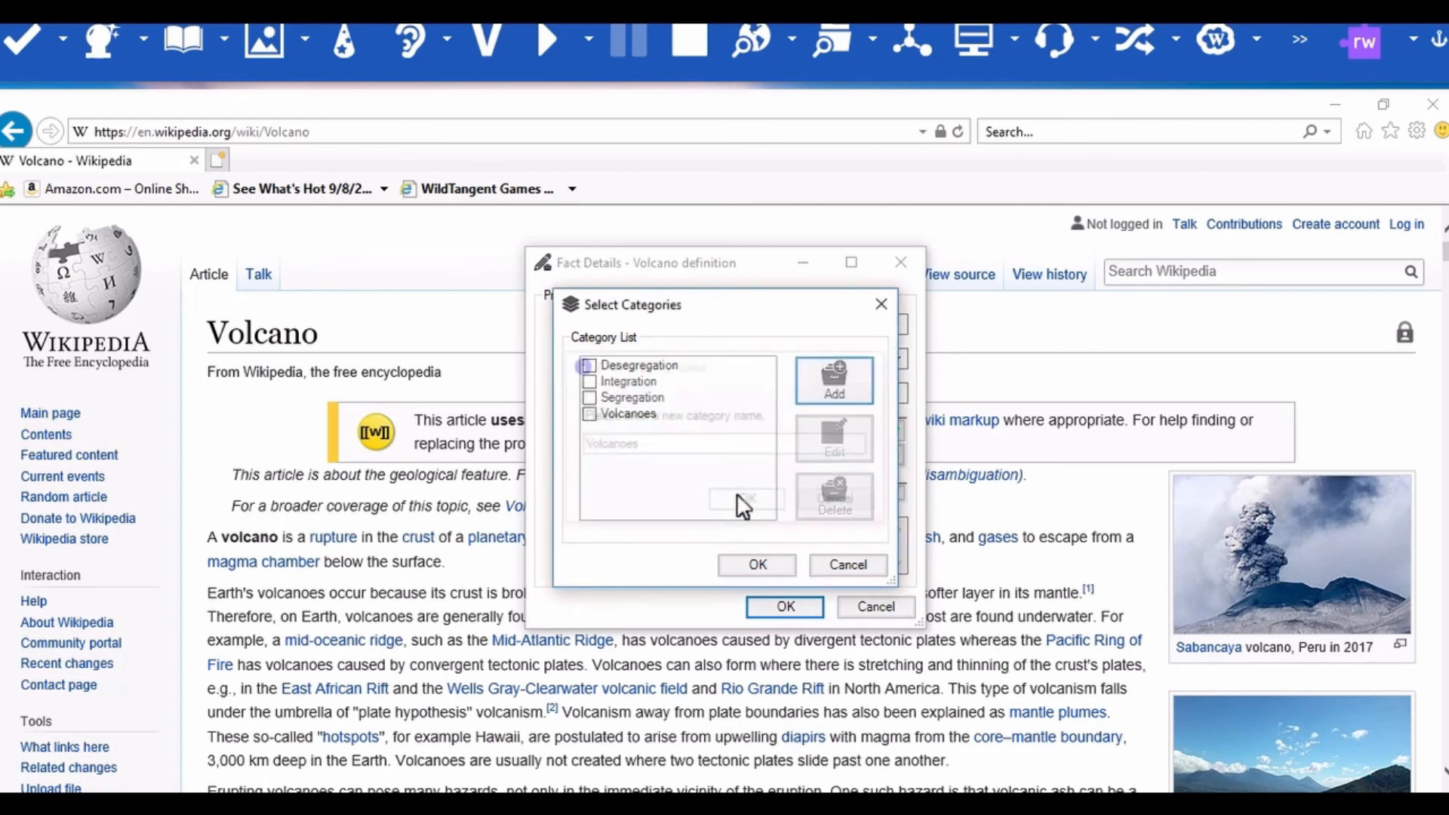
pyautogui.click(762, 562)
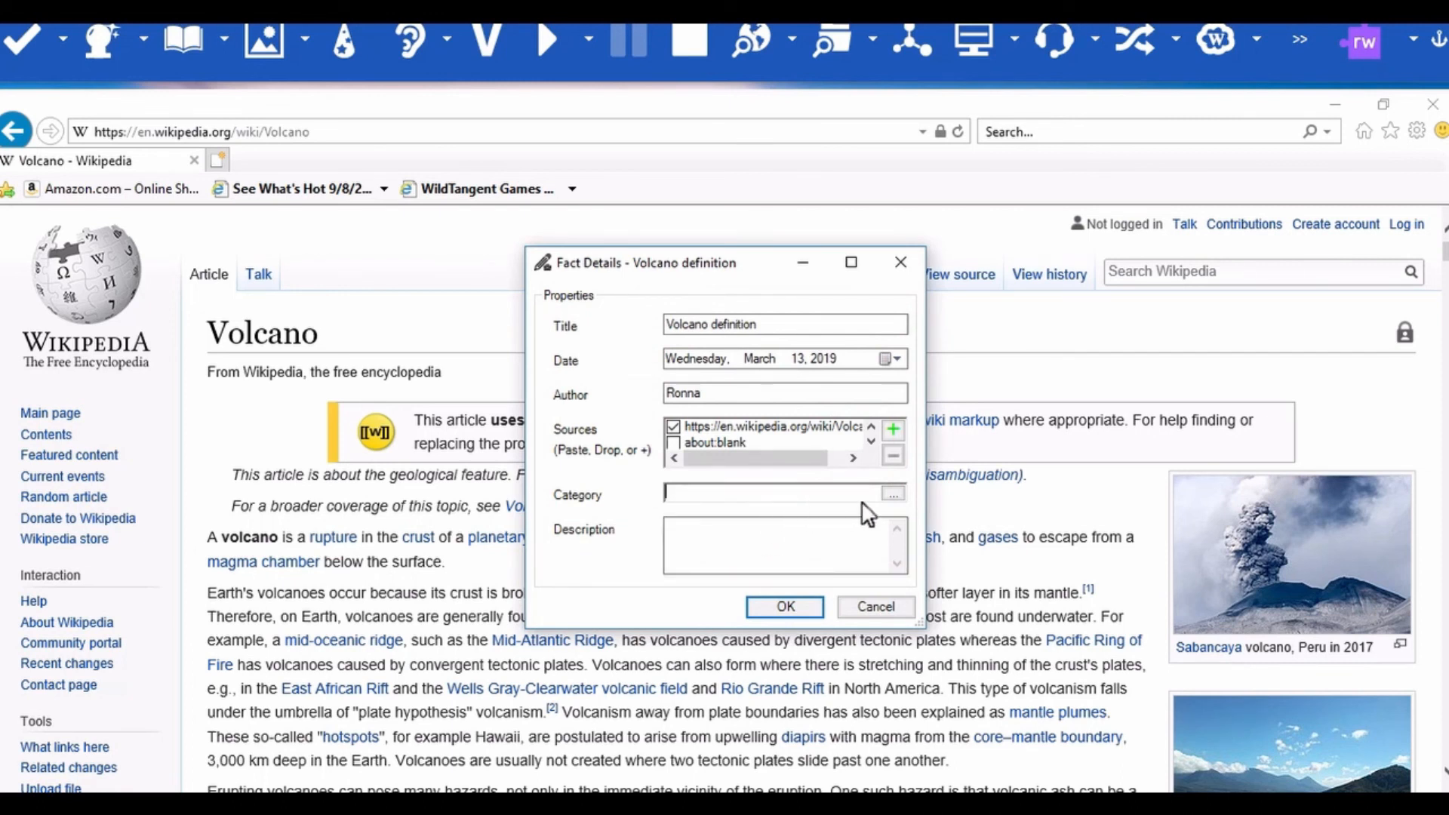
pyautogui.click(893, 493)
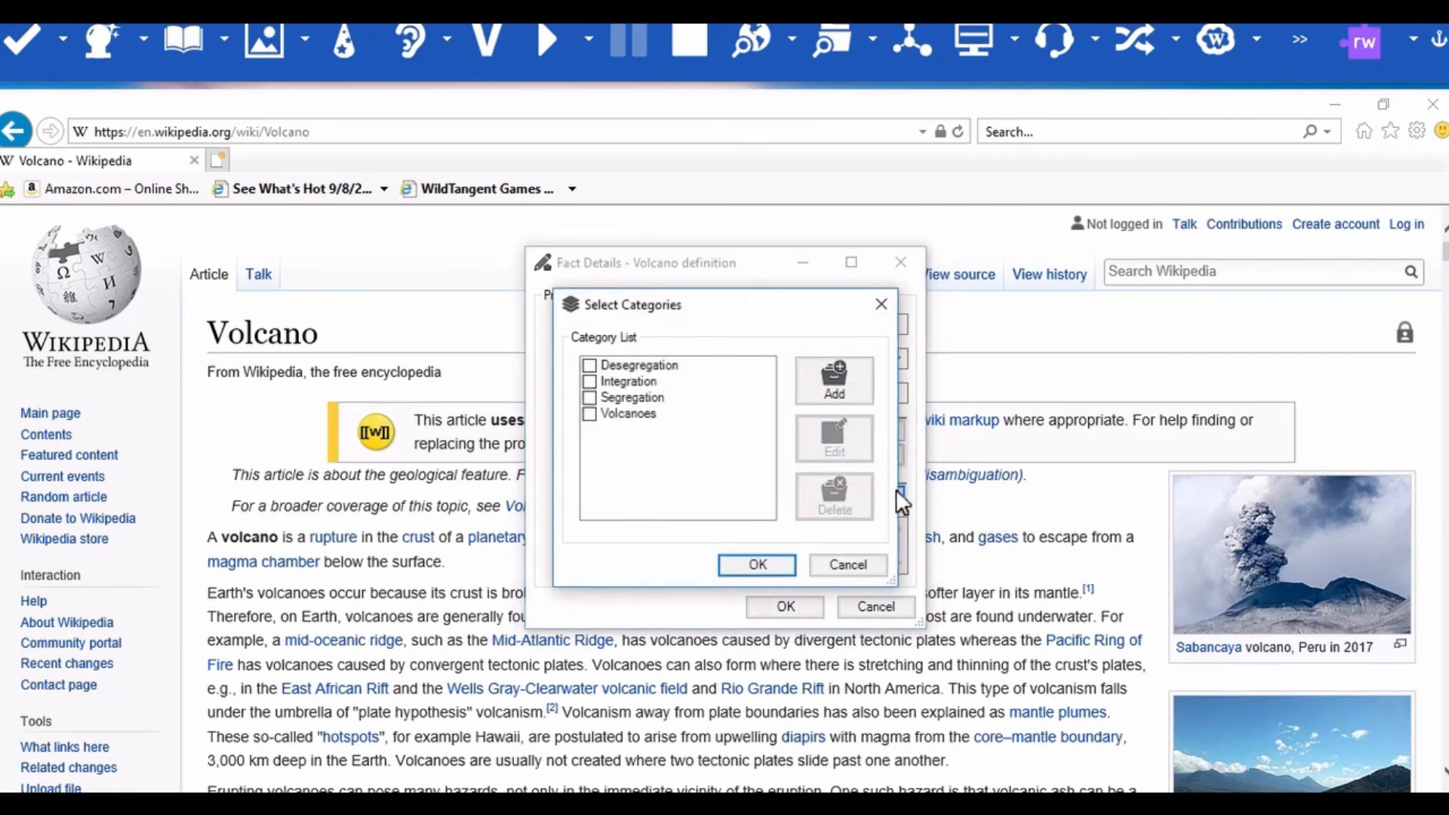
pyautogui.click(590, 414)
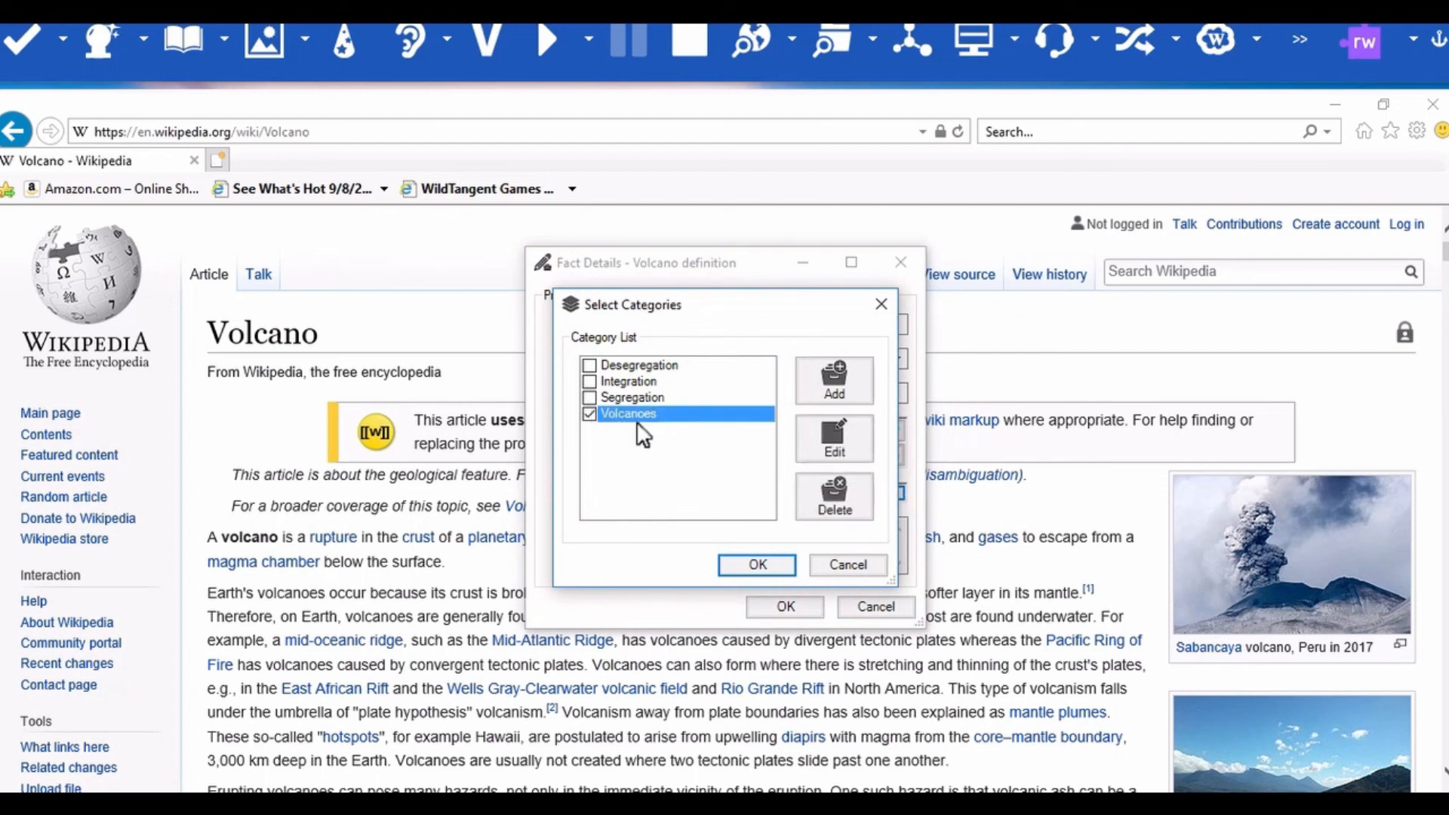
pyautogui.click(749, 567)
# - Describe the fact as "Volcanoes are tears in the Earth. Hot lava, ash, and gases escape from the tear when the volcano erupts." and save it
pyautogui.click(751, 543)
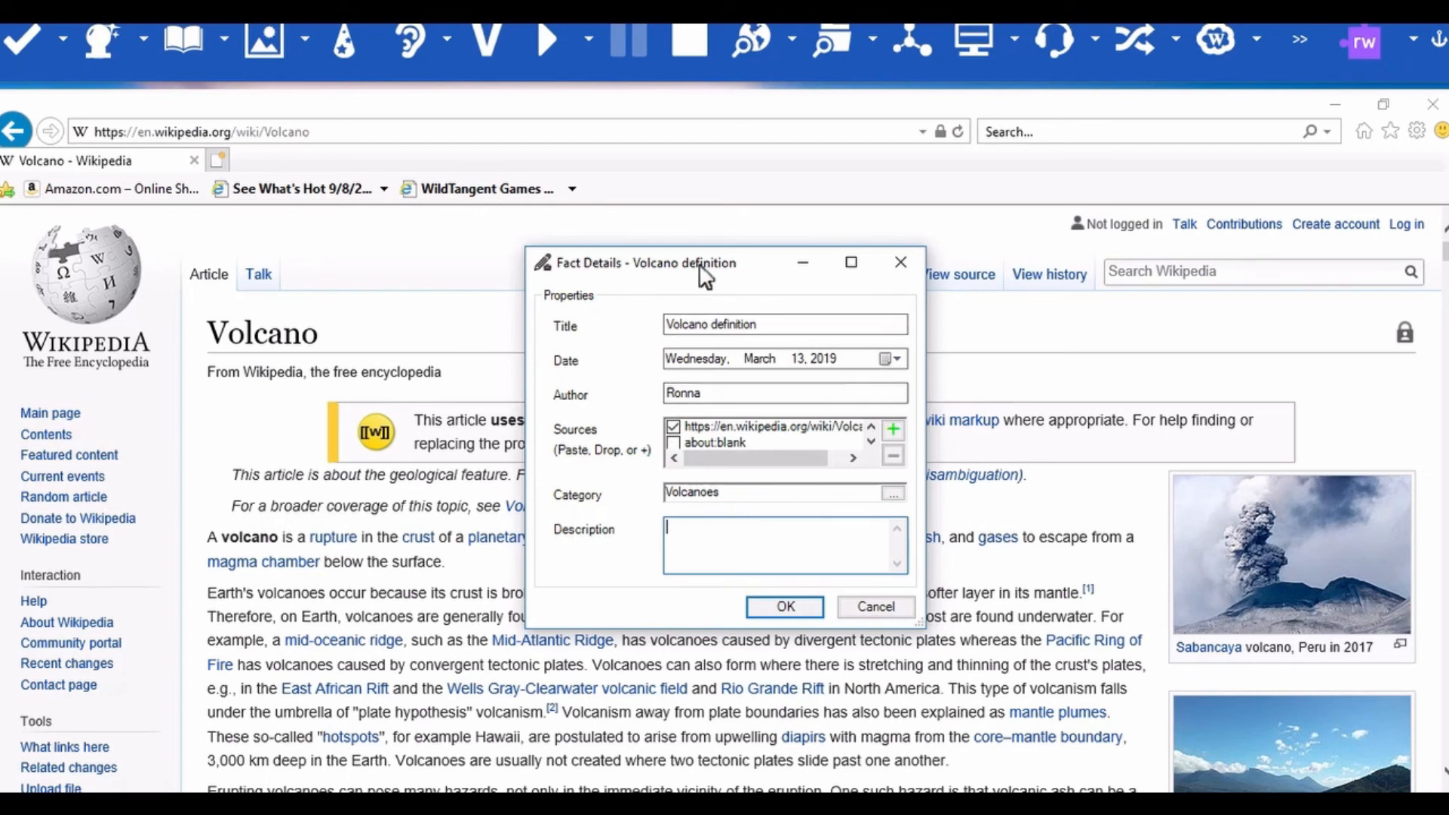
pyautogui.moveTo(702, 269); pyautogui.dragTo(1034, 145)
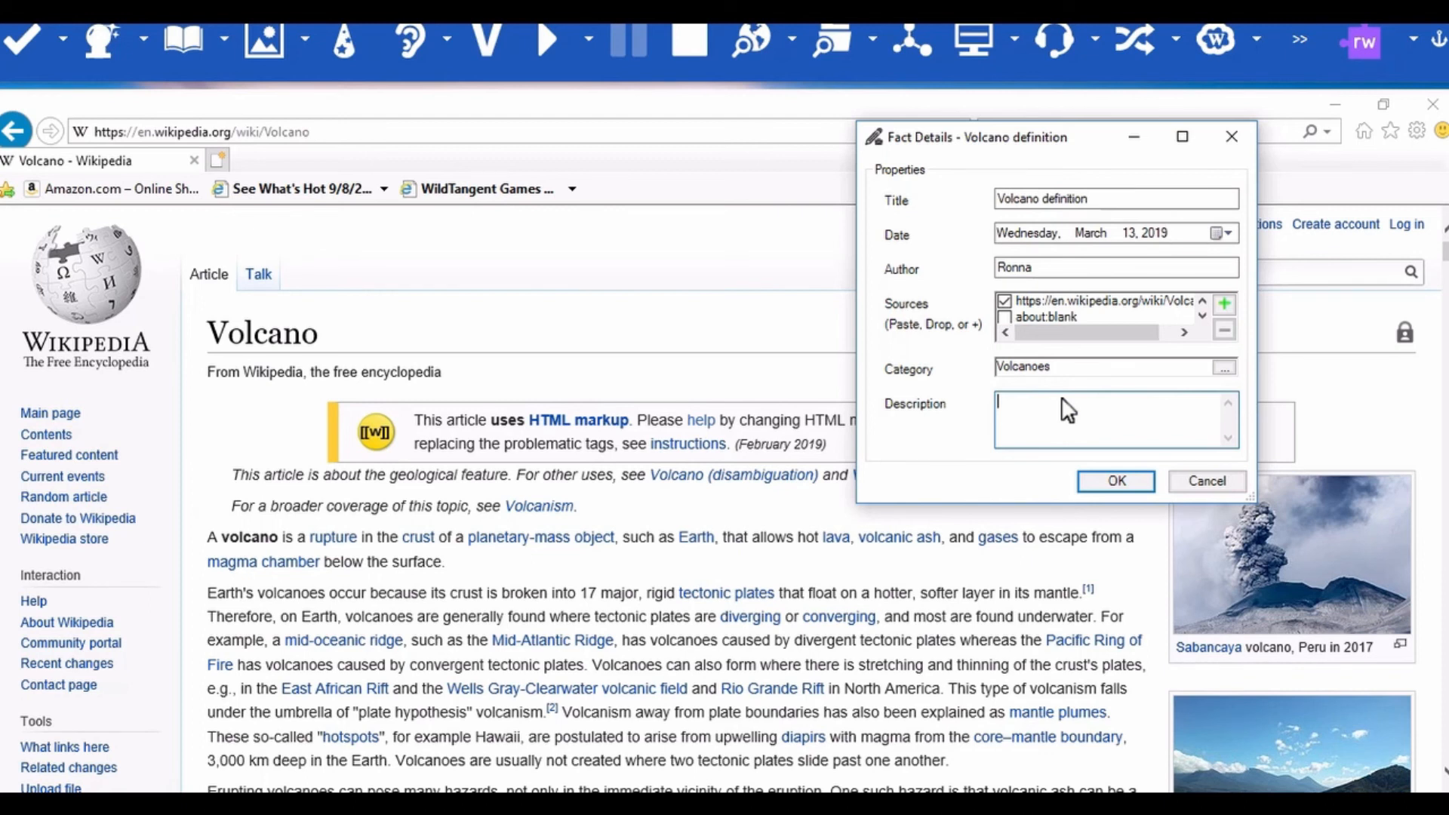
pyautogui.write('Volcanoes are tears in the Earth')
pyautogui.press('BackSpace')
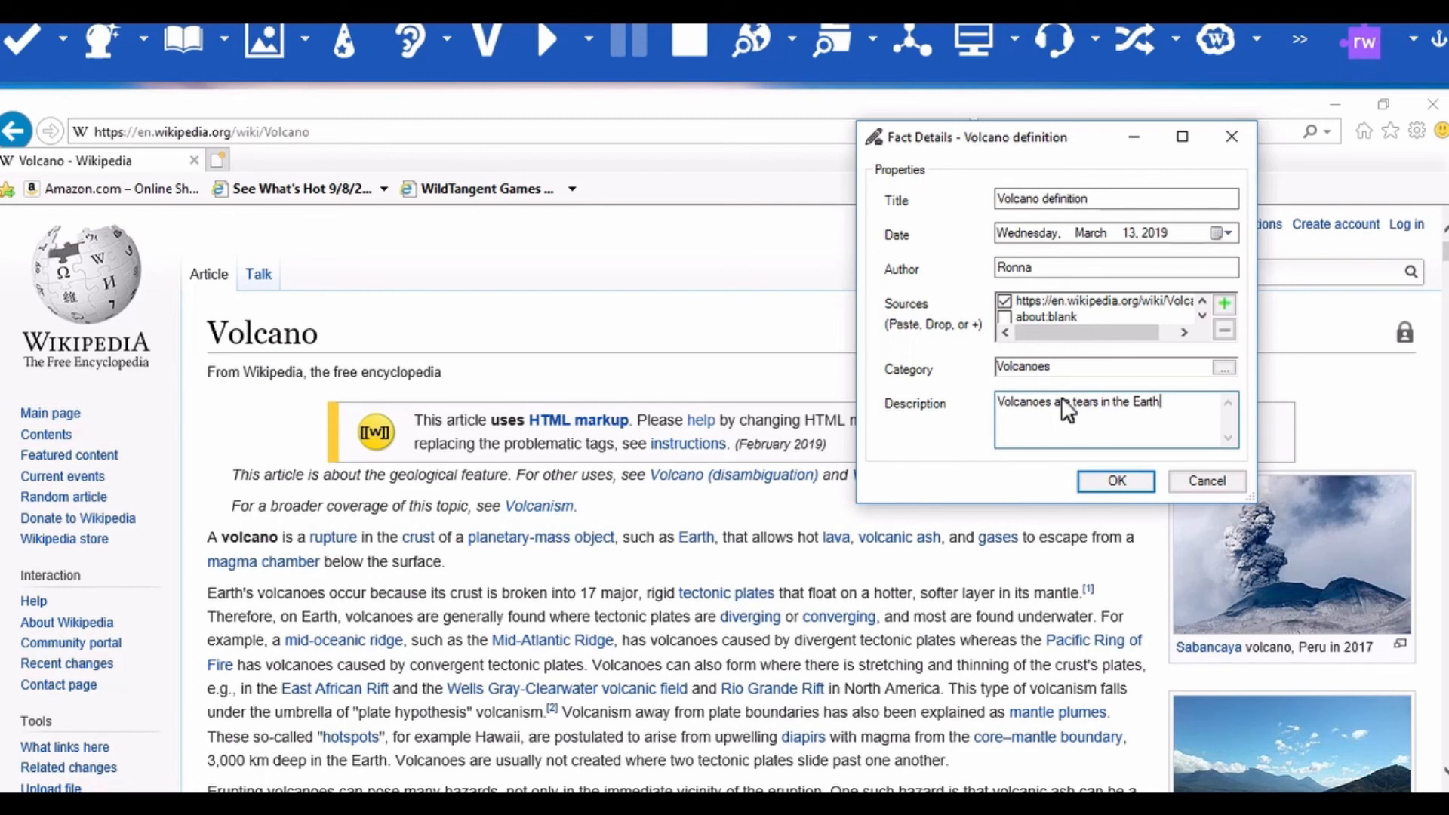
pyautogui.write('. Hot lava, ash.')
pyautogui.press('BackSpace')
pyautogui.write(', and gases escape from the ')
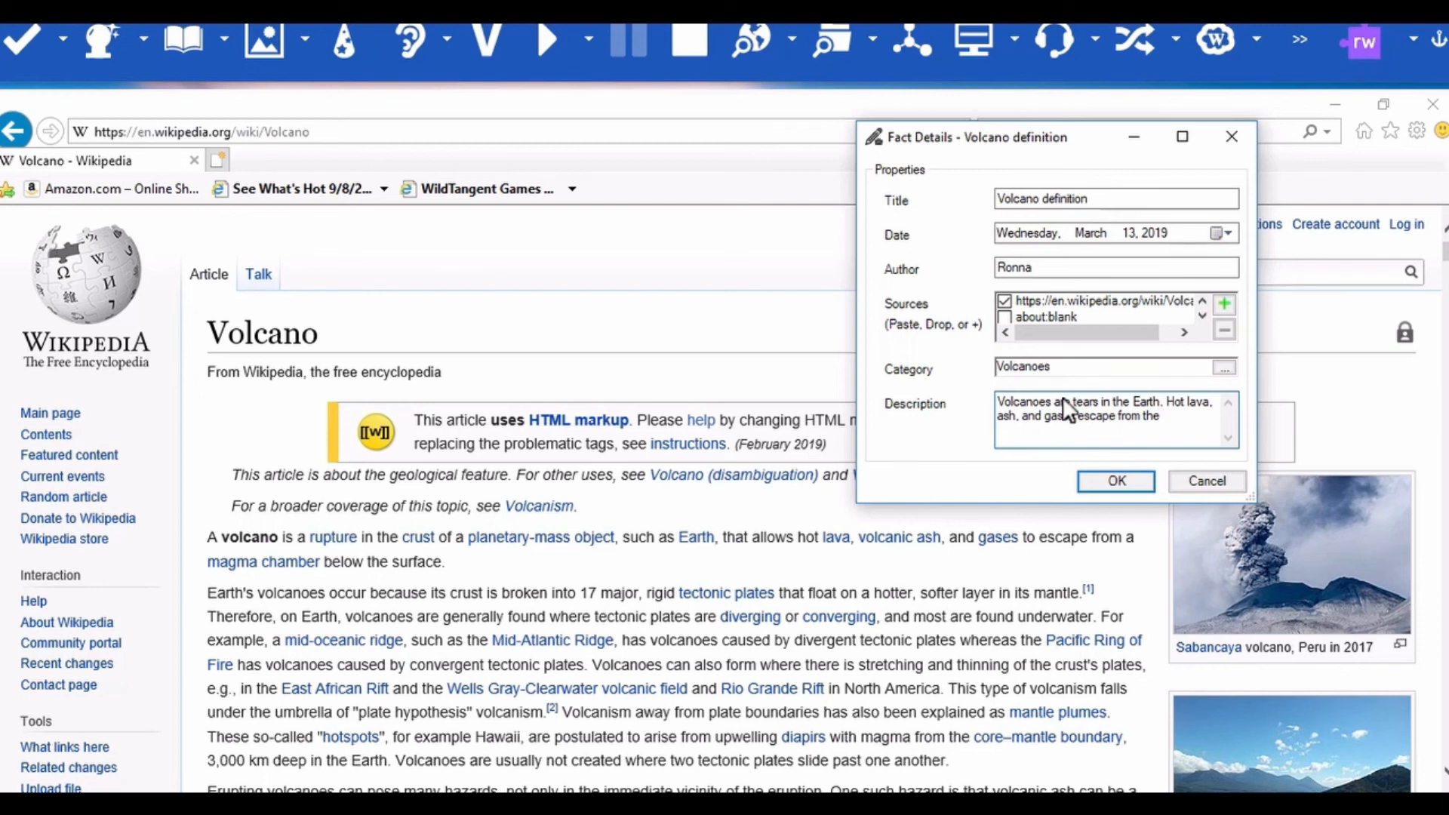
pyautogui.write('tear when the volcano erupts.')
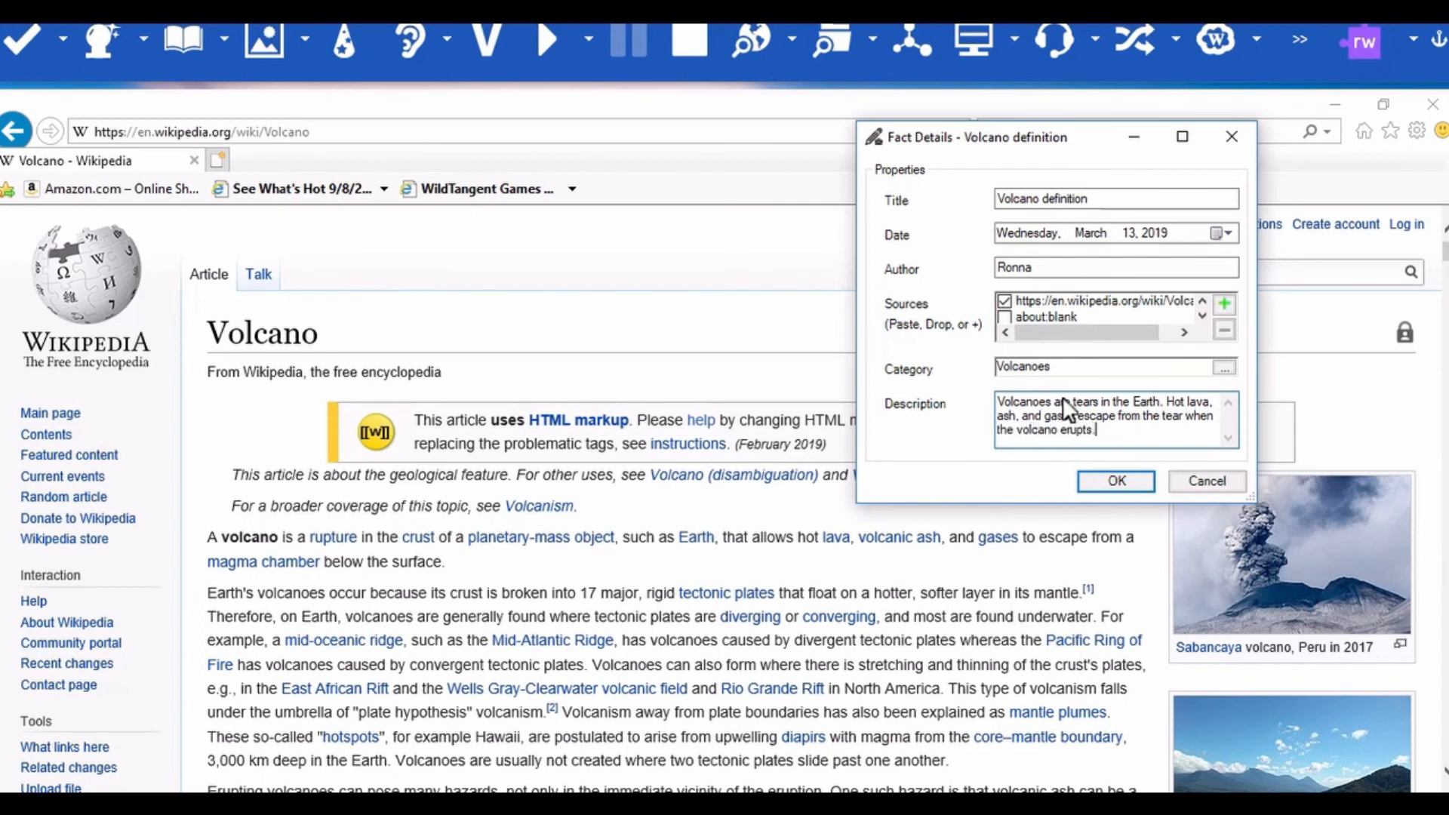
pyautogui.click(1120, 478)
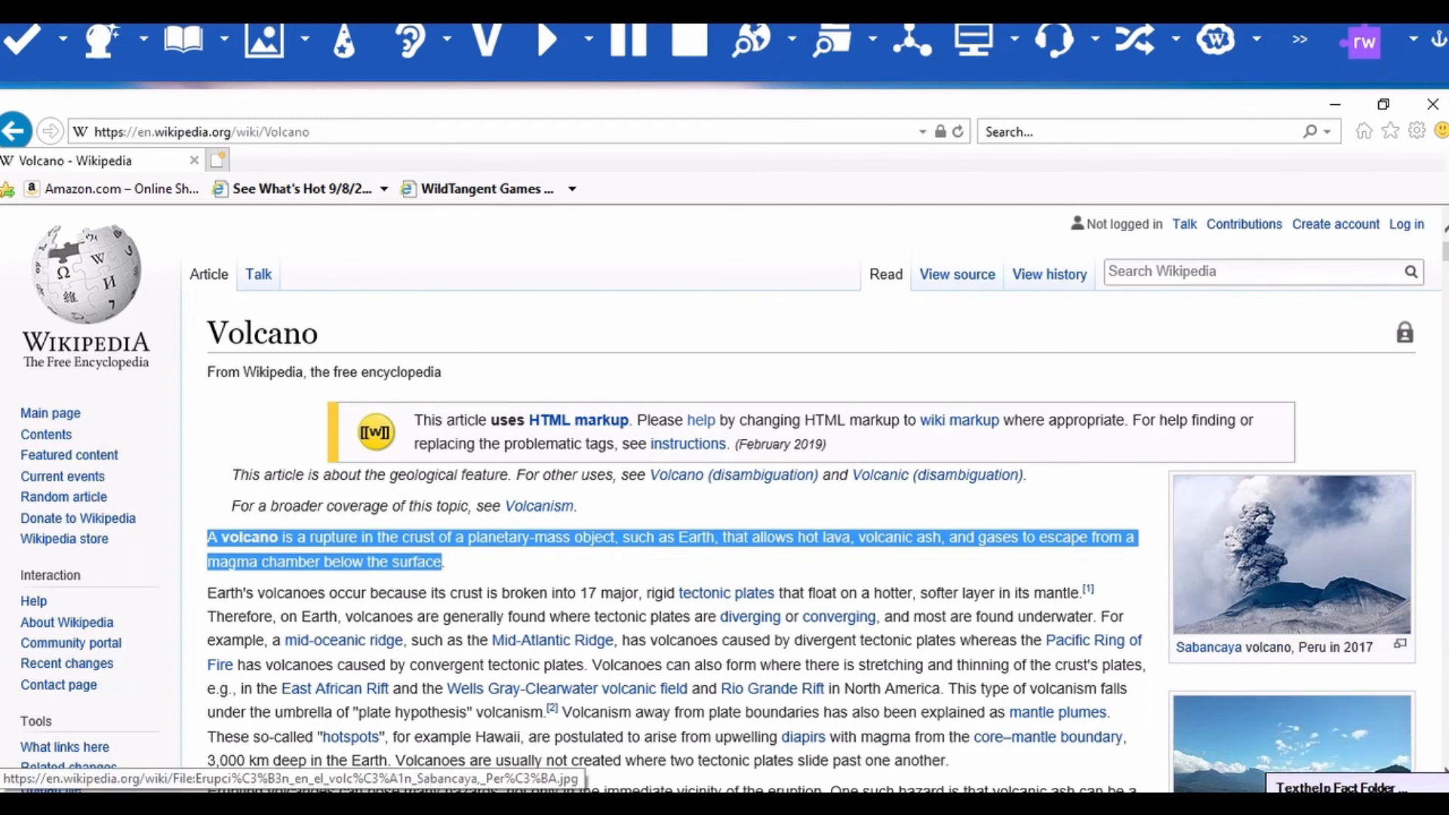
# - Lower the voice speed to its minimum and have the paragraph on erupting volcanoes read aloud
pyautogui.scroll(-3, 995, 641)
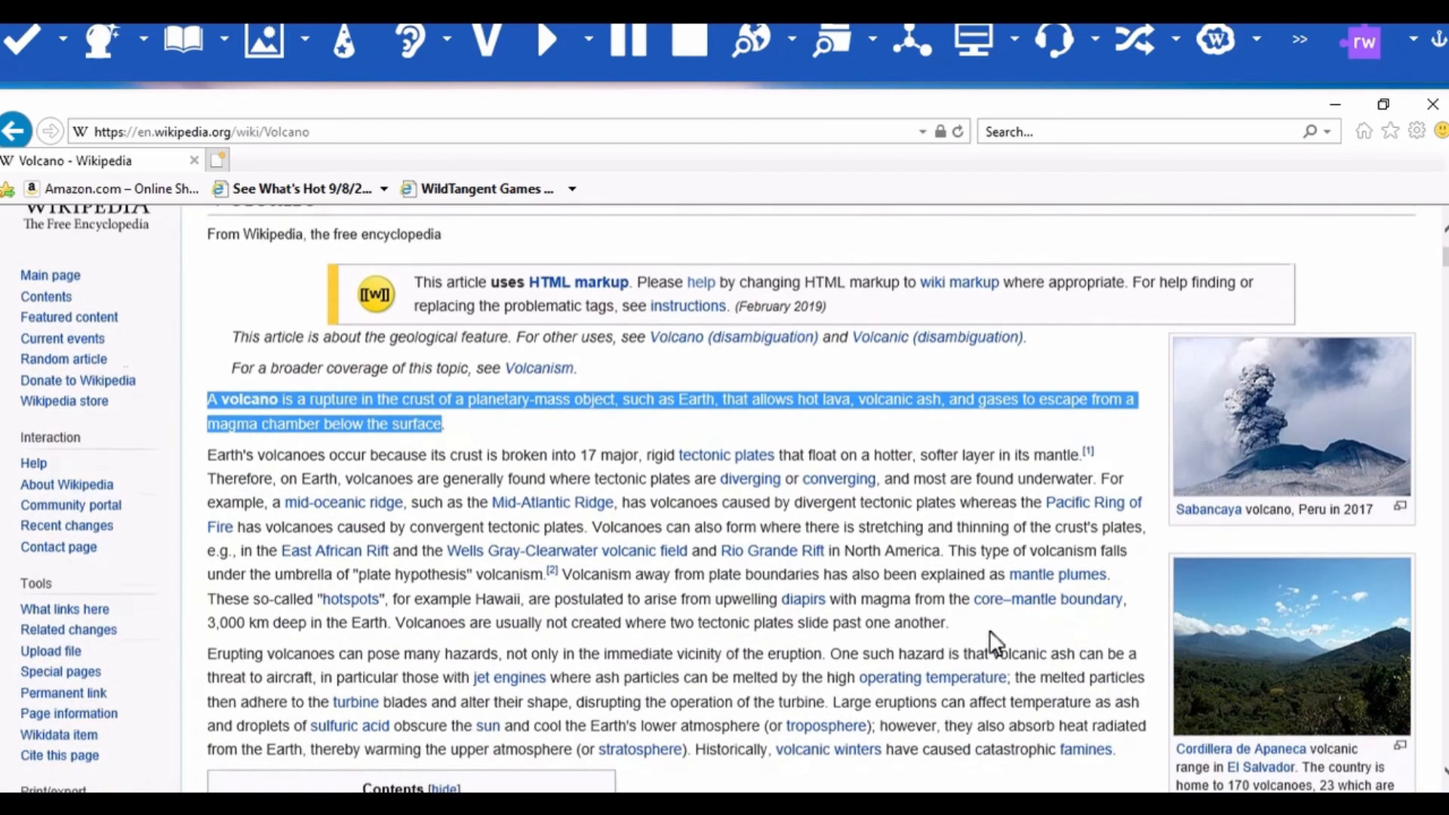
pyautogui.press('Down')
pyautogui.press('Down')
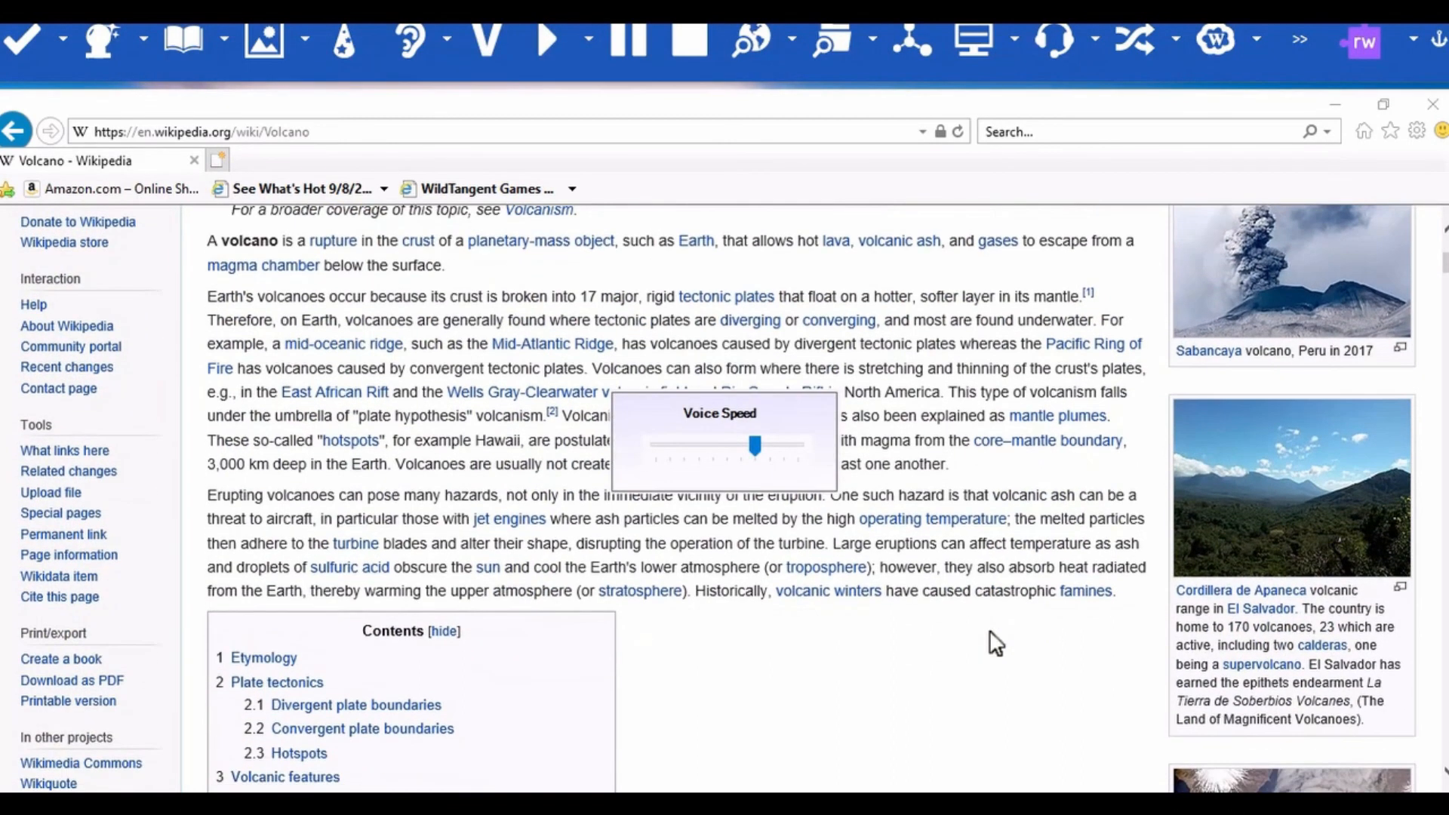
pyautogui.press('Down')
pyautogui.press('Down')
pyautogui.press('Down')
pyautogui.press('Down')
pyautogui.press('Down')
pyautogui.press('Down')
pyautogui.press('Down')
pyautogui.press('Escape')
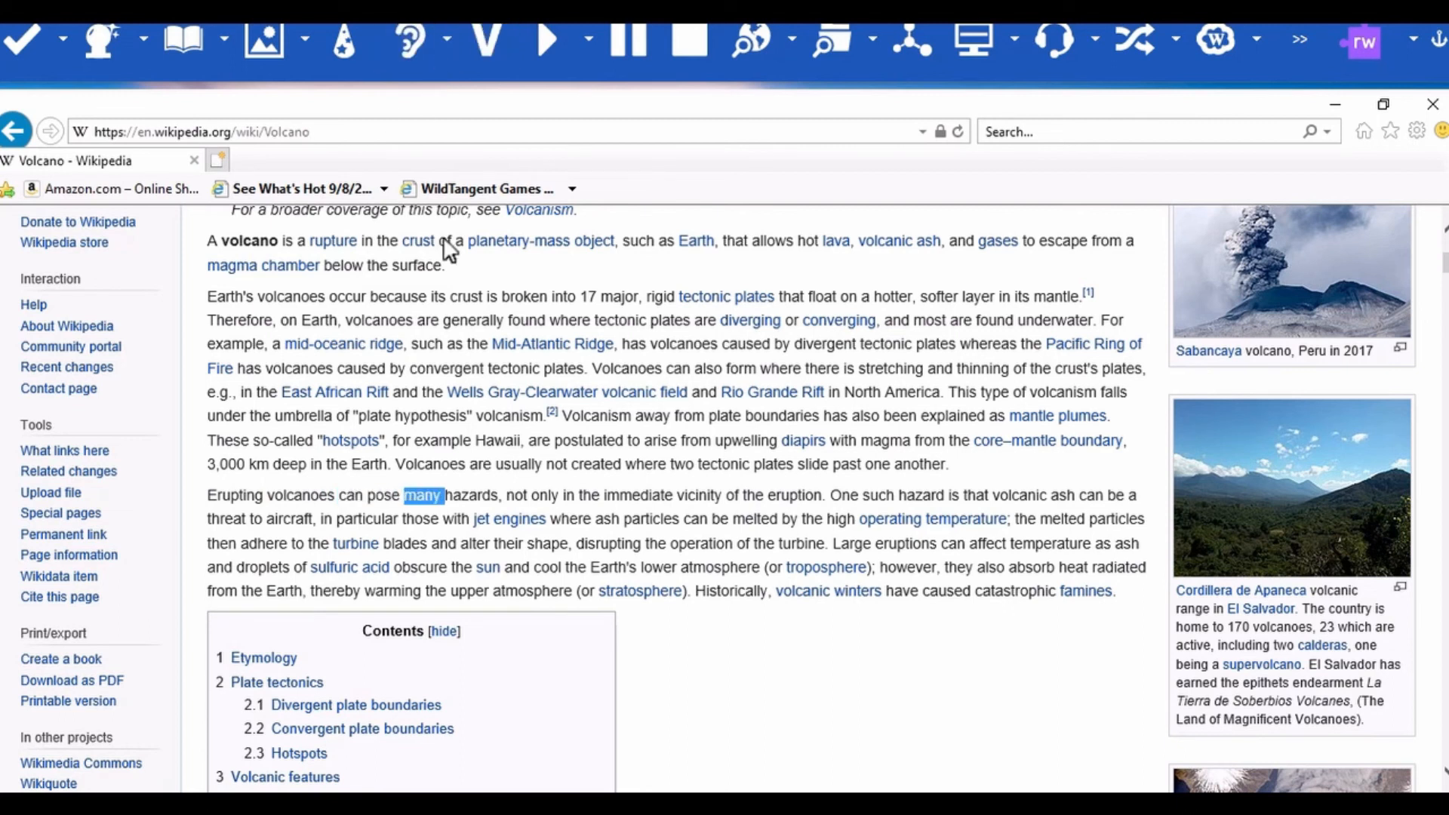
pyautogui.click(430, 510)
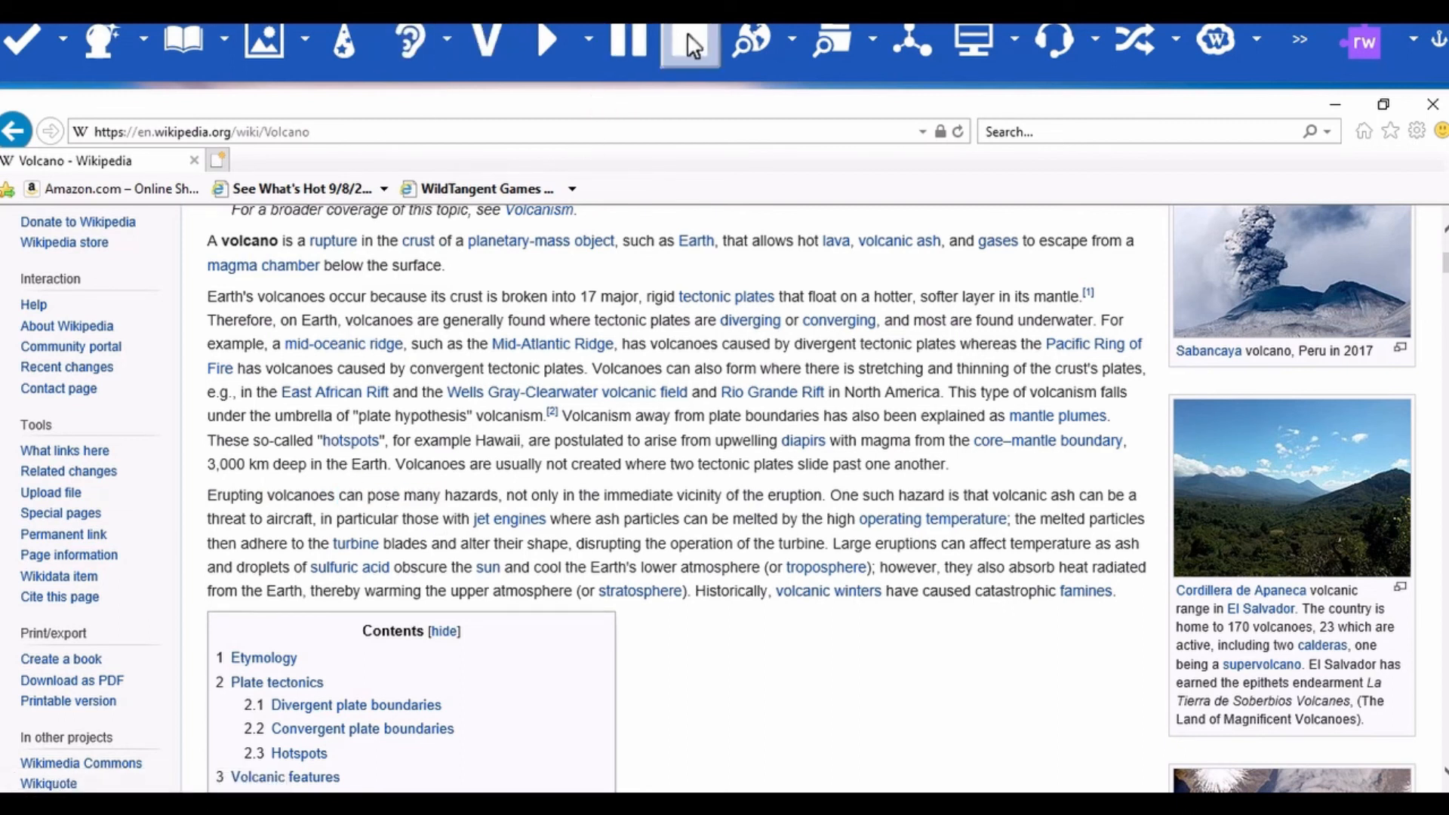
# - Set the speech speed to 44% in the speech options, test the voice, and apply the change
pyautogui.click(587, 34)
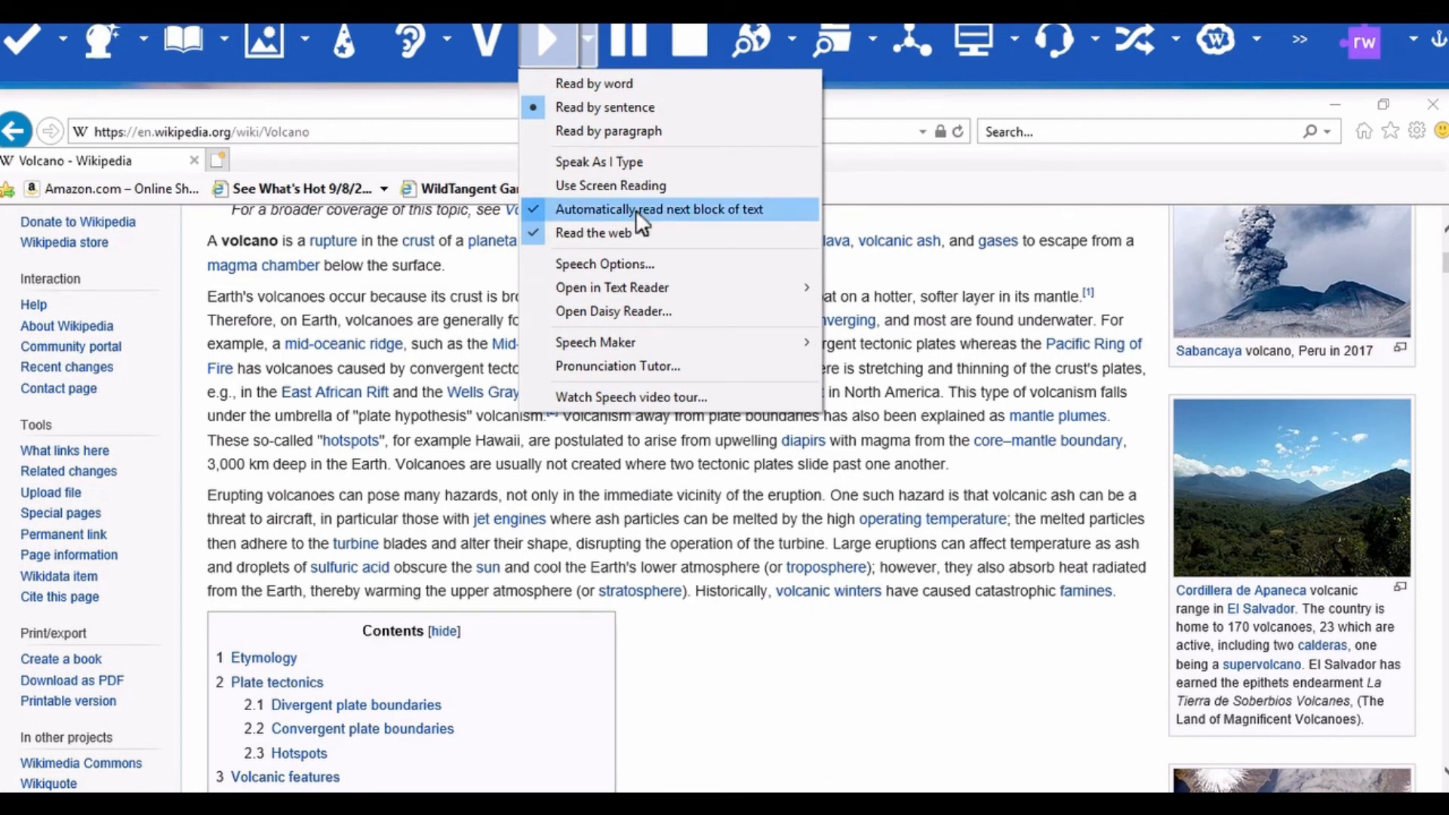
pyautogui.click(646, 261)
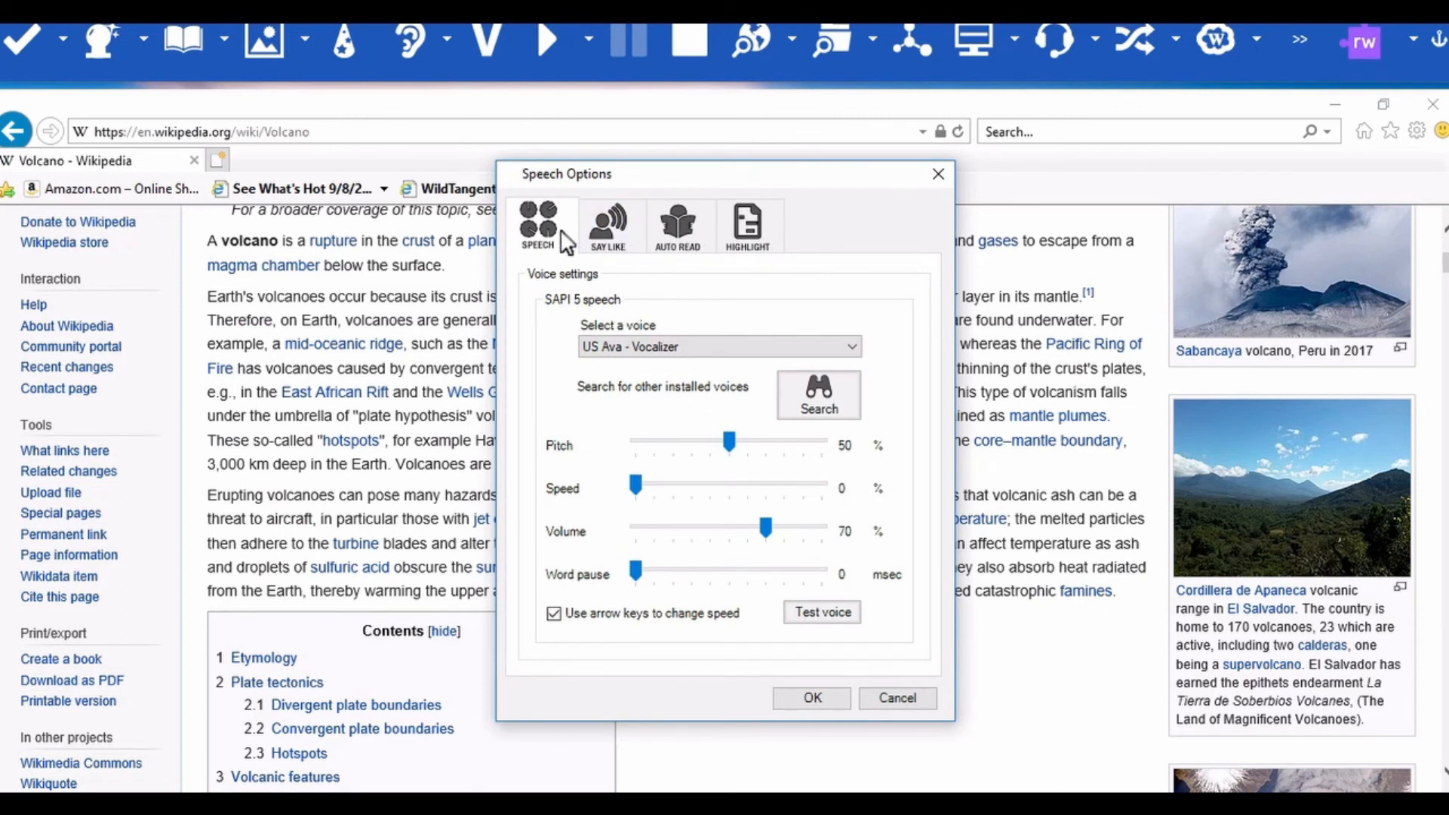
pyautogui.moveTo(639, 487); pyautogui.dragTo(725, 500)
pyautogui.click(815, 621)
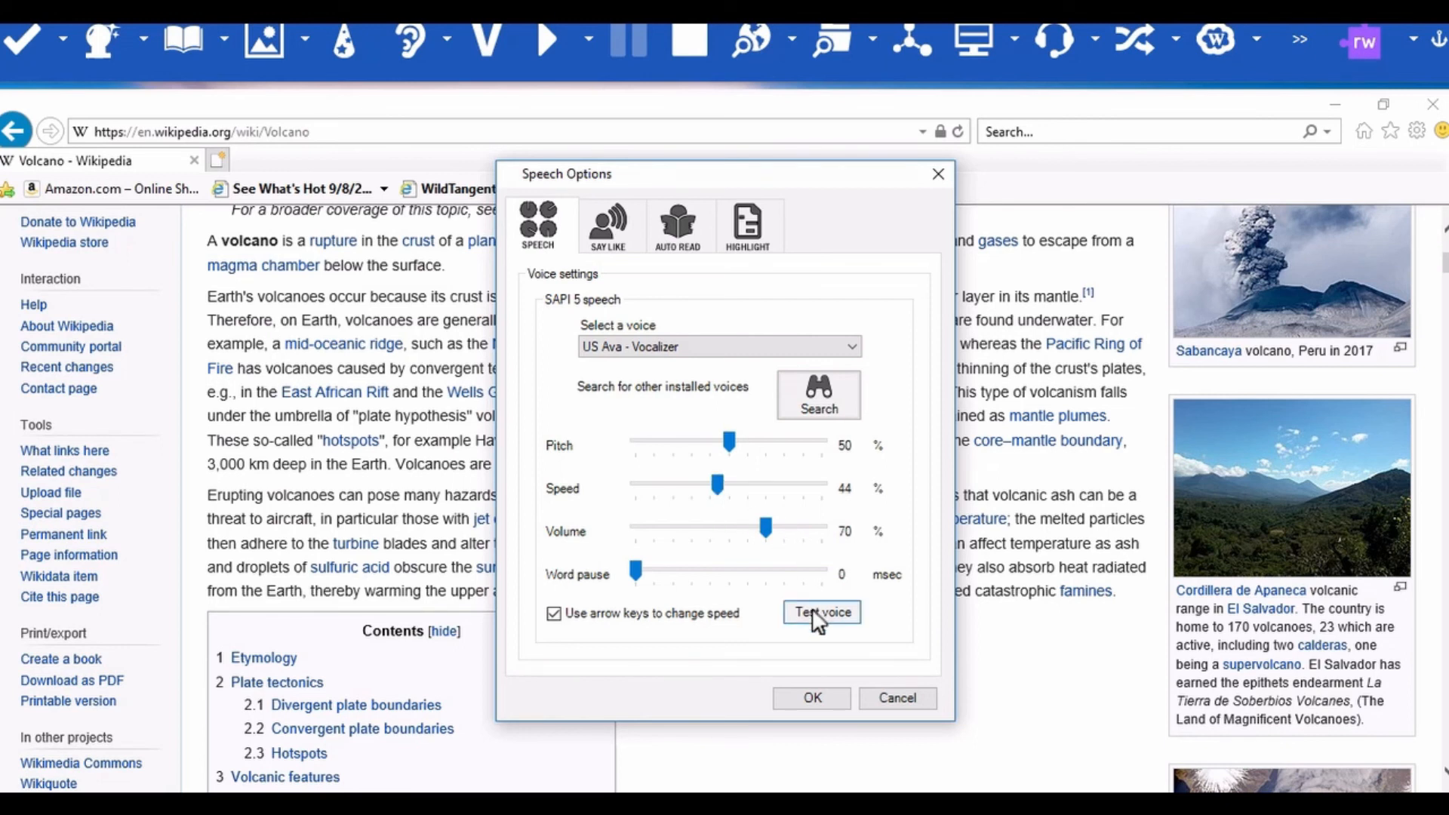
pyautogui.click(813, 699)
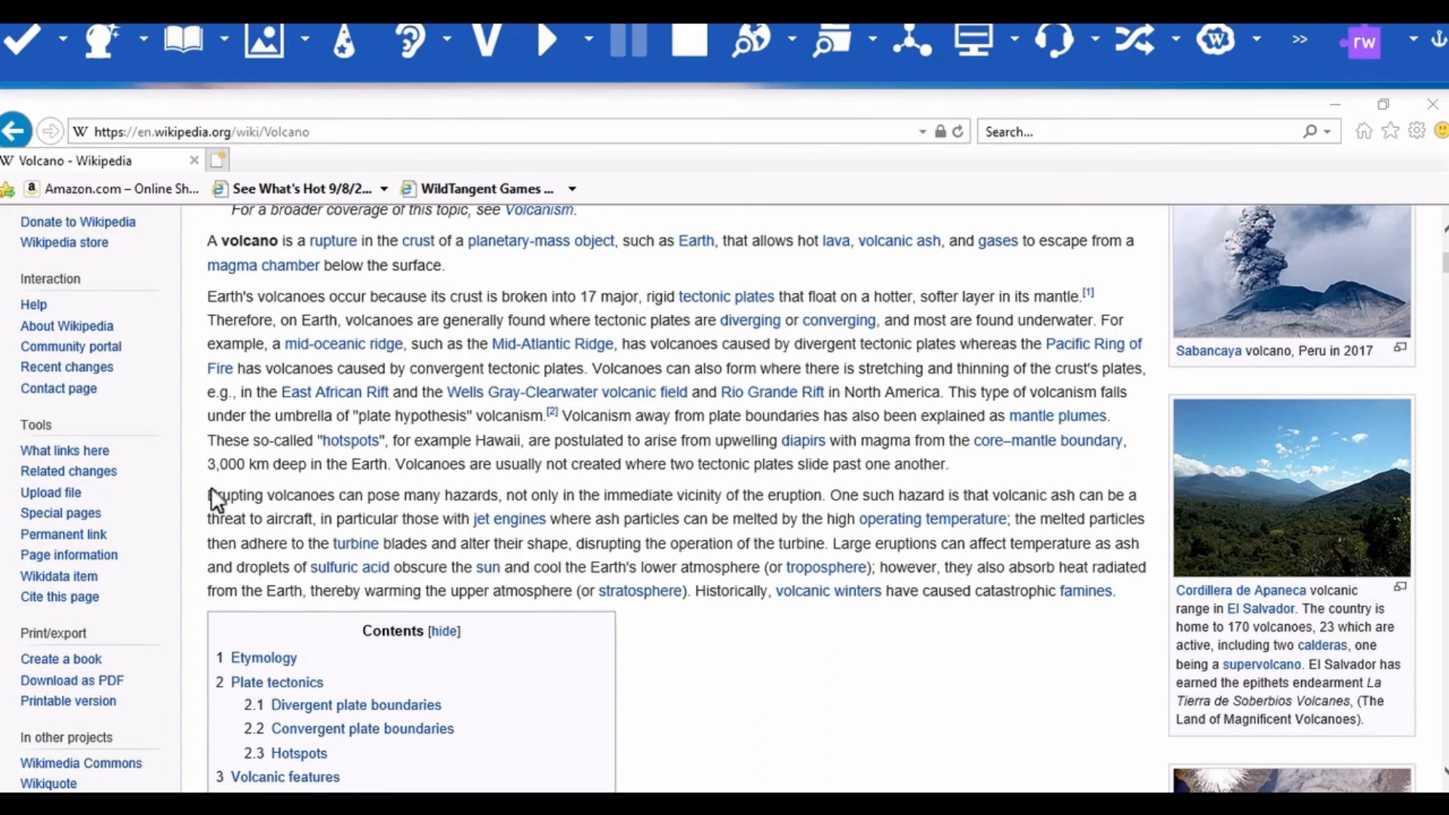
# - Turn off the "Read the web" speech option so article text can be selected without being spoken
pyautogui.moveTo(831, 496); pyautogui.dragTo(856, 510)
pyautogui.click(856, 510)
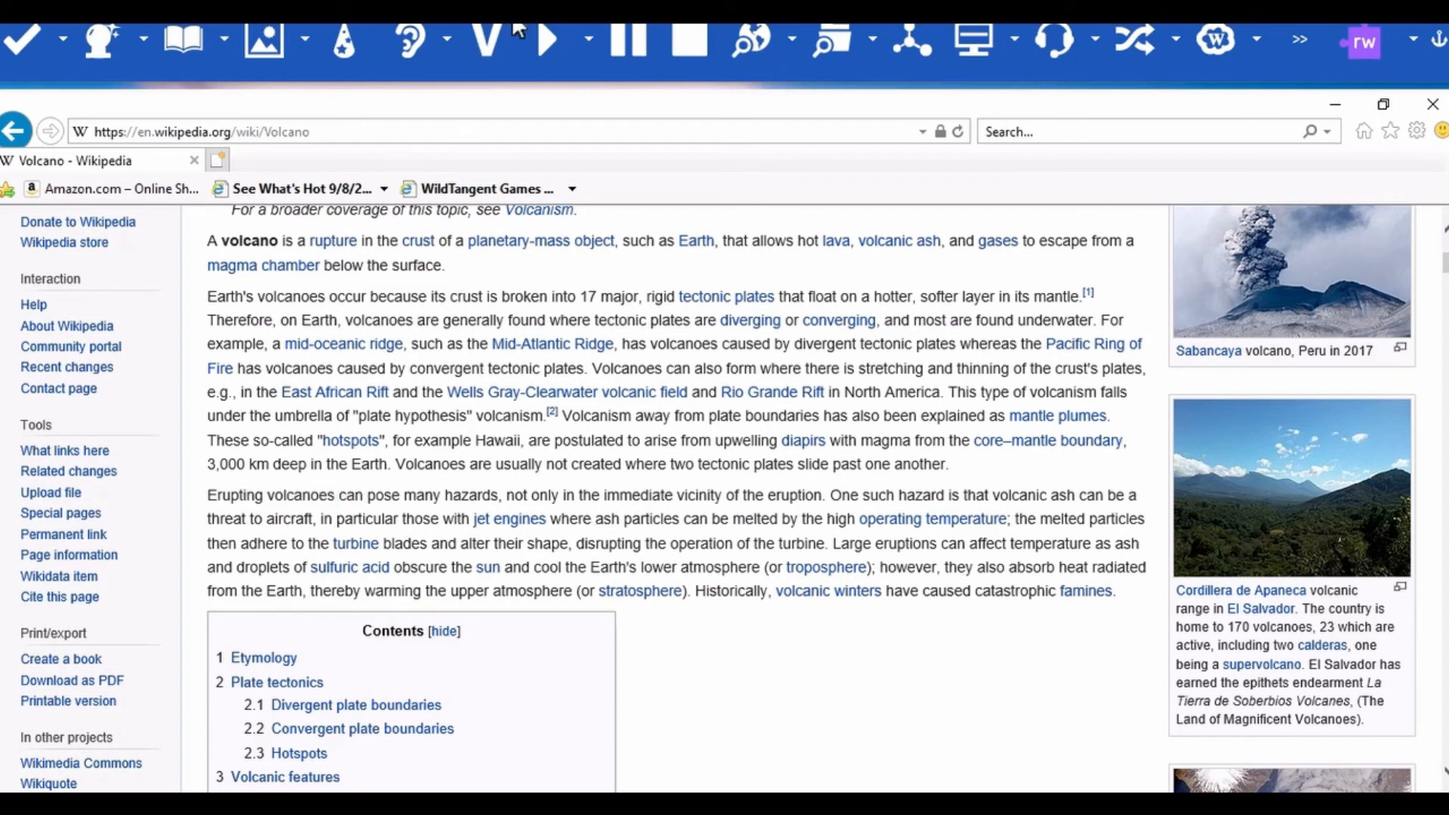
pyautogui.click(451, 38)
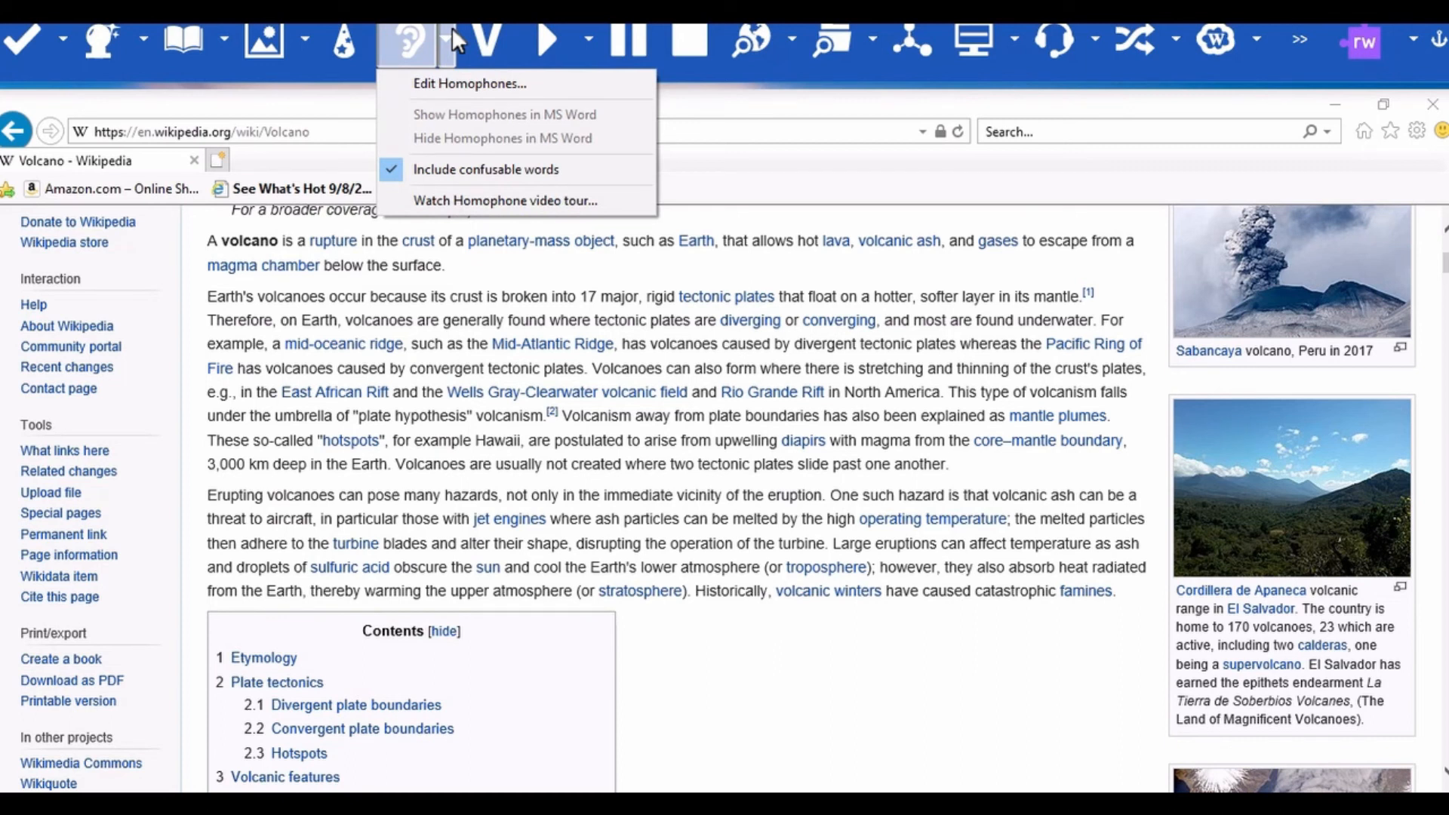
pyautogui.click(589, 44)
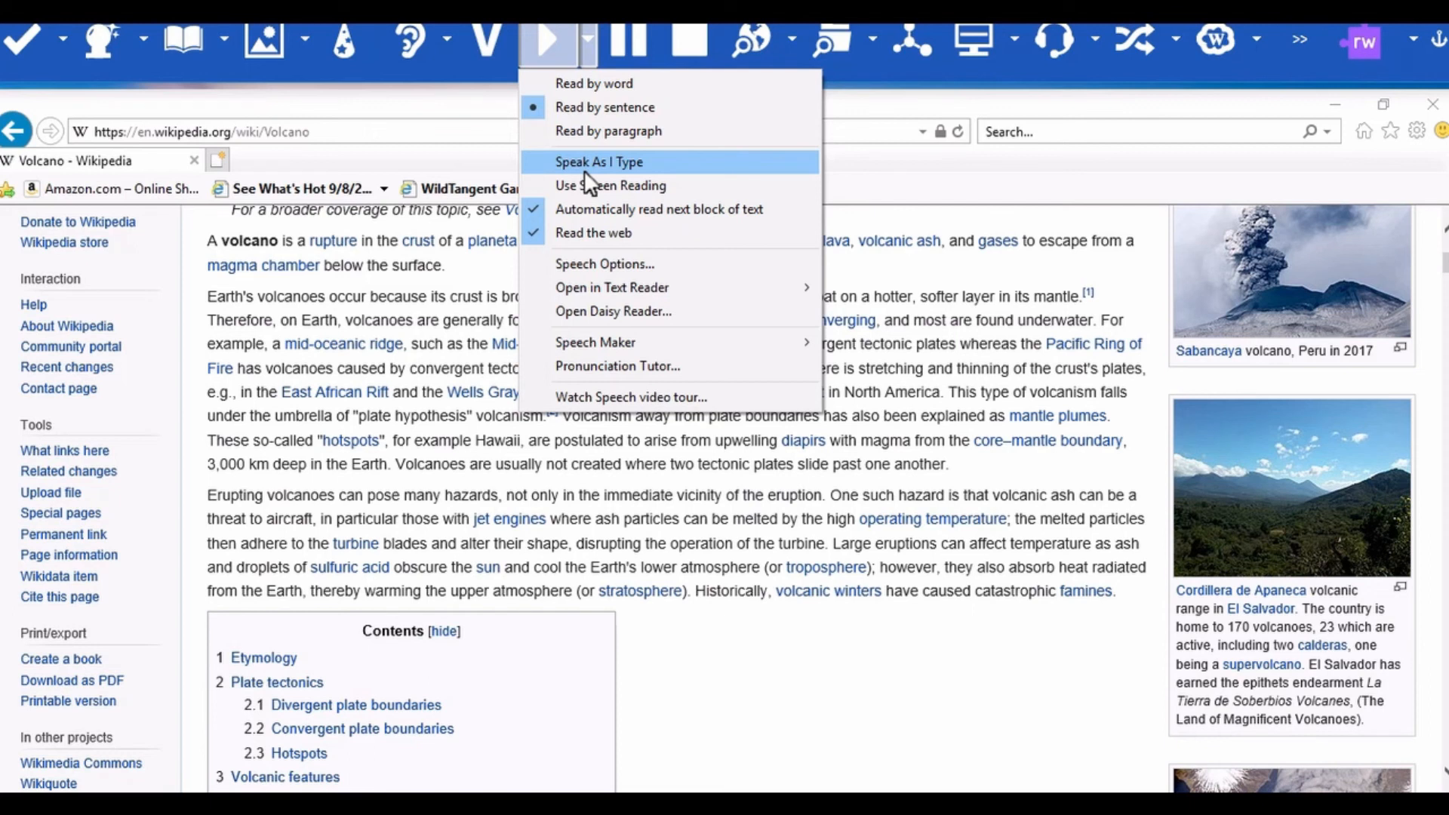
pyautogui.click(578, 228)
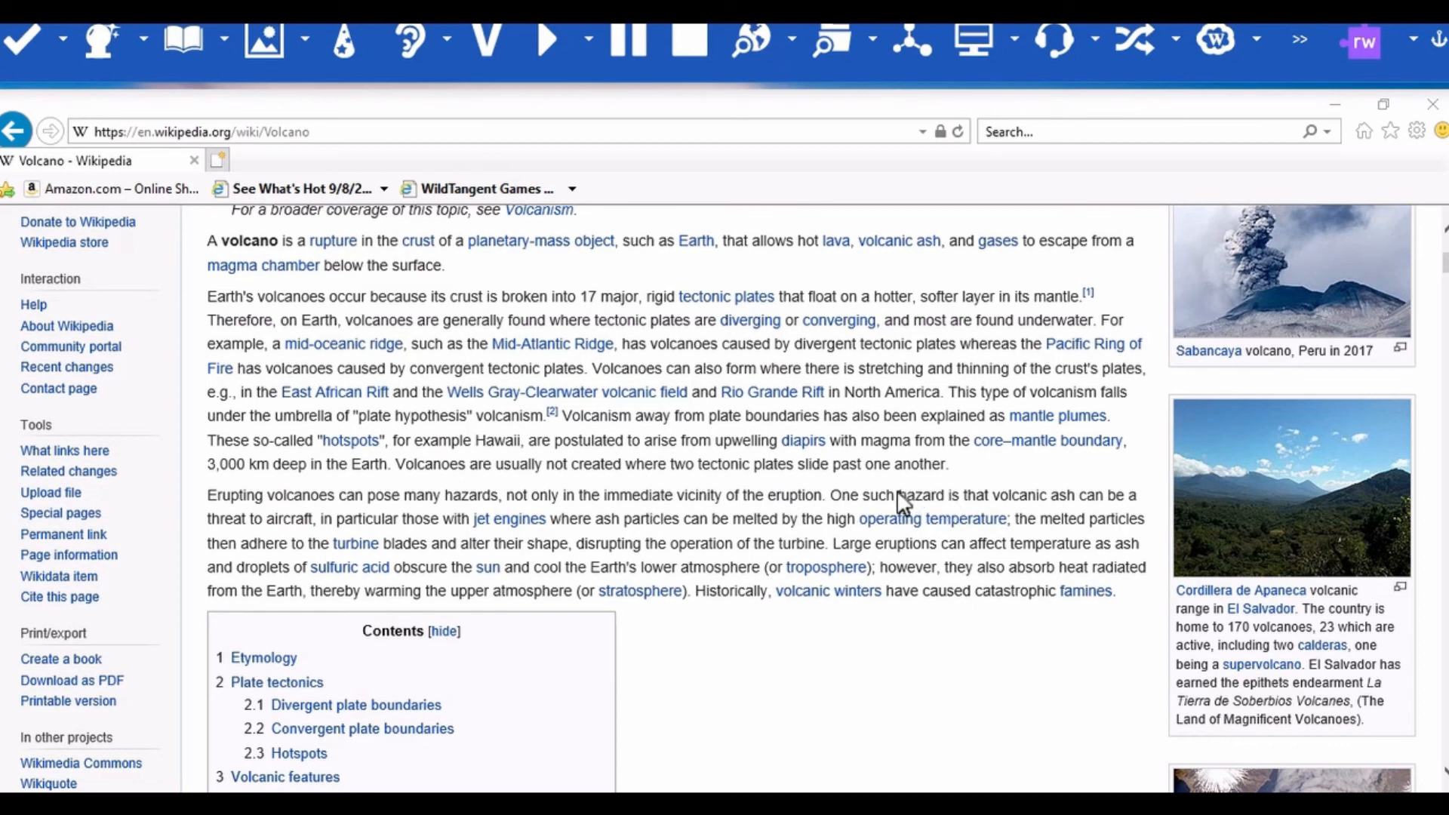
# - Capture the passage from "hazard is that volcanic ash" through "famines" as a new fact titled "Hazards"
pyautogui.moveTo(900, 495); pyautogui.dragTo(681, 516)
pyautogui.moveTo(838, 520); pyautogui.dragTo(1092, 601)
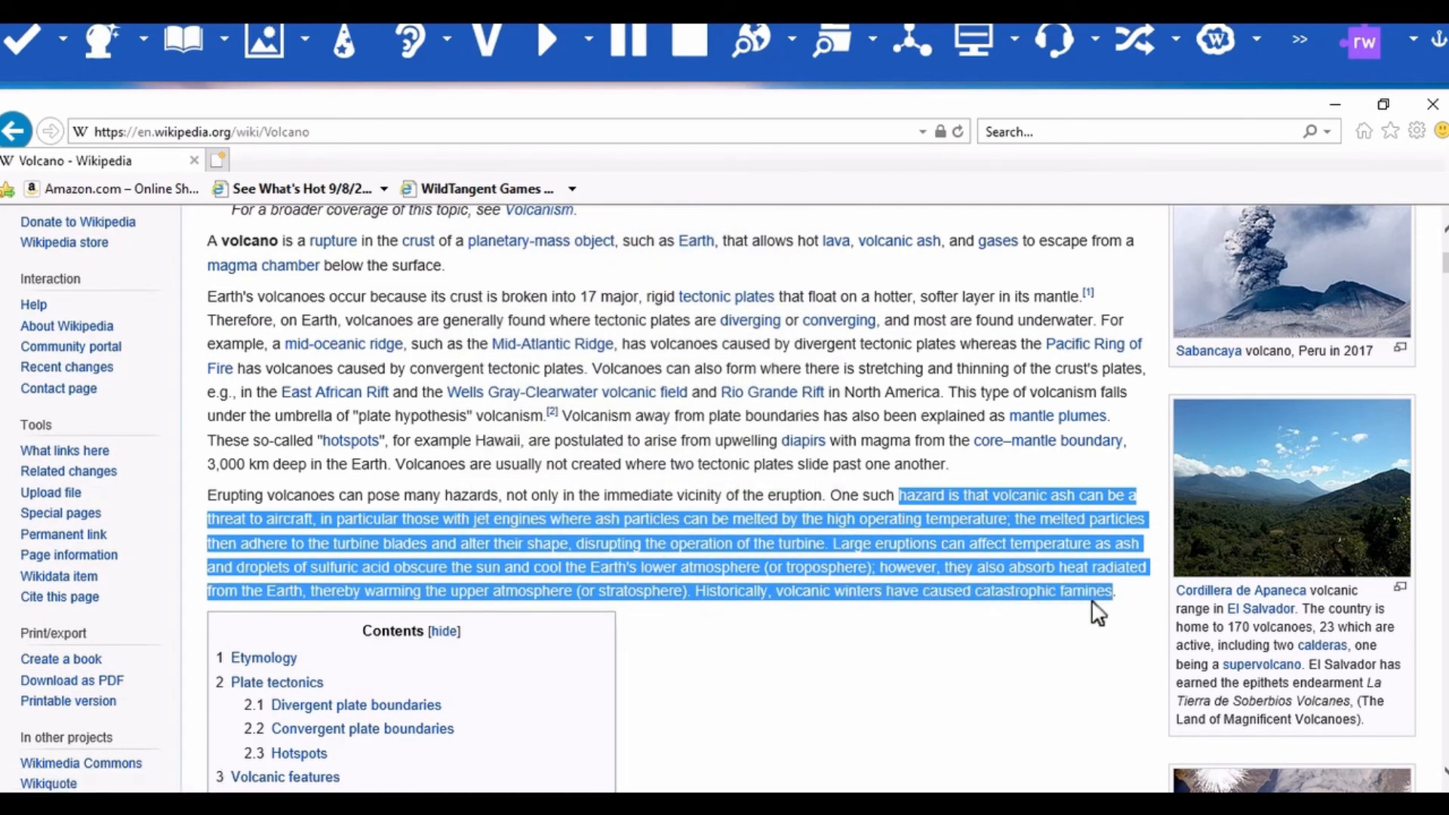
pyautogui.click(848, 26)
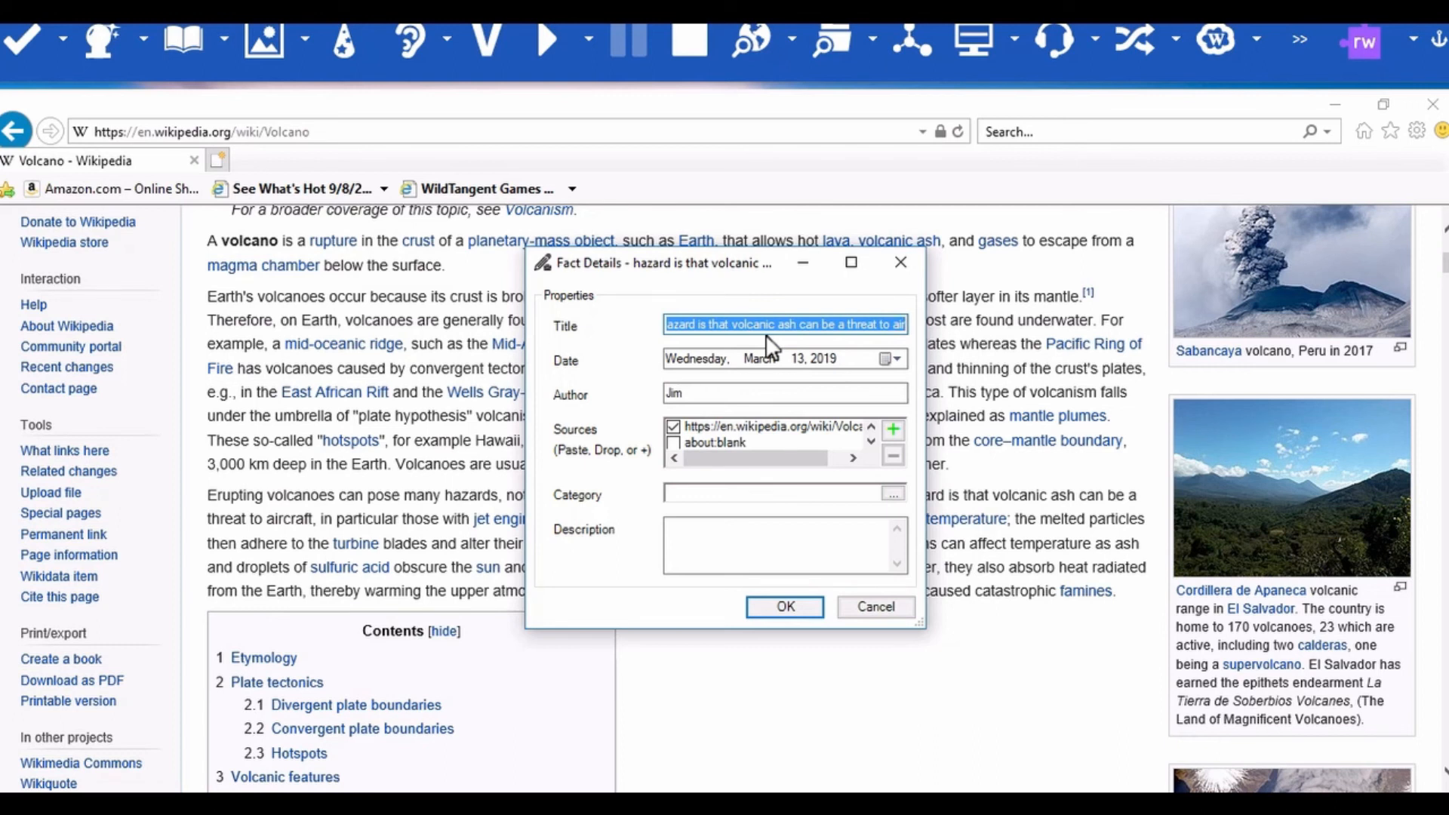
pyautogui.write('Hazards')
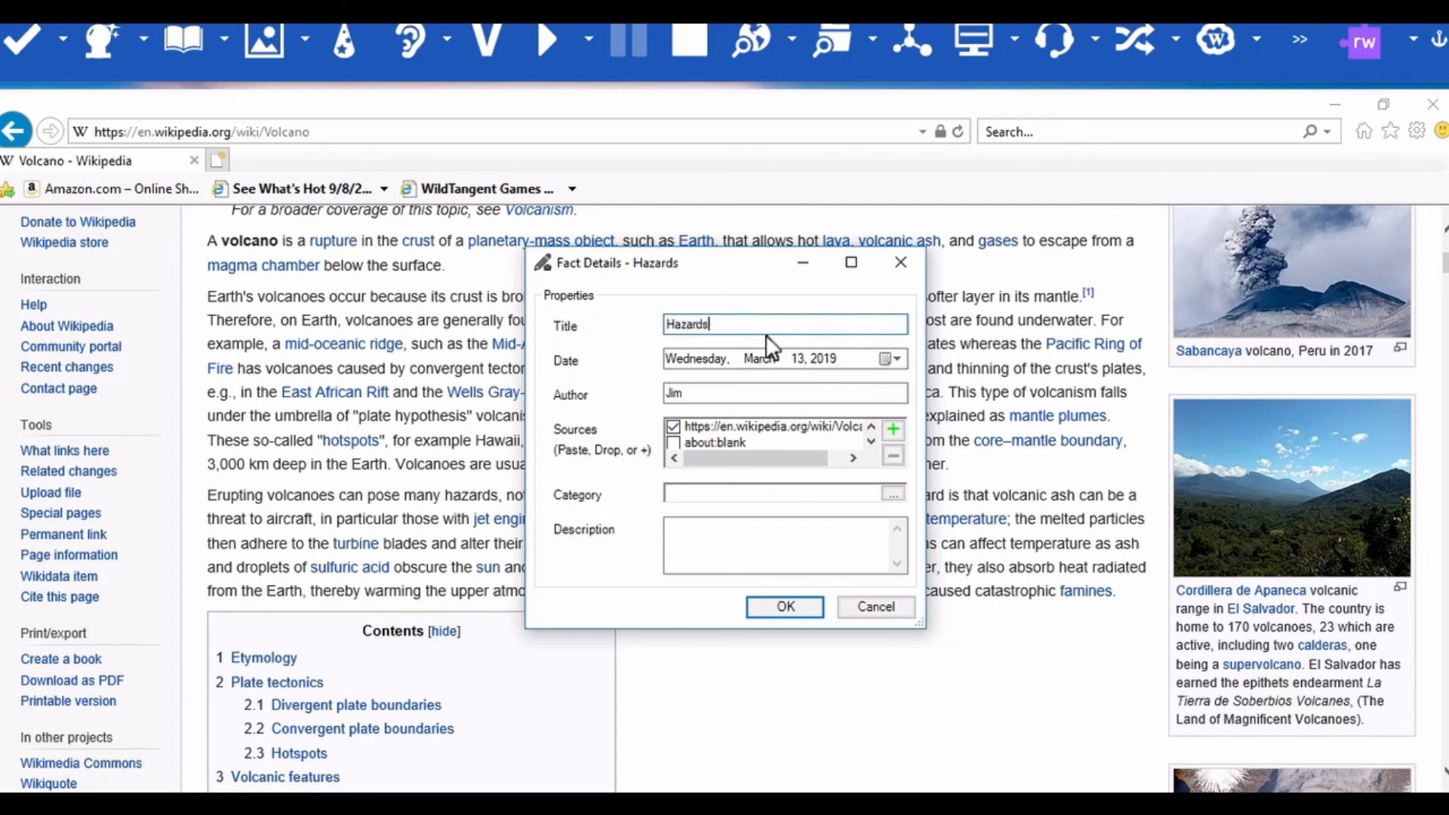
# - Replace the author of the "Hazards" fact with the writer's first name
pyautogui.click(726, 399)
pyautogui.press('BackSpace')
pyautogui.press('BackSpace')
pyautogui.press('BackSpace')
pyautogui.write('Ronna')
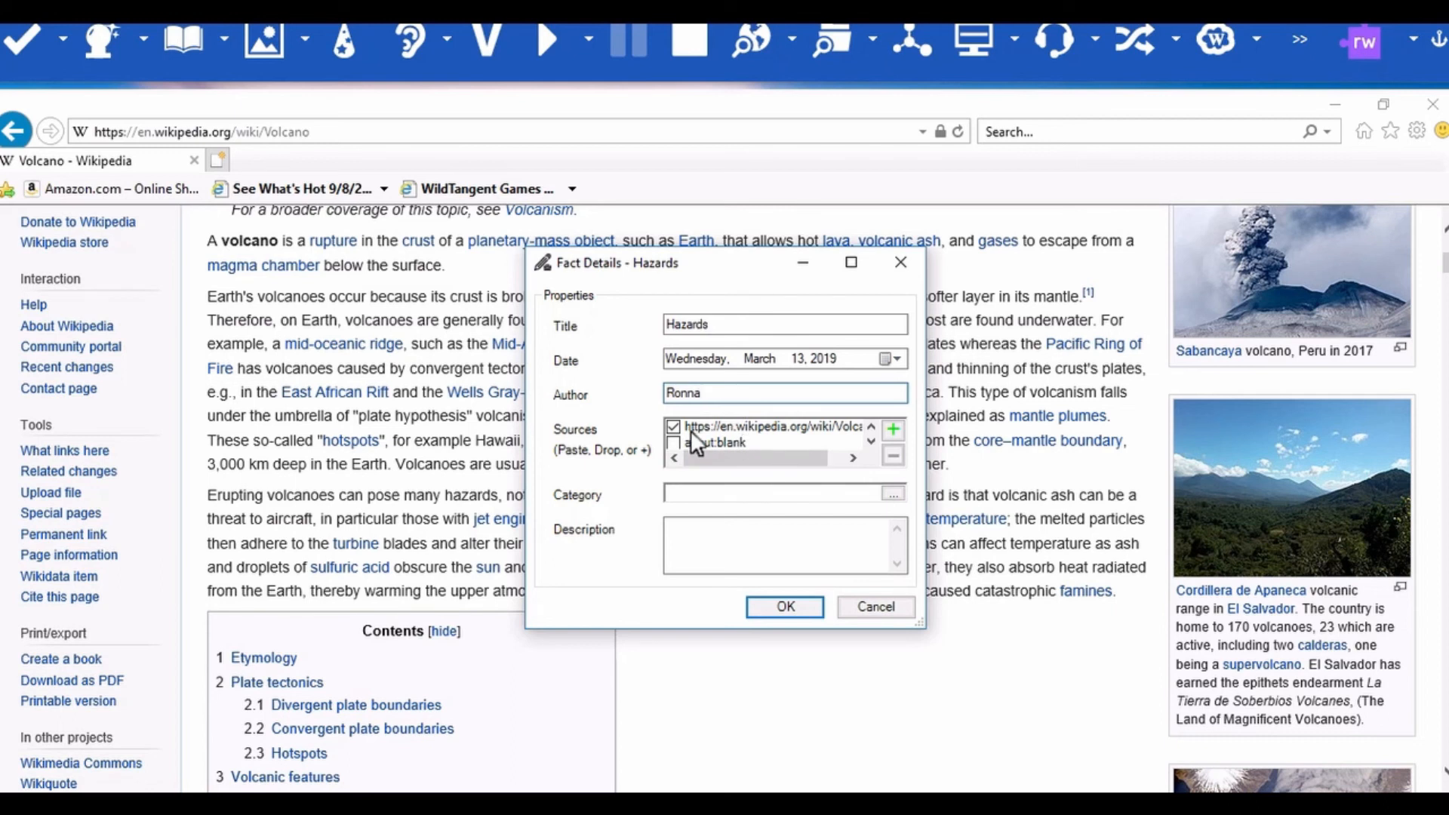
# - Assign the "Hazards" fact to the Volcanoes category, describe it as "Ash can harm airplanes." and save it
pyautogui.click(704, 492)
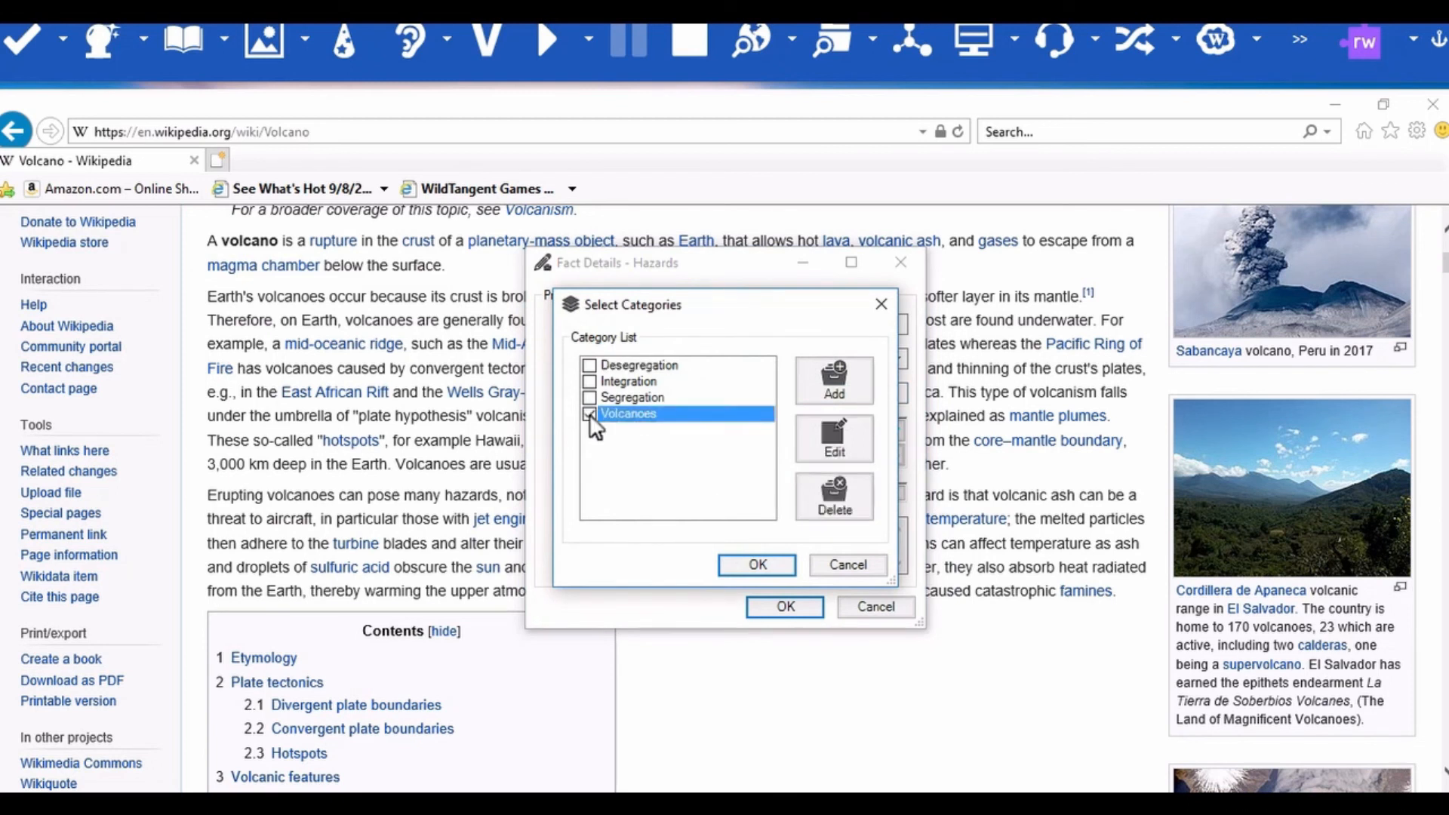
pyautogui.click(758, 560)
pyautogui.click(763, 566)
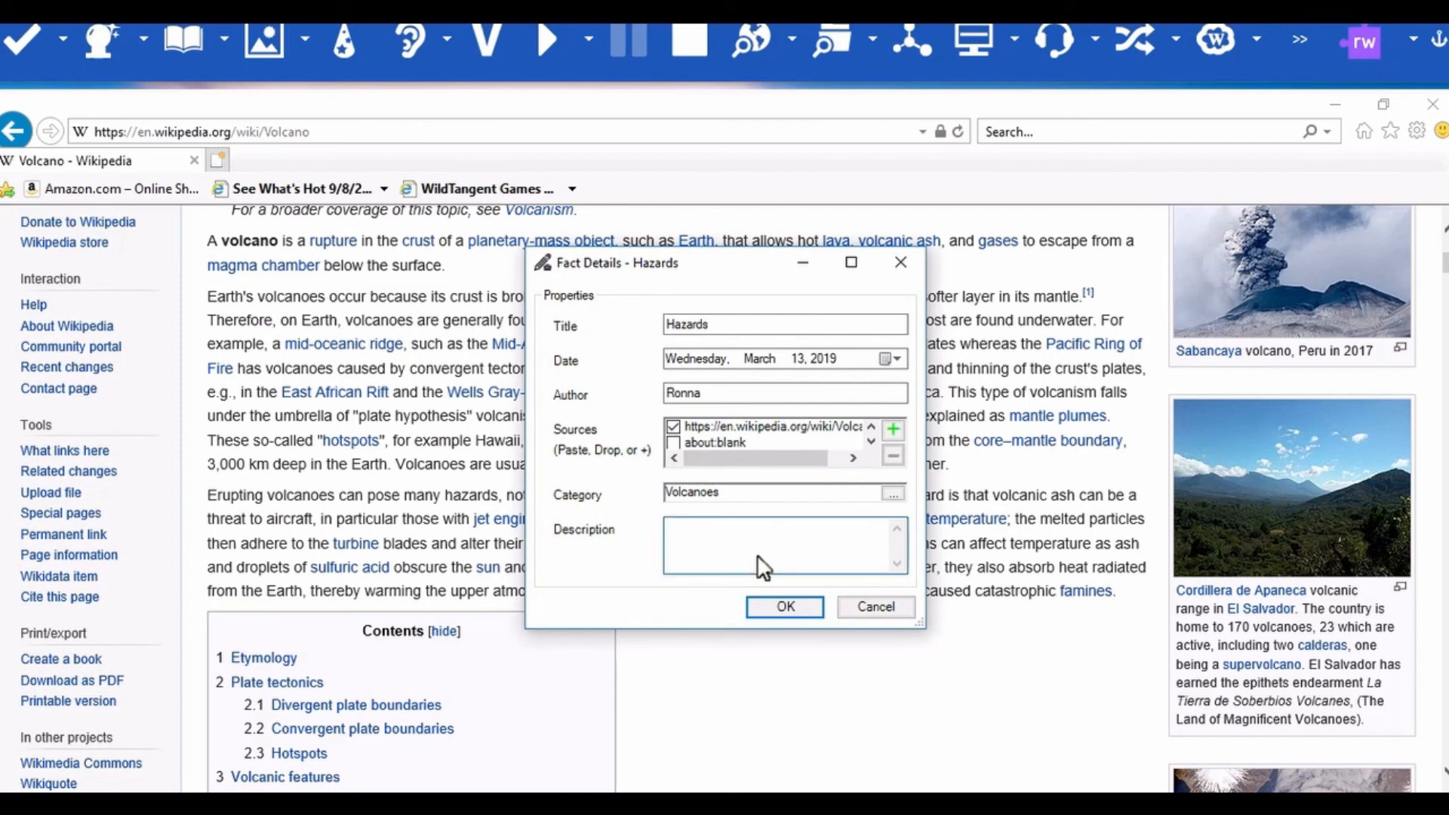
pyautogui.write('Ash can harm airplanes.')
pyautogui.click(777, 608)
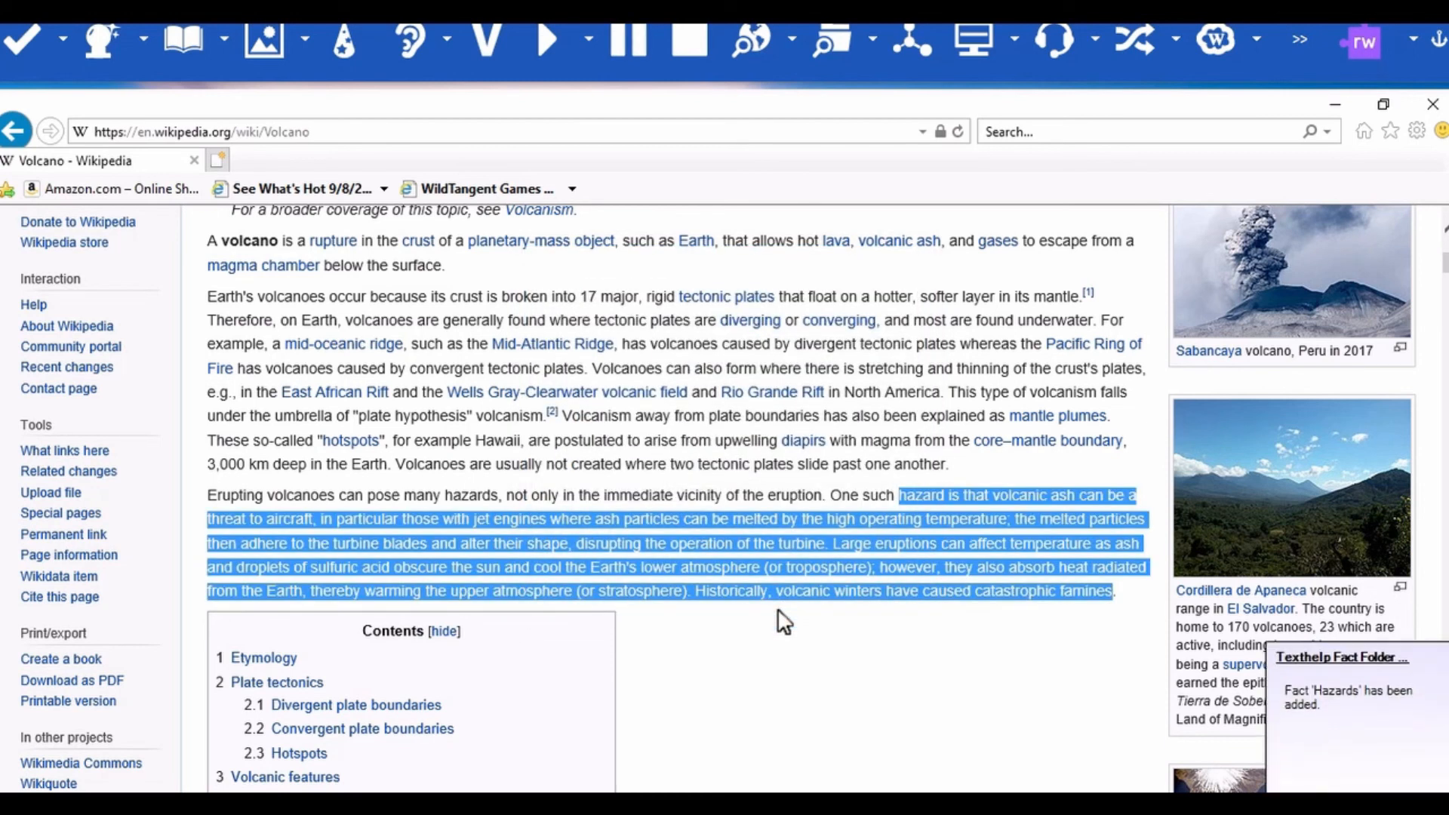
# - Export the checked volcano definition and "Hazards" facts from the Fact Folder to Word, selecting a bibliography format
pyautogui.click(870, 54)
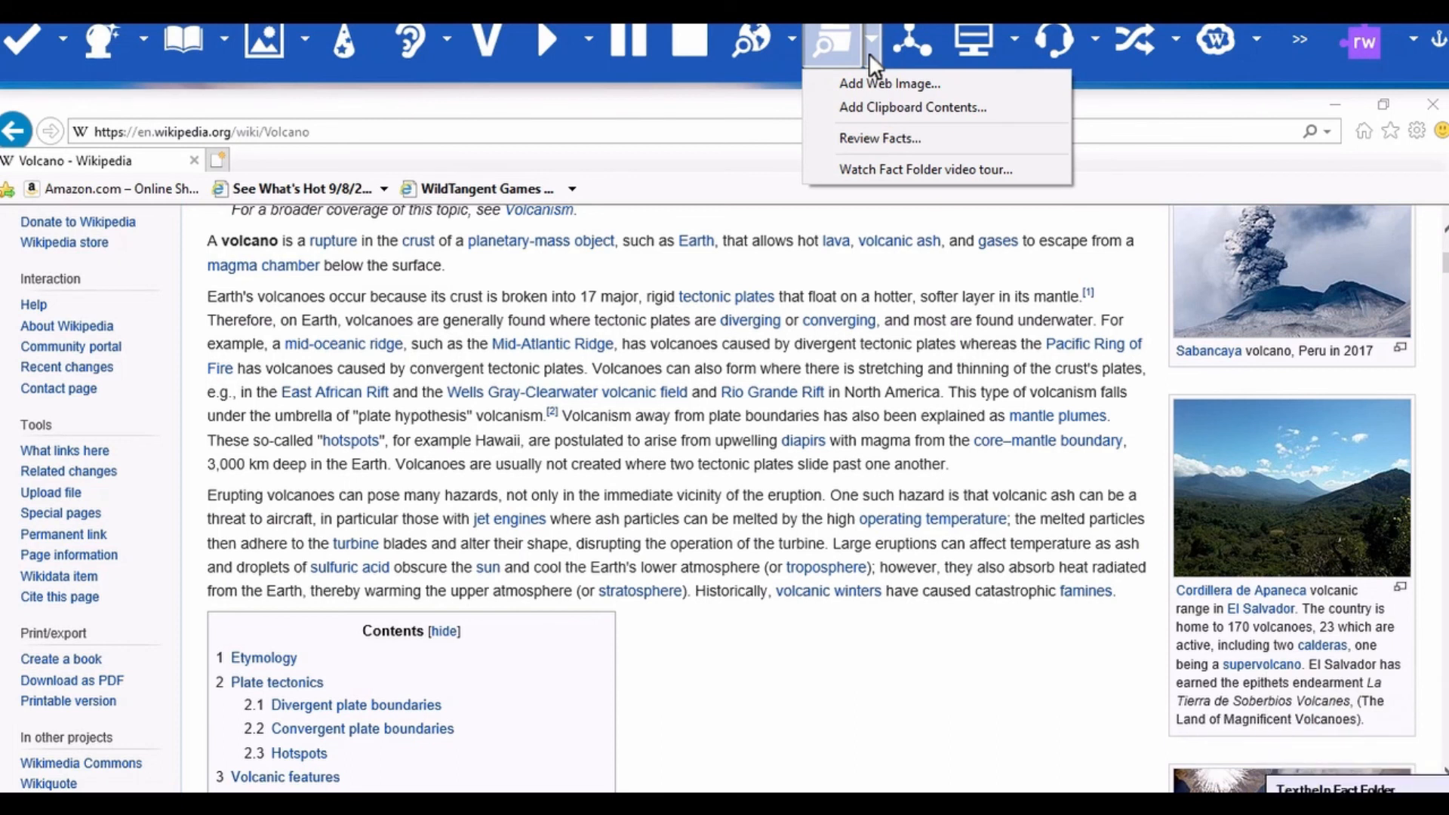
pyautogui.click(866, 138)
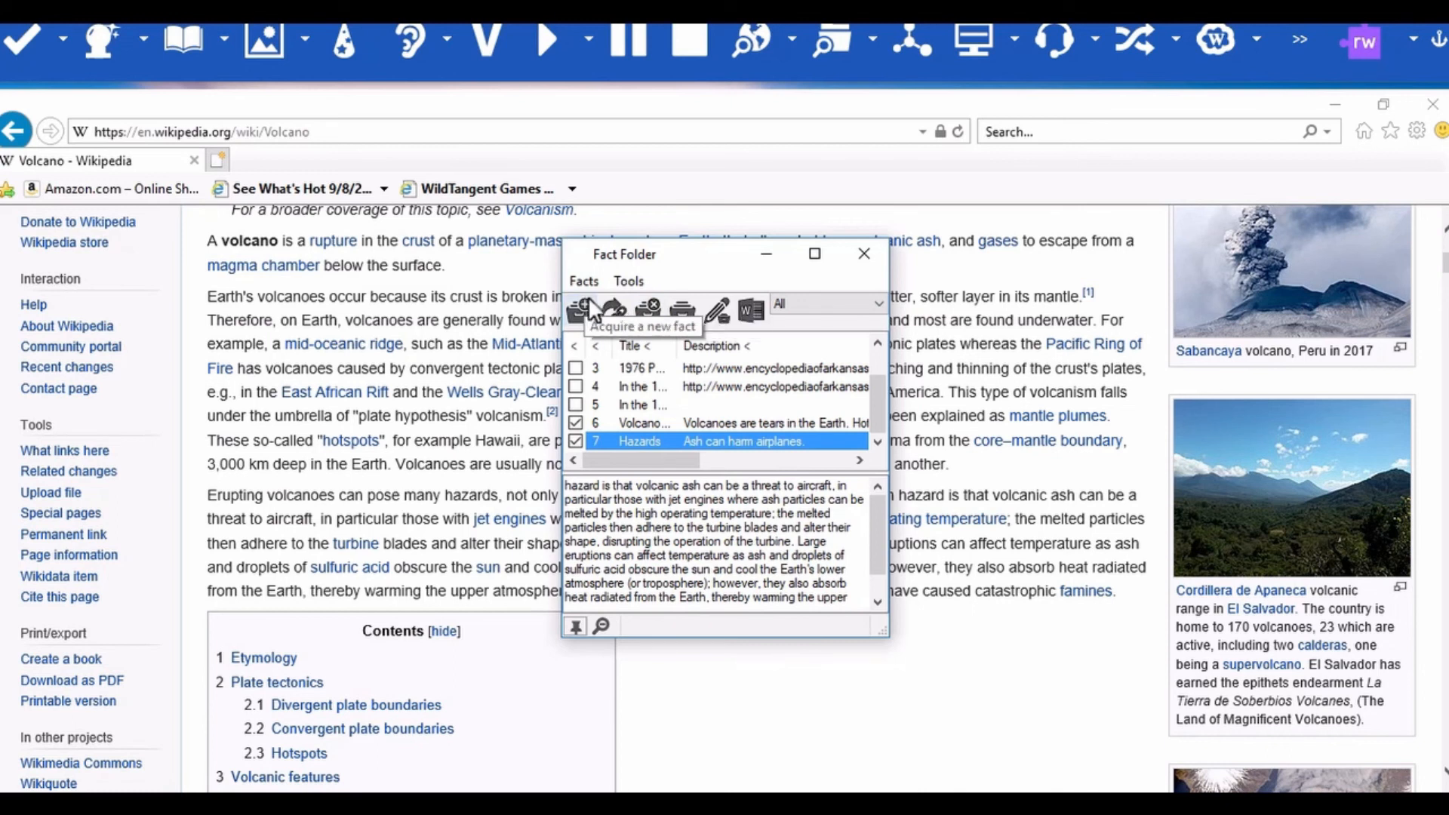
pyautogui.click(749, 305)
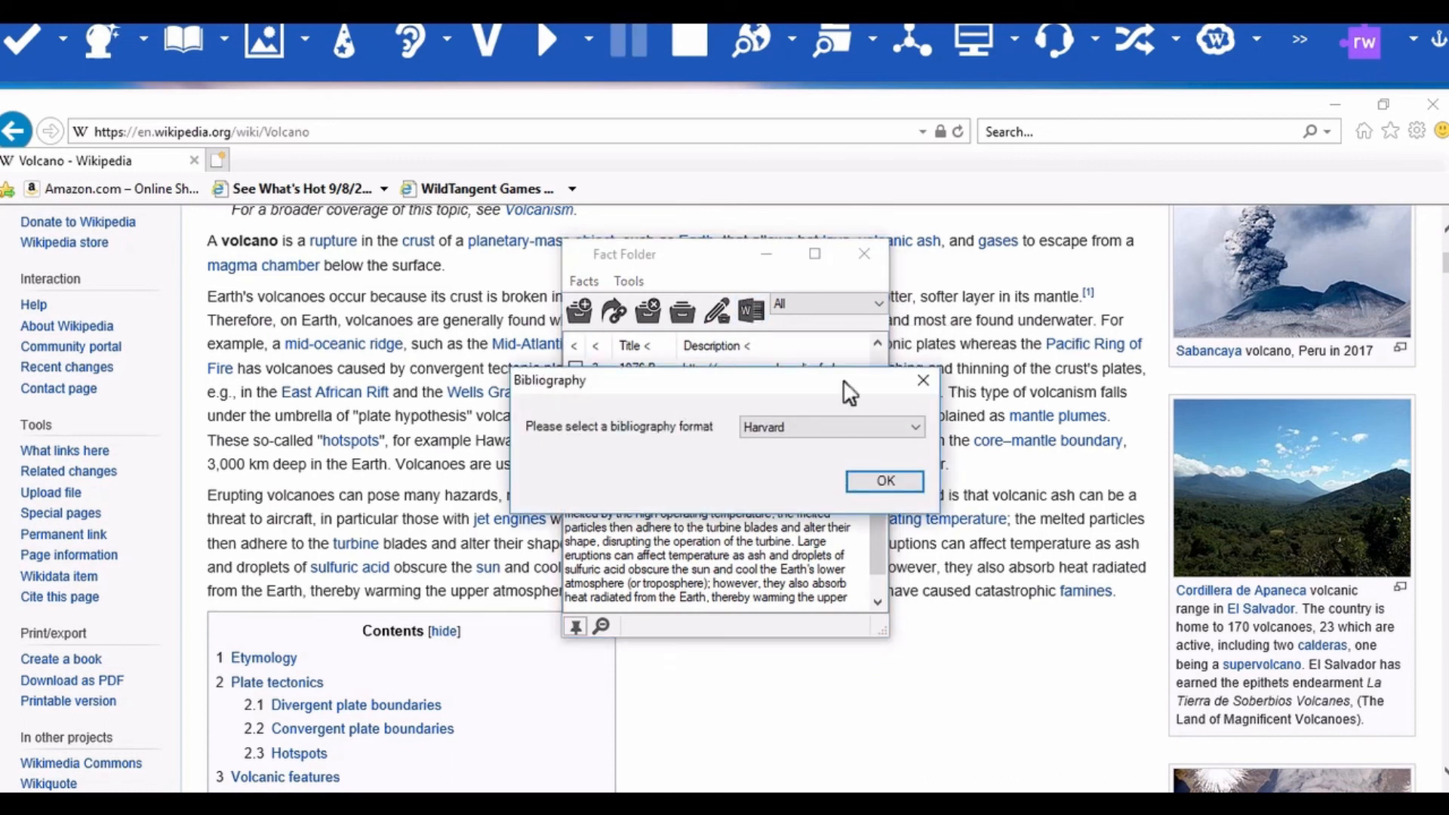
pyautogui.click(900, 425)
pyautogui.click(864, 470)
pyautogui.click(878, 483)
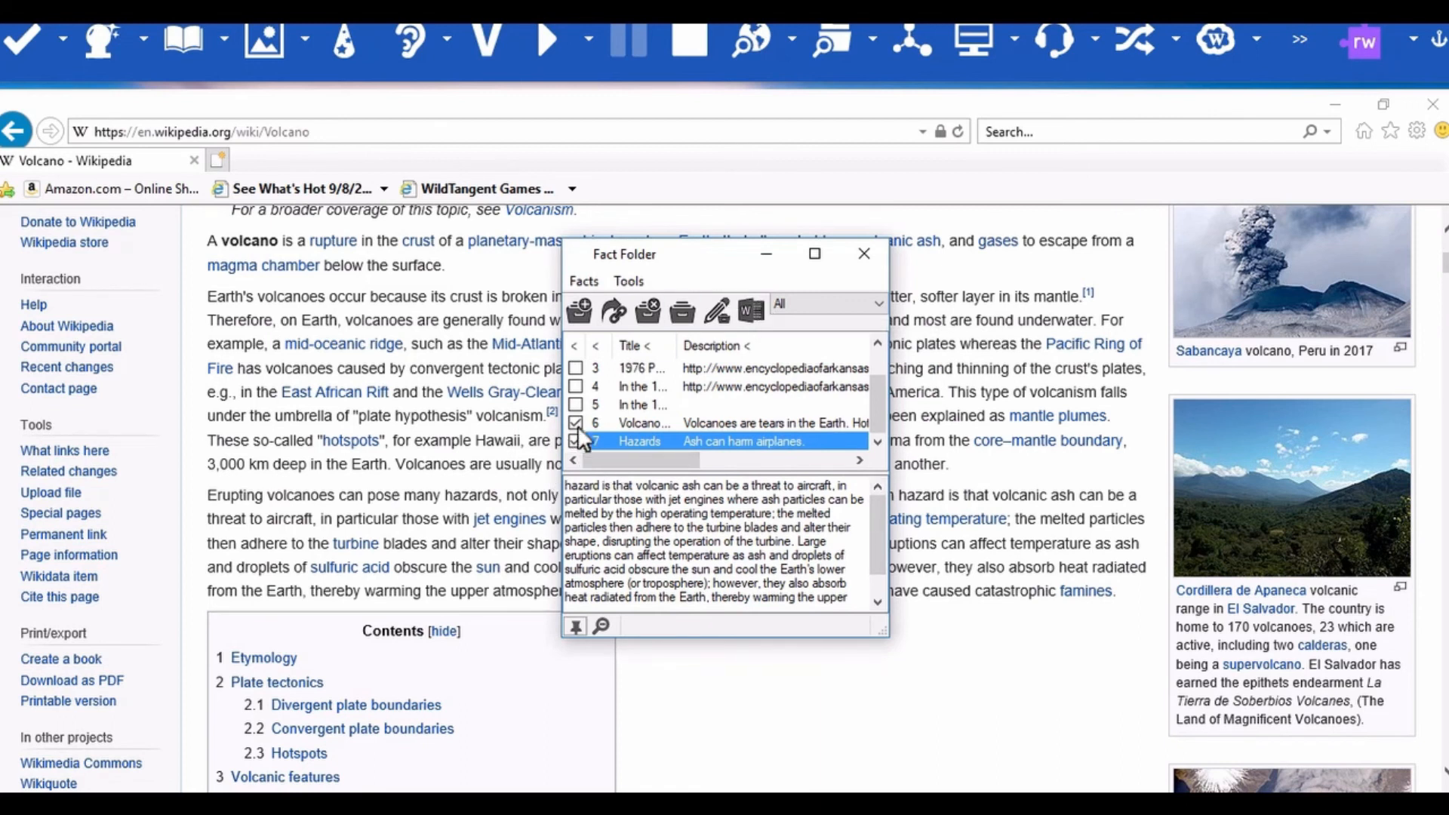
pyautogui.click(752, 309)
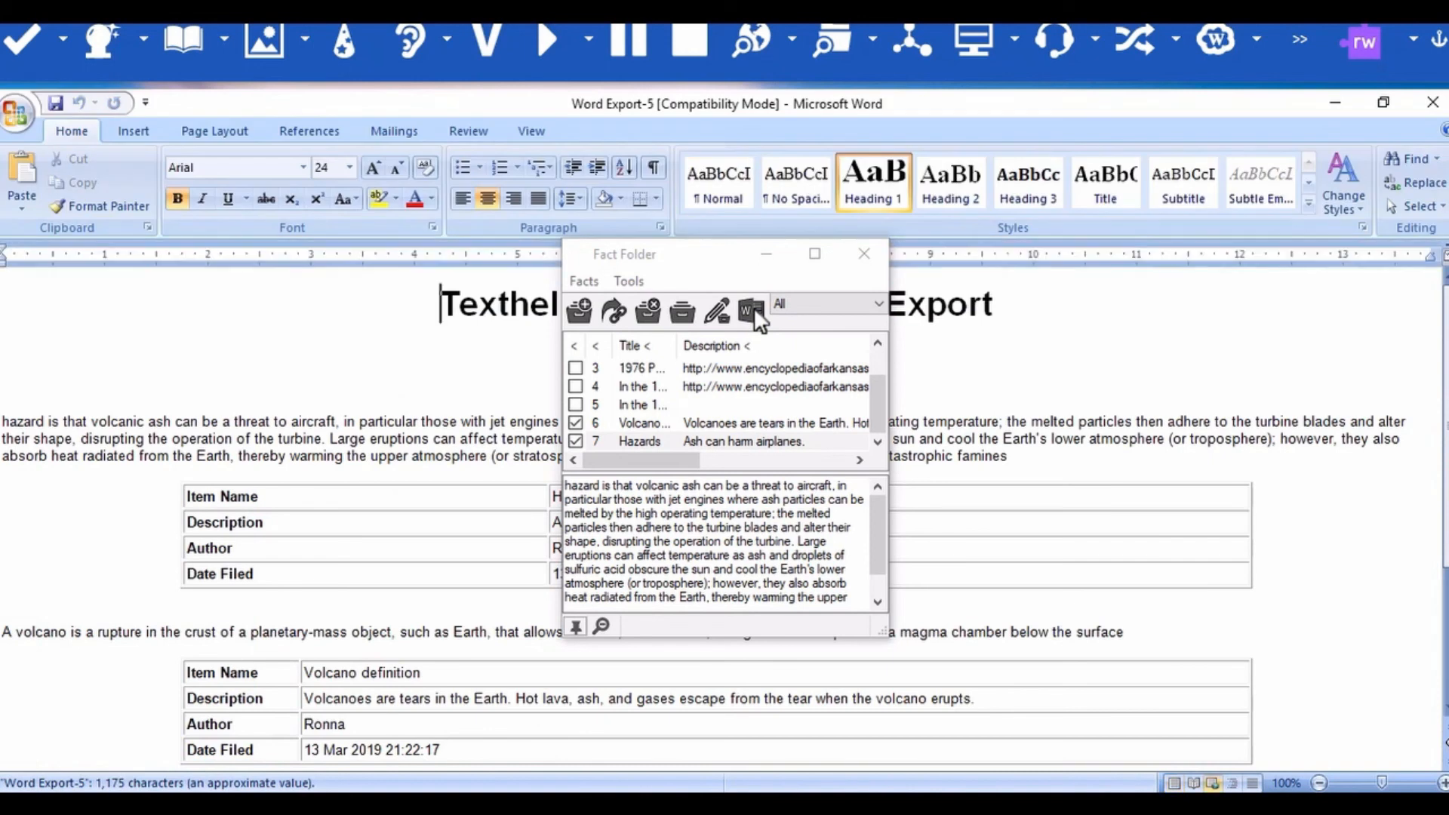
pyautogui.click(865, 255)
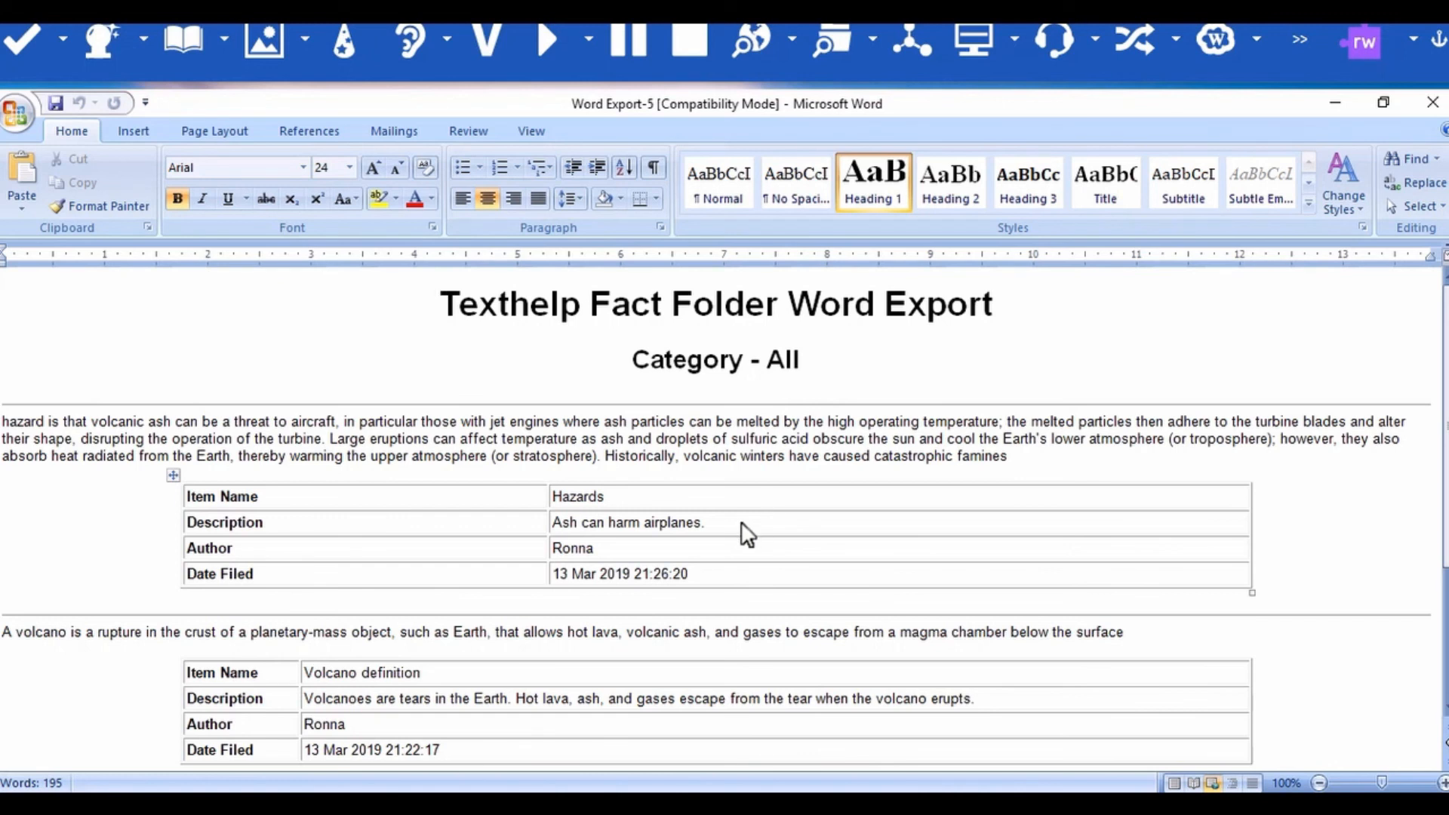
# - Look through the exported Word document, from the fact tables down to the bibliography and back to the beginning
pyautogui.press('Down')
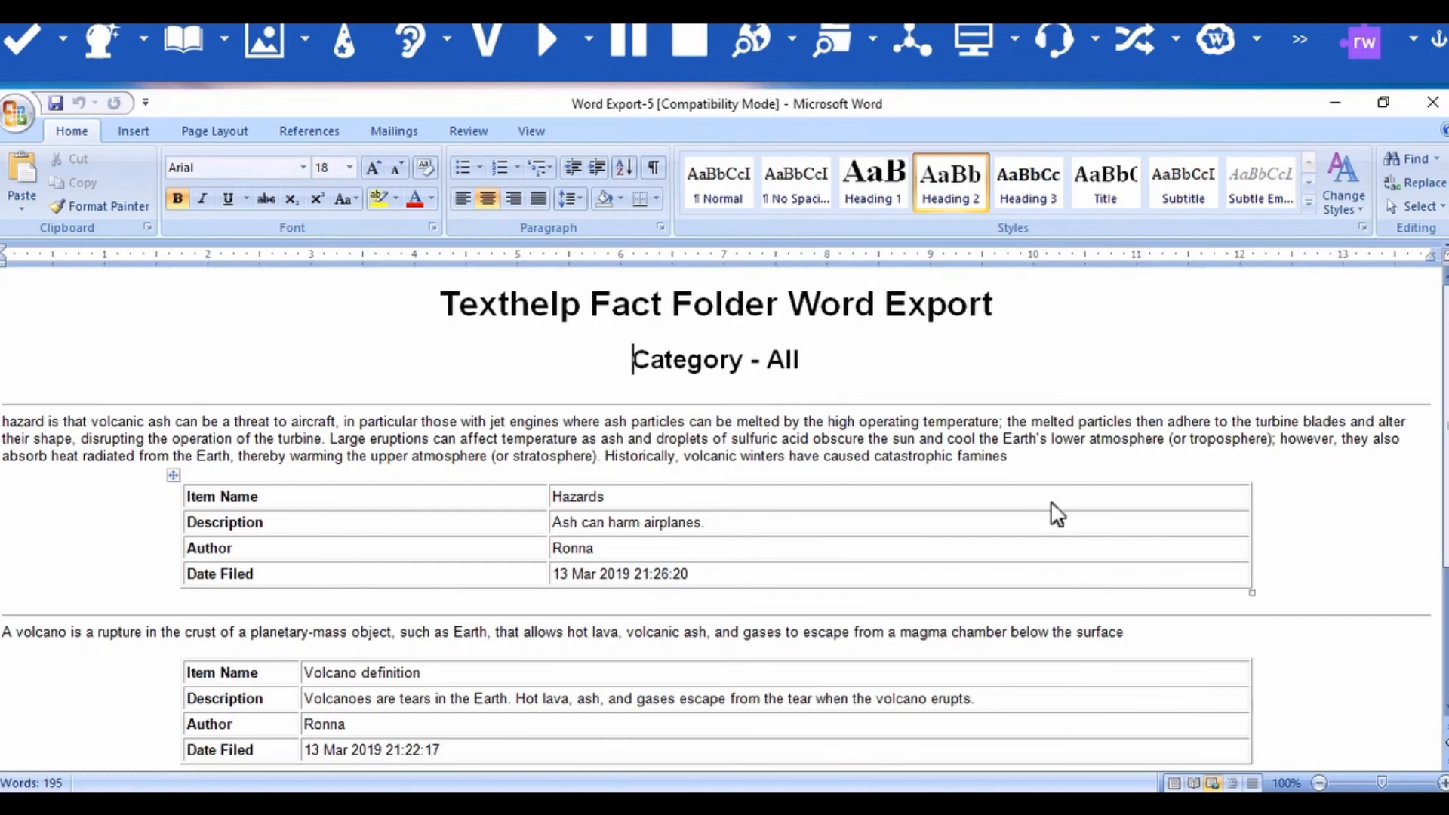
pyautogui.press('Down')
pyautogui.press('Down')
pyautogui.press('Down')
pyautogui.press('Down')
pyautogui.press('Down')
pyautogui.press('Down')
pyautogui.press('Down')
pyautogui.press('Down')
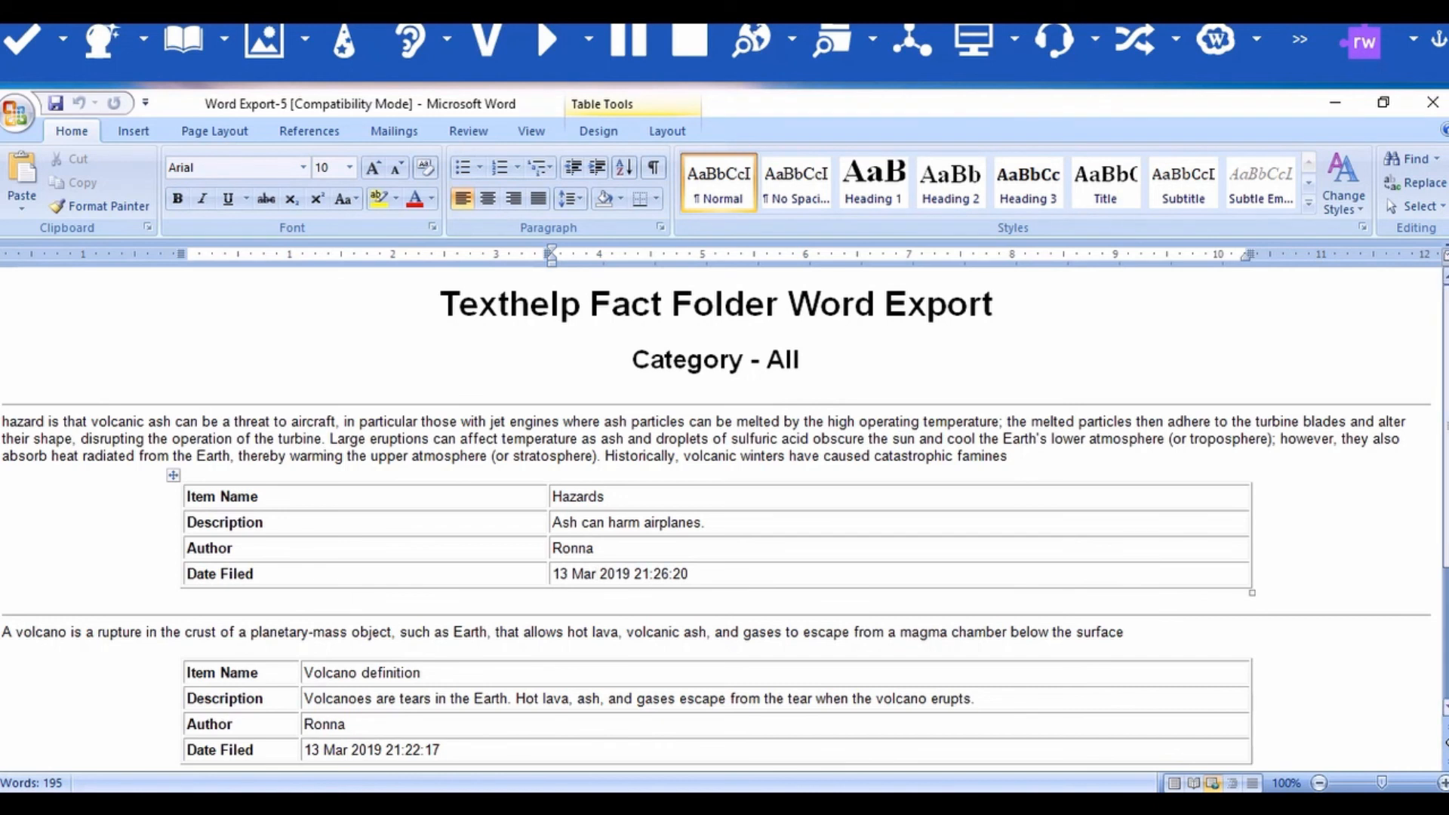
pyautogui.moveTo(1447, 426); pyautogui.dragTo(1446, 557)
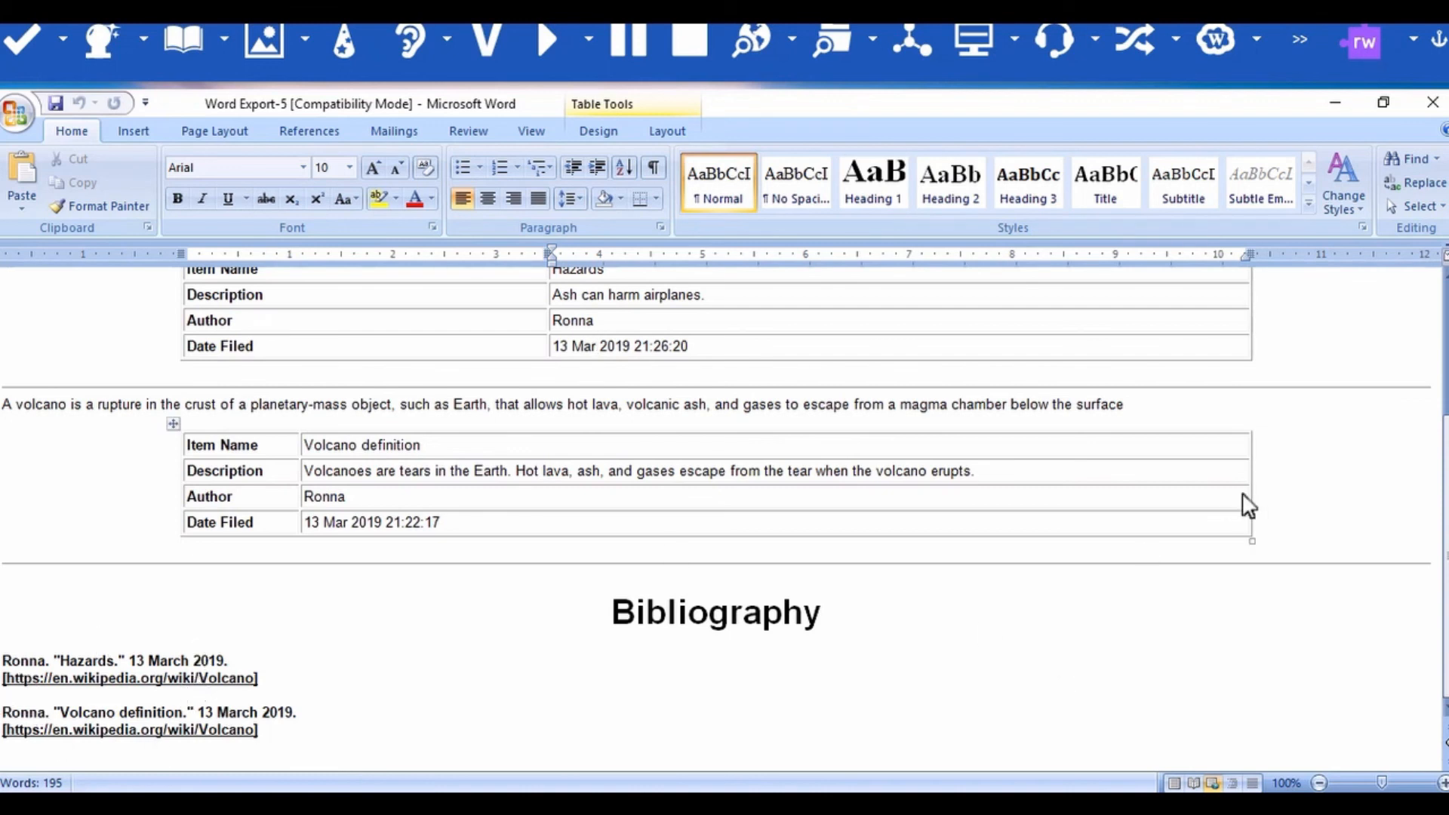
pyautogui.moveTo(1447, 665); pyautogui.dragTo(1447, 528)
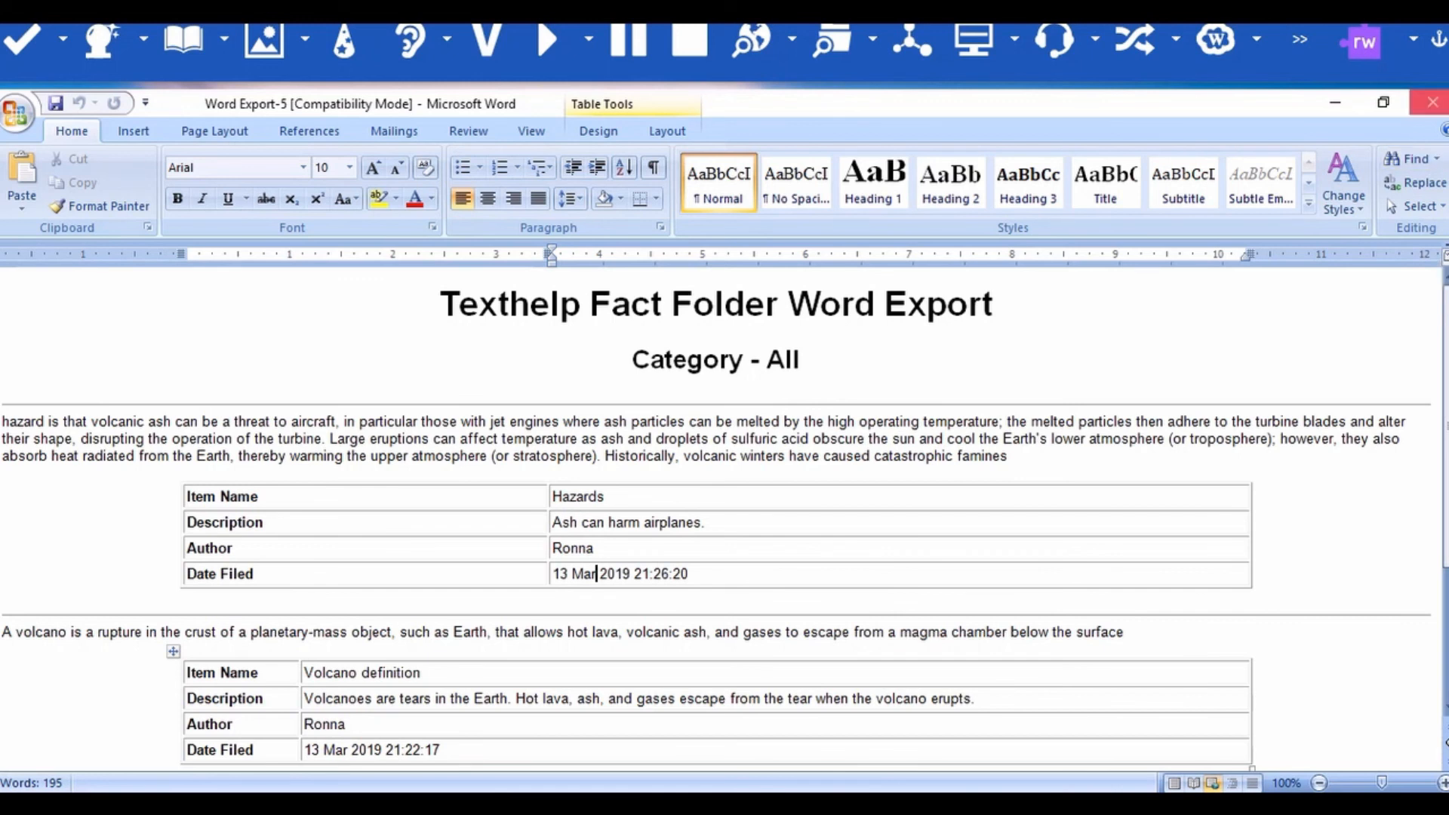
# - Open Fact Mapper and start a fact map with a first element named "United States"
pyautogui.click(913, 38)
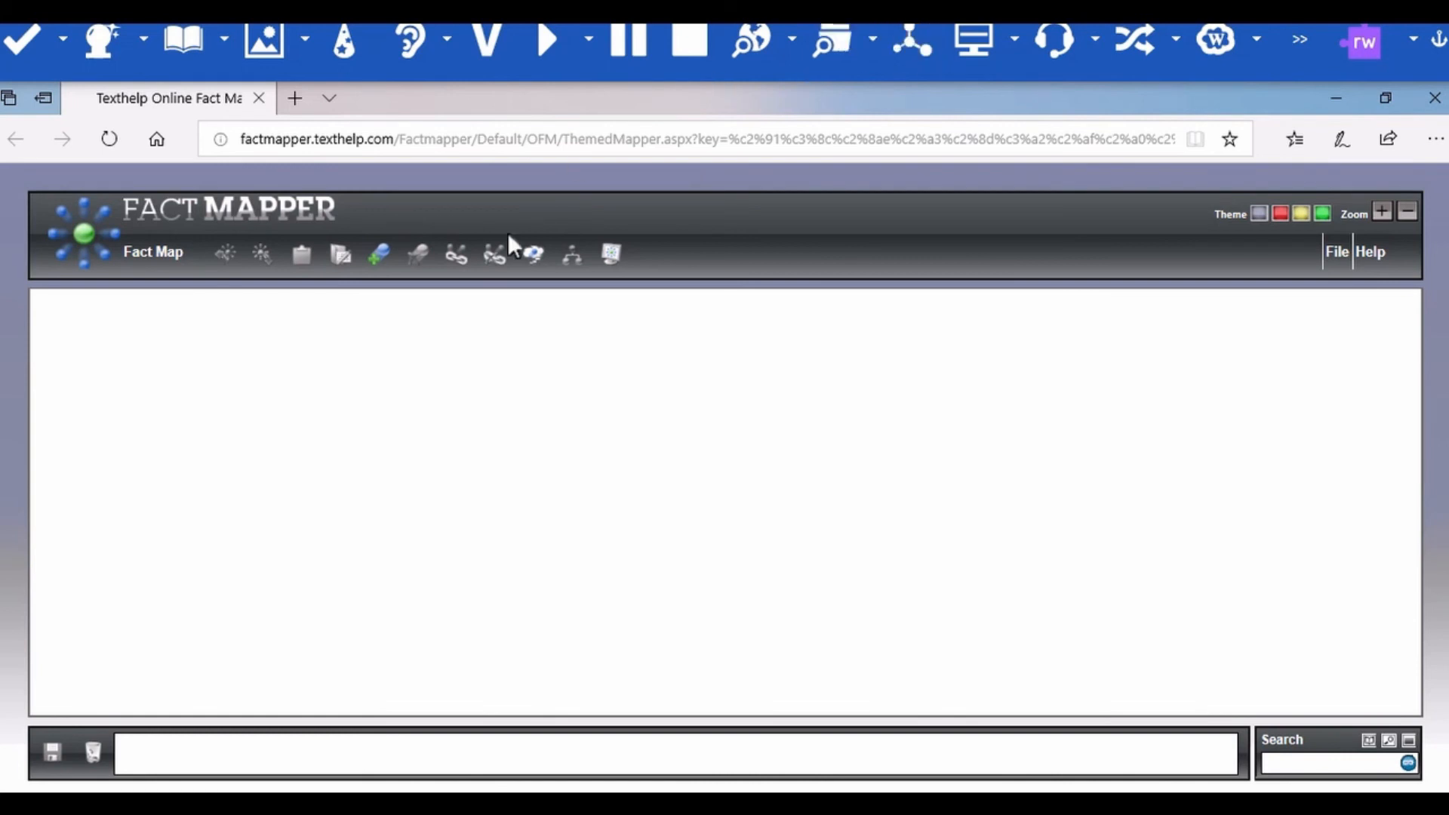
pyautogui.click(377, 255)
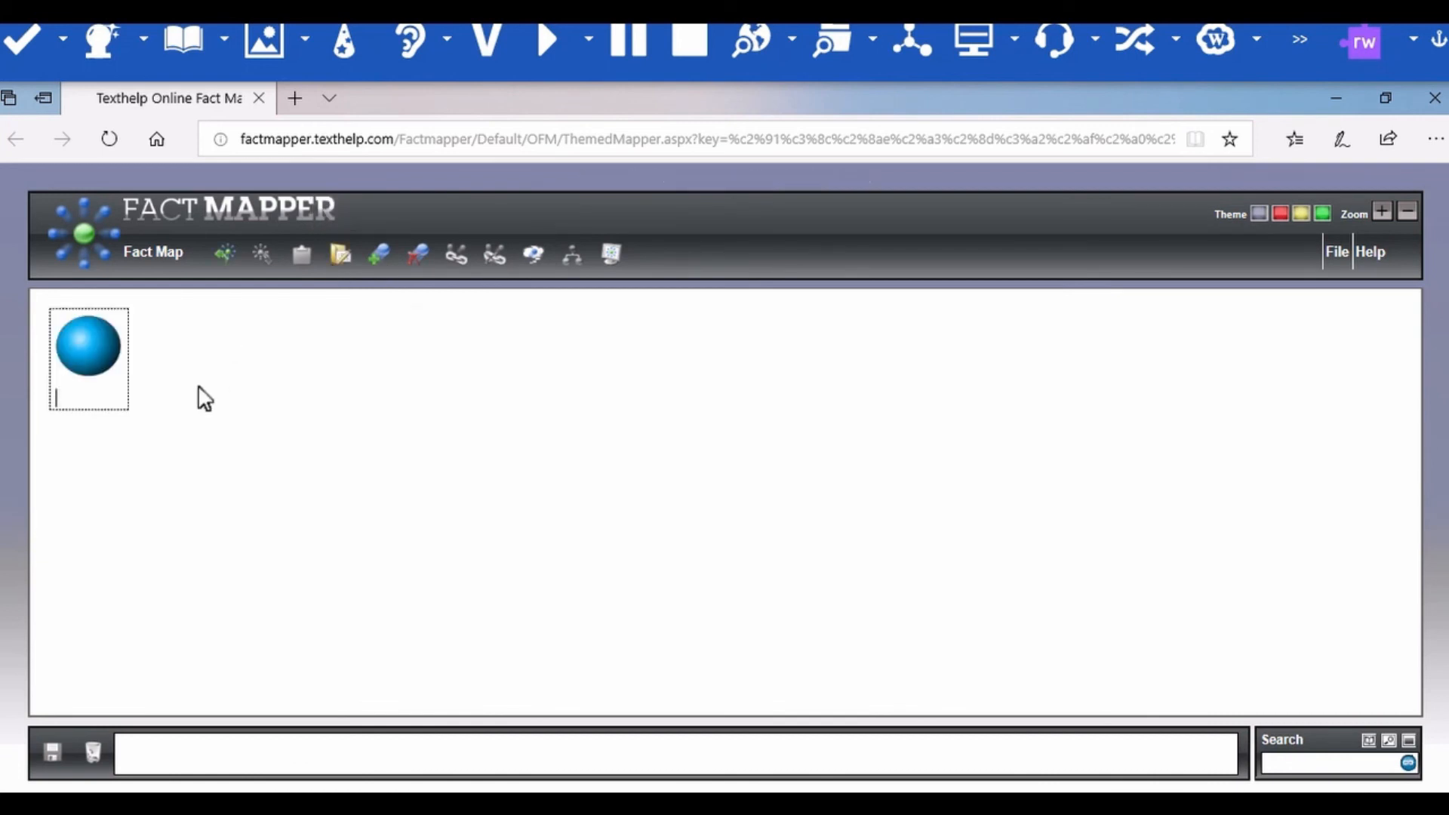
pyautogui.write('United States')
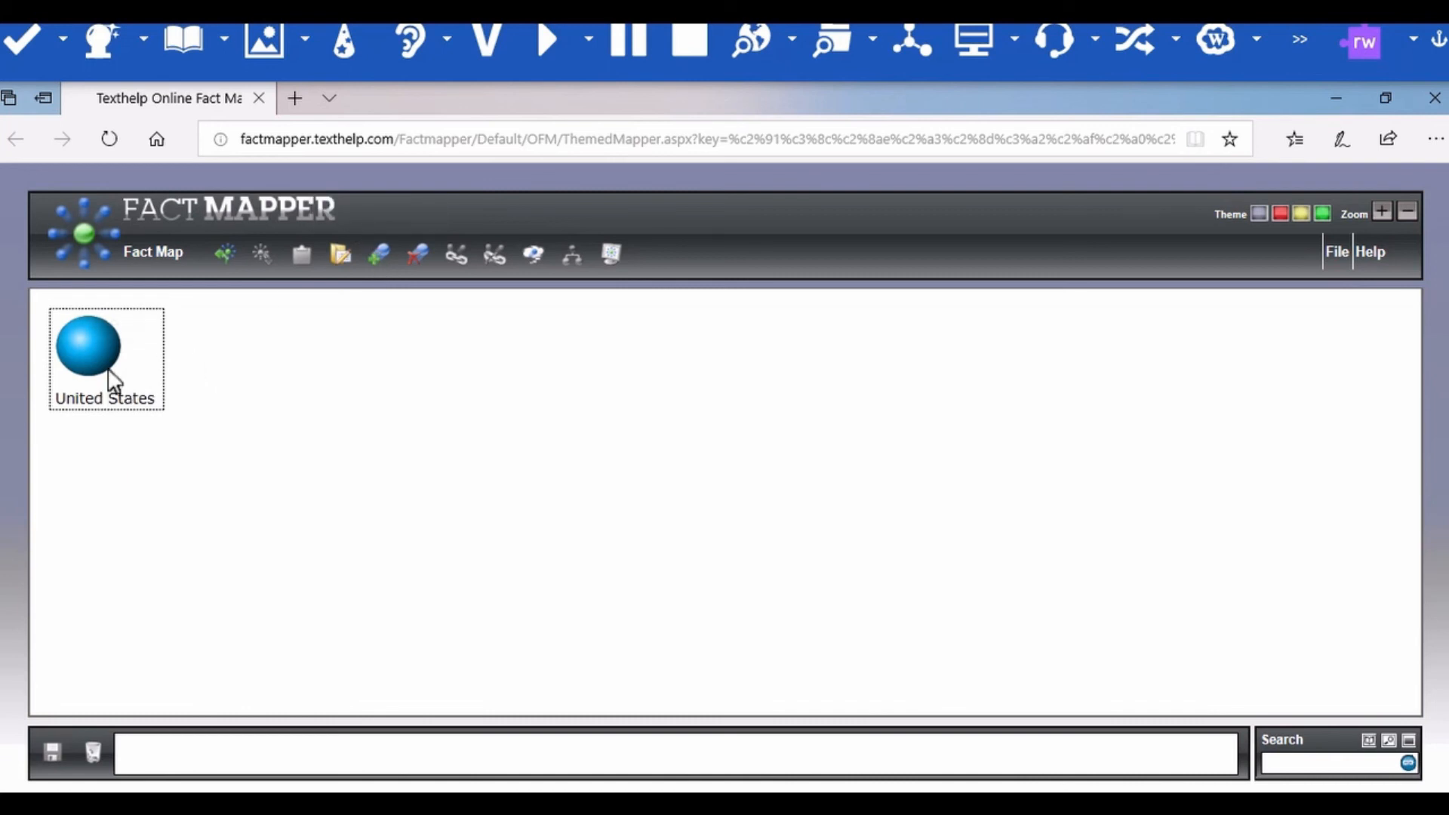
# - Add two elements linked to "United States", named "50 states" and "16 Territories"
pyautogui.click(379, 251)
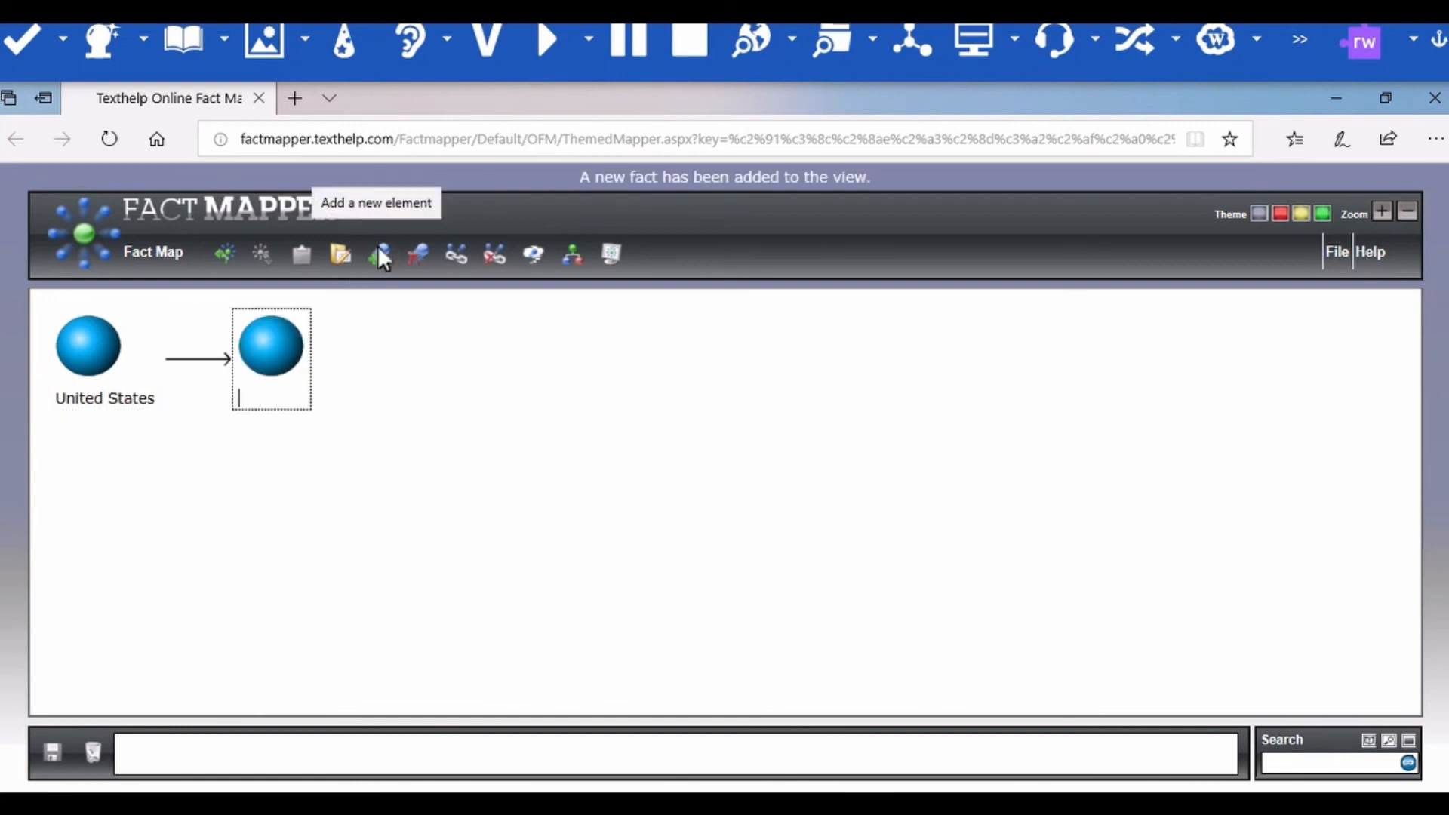
pyautogui.write('50 states')
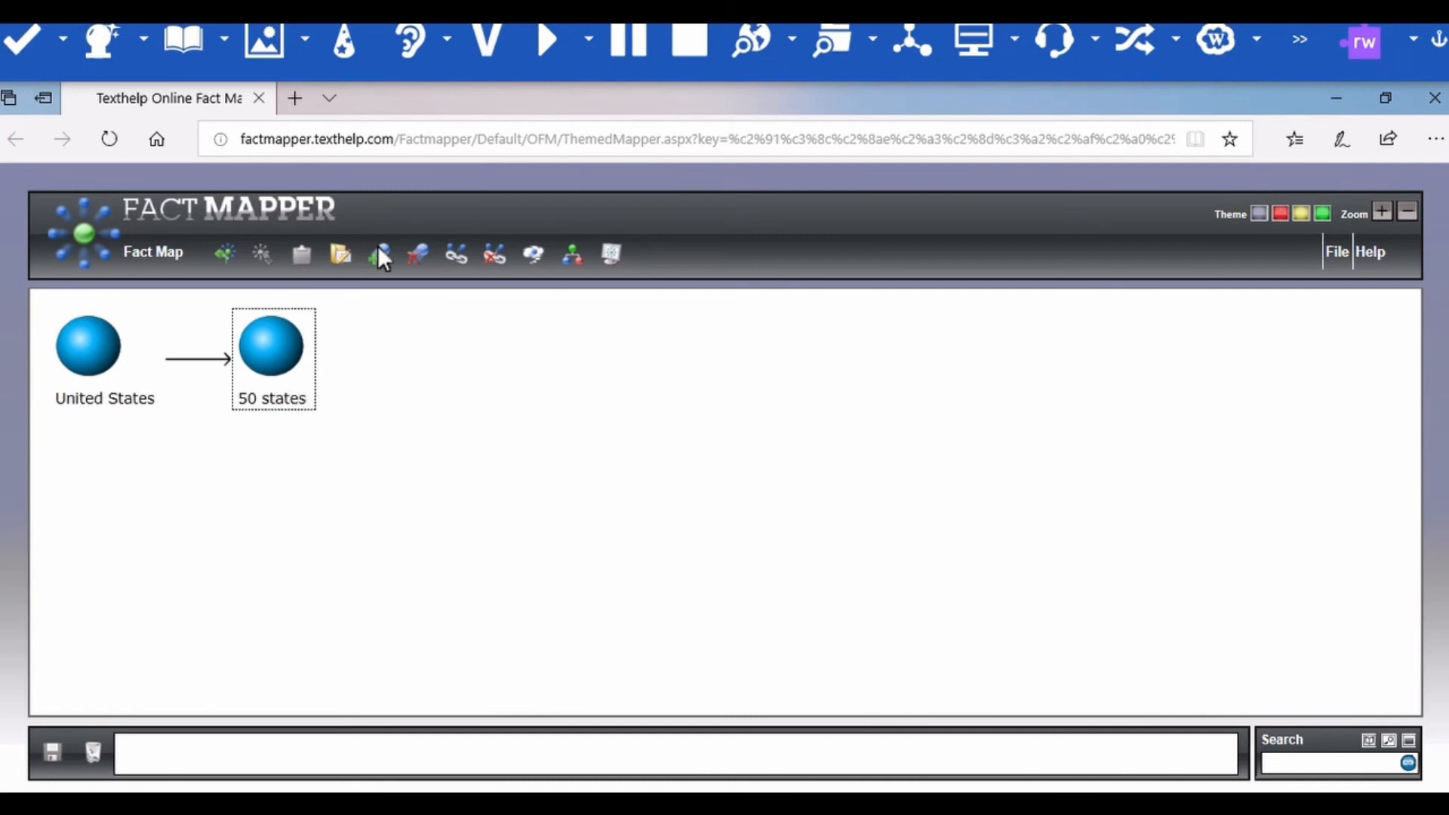
pyautogui.click(89, 375)
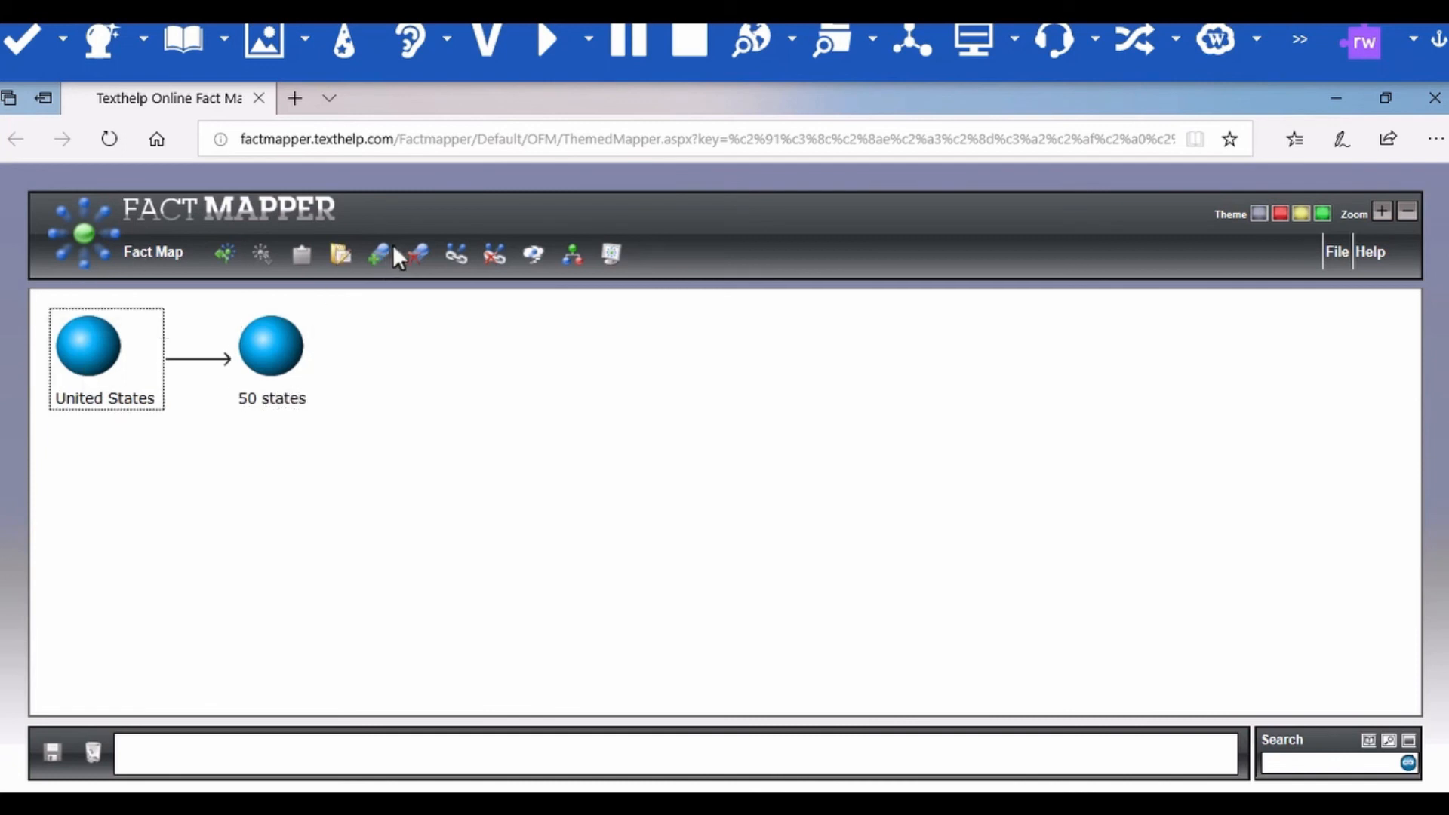
pyautogui.click(373, 253)
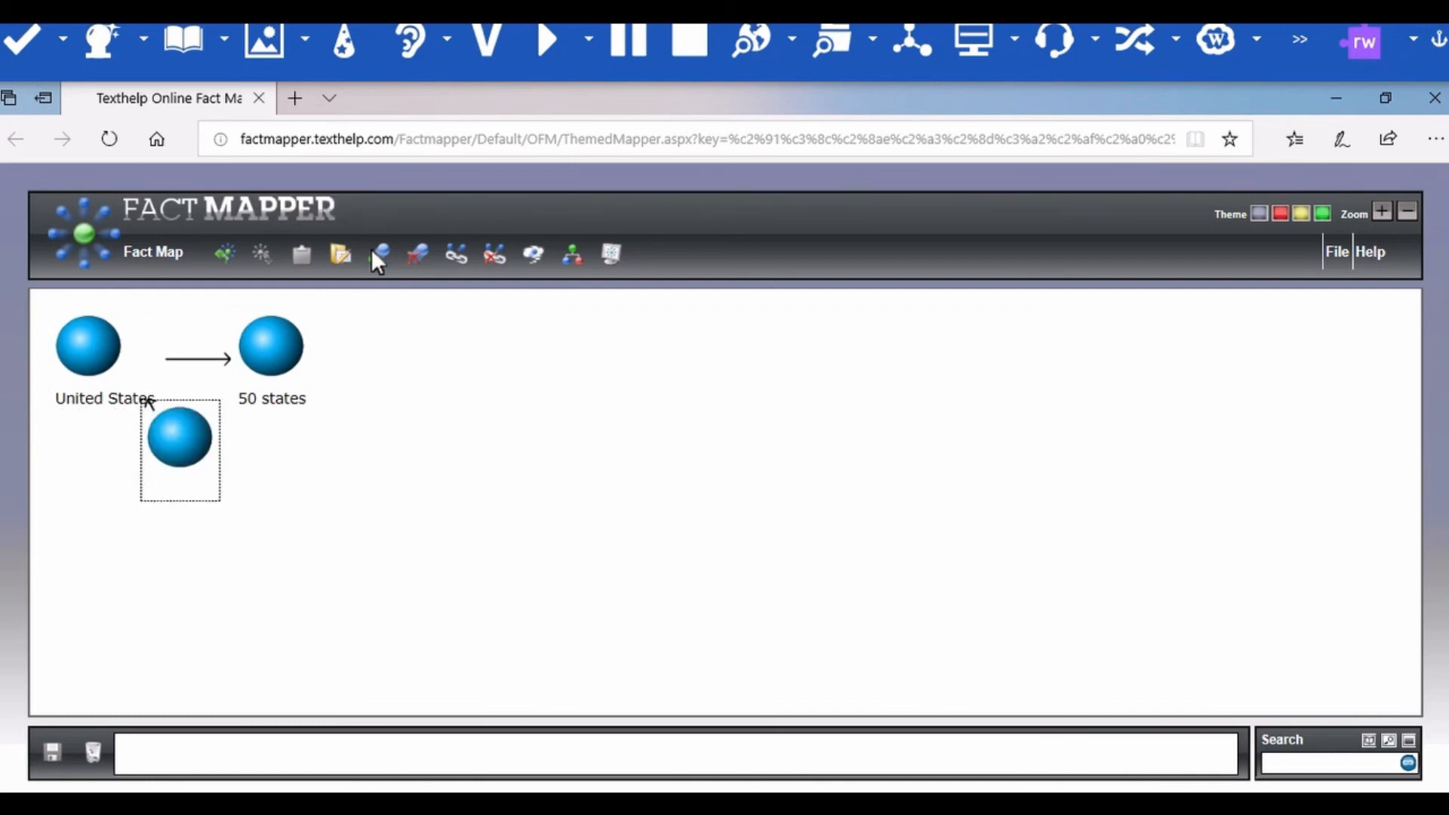
pyautogui.write('16 Territories')
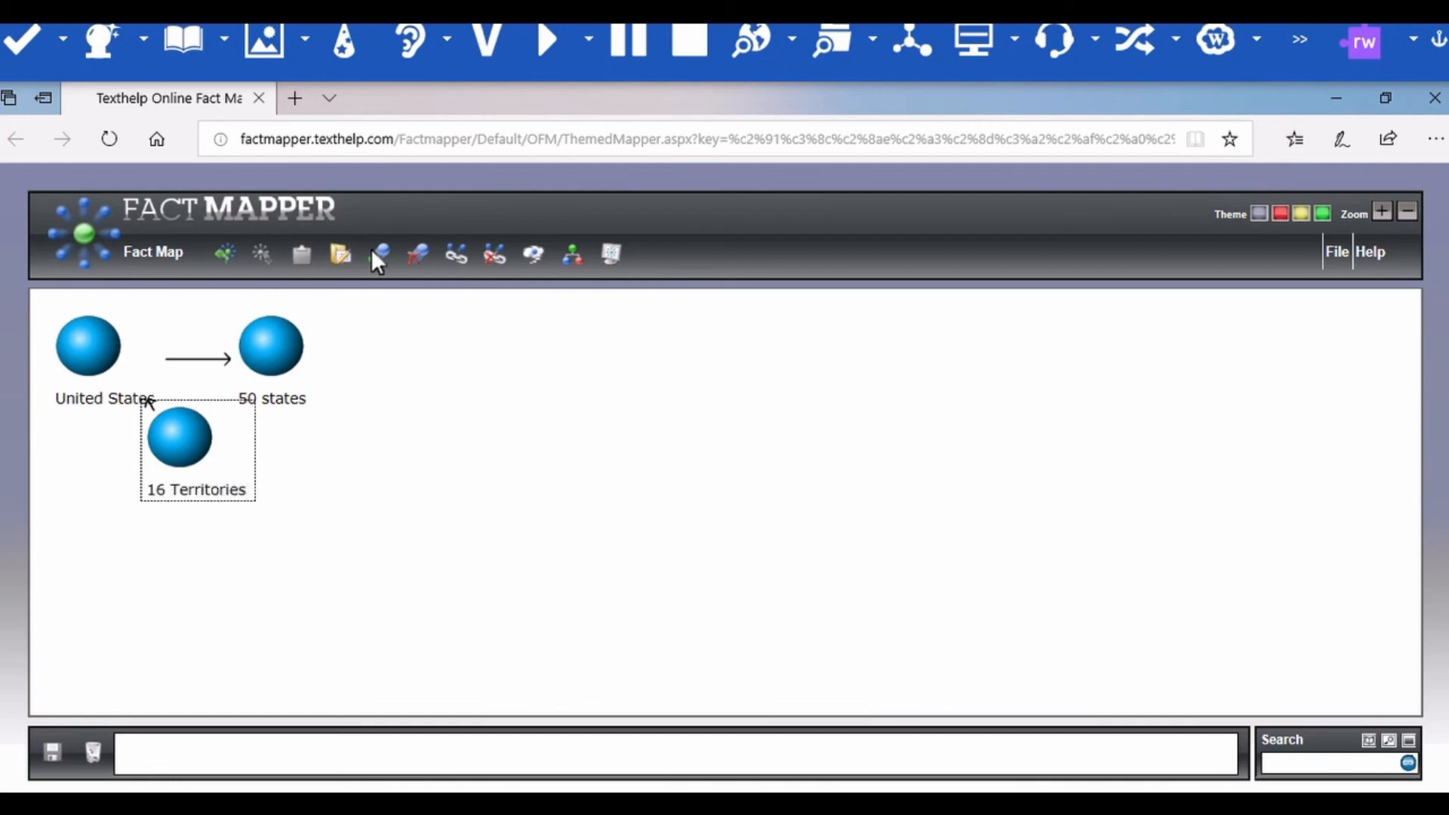
# - Add an element named "Alaska" linked to "50 states"
pyautogui.click(294, 345)
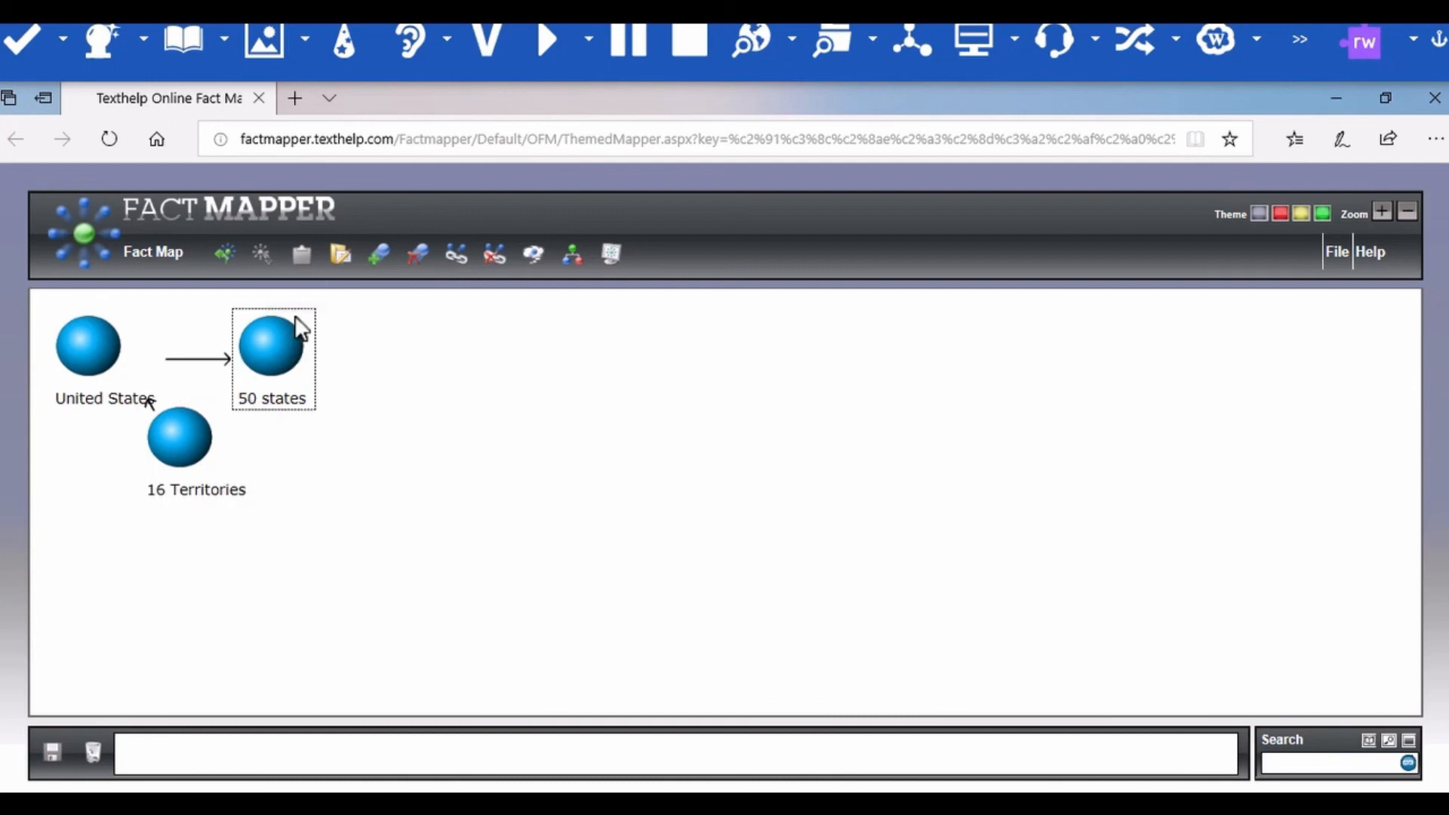
pyautogui.click(379, 254)
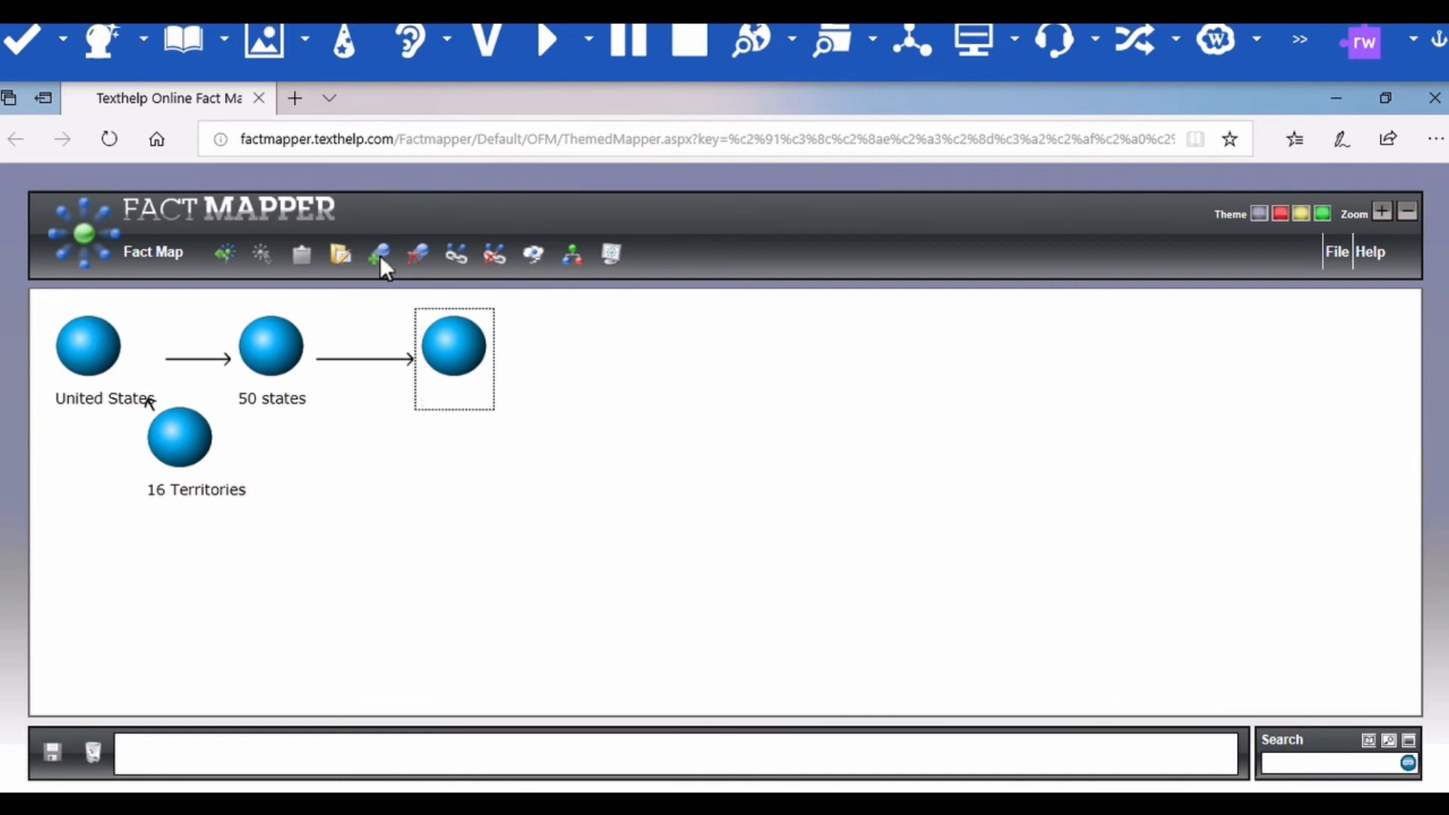
pyautogui.write('Alaska')
# - Add two elements linked to "16 Territories", named "Inhabited" and "Not Inhabited"
pyautogui.click(190, 468)
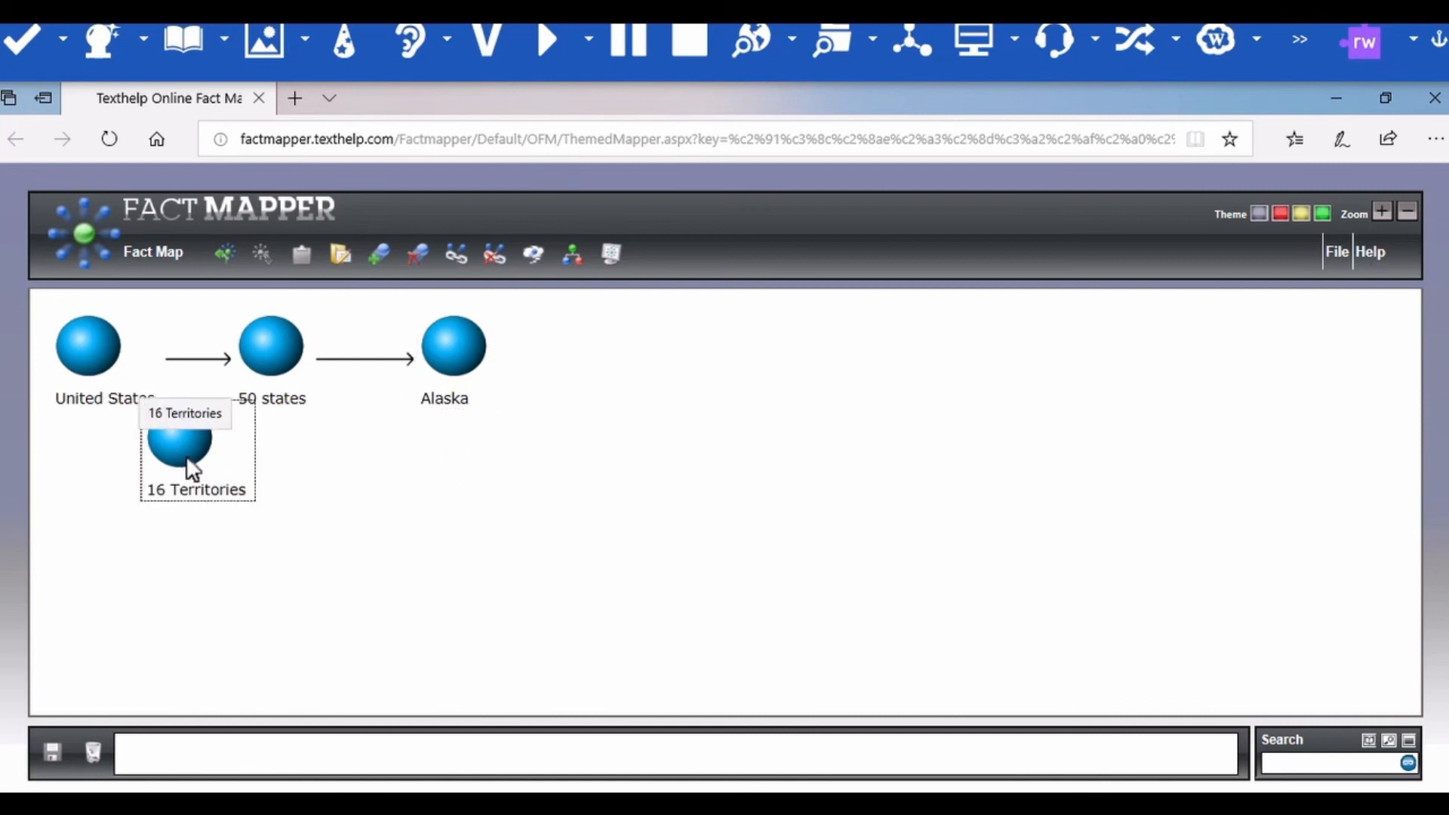
pyautogui.click(383, 248)
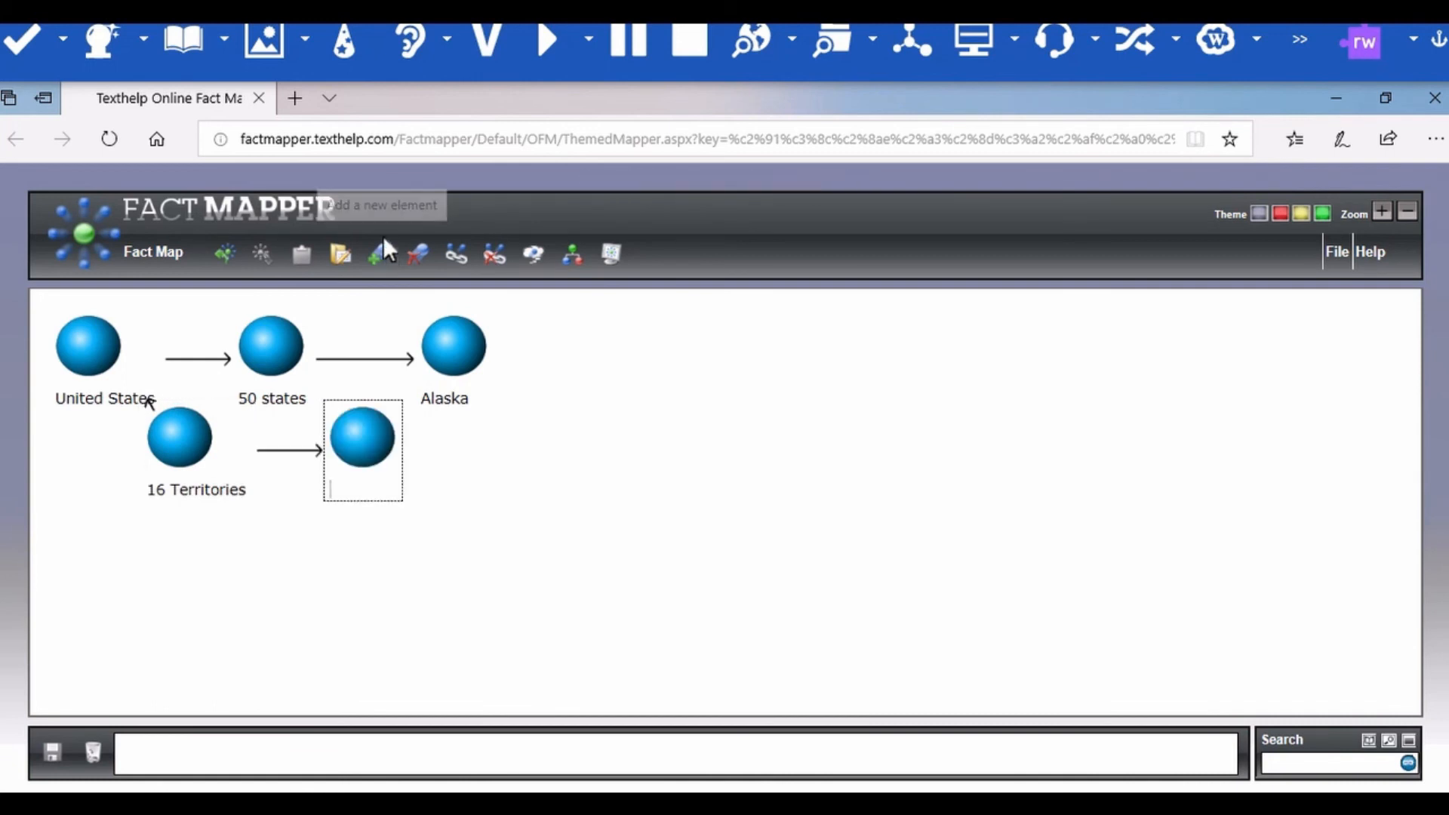
pyautogui.write('Inhabited')
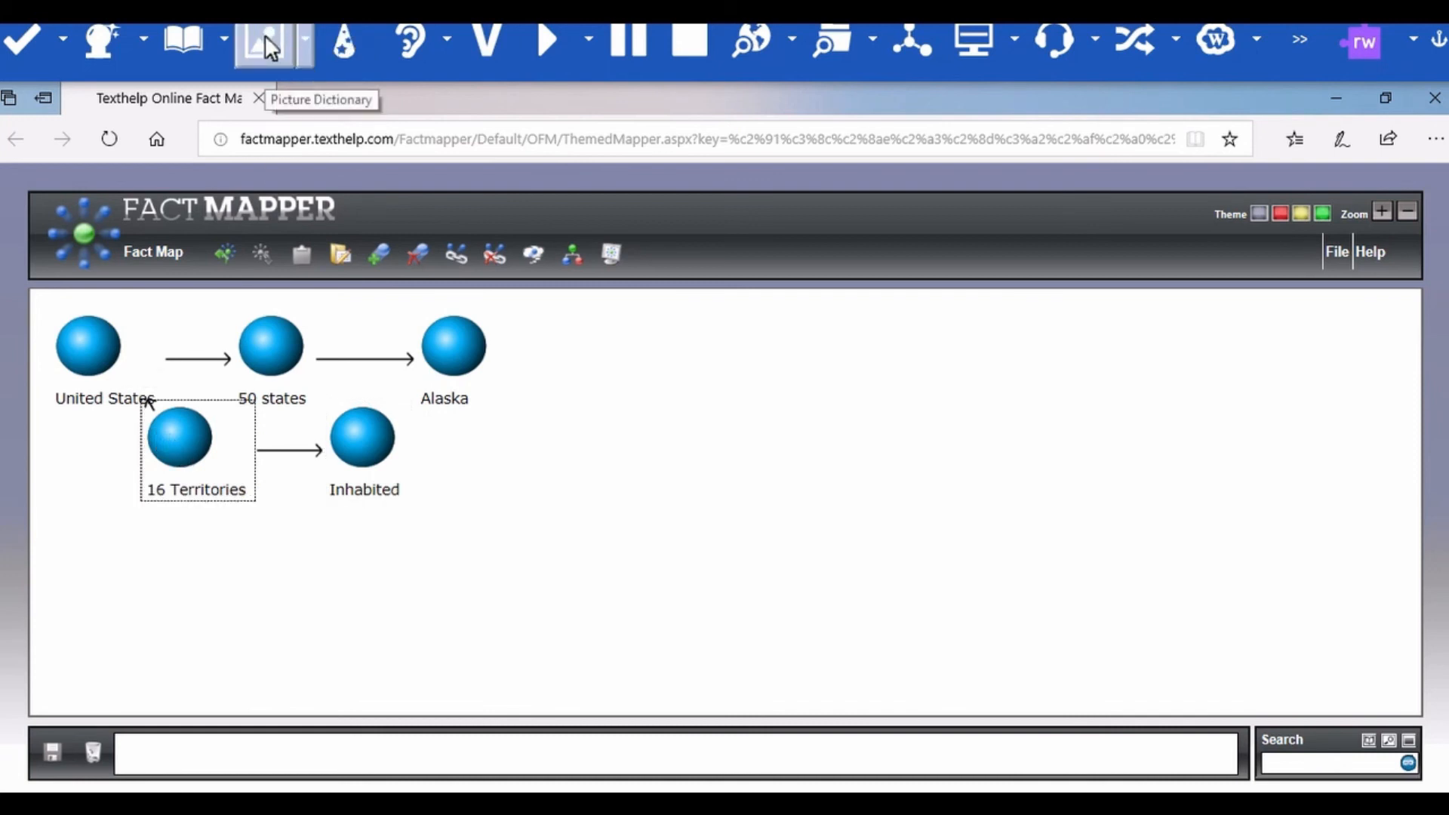
pyautogui.click(379, 257)
pyautogui.write('Not ')
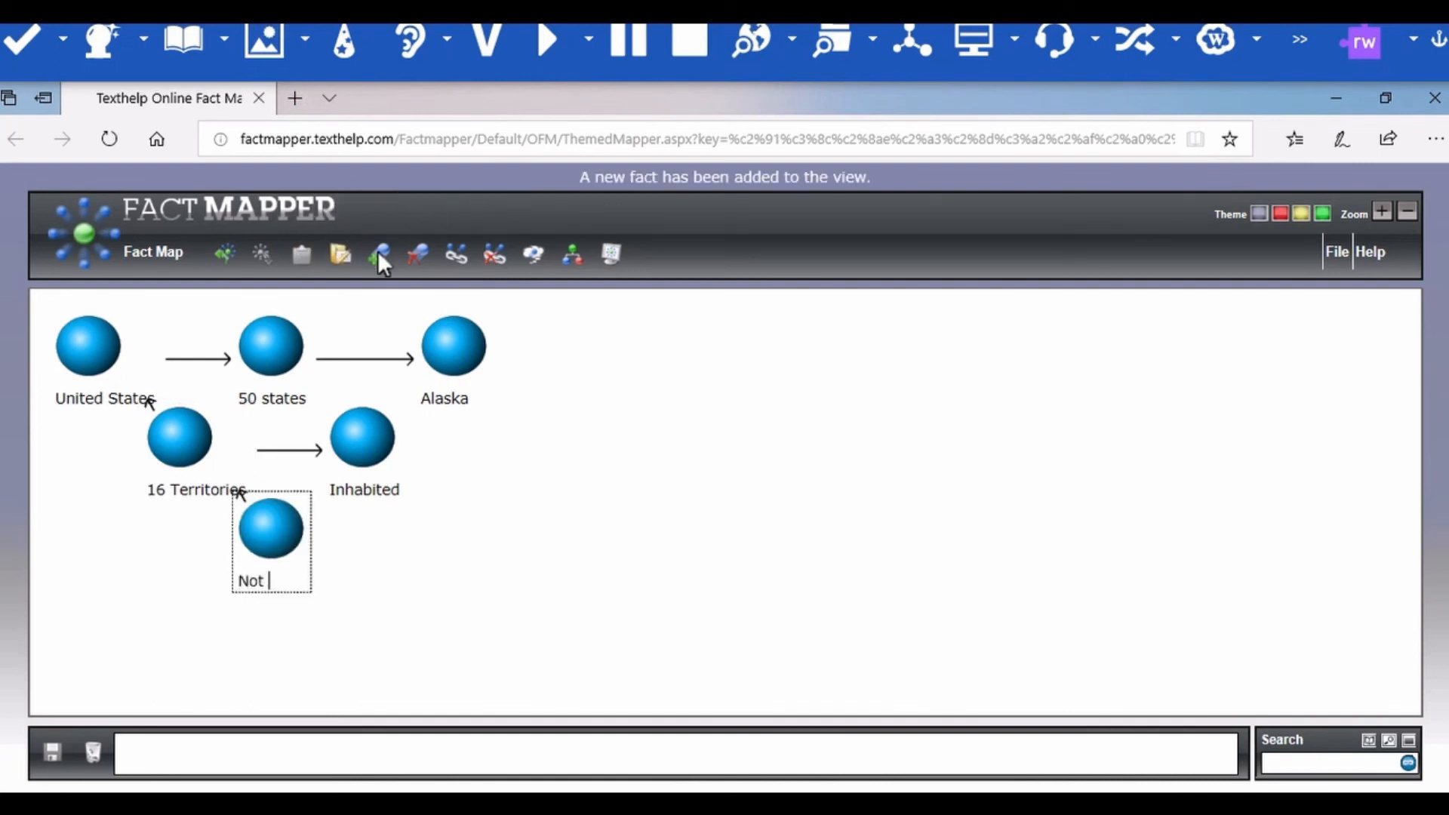
pyautogui.write('Inhabited')
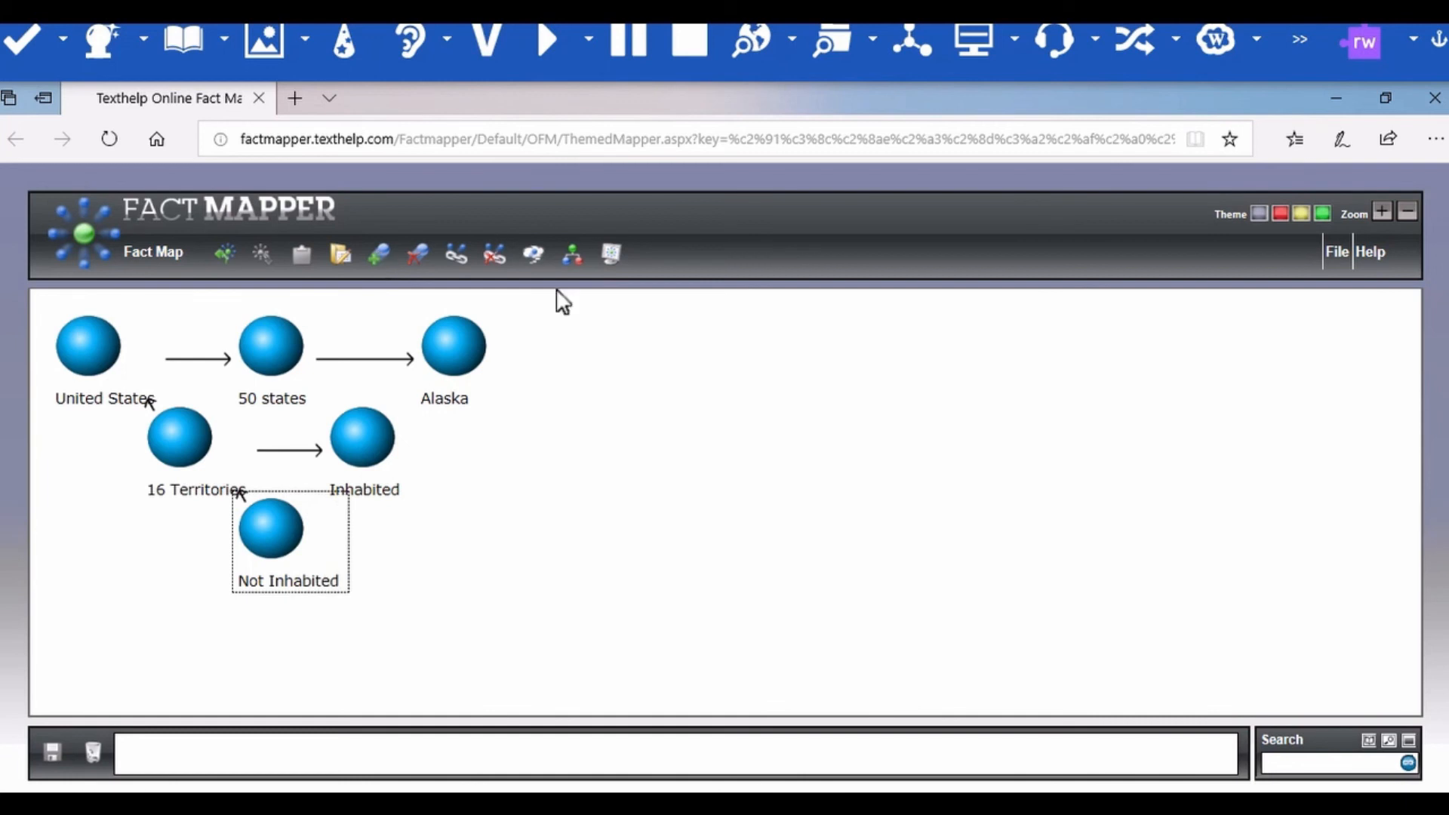
# - Arrange the fact map as a Top Down Tree, then close Fact Mapper
pyautogui.click(401, 454)
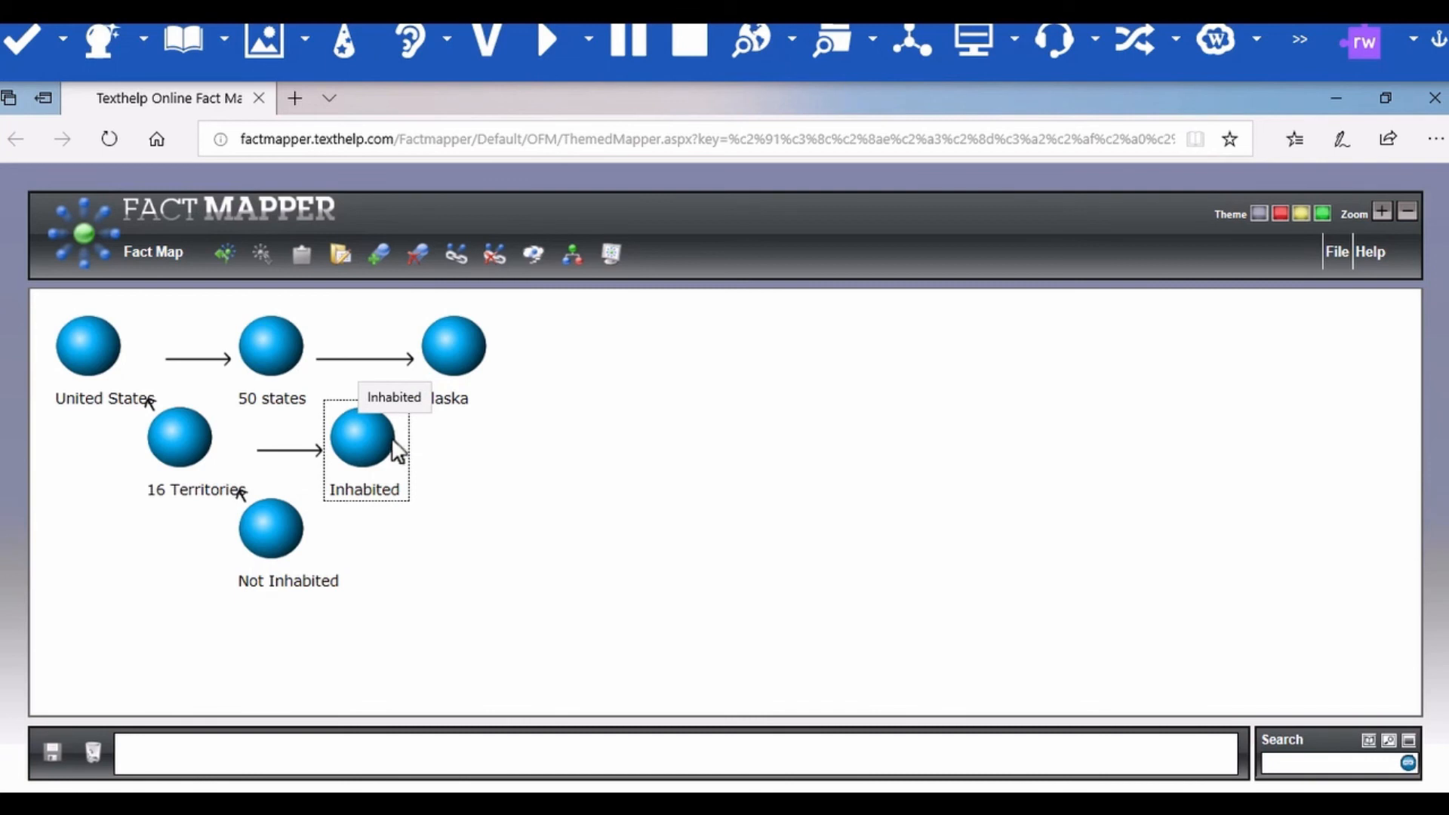
pyautogui.click(572, 254)
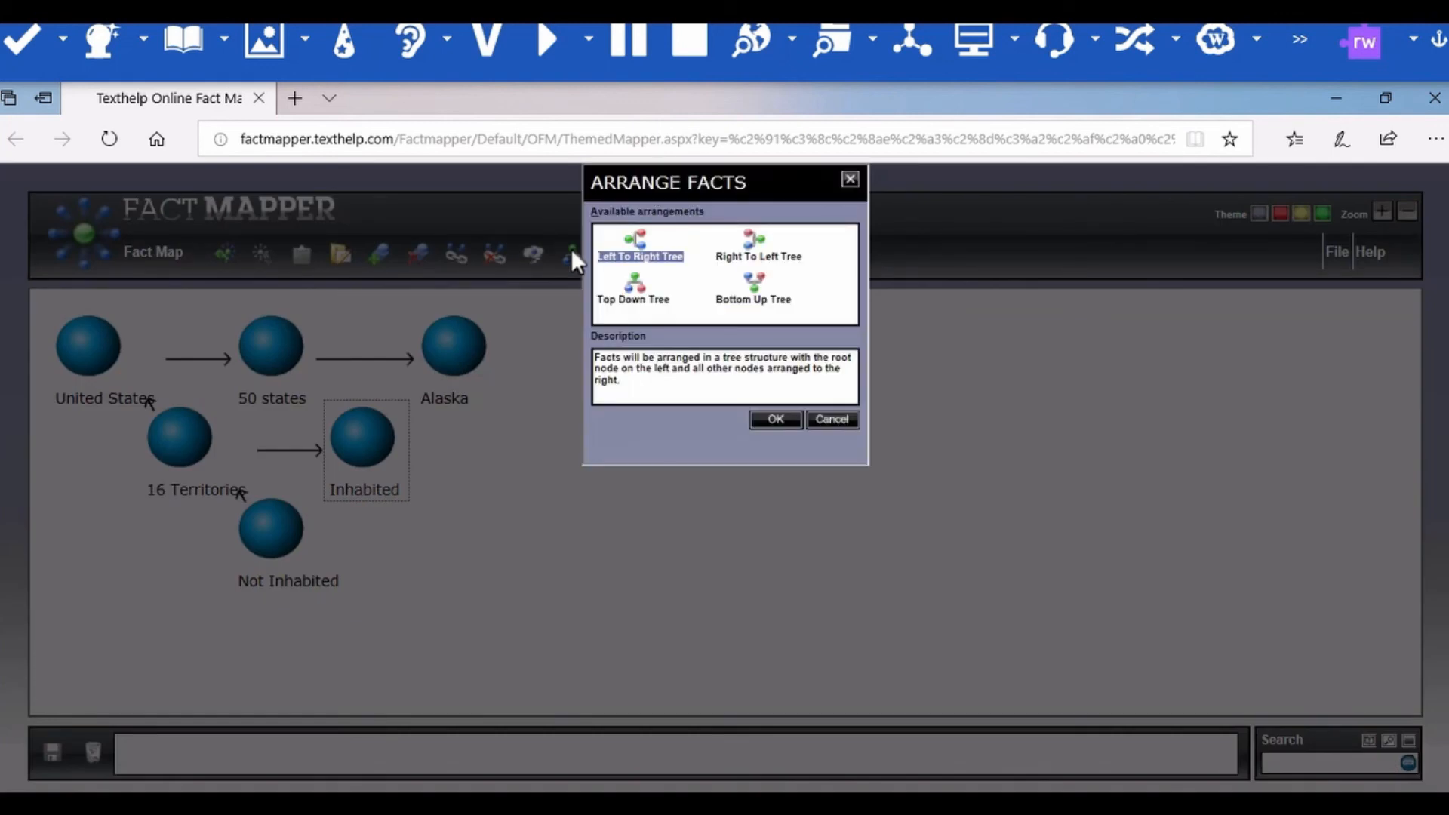
pyautogui.click(640, 296)
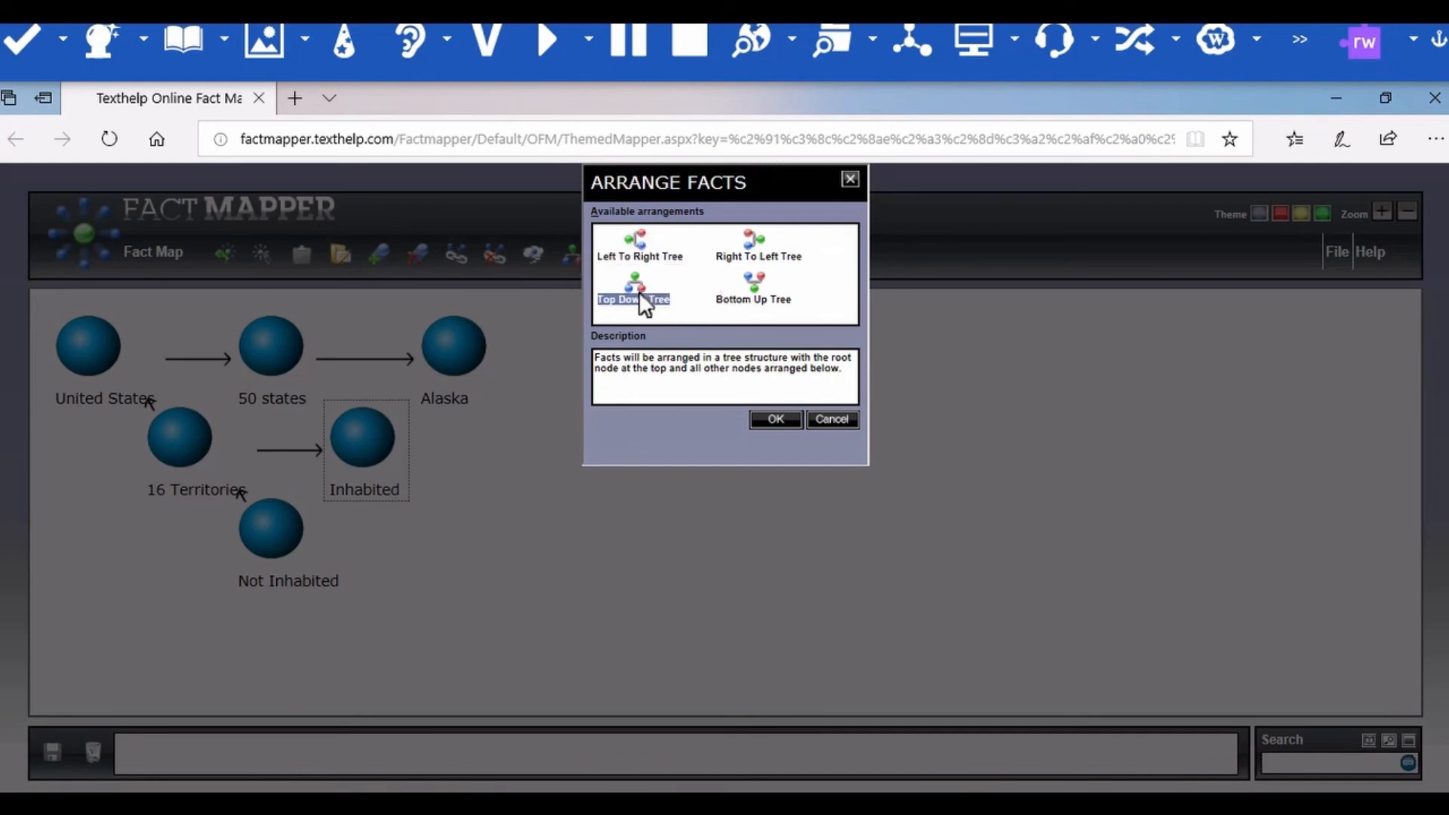
pyautogui.click(773, 418)
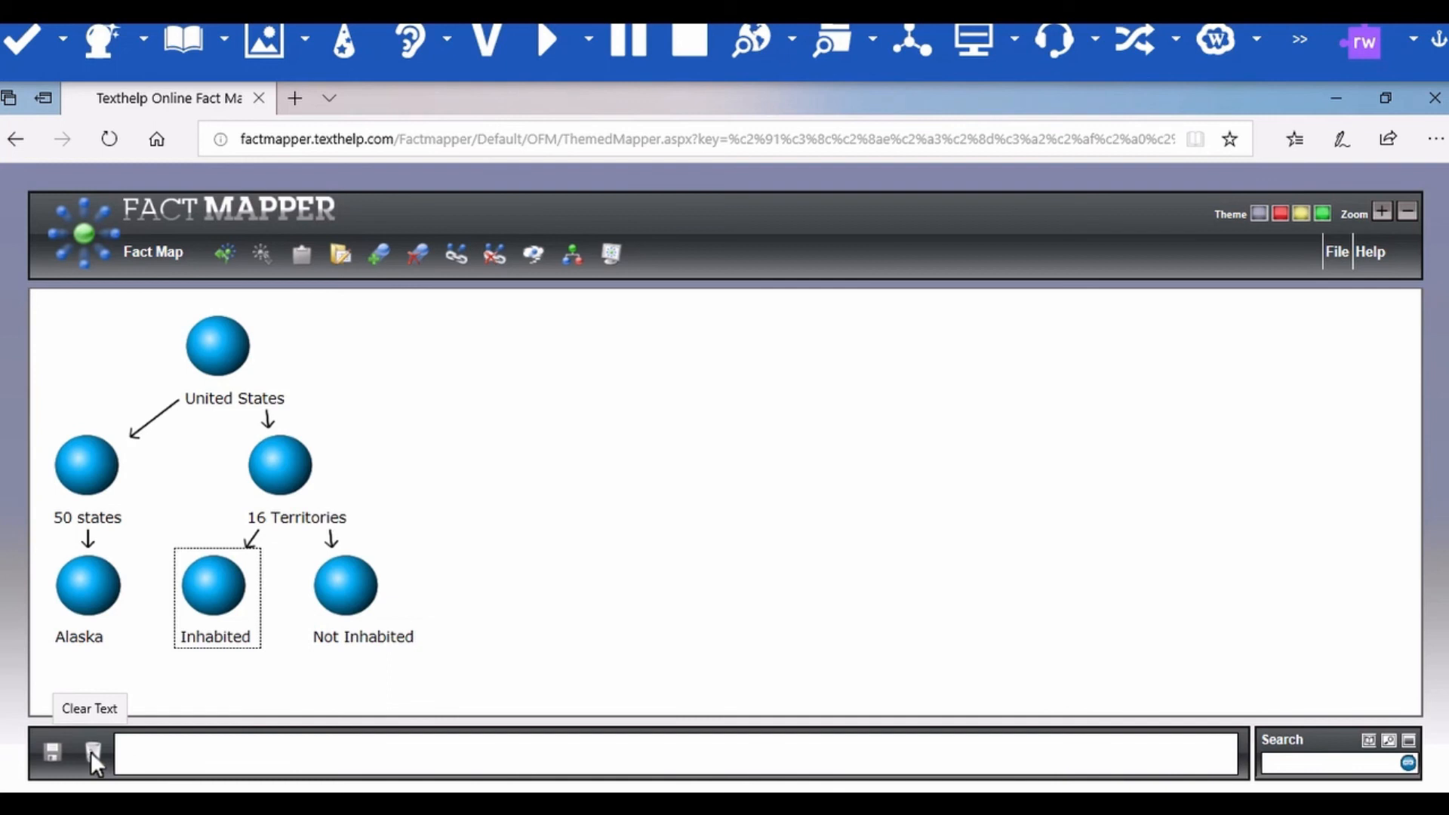
pyautogui.click(1434, 98)
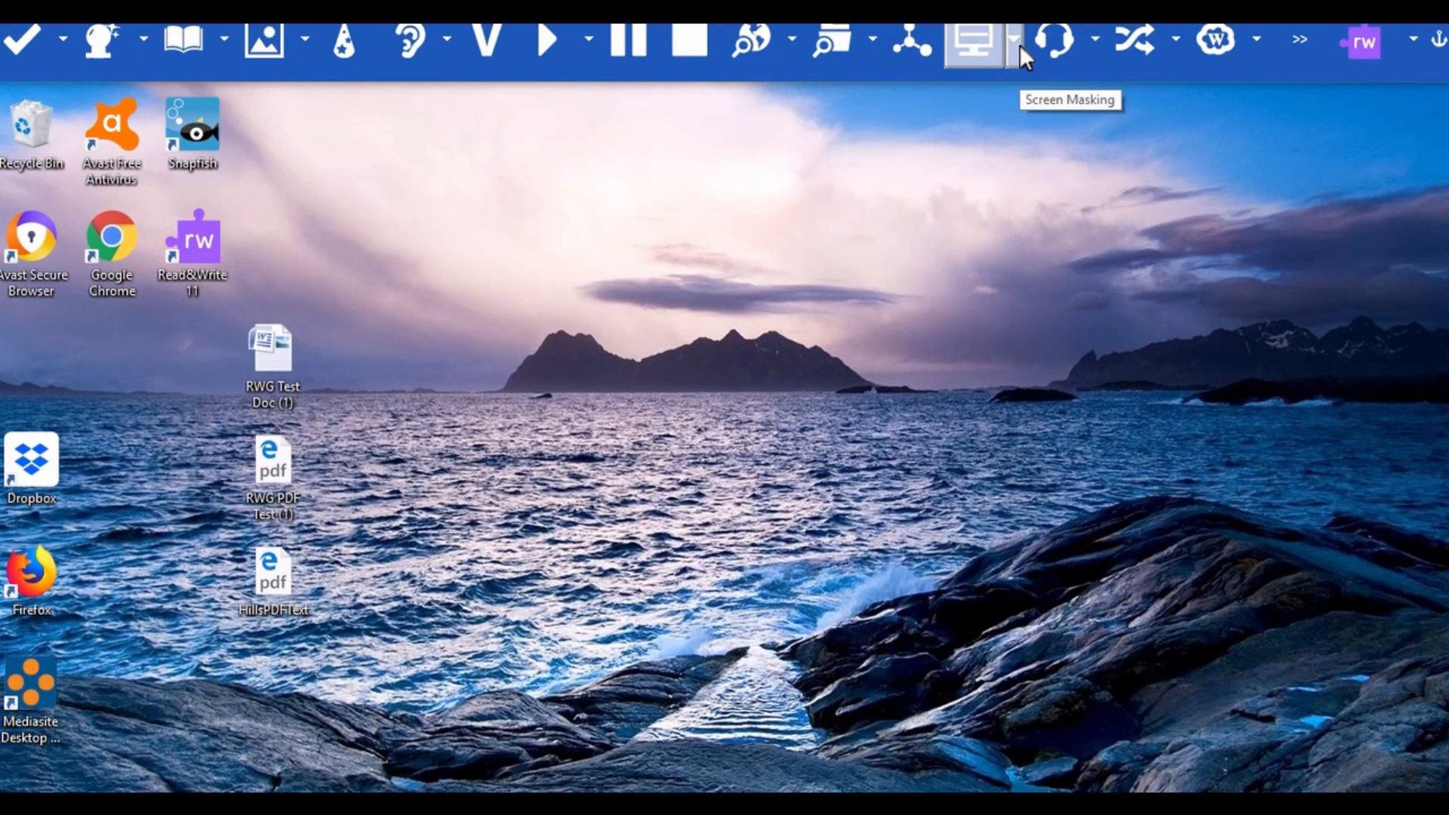
# - Open the Screen Masking options and set the masking color to red
pyautogui.click(1014, 39)
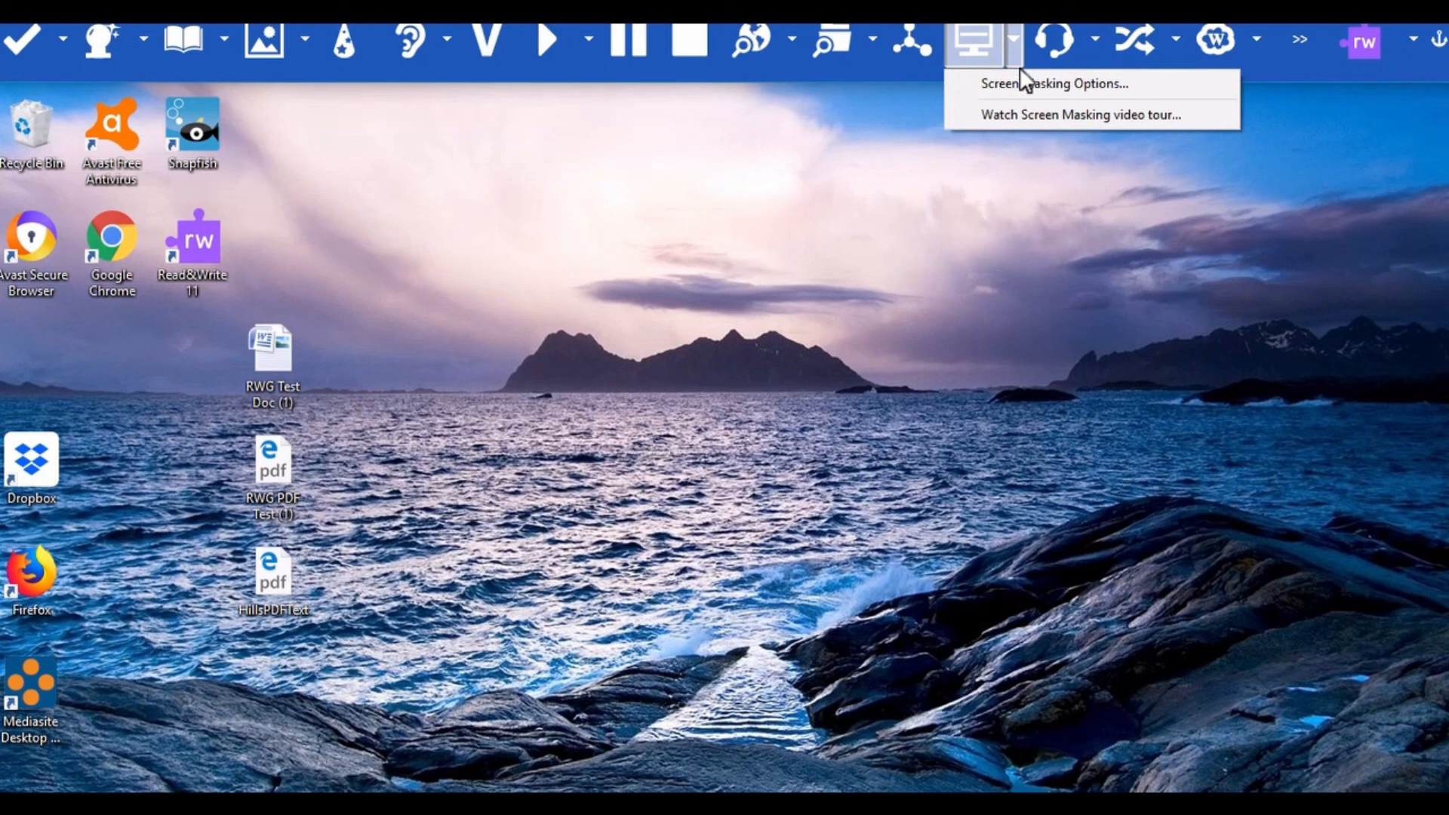
pyautogui.click(1021, 77)
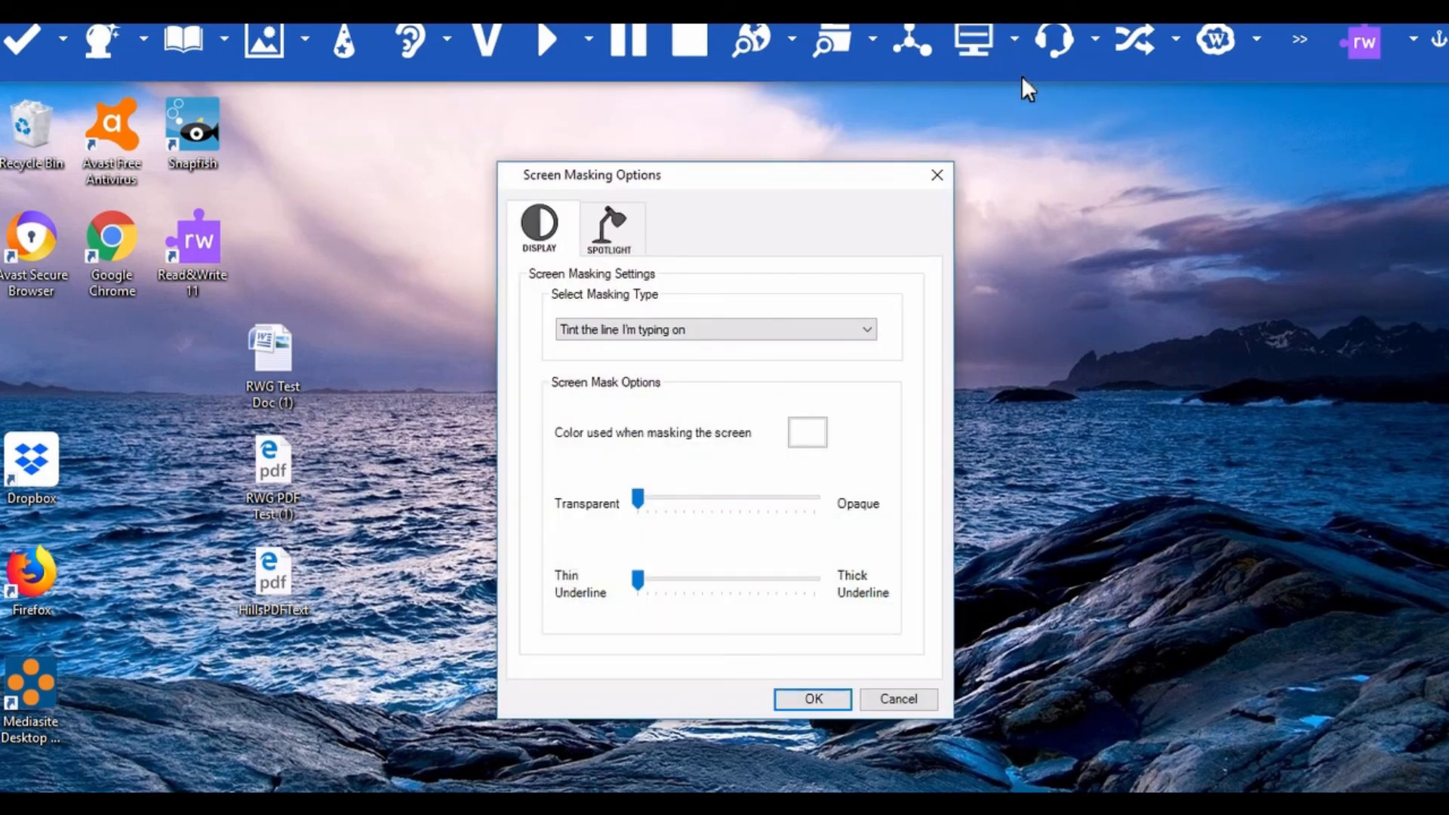
pyautogui.click(822, 432)
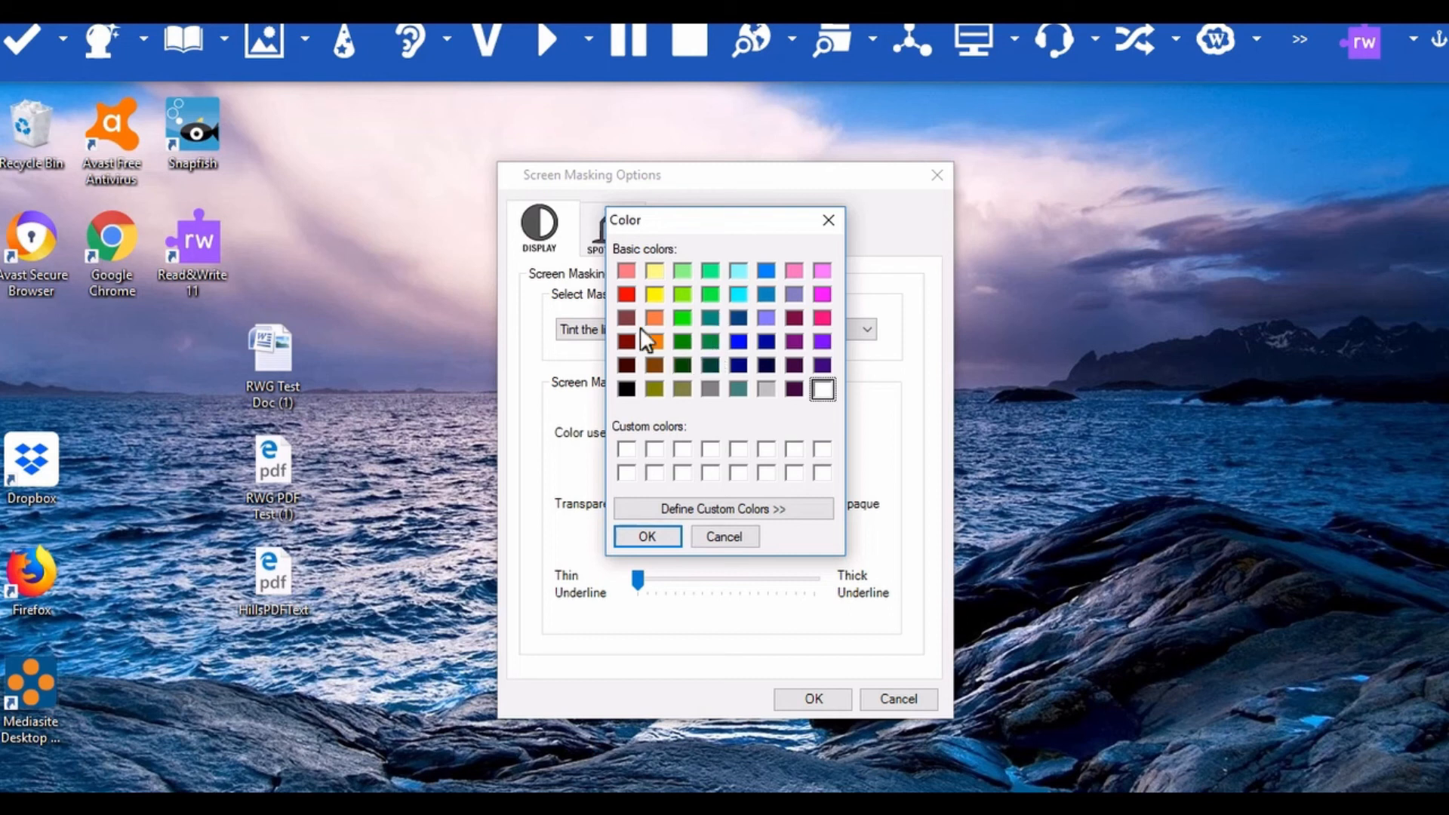
pyautogui.click(626, 295)
pyautogui.click(657, 536)
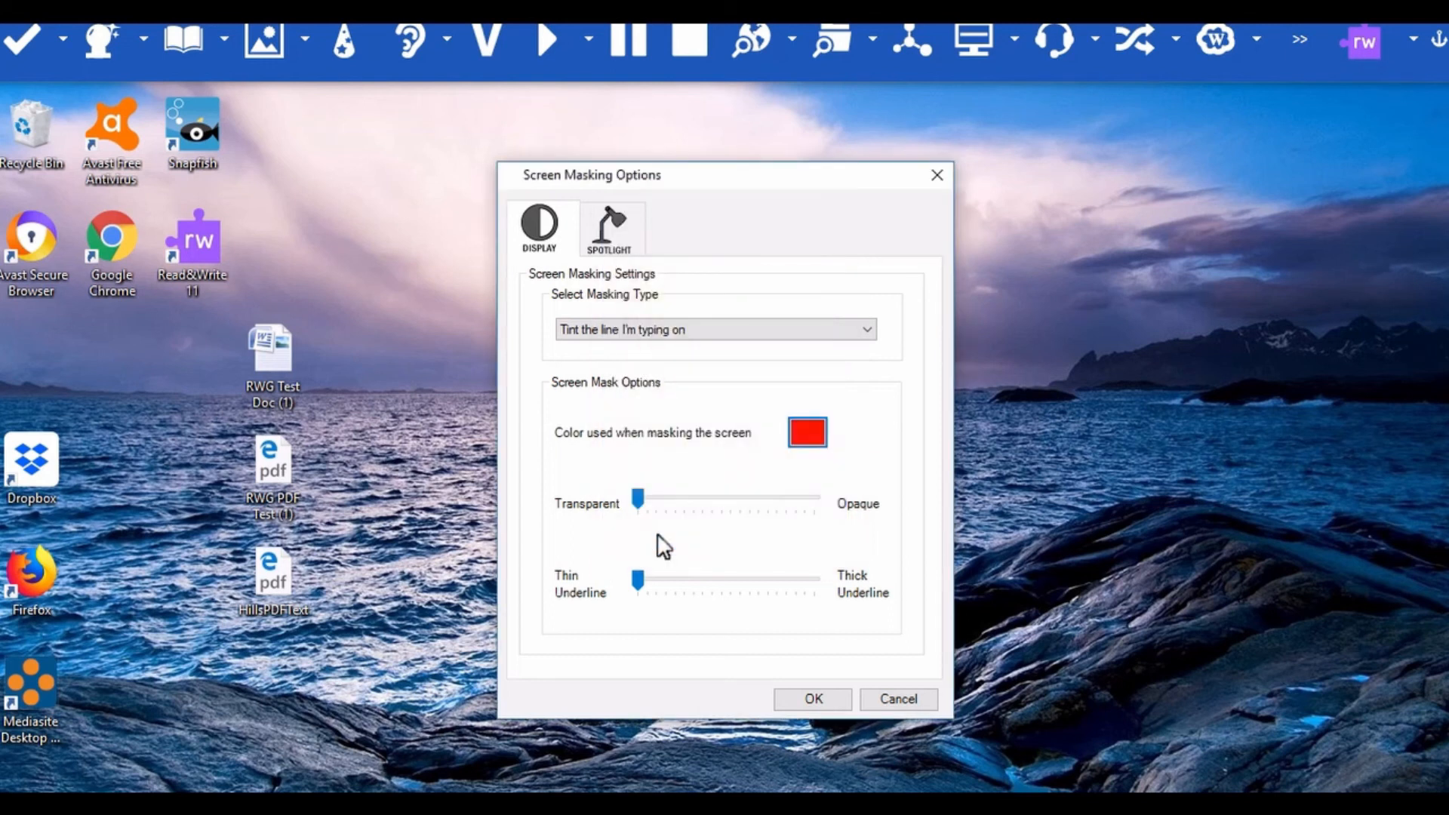
# - Set the masking type to "Tint my whole screen" and raise the mask's opacity to roughly three quarters
pyautogui.click(785, 332)
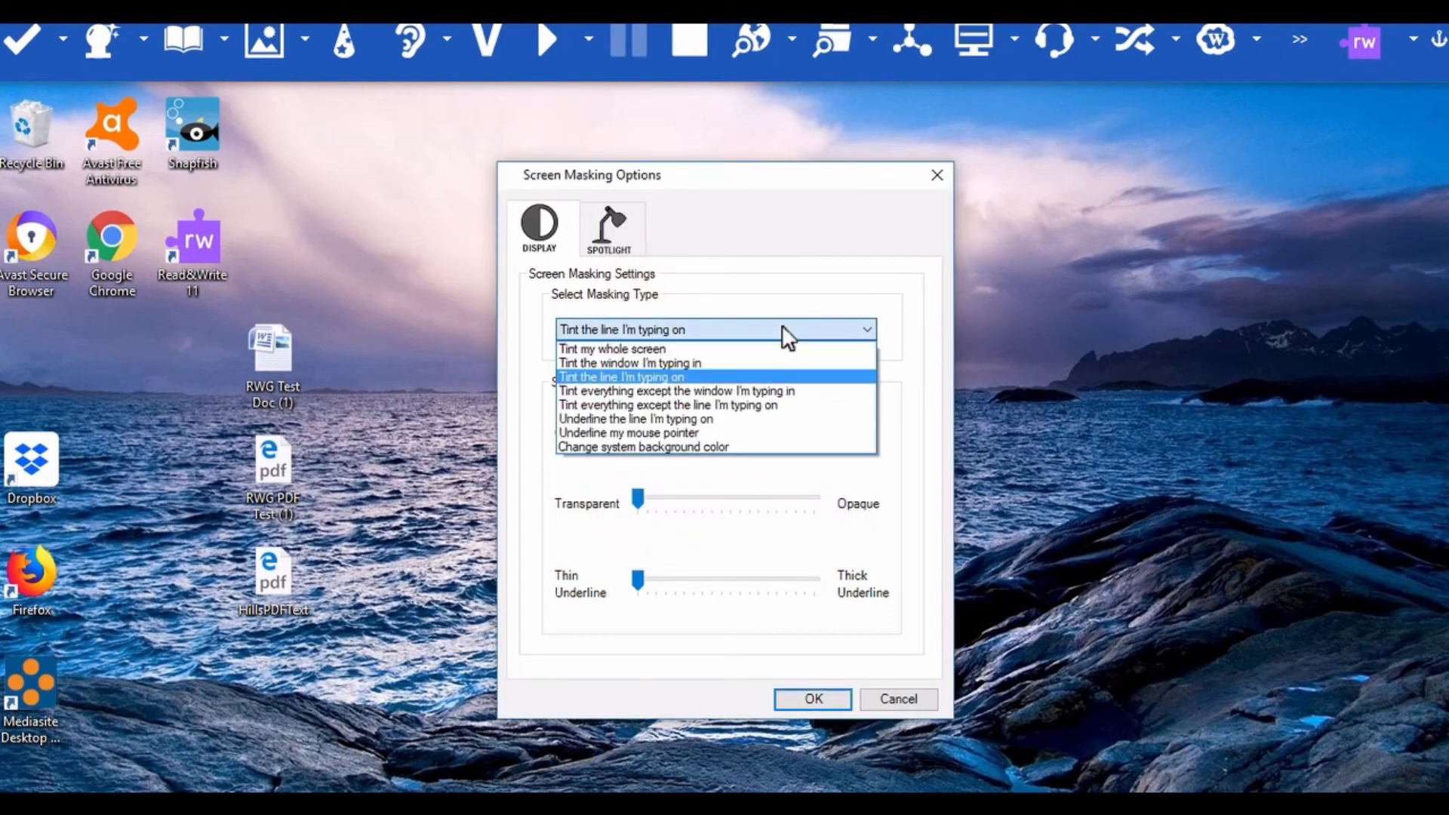
pyautogui.click(768, 352)
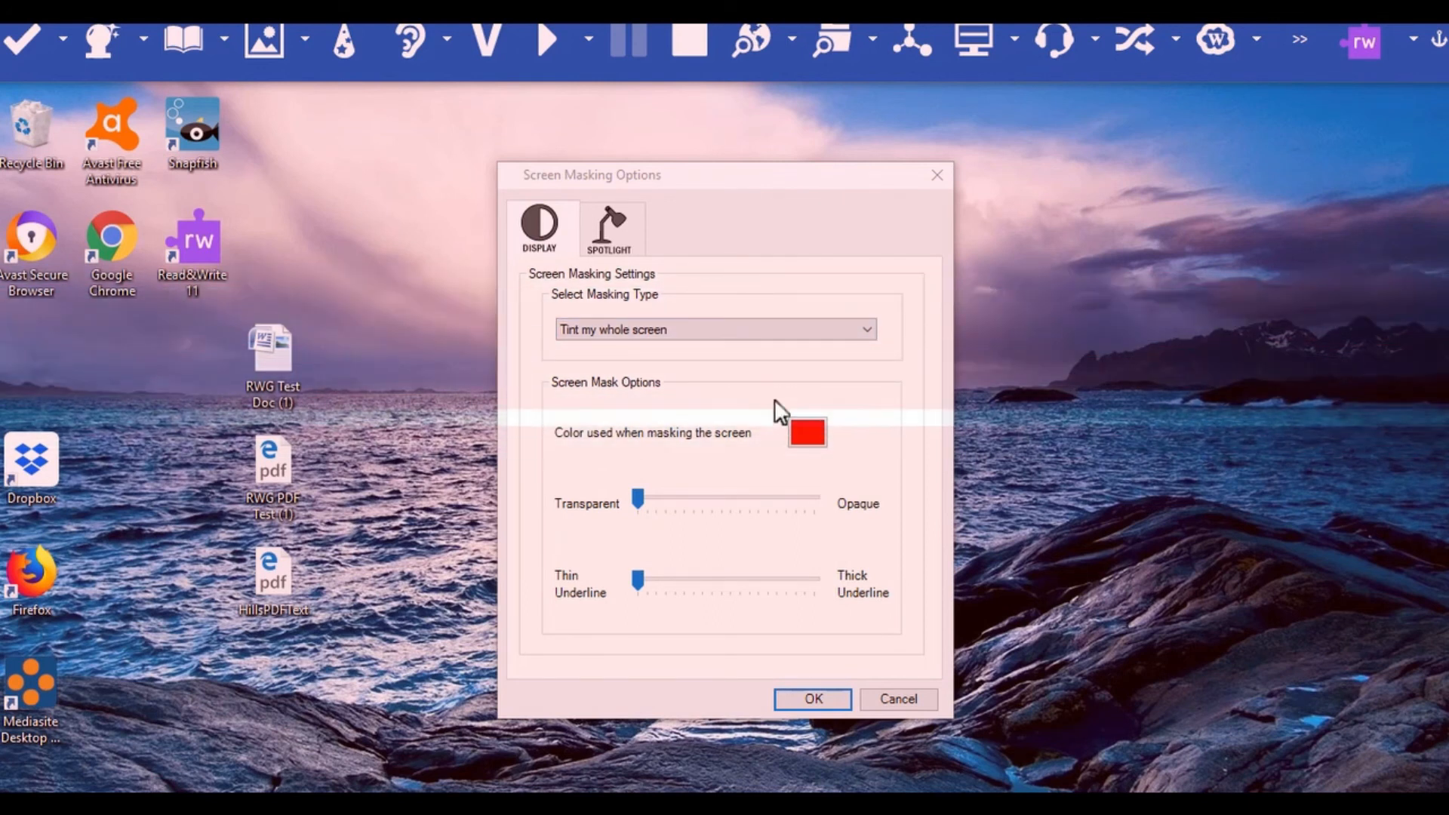
pyautogui.click(641, 501)
pyautogui.moveTo(642, 504); pyautogui.dragTo(770, 510)
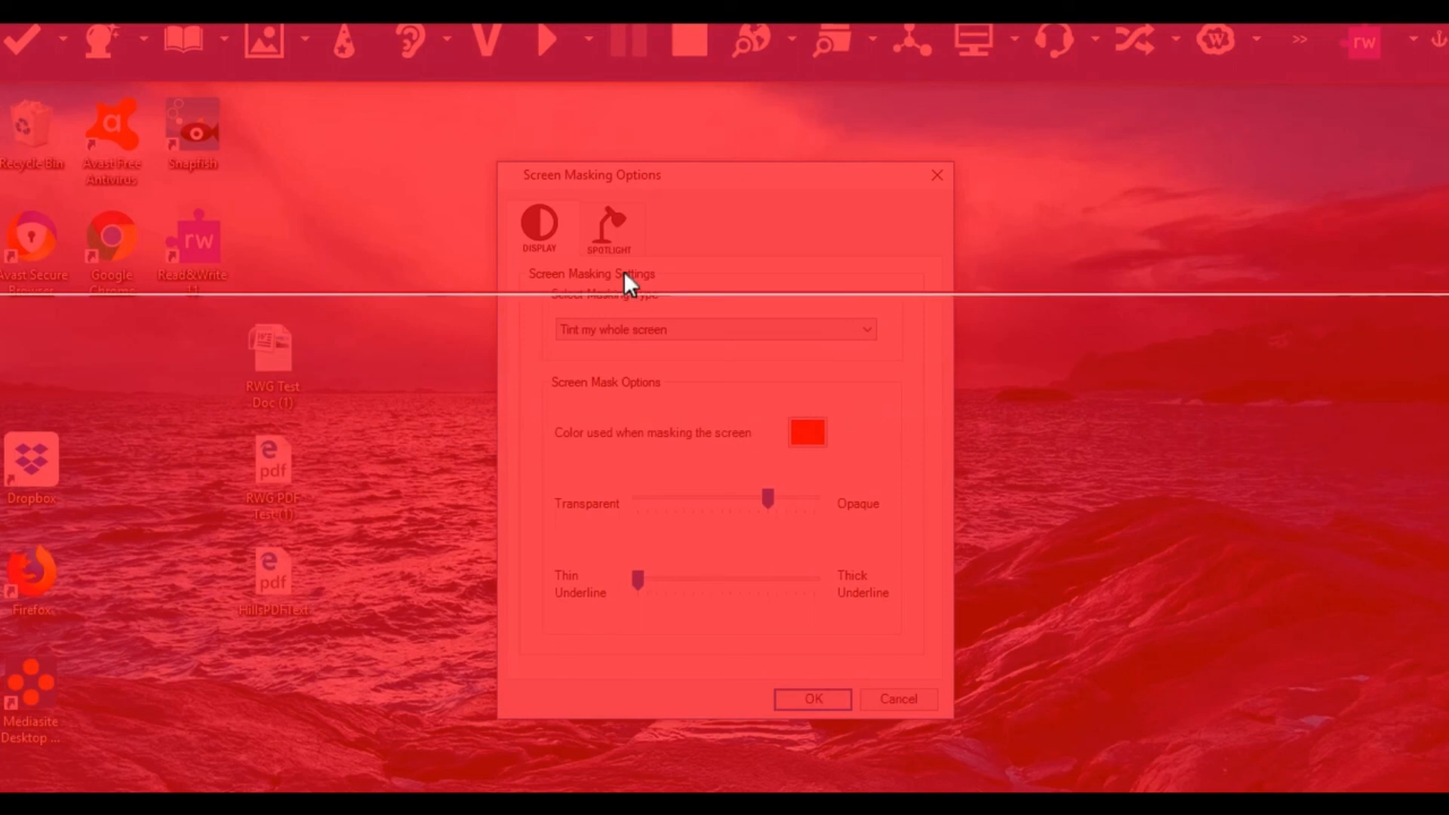
# - In the mouse spotlight settings, change the spotlight color to dark purple
pyautogui.click(610, 230)
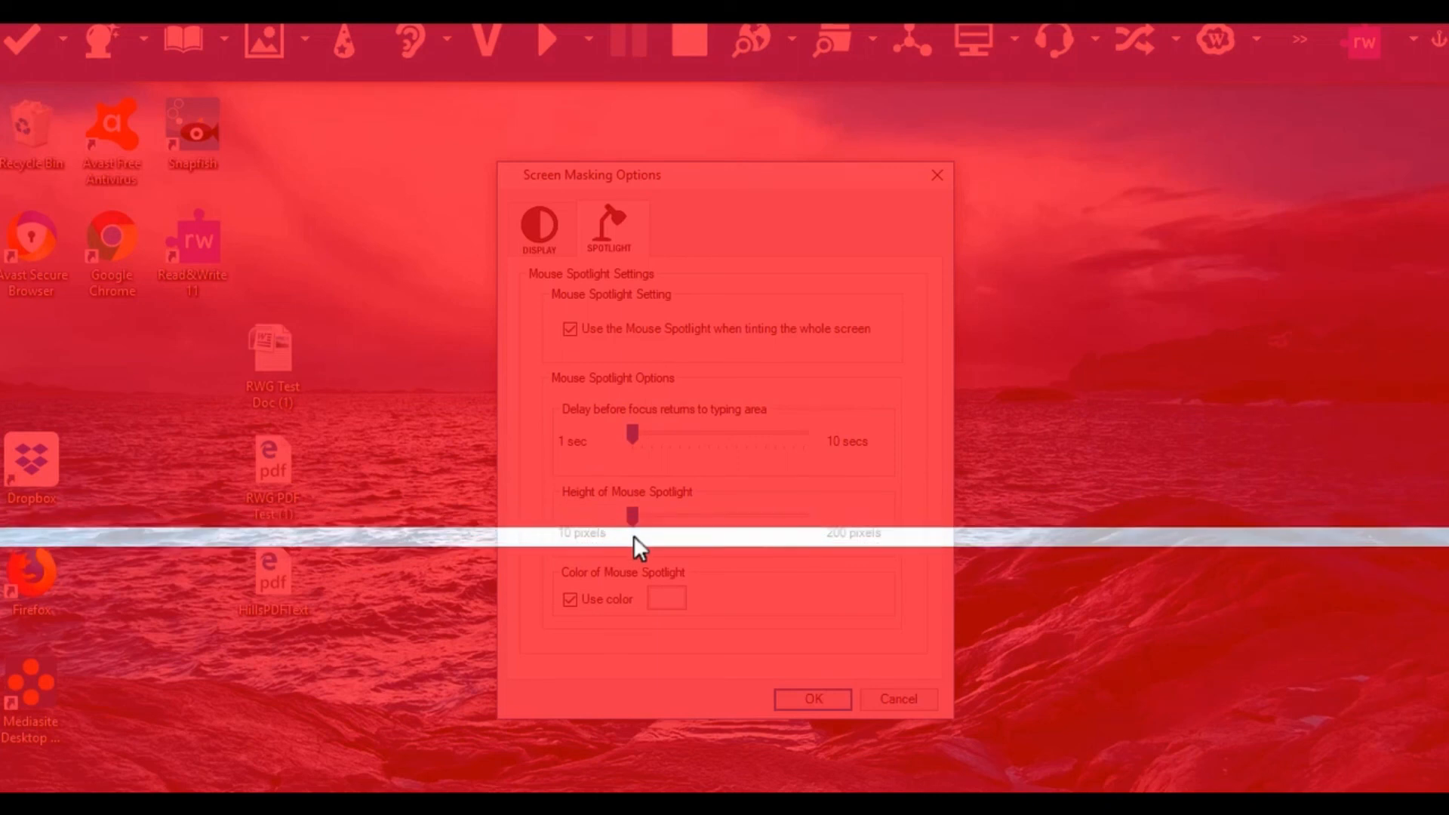
pyautogui.moveTo(632, 517)
pyautogui.mouseDown()
pyautogui.moveTo(710, 522)
pyautogui.moveTo(624, 522)
pyautogui.mouseUp()
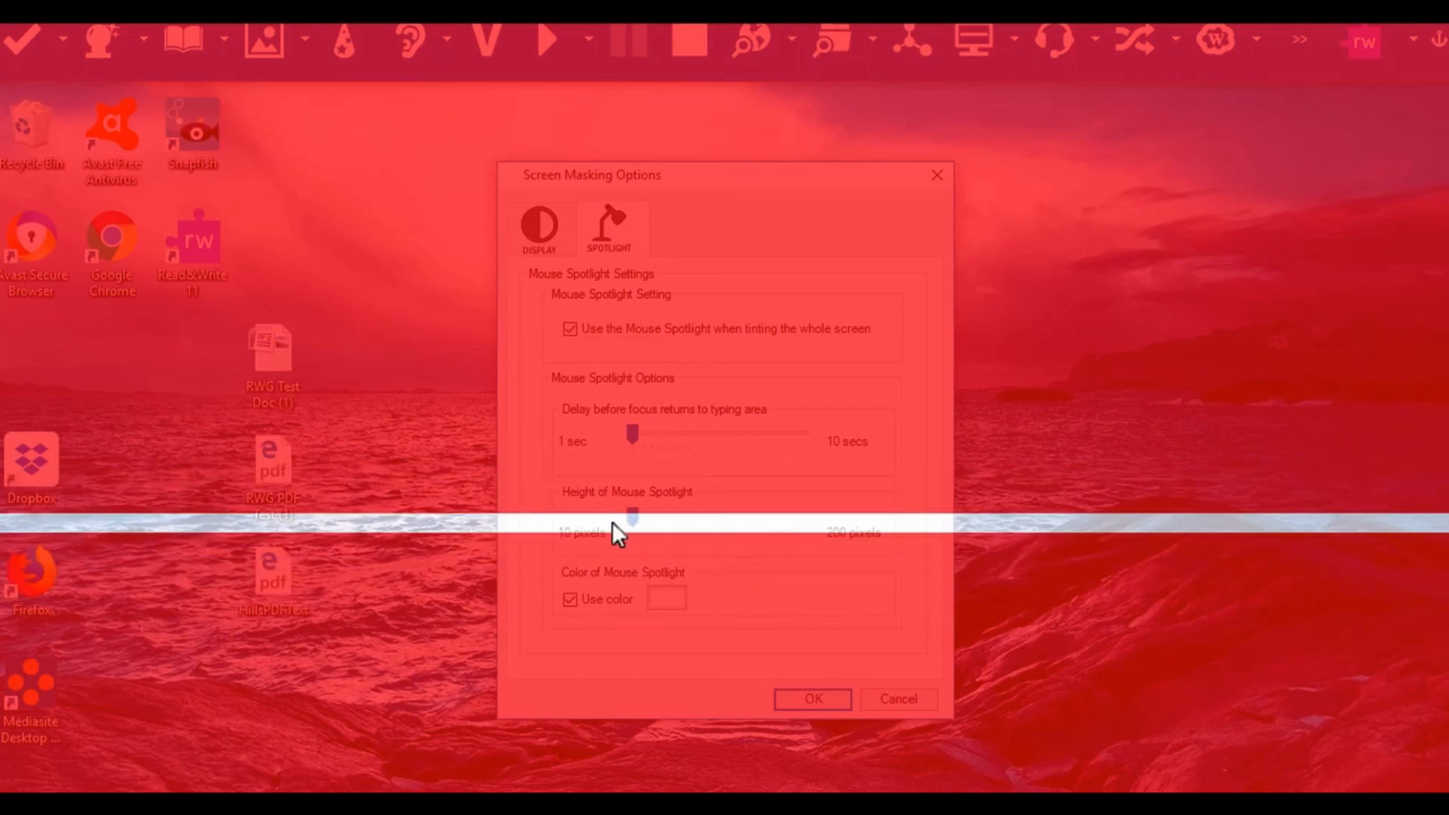
pyautogui.click(667, 598)
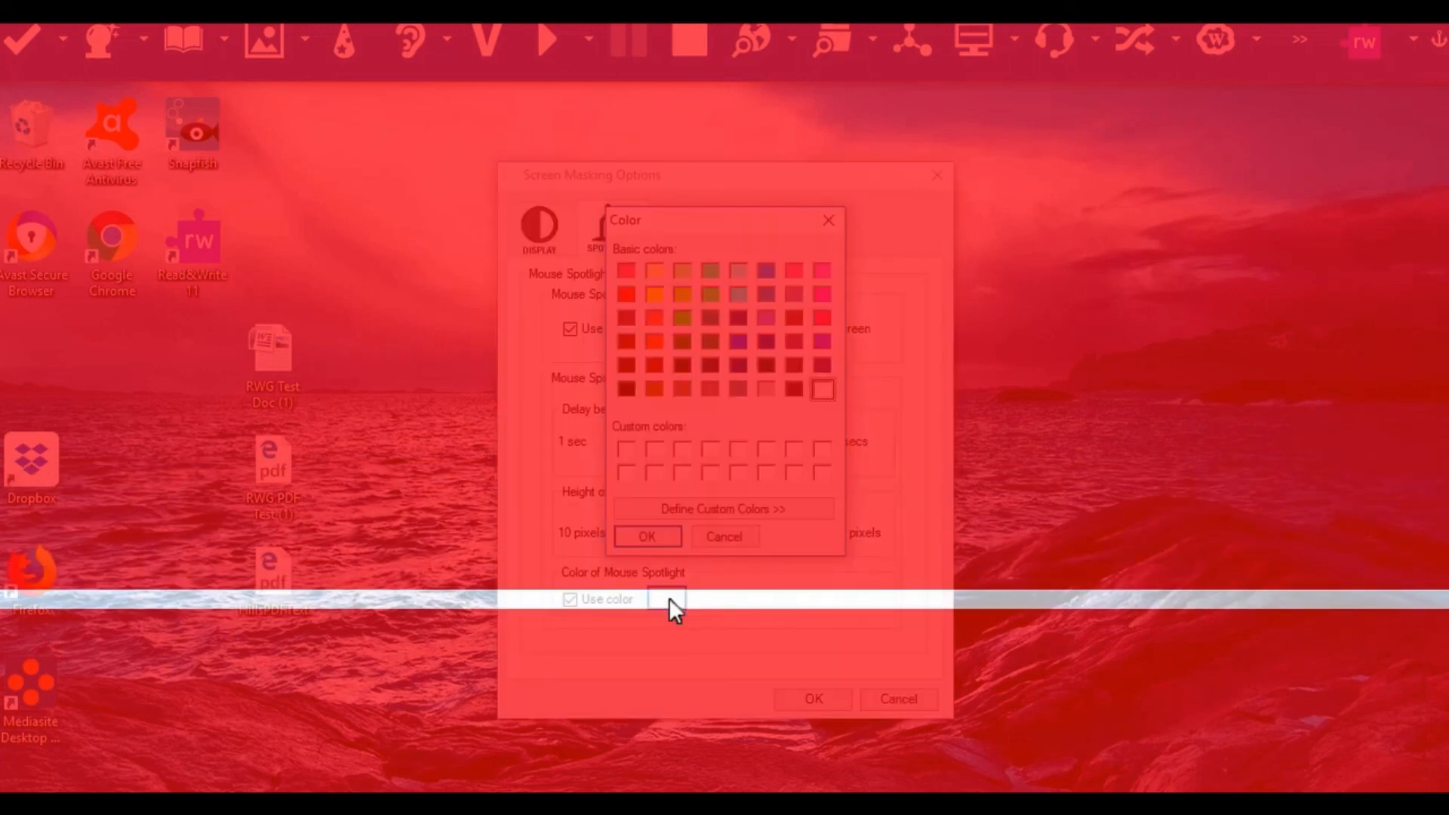
pyautogui.click(795, 314)
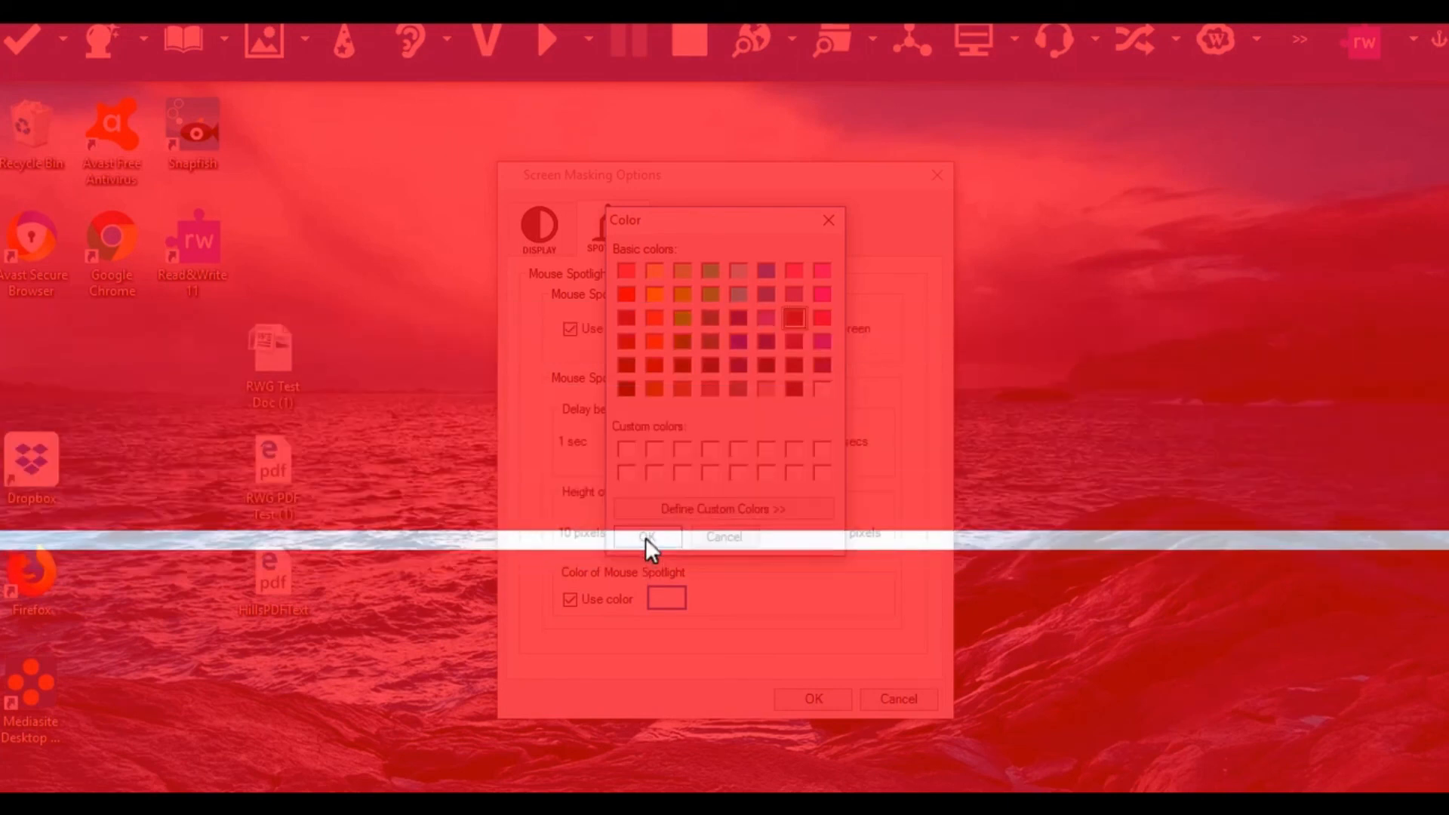
pyautogui.click(645, 536)
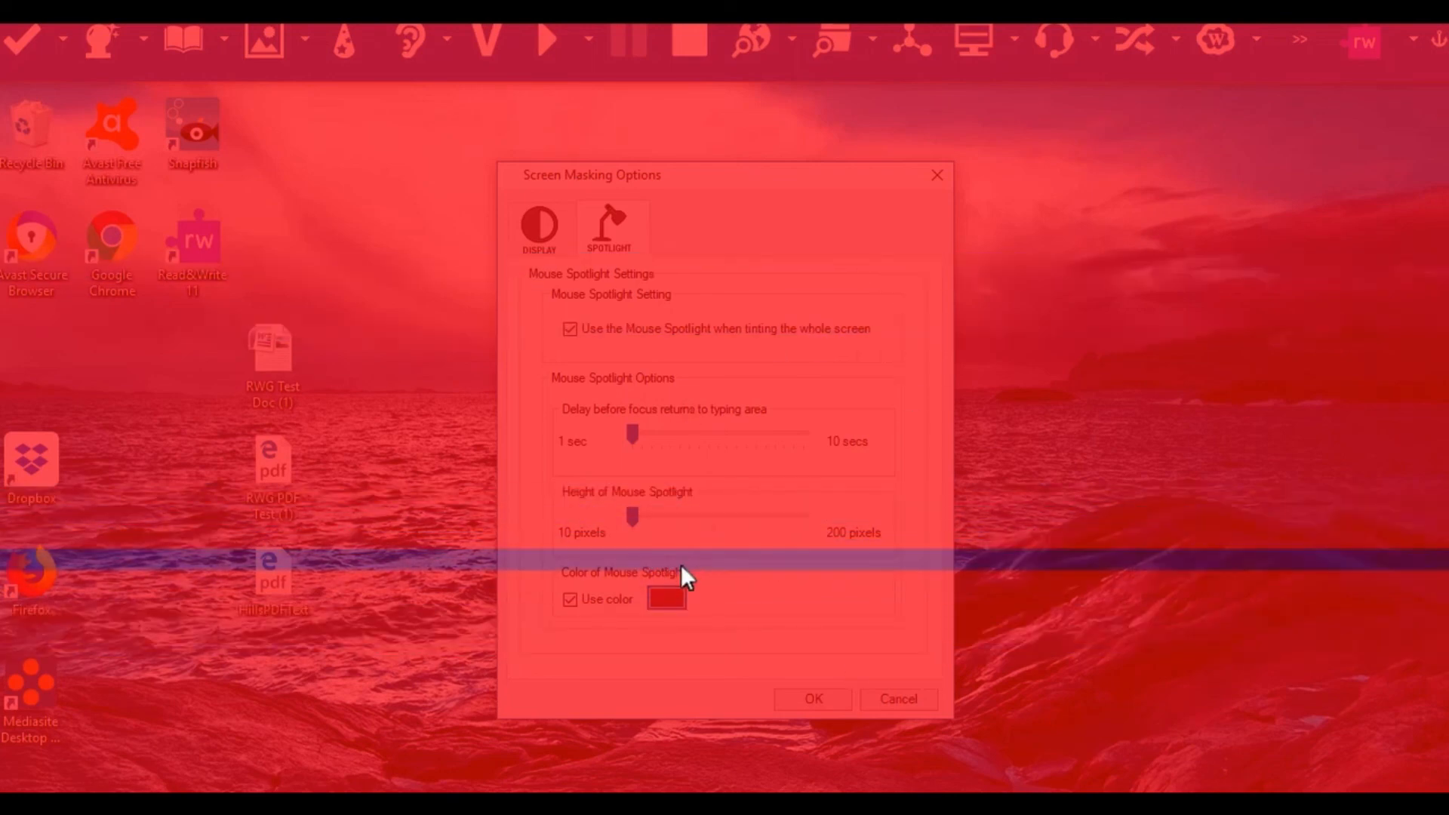
# - Set the mouse spotlight color to white
pyautogui.click(664, 599)
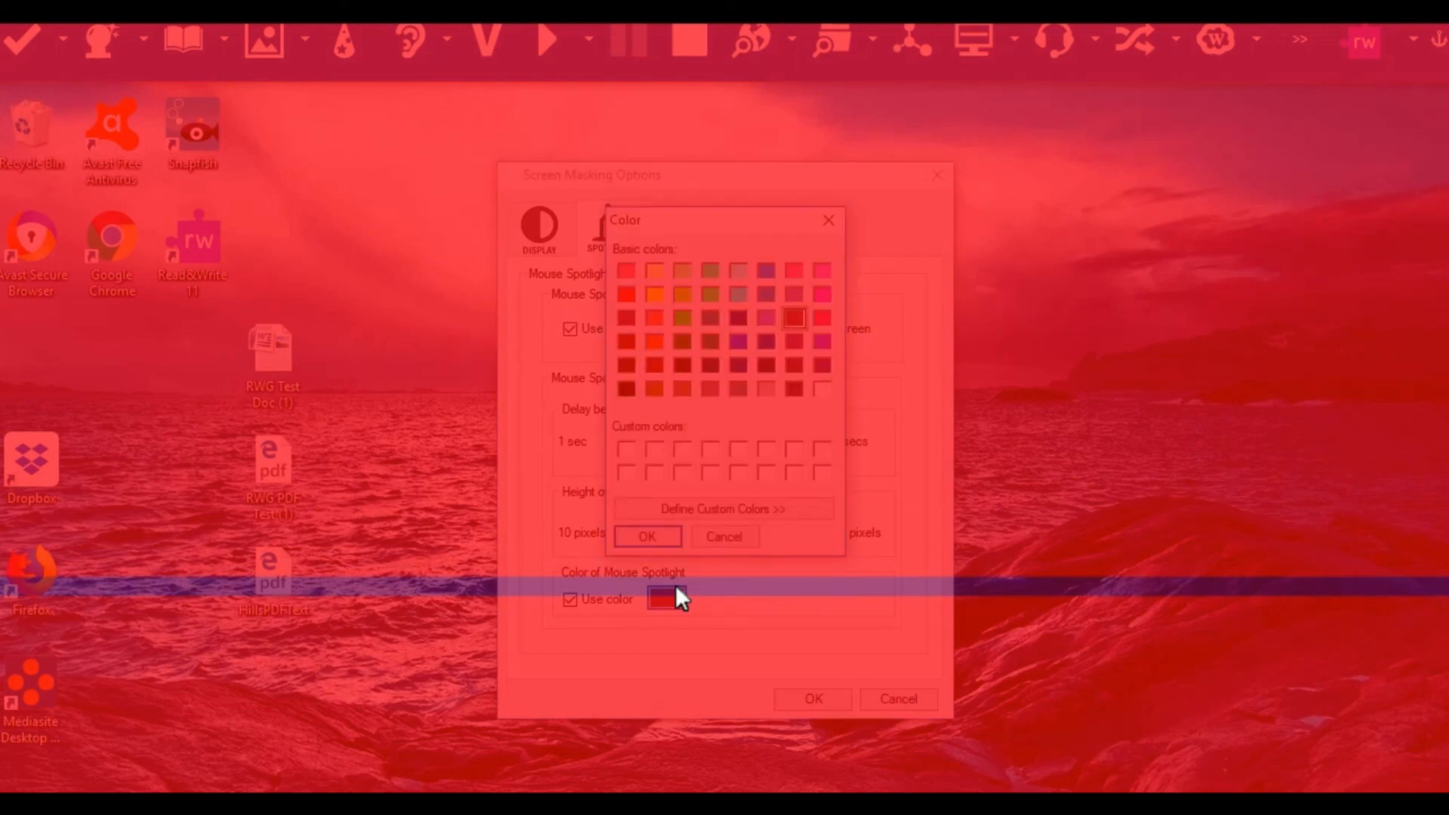
pyautogui.click(826, 386)
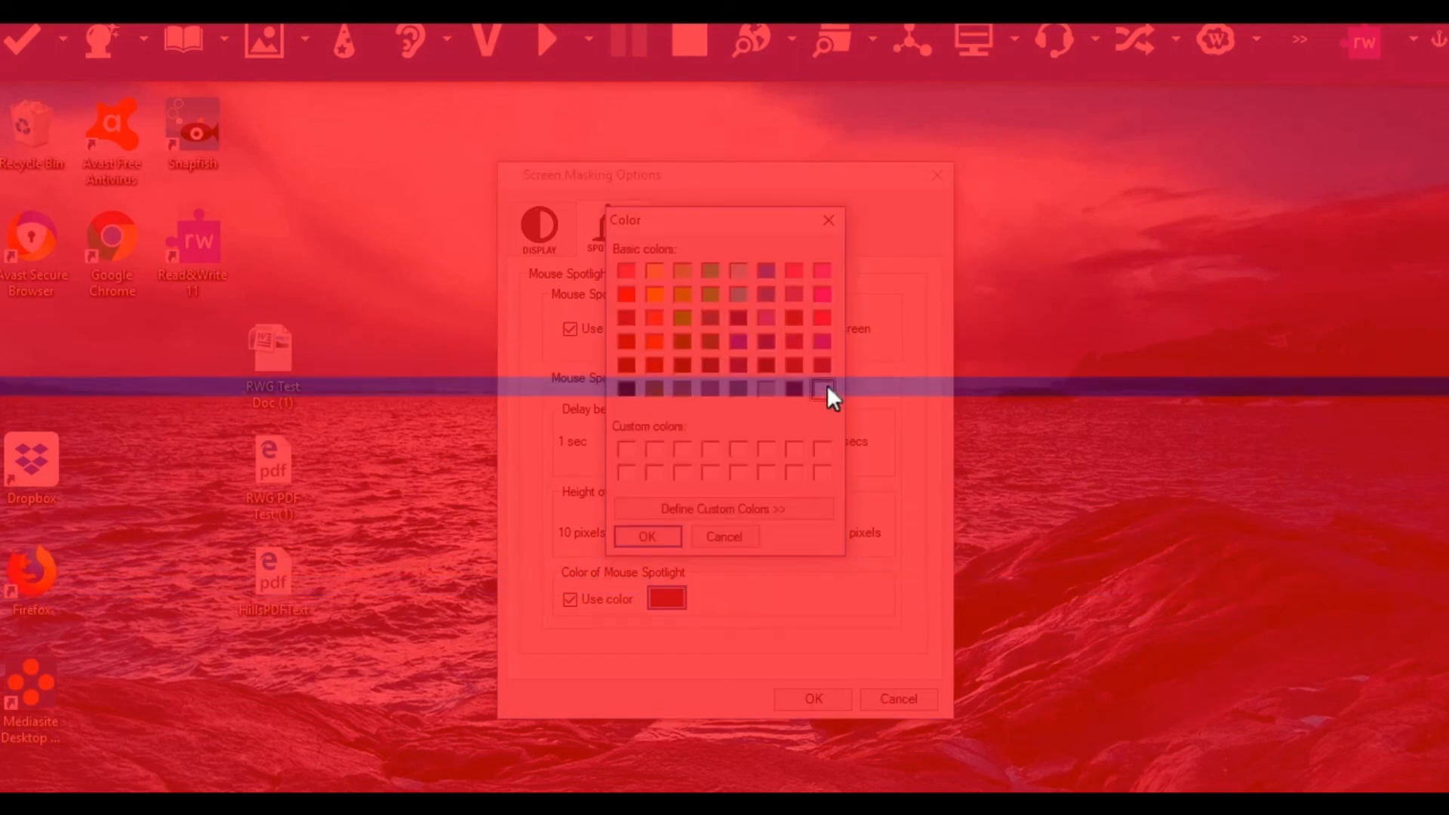
pyautogui.click(667, 530)
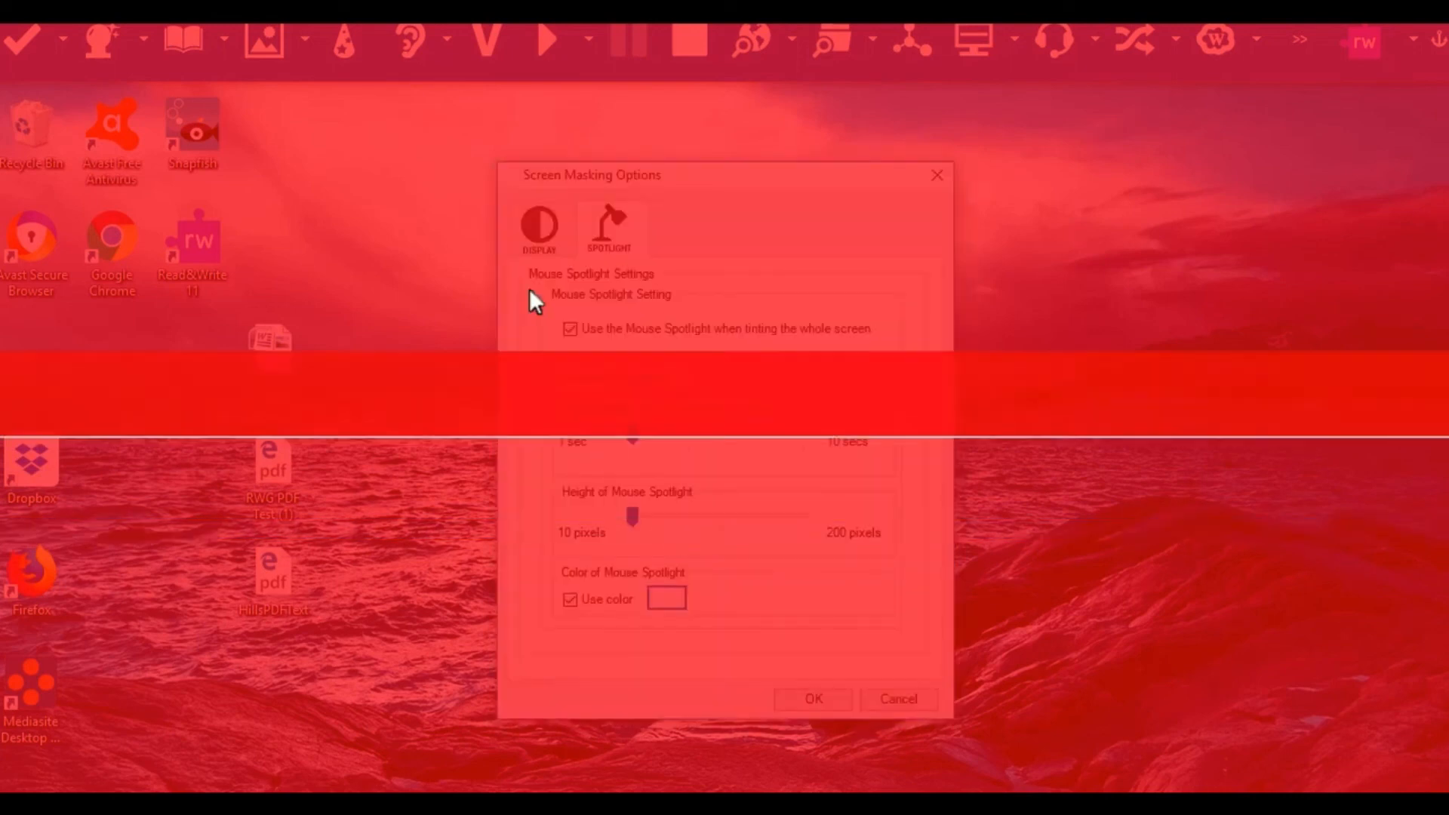
# - Set the screen mask color to white at full transparency and apply the masking options
pyautogui.click(545, 238)
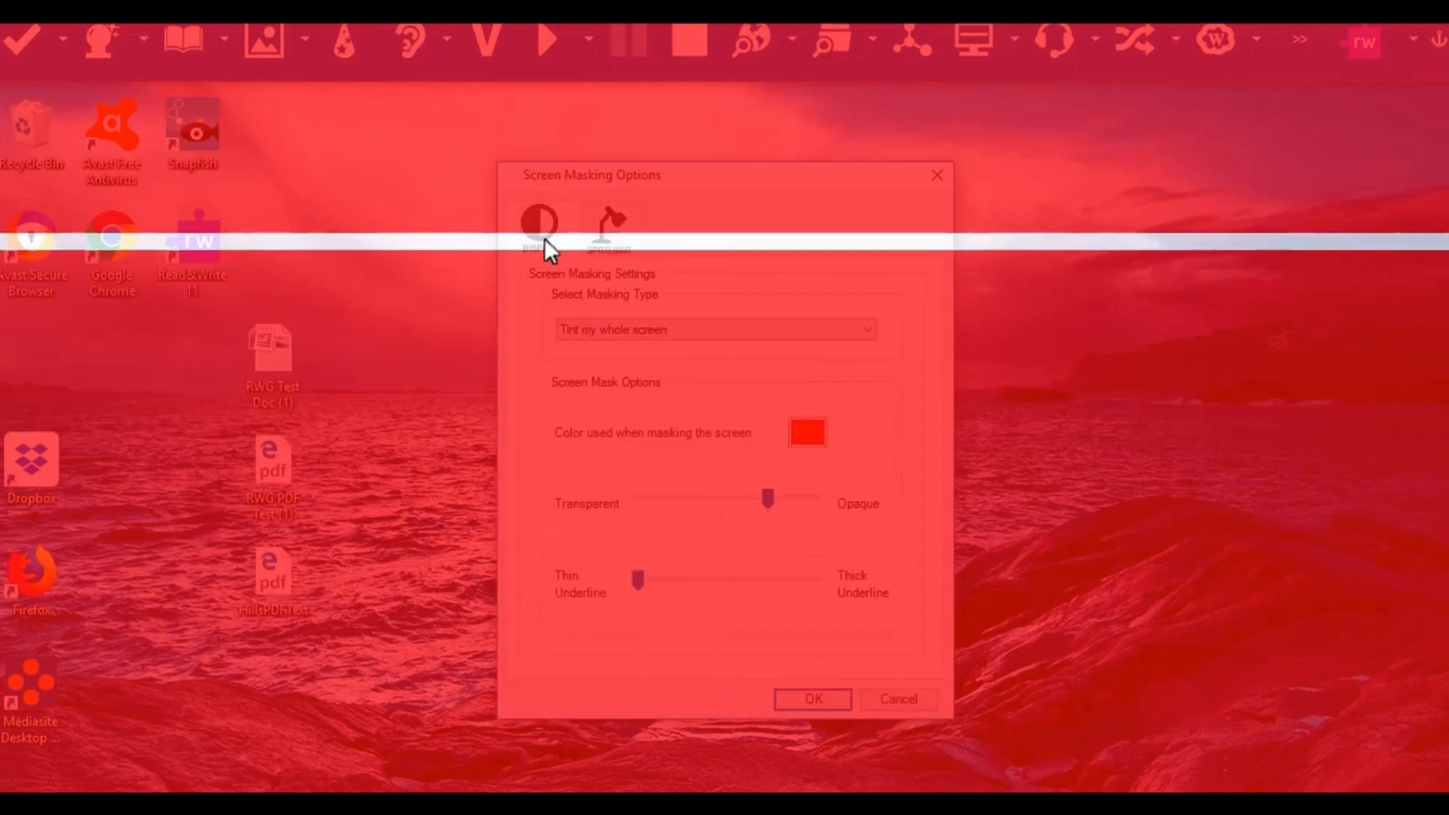
pyautogui.click(805, 428)
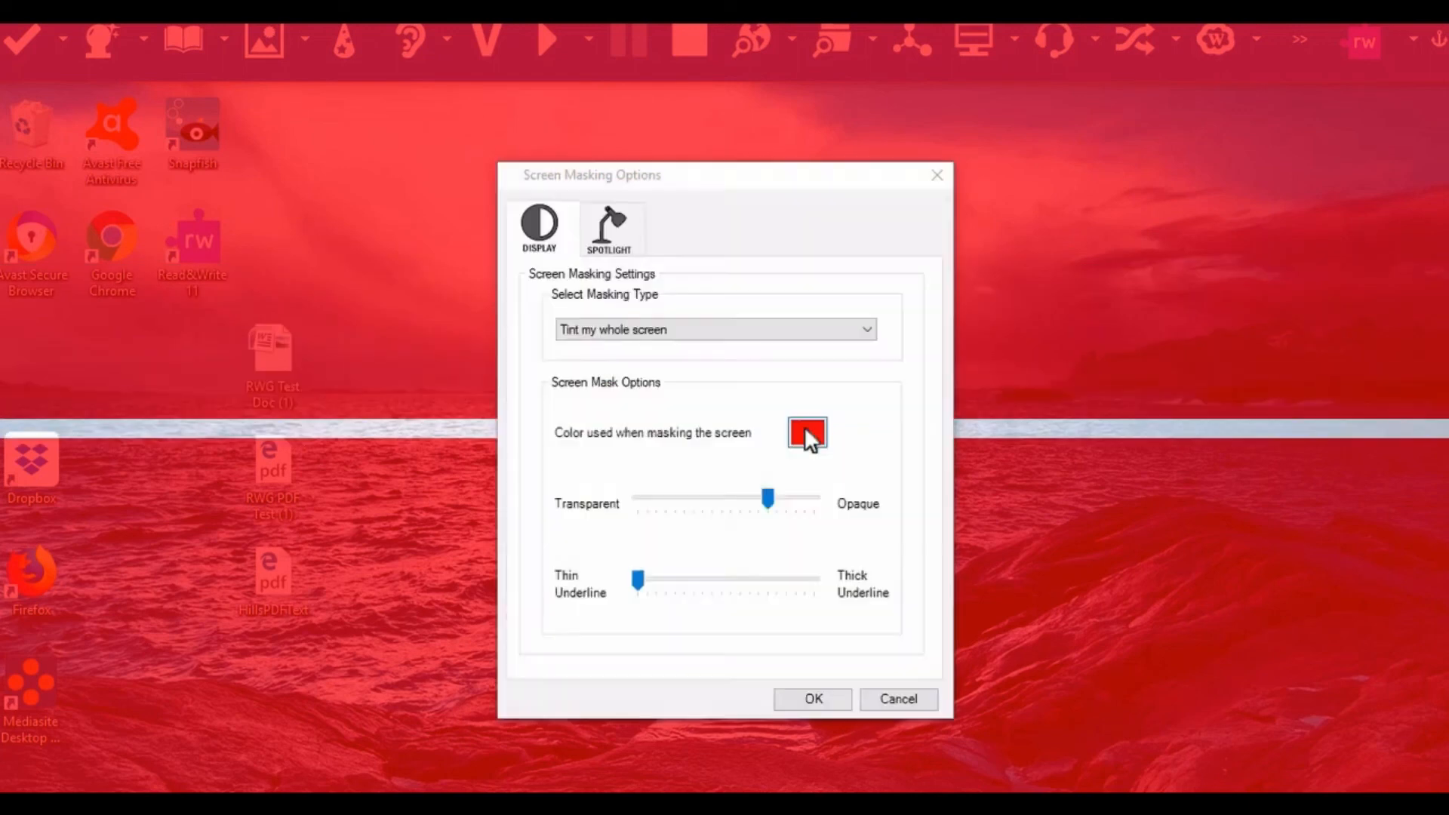
pyautogui.click(827, 385)
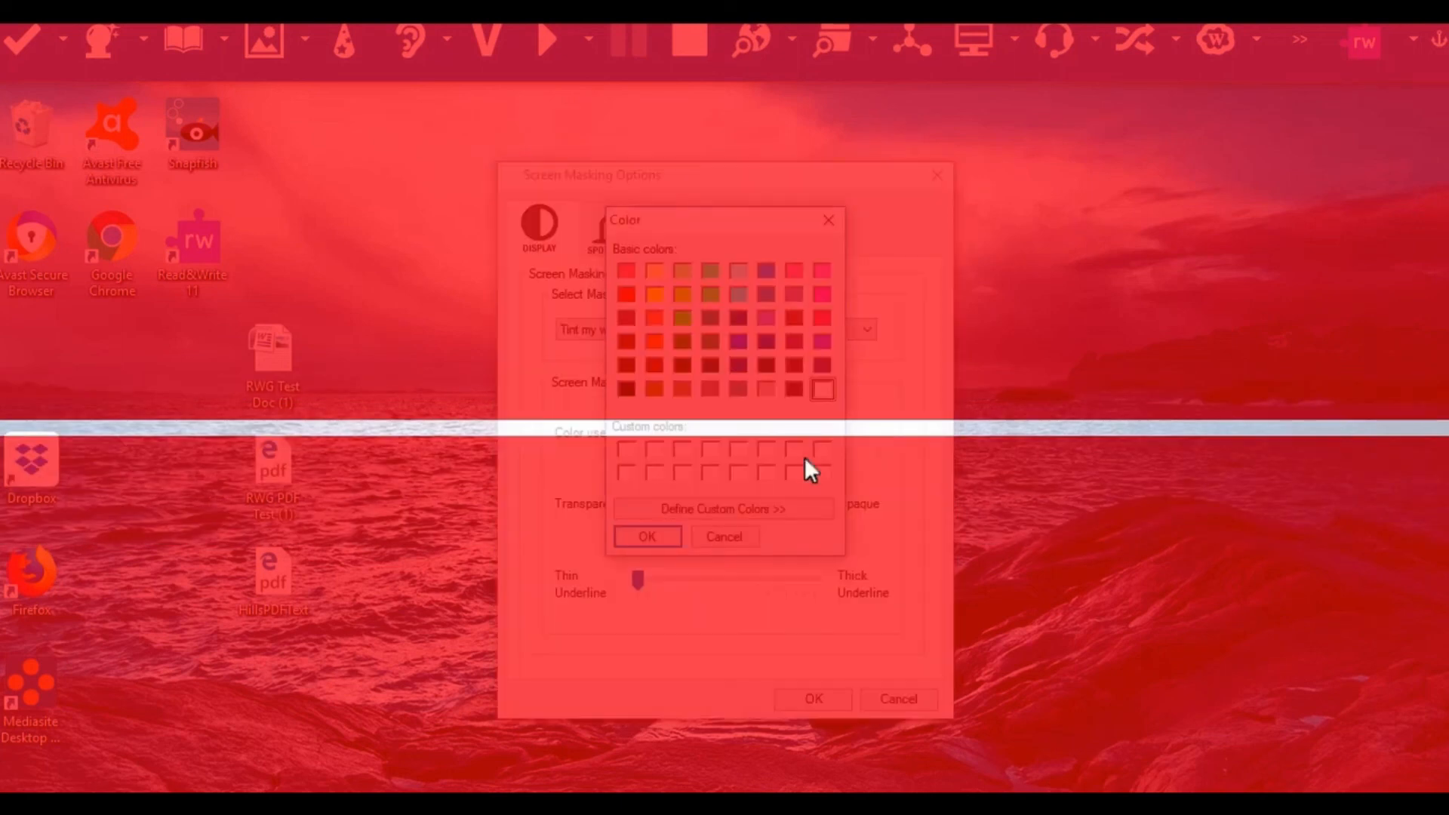
pyautogui.click(665, 532)
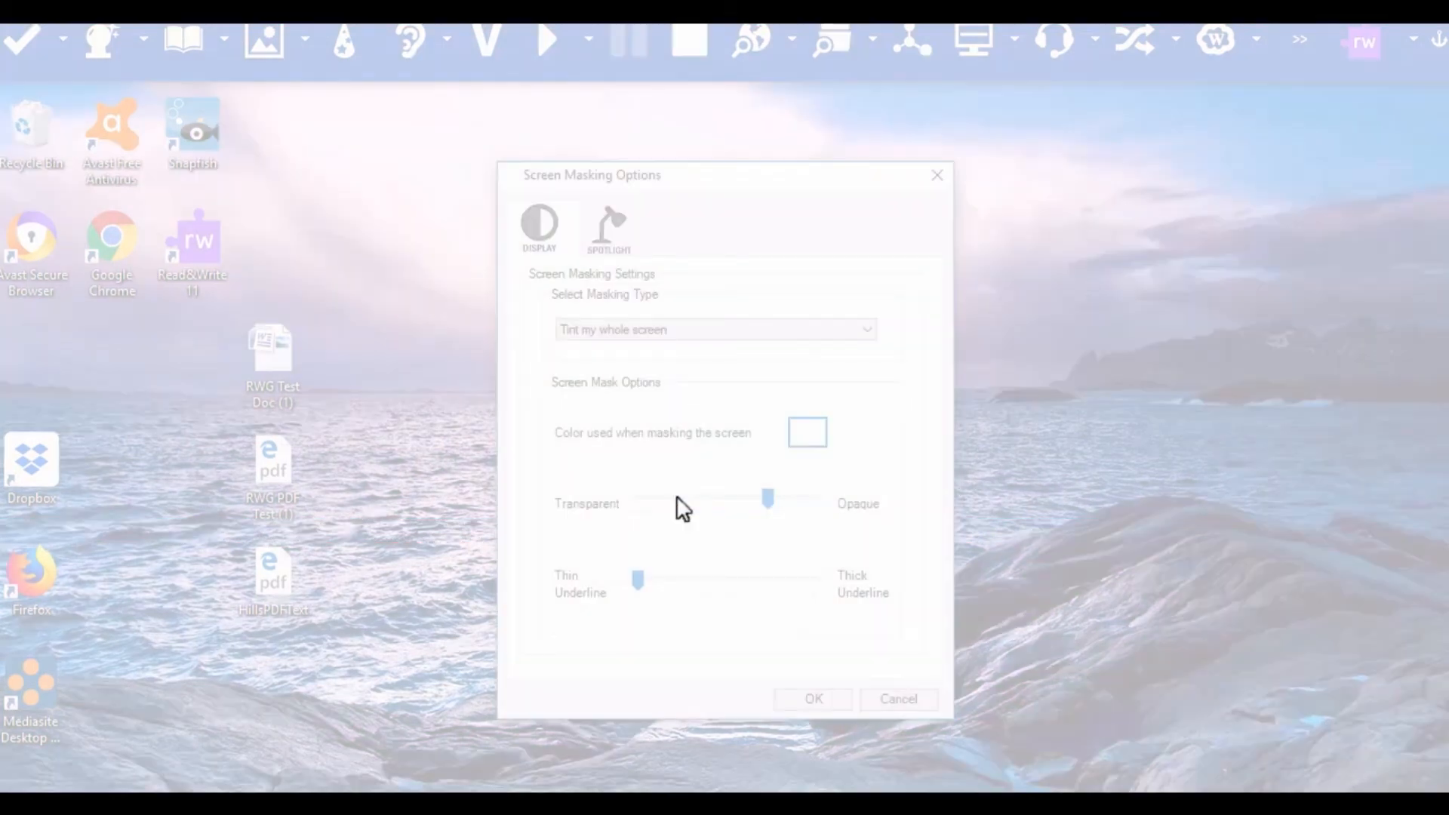
pyautogui.click(651, 521)
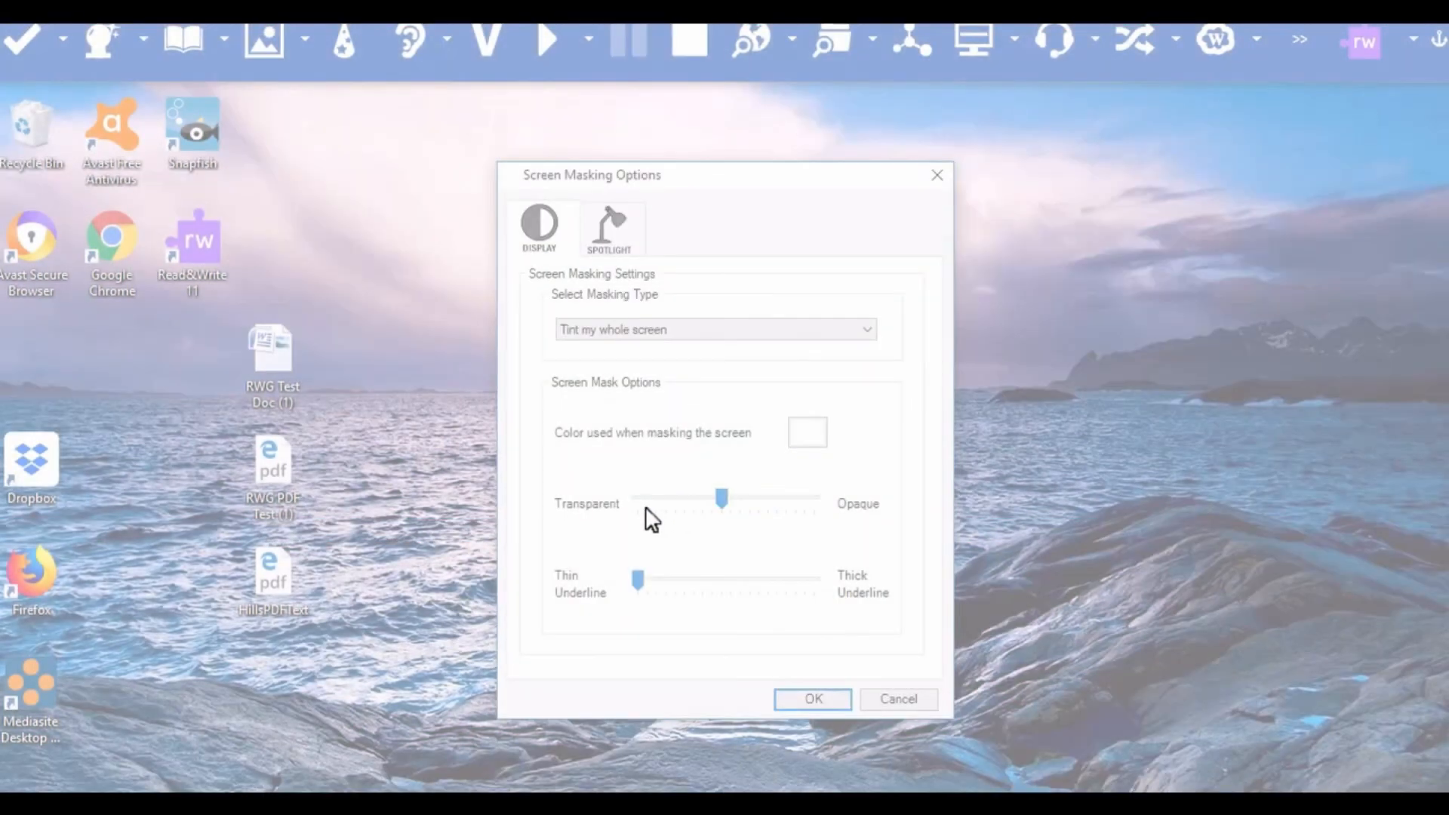
pyautogui.click(652, 520)
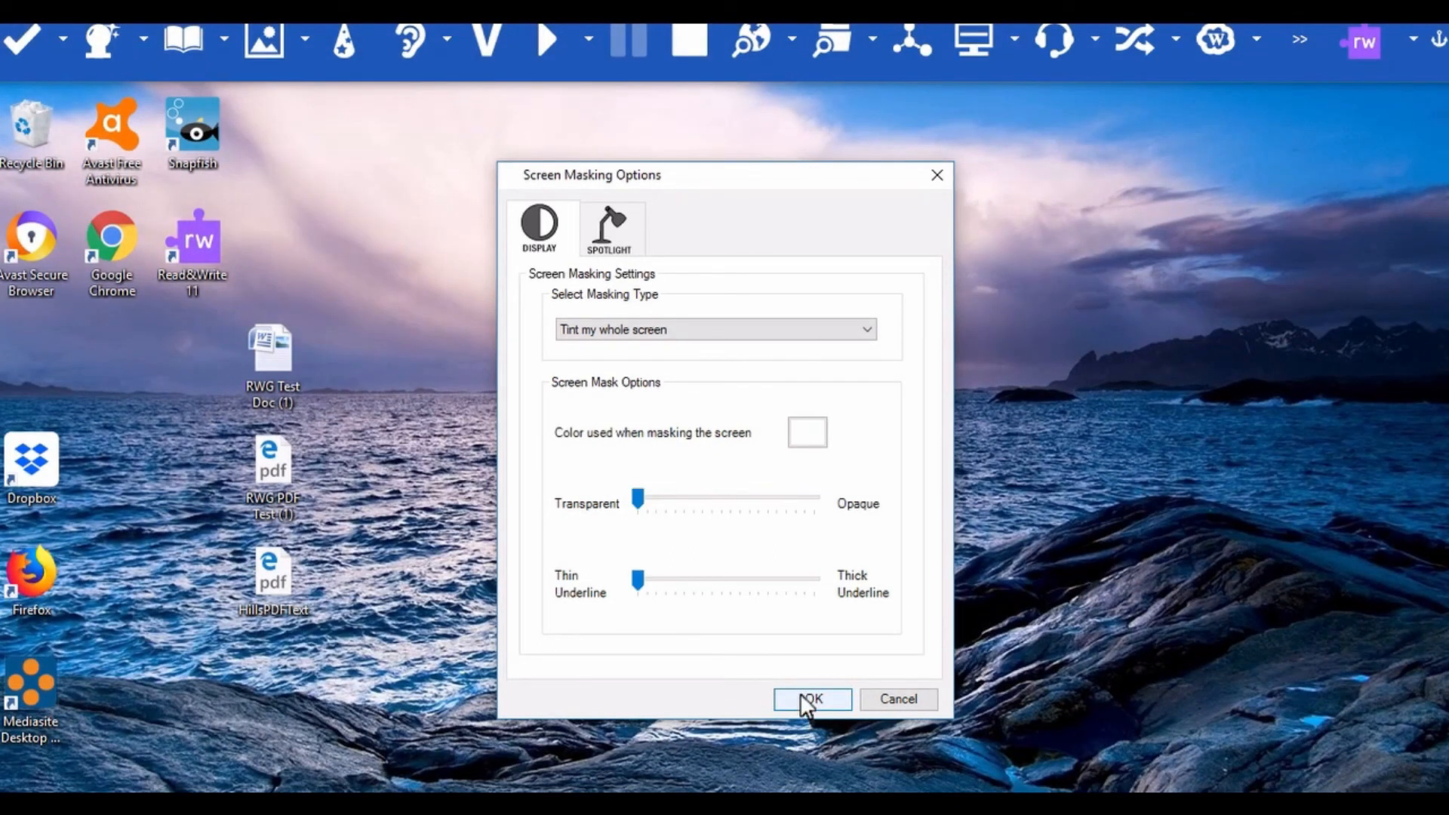
pyautogui.click(800, 699)
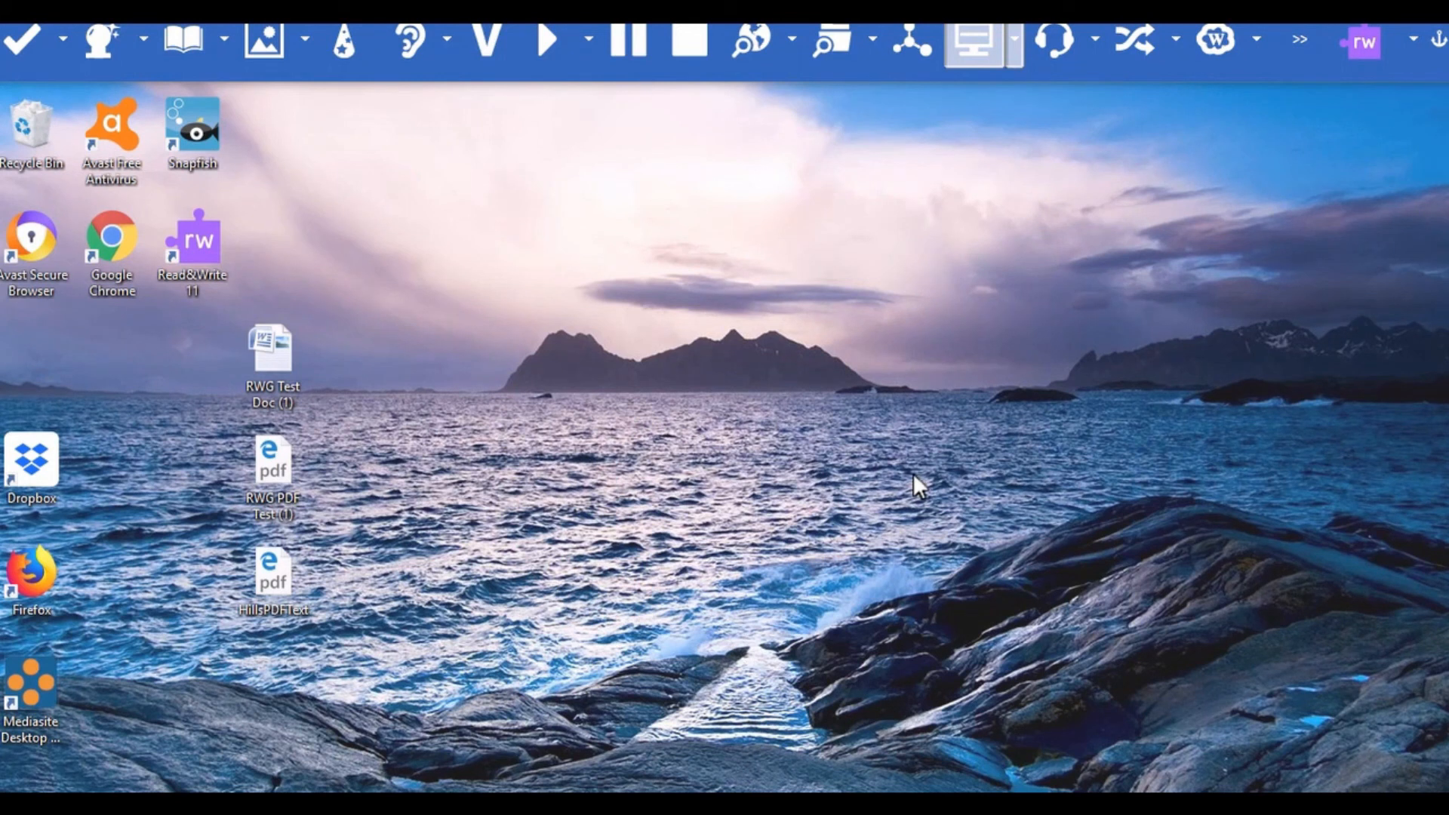
# - Open Microphone Training for Speech Input and create a new speech profile named with the speaker's first name
pyautogui.click(1093, 46)
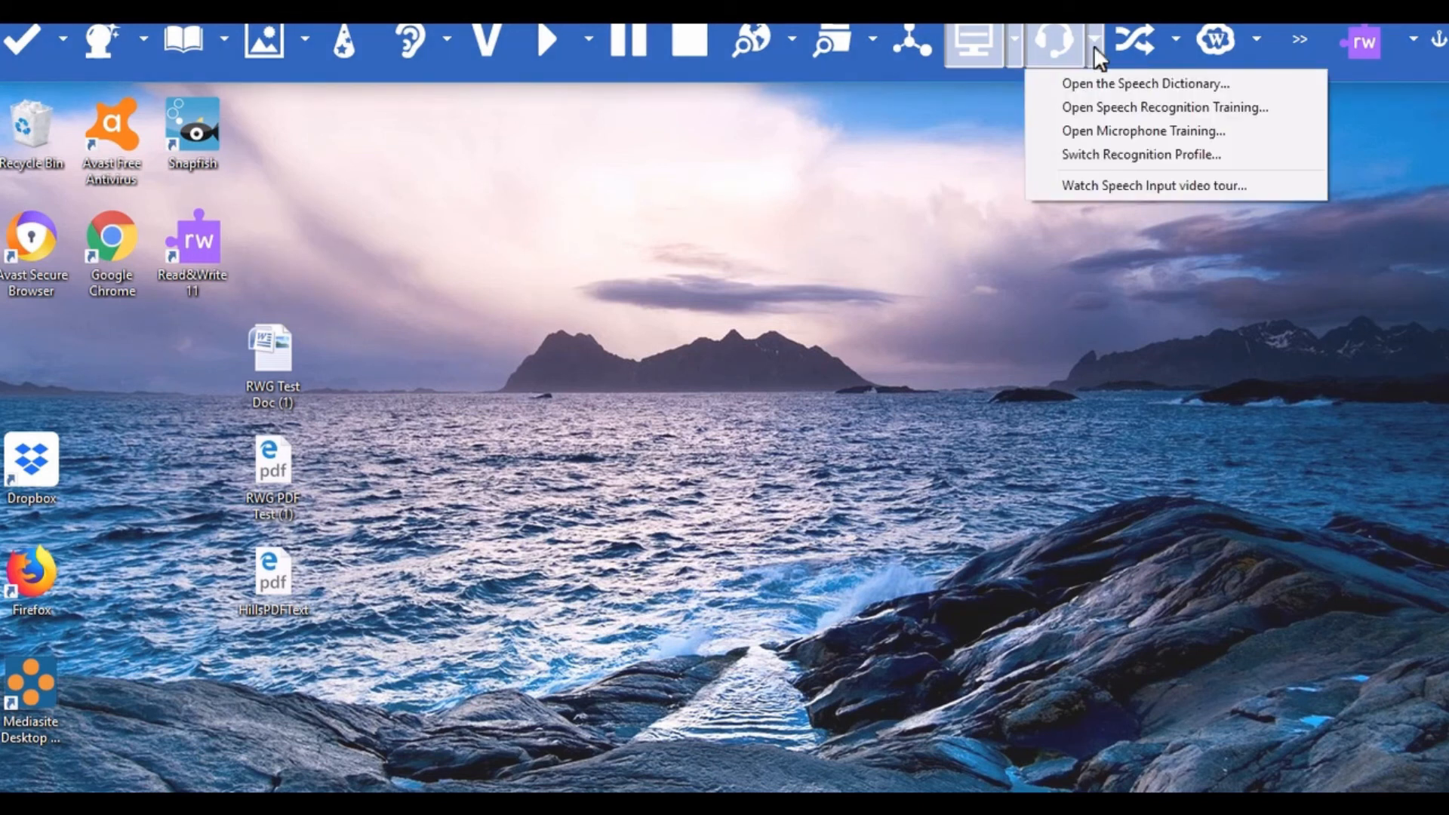
pyautogui.click(1189, 130)
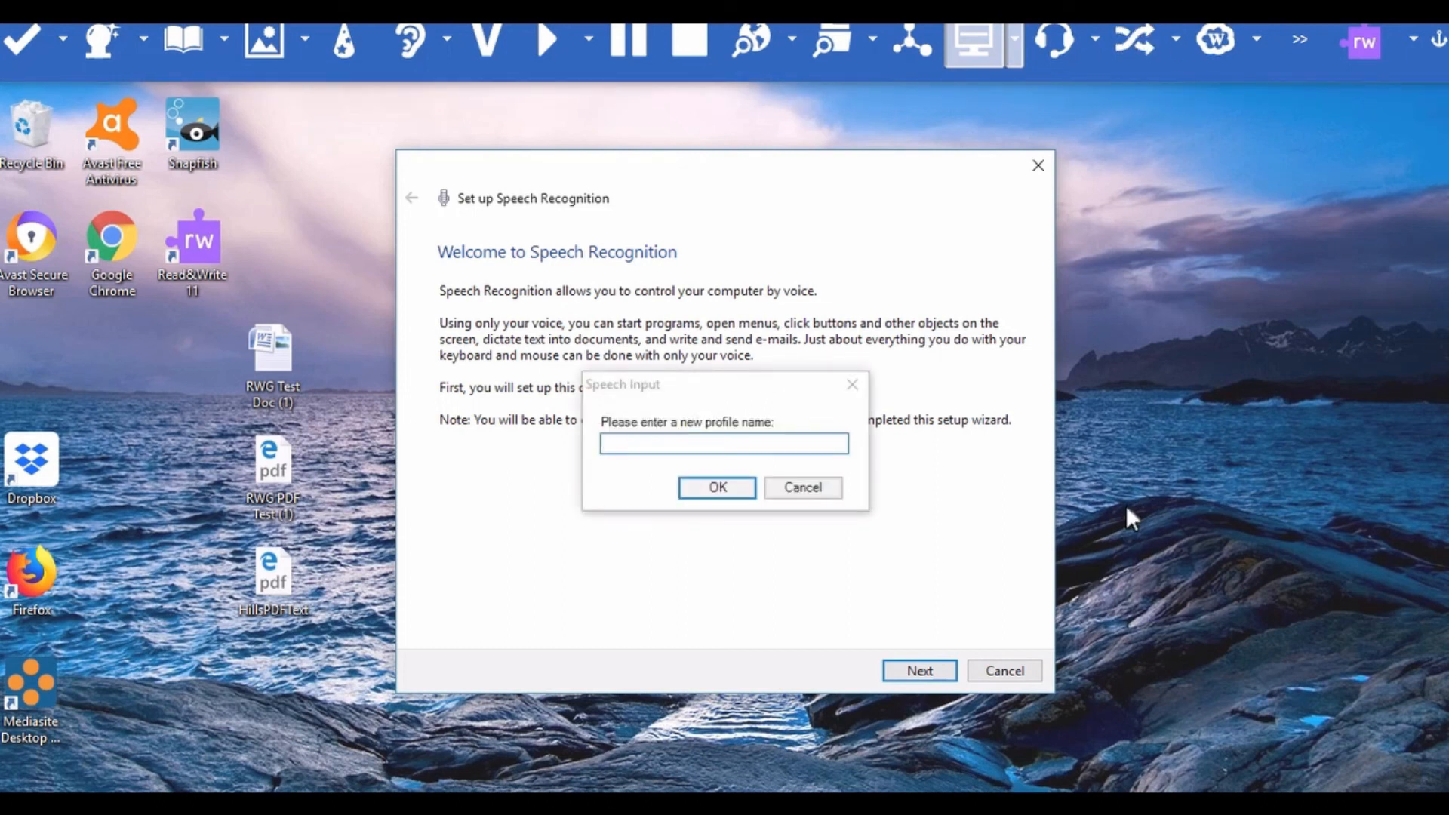
pyautogui.click(820, 438)
pyautogui.write('Ronna')
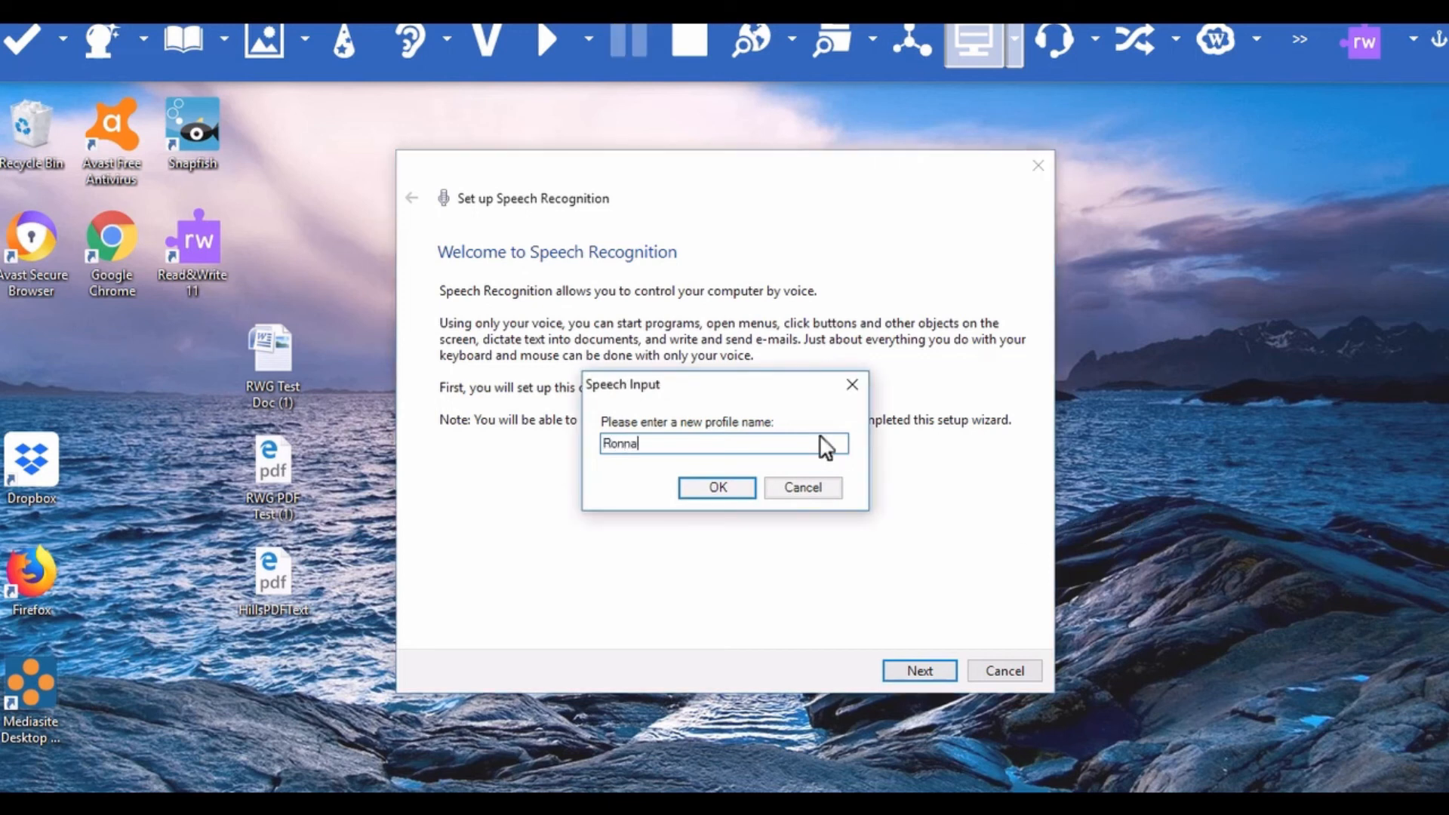
pyautogui.click(725, 487)
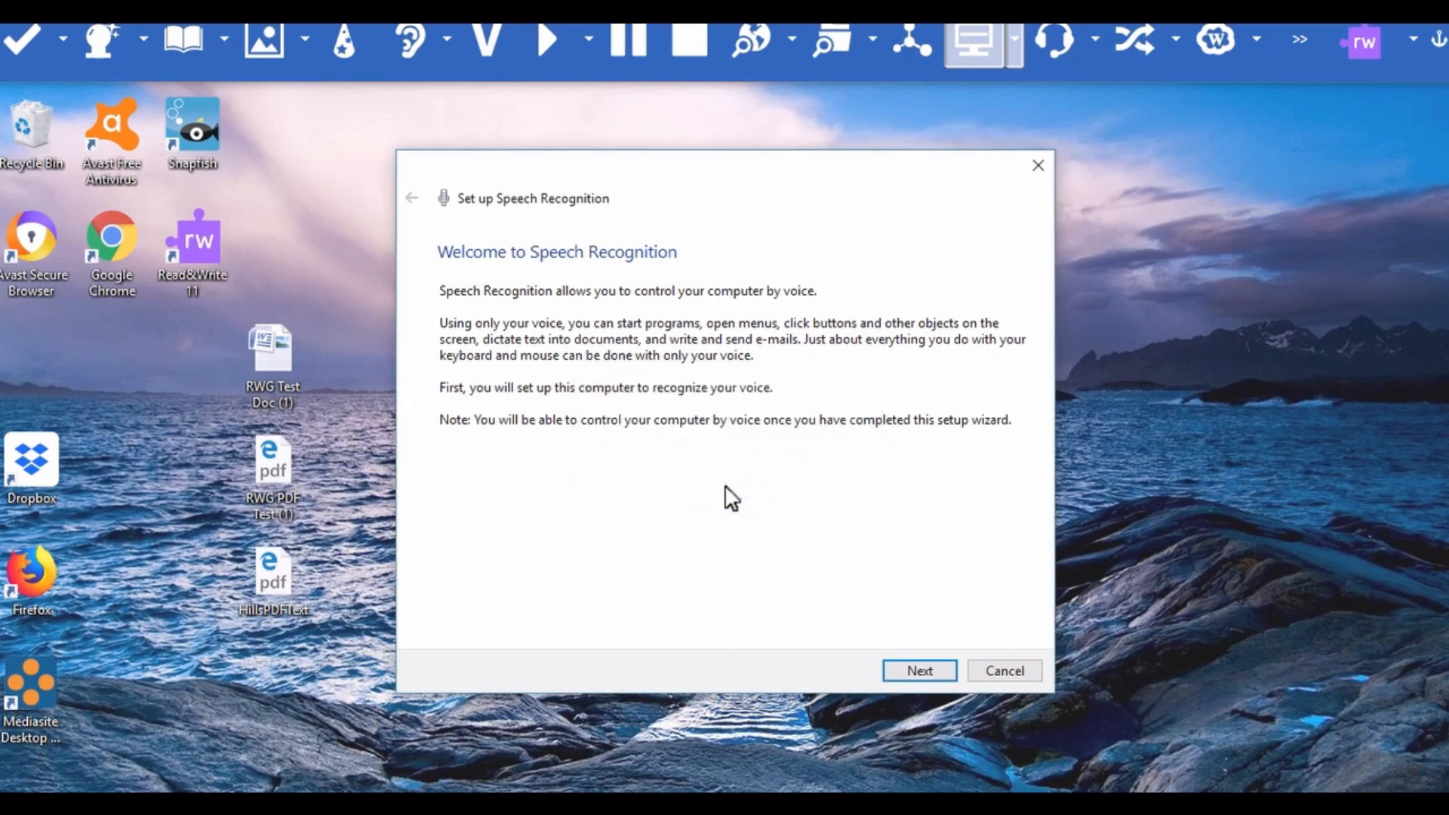
# - Choose "Other" as the microphone type and complete the microphone placement and volume setup
pyautogui.click(914, 671)
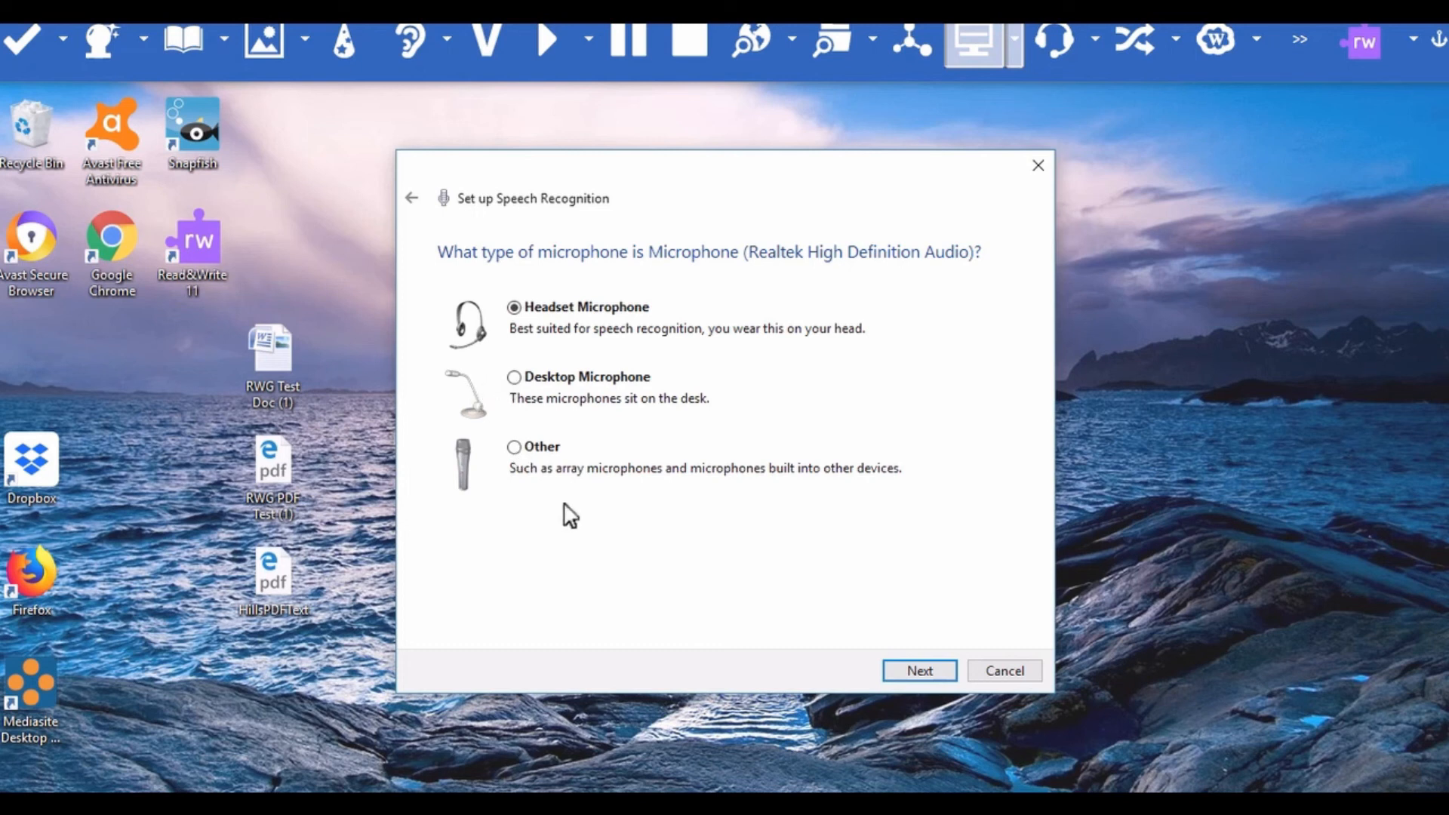
pyautogui.click(518, 447)
pyautogui.click(952, 672)
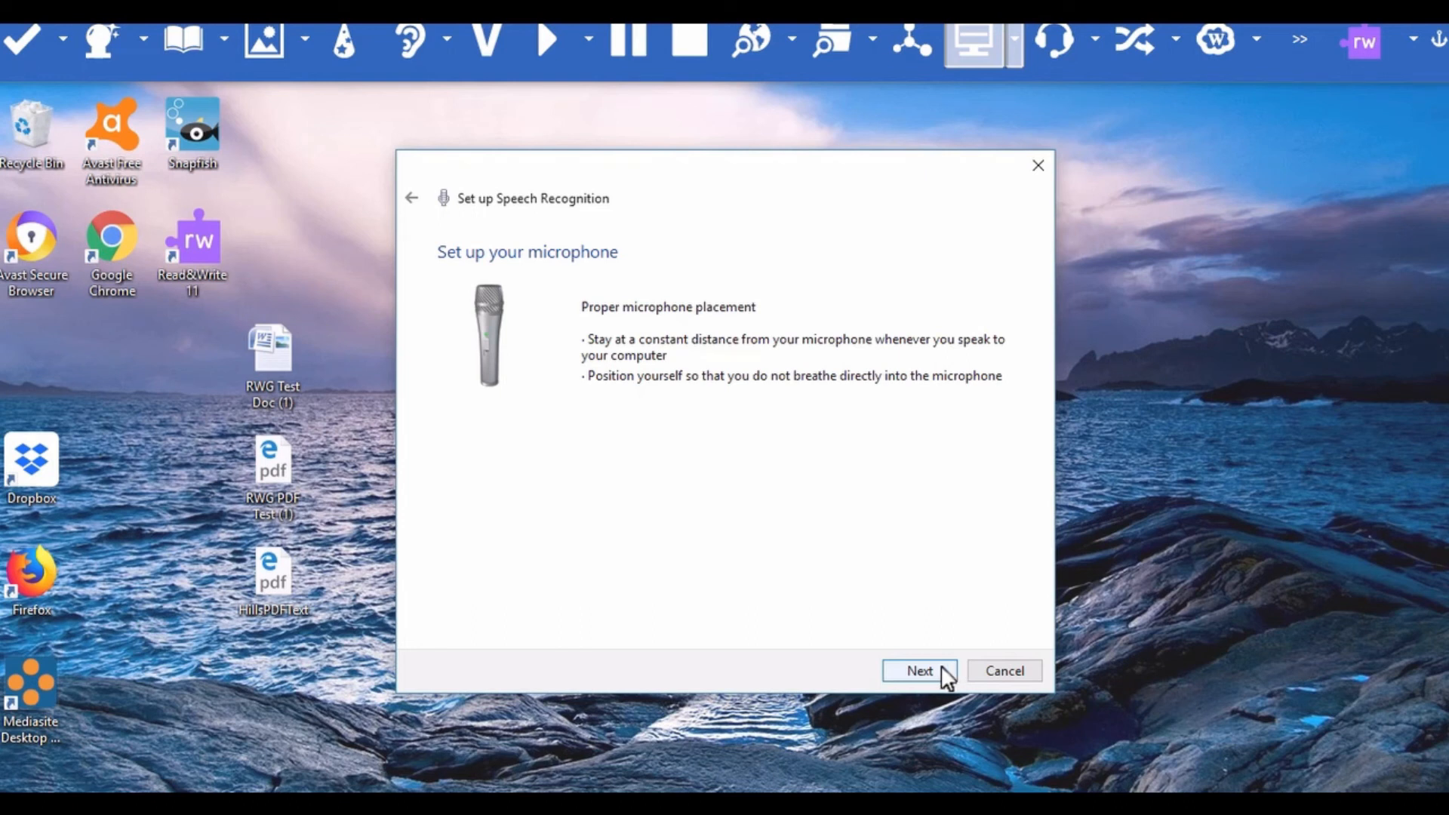
pyautogui.click(930, 668)
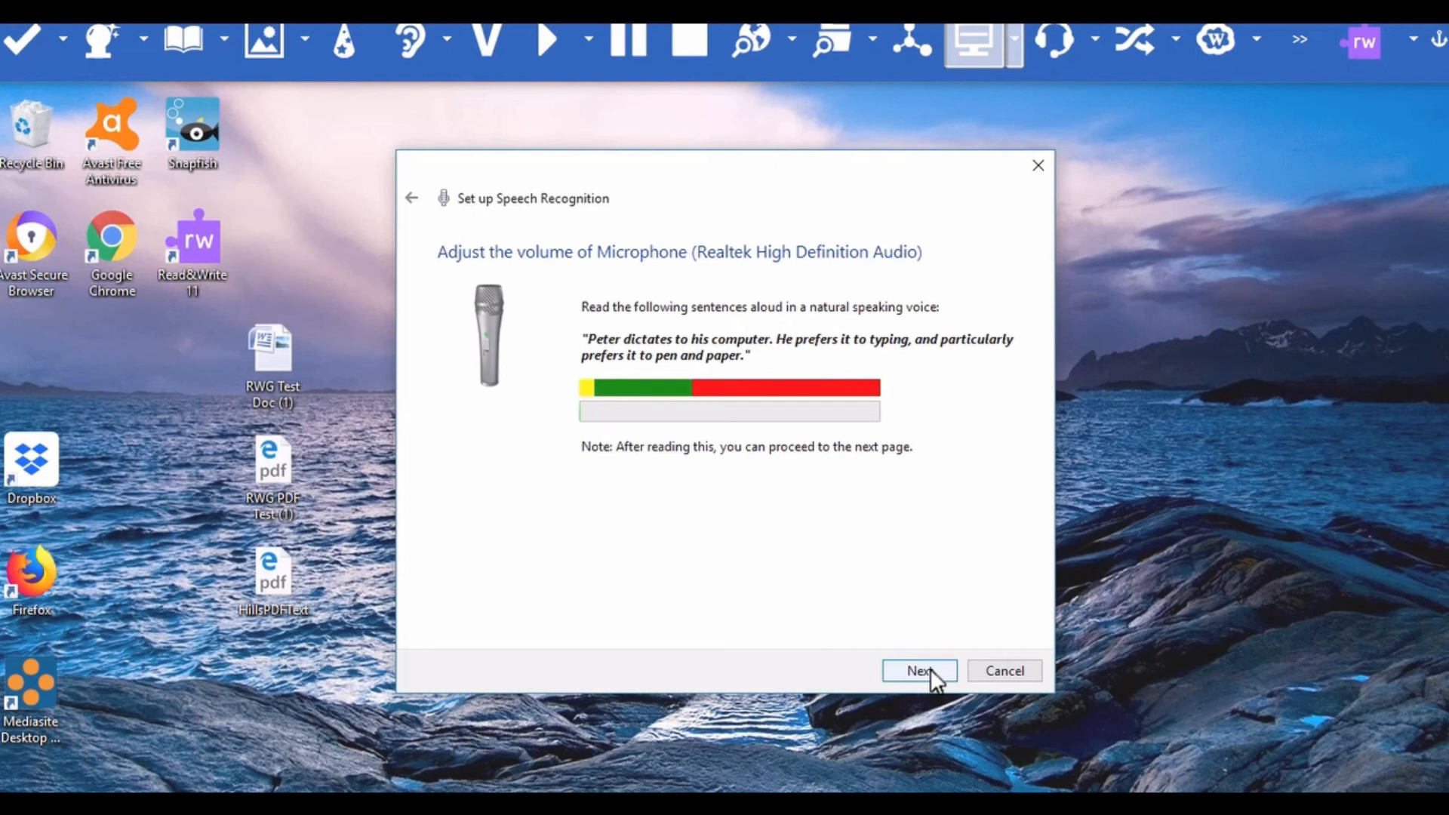
pyautogui.click(930, 668)
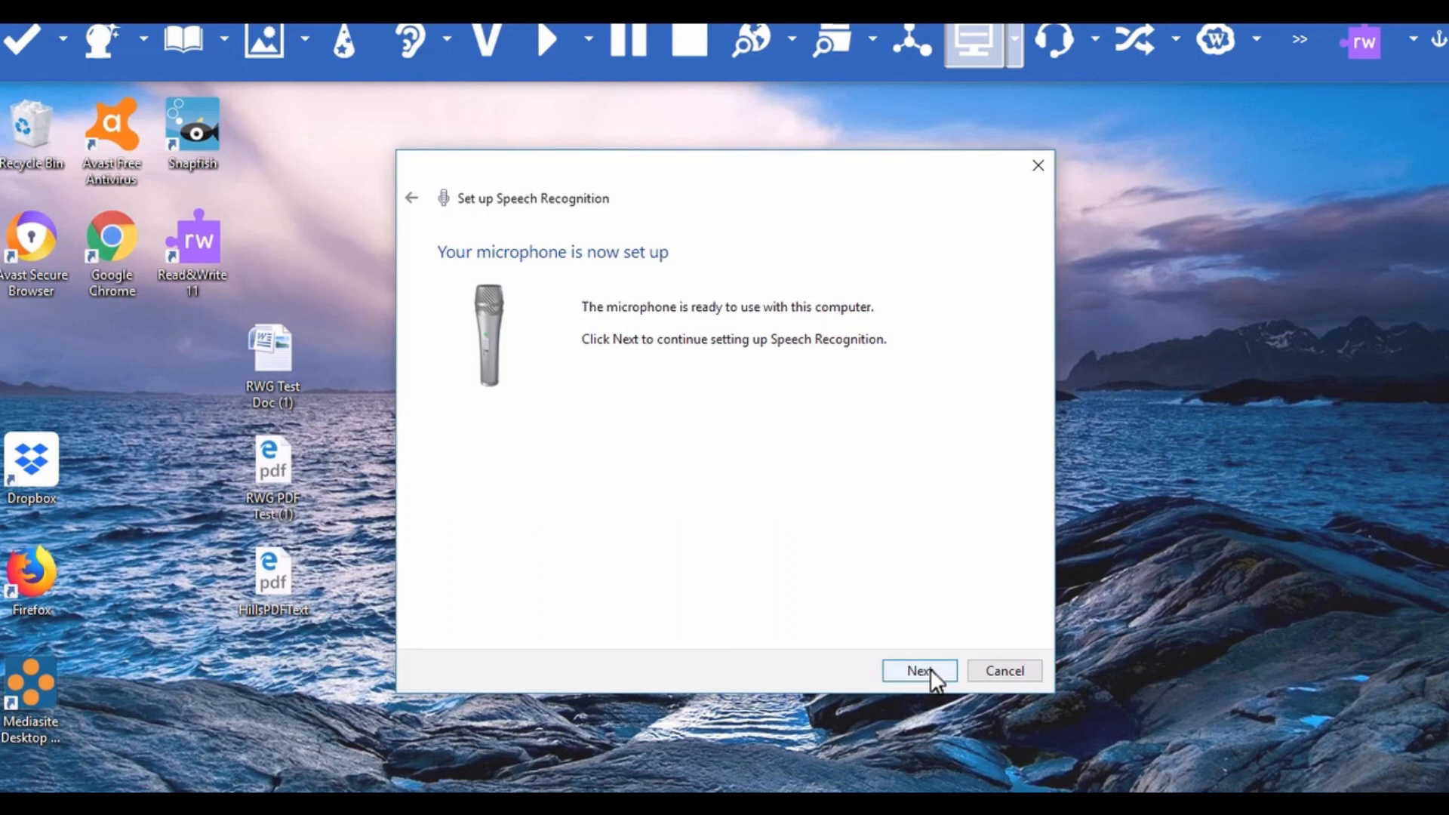
# - Continue the speech recognition setup with document review enabled and manual activation mode
pyautogui.click(930, 668)
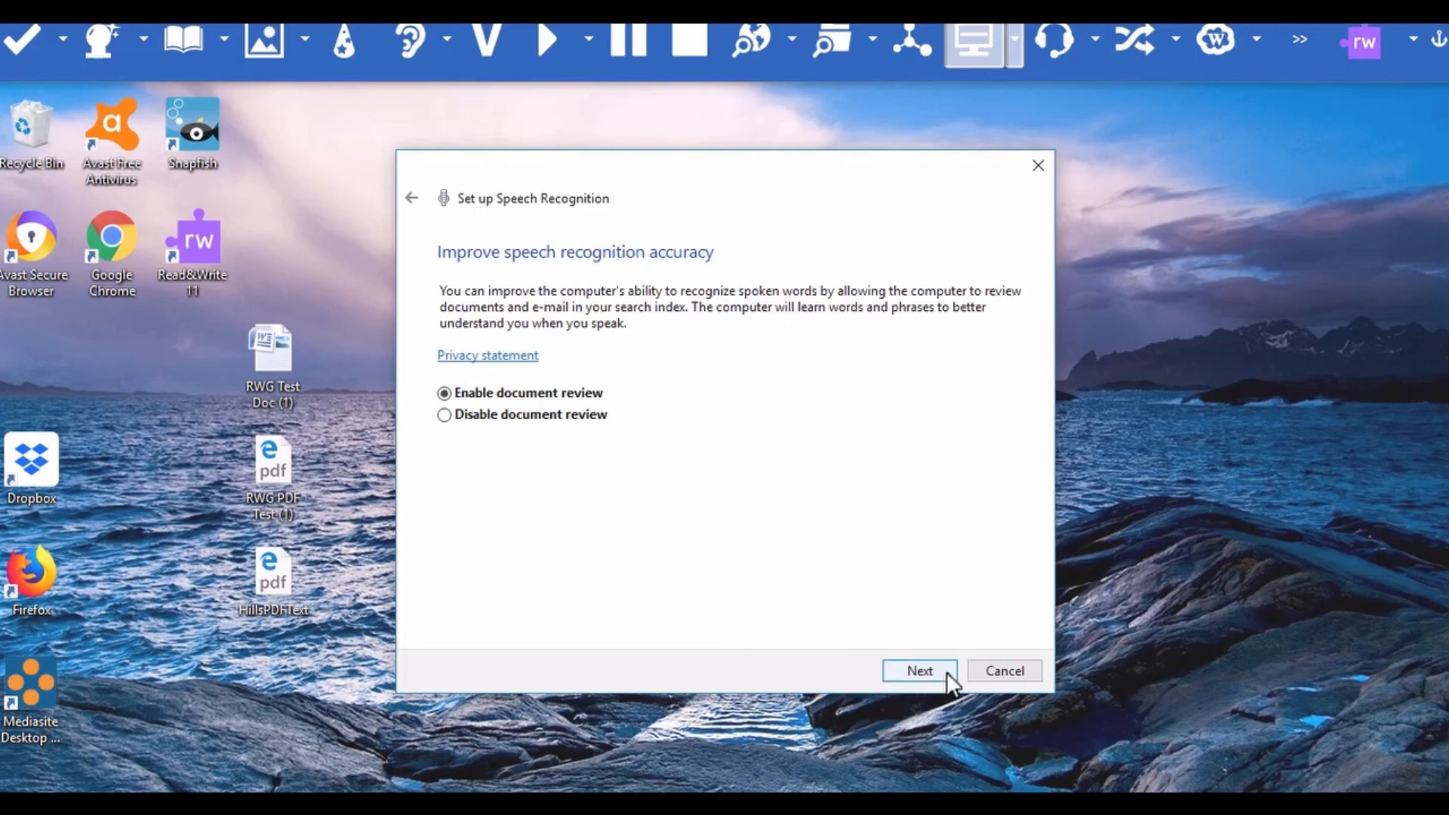
pyautogui.click(945, 671)
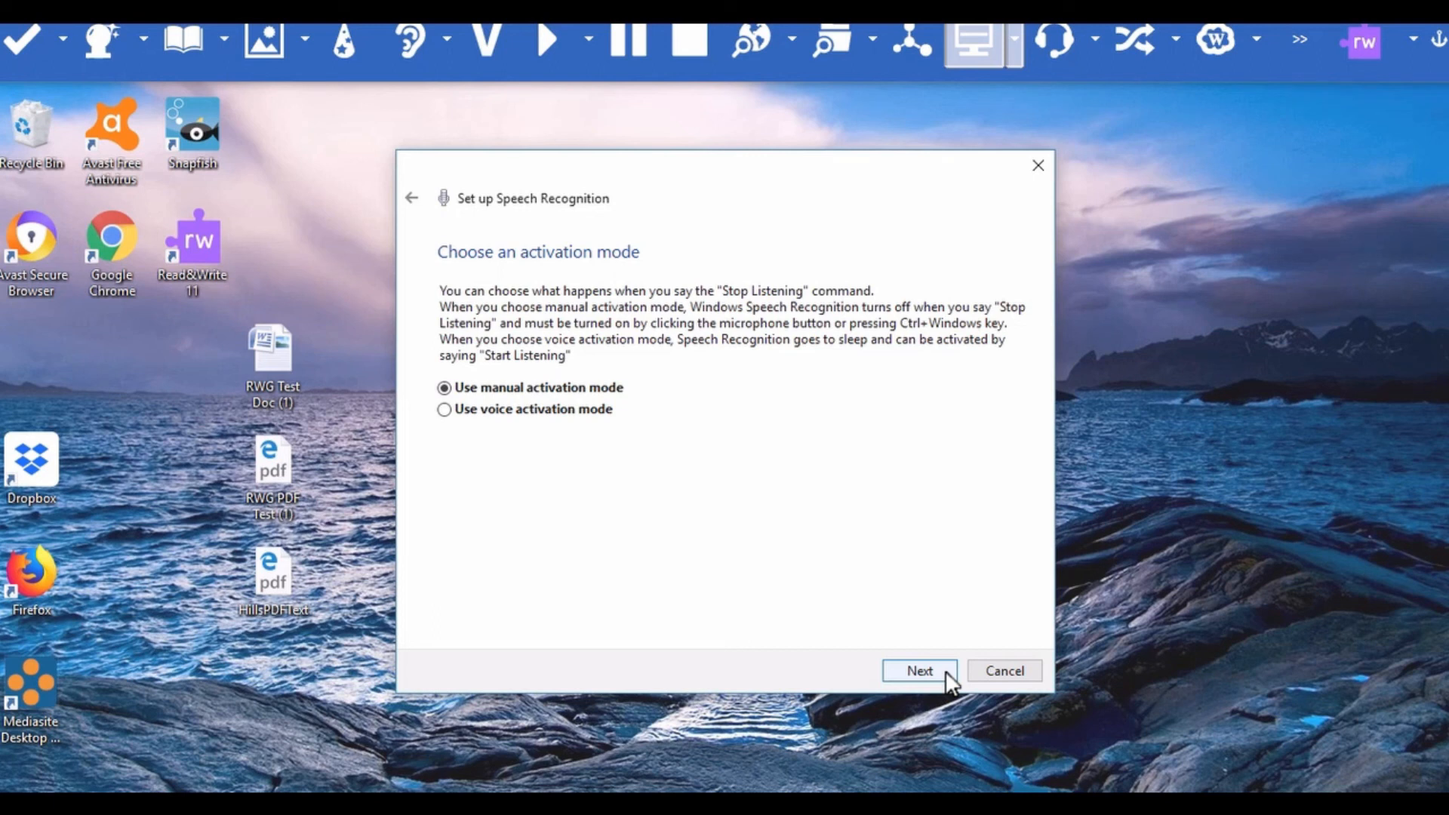
pyautogui.click(945, 670)
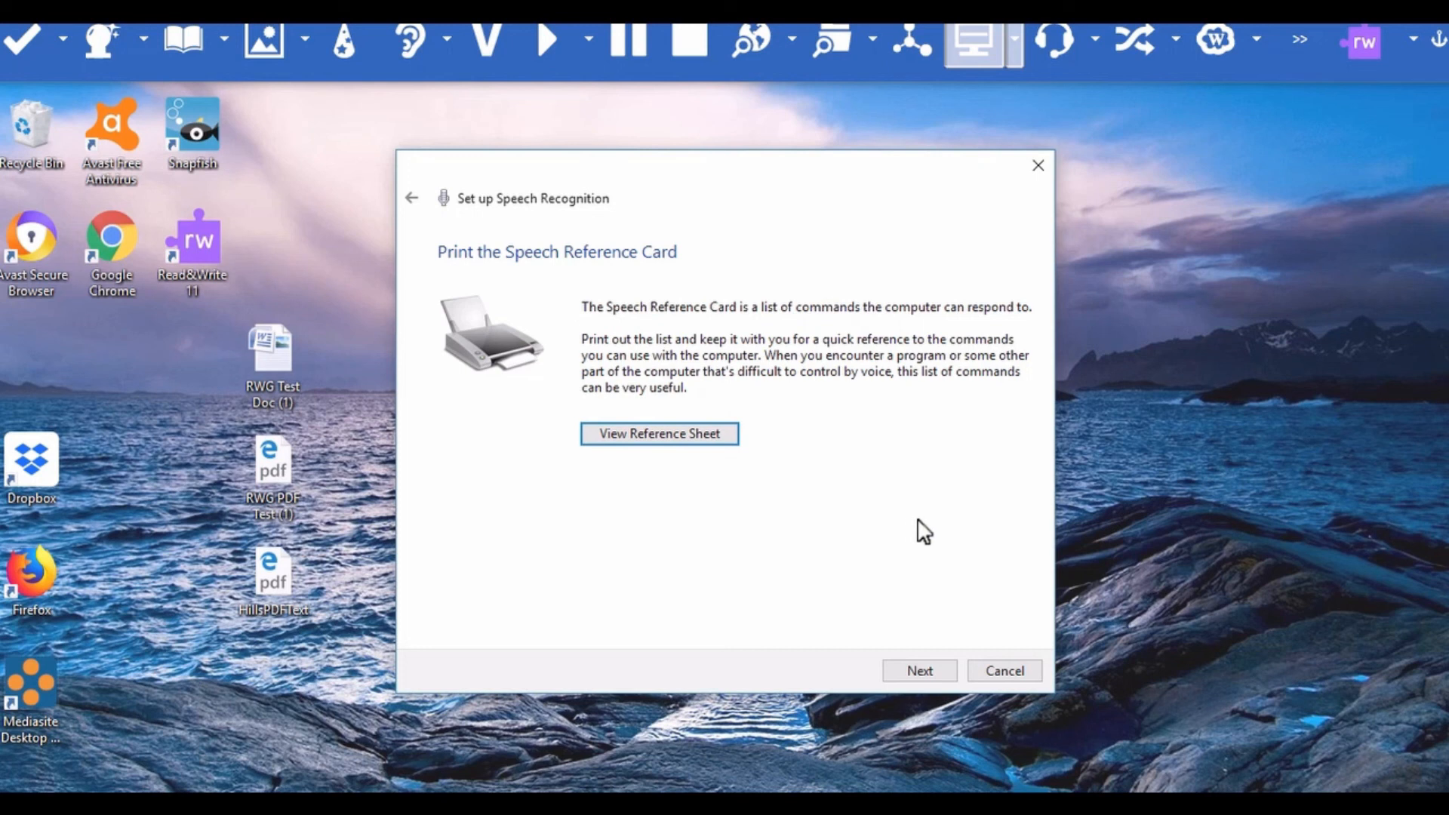
# - View the Speech Reference Card's list of Windows Speech Recognition commands, including the common commands table, and return to the setup wizard
pyautogui.click(704, 432)
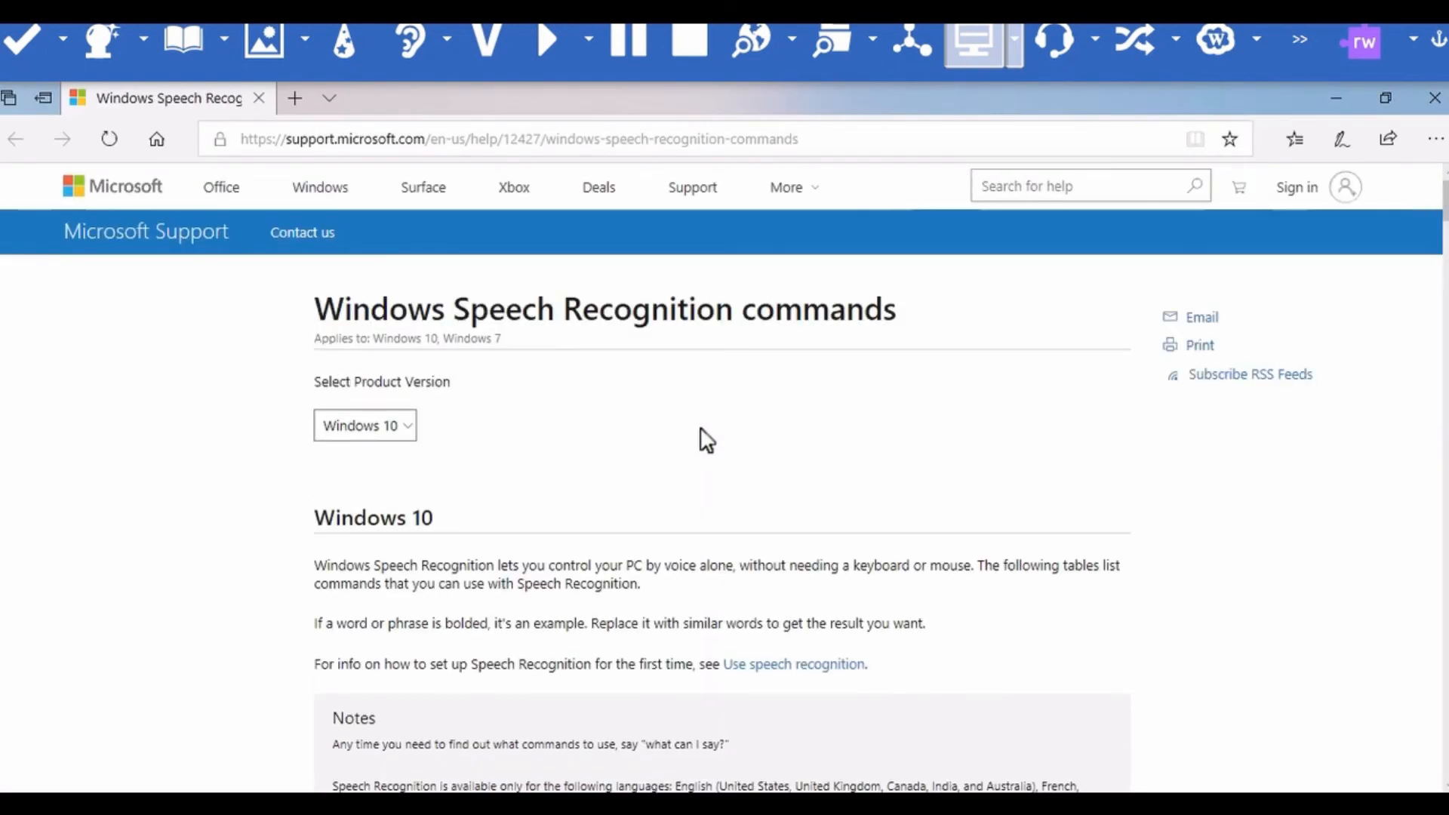
pyautogui.scroll(-9, 724, 479)
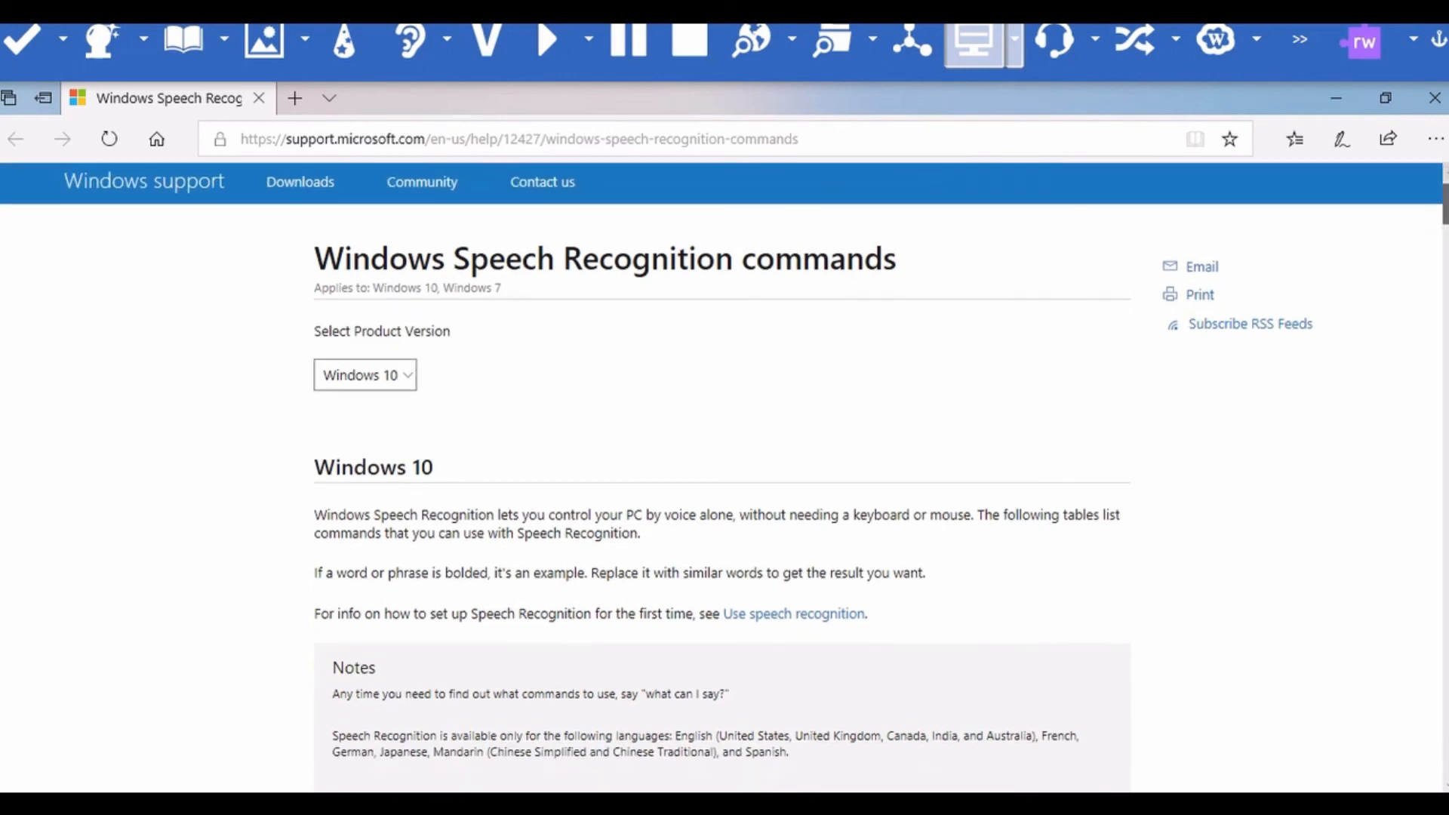
pyautogui.scroll(-1, 725, 479)
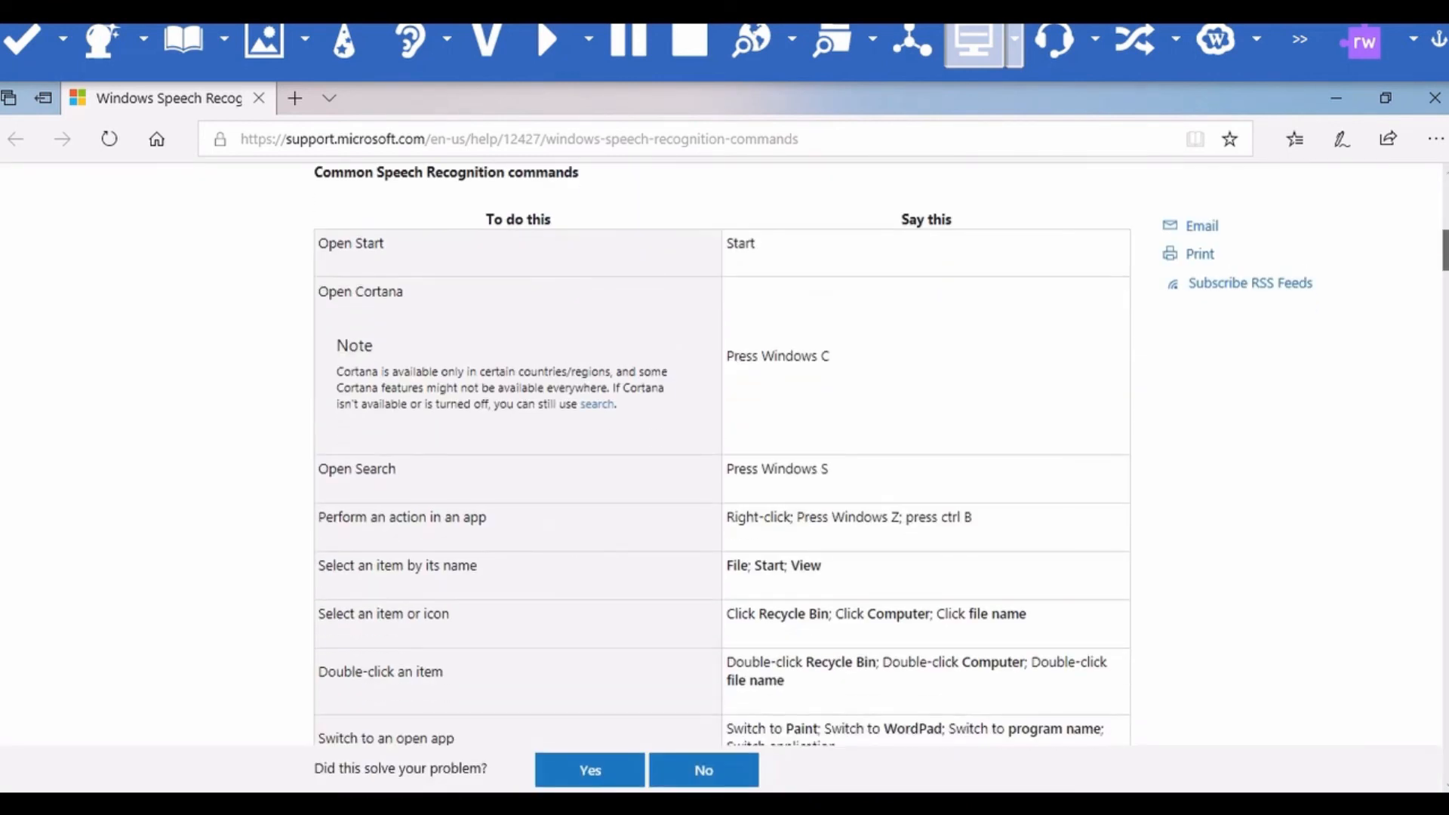
pyautogui.scroll(10, 724, 479)
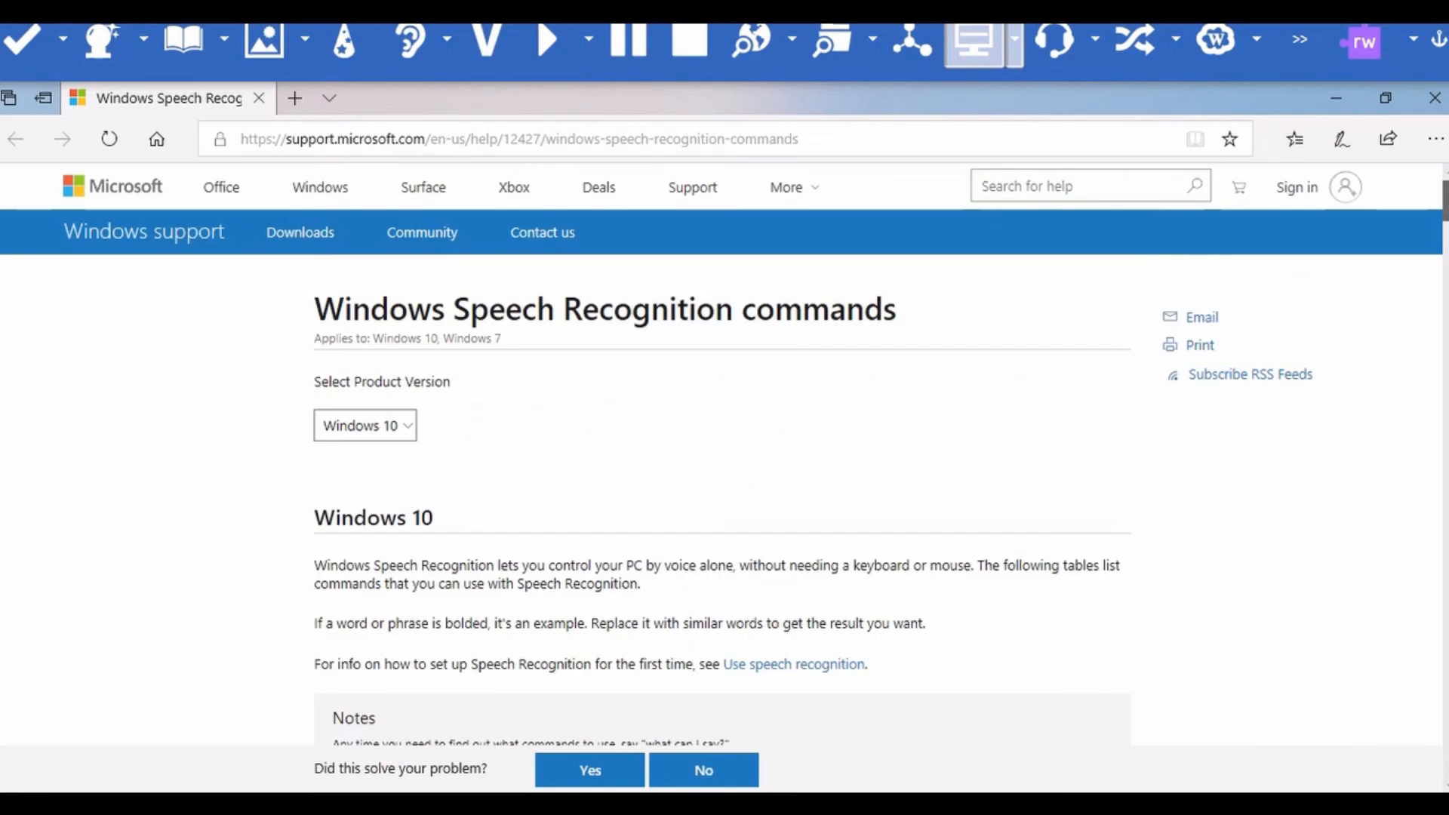
pyautogui.click(1434, 97)
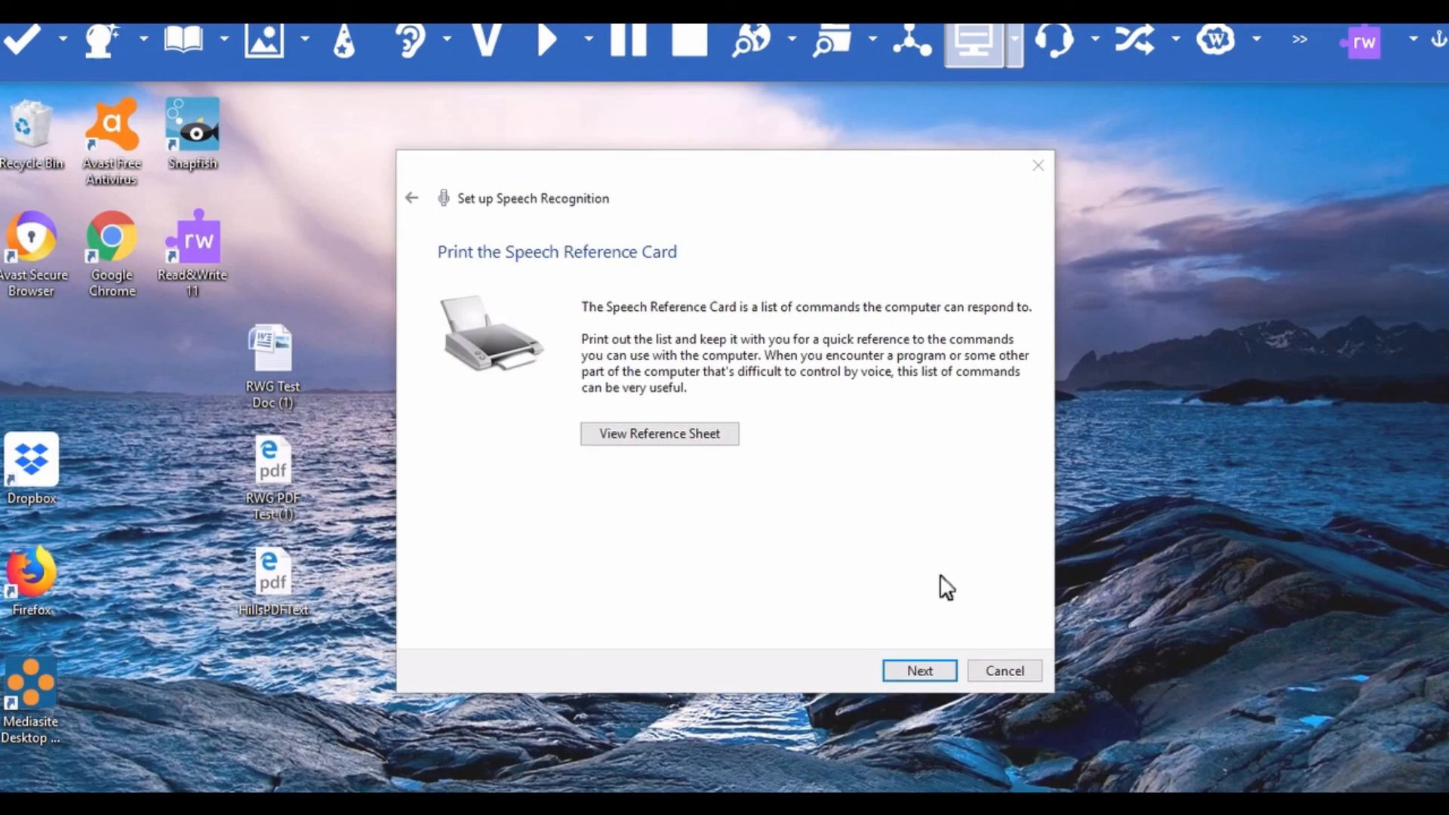
# - Continue the speech recognition setup past the reference card and turn off running Speech Recognition at startup
pyautogui.click(934, 667)
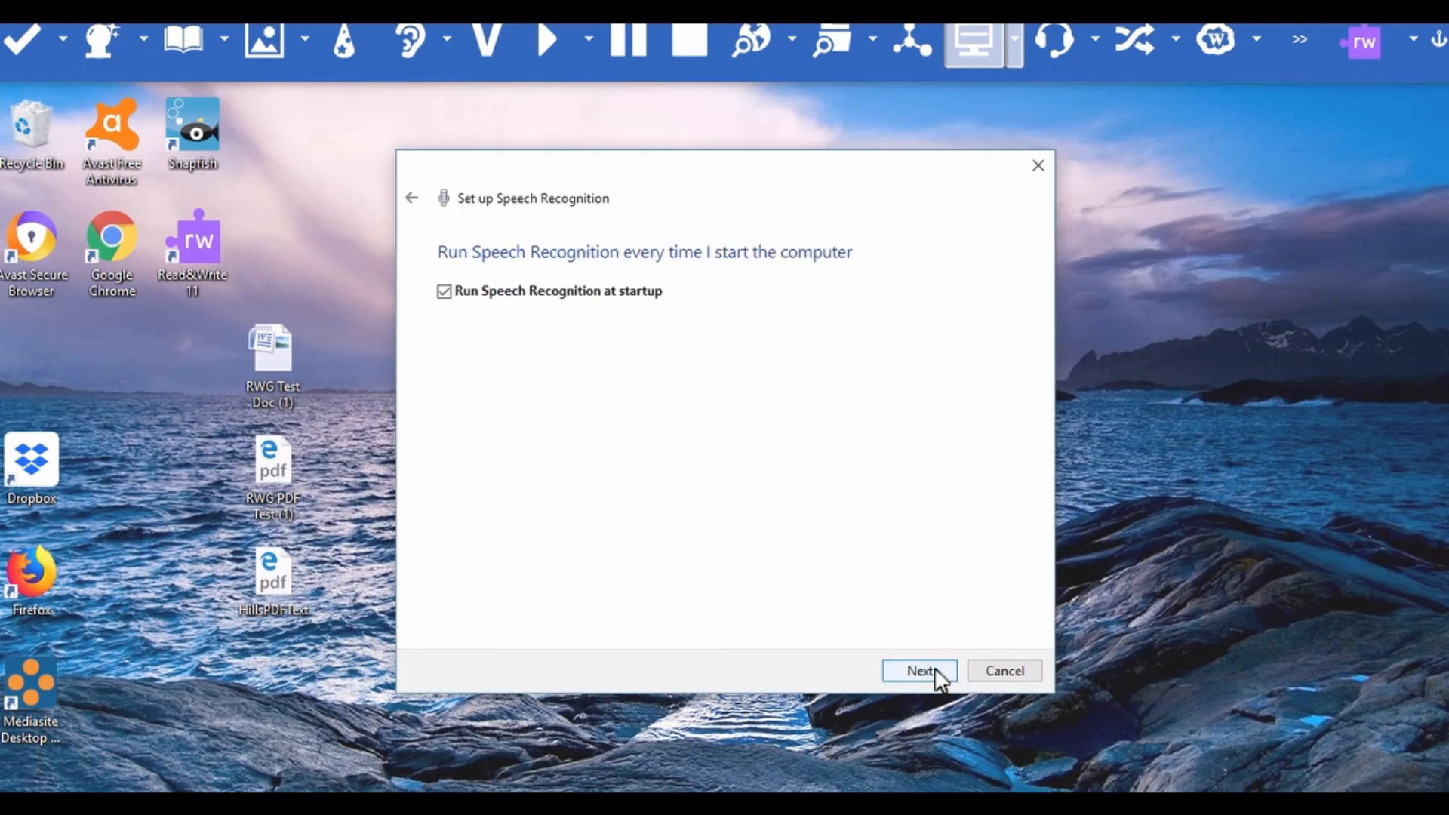
pyautogui.click(445, 292)
pyautogui.click(905, 670)
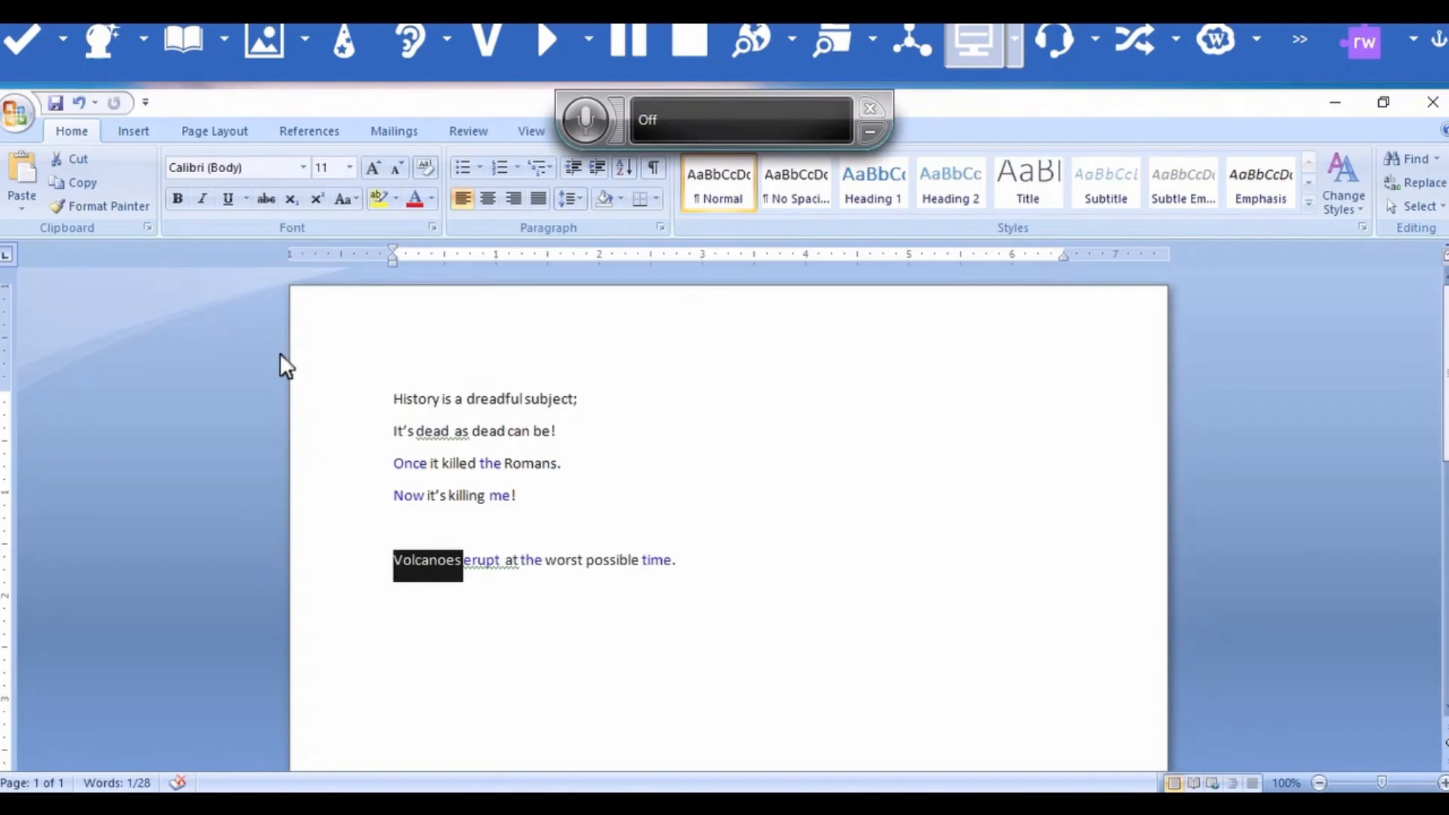
# - Dictate a sentence beginning "This program is really exciting" on a new line below the volcano sentence, and stop listening
pyautogui.click(701, 580)
pyautogui.press('Return')
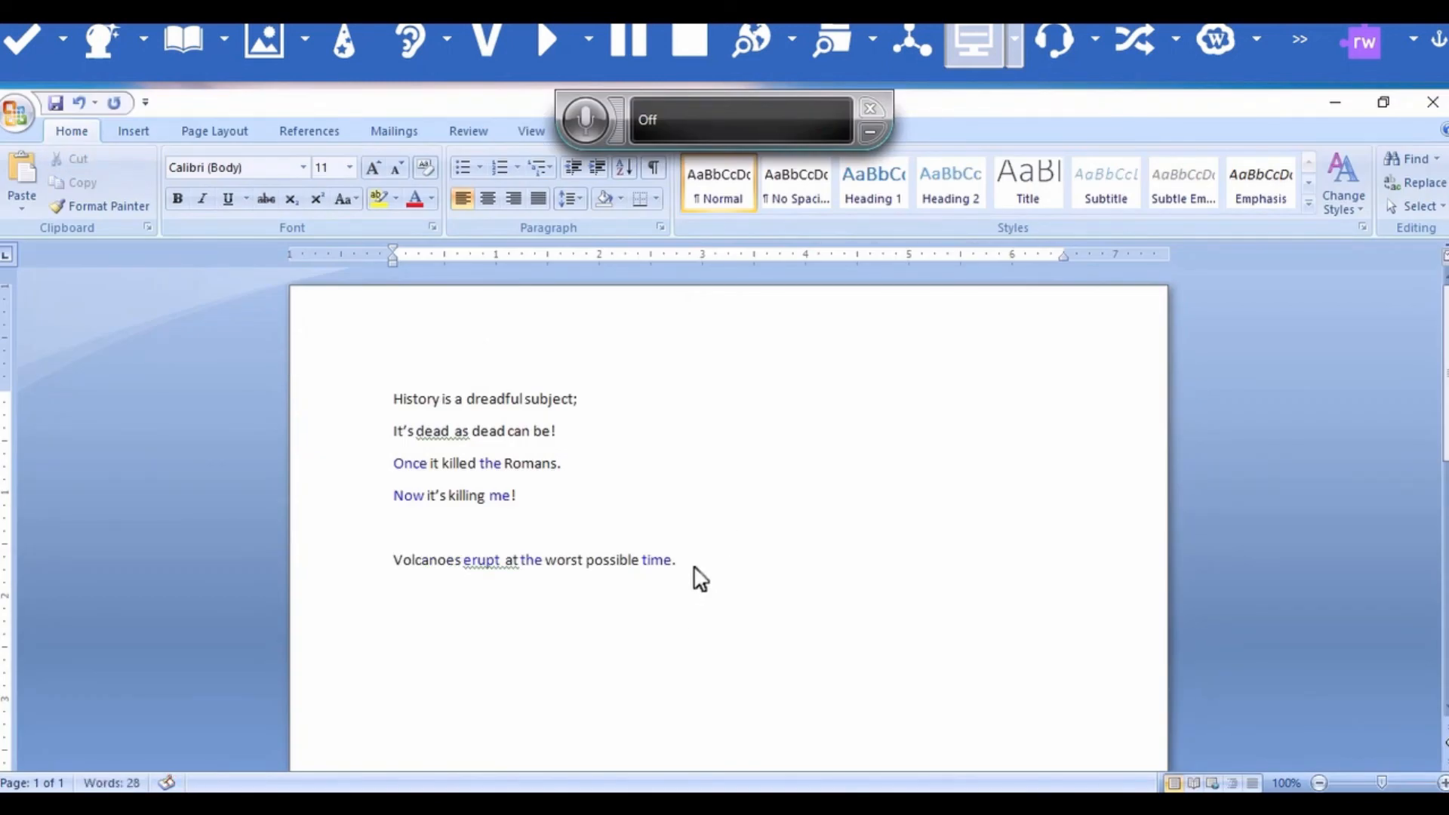
pyautogui.click(584, 124)
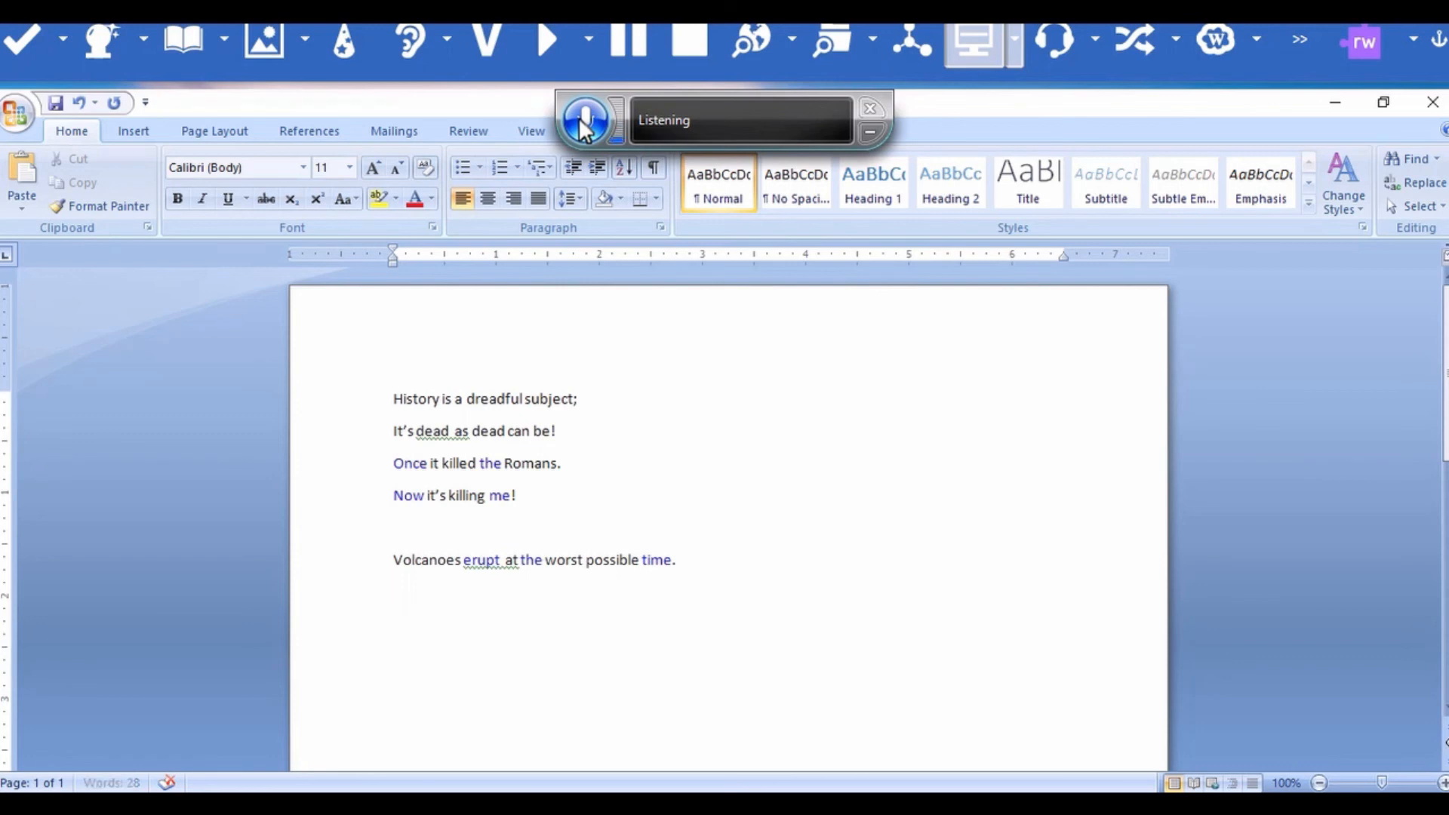
pyautogui.click(584, 123)
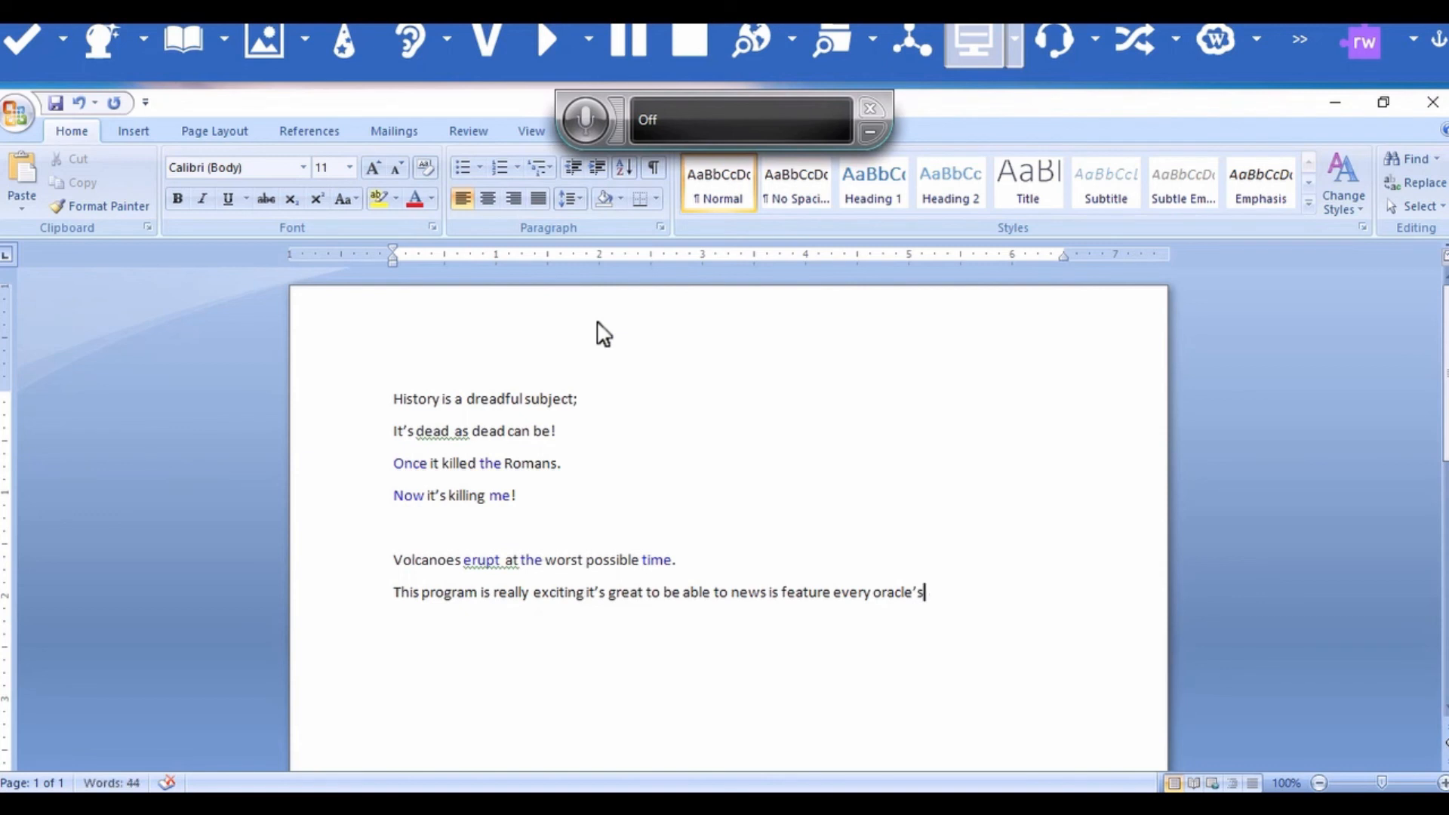
# - Delete "oracle's" from the dictated sentence, dictate the Peter Piper lines beneath it, and close speech recognition
pyautogui.press('BackSpace')
pyautogui.press('BackSpace')
pyautogui.press('BackSpace')
pyautogui.press('BackSpace')
pyautogui.press('BackSpace')
pyautogui.press('BackSpace')
pyautogui.press('BackSpace')
pyautogui.press('BackSpace')
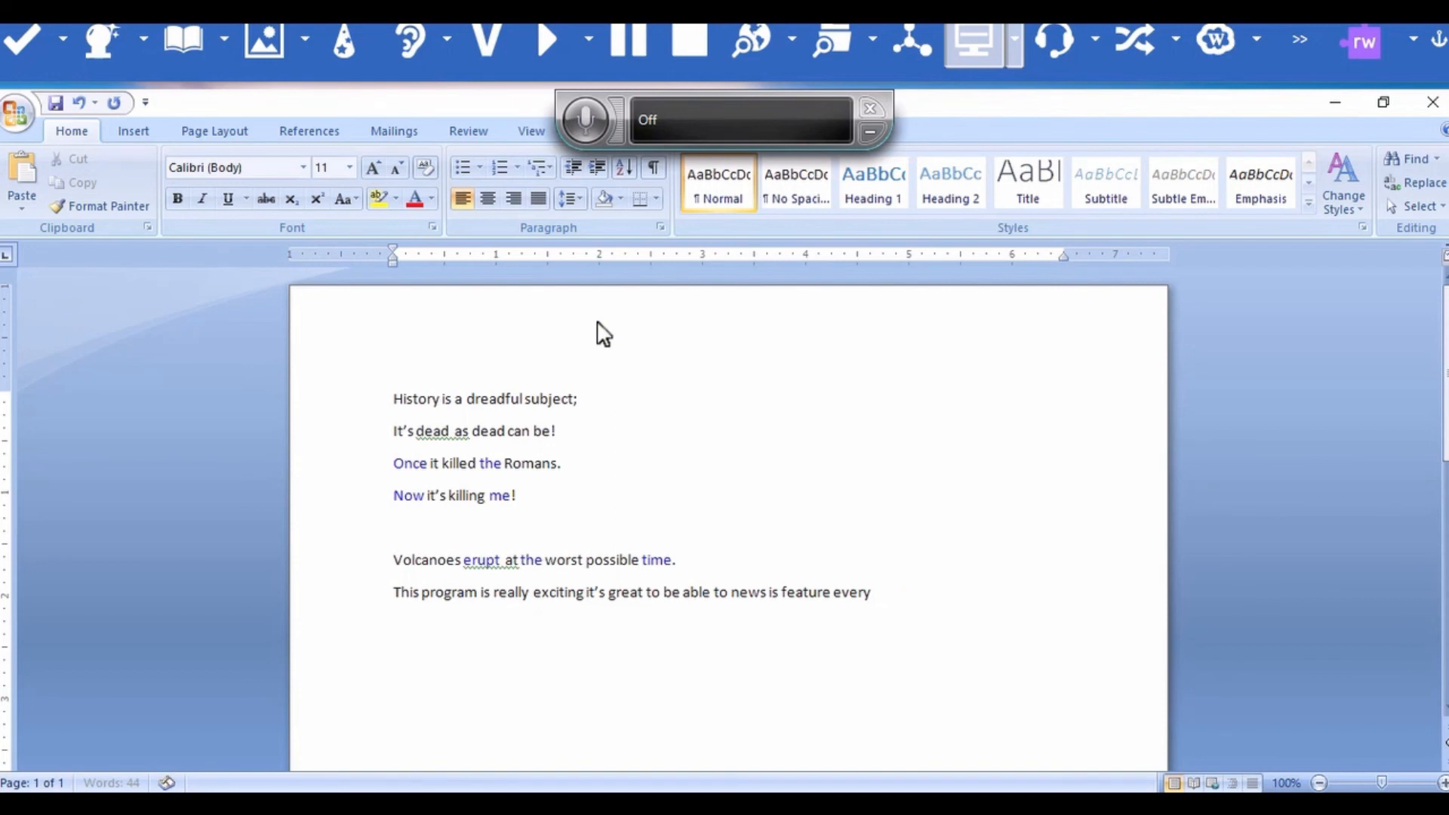
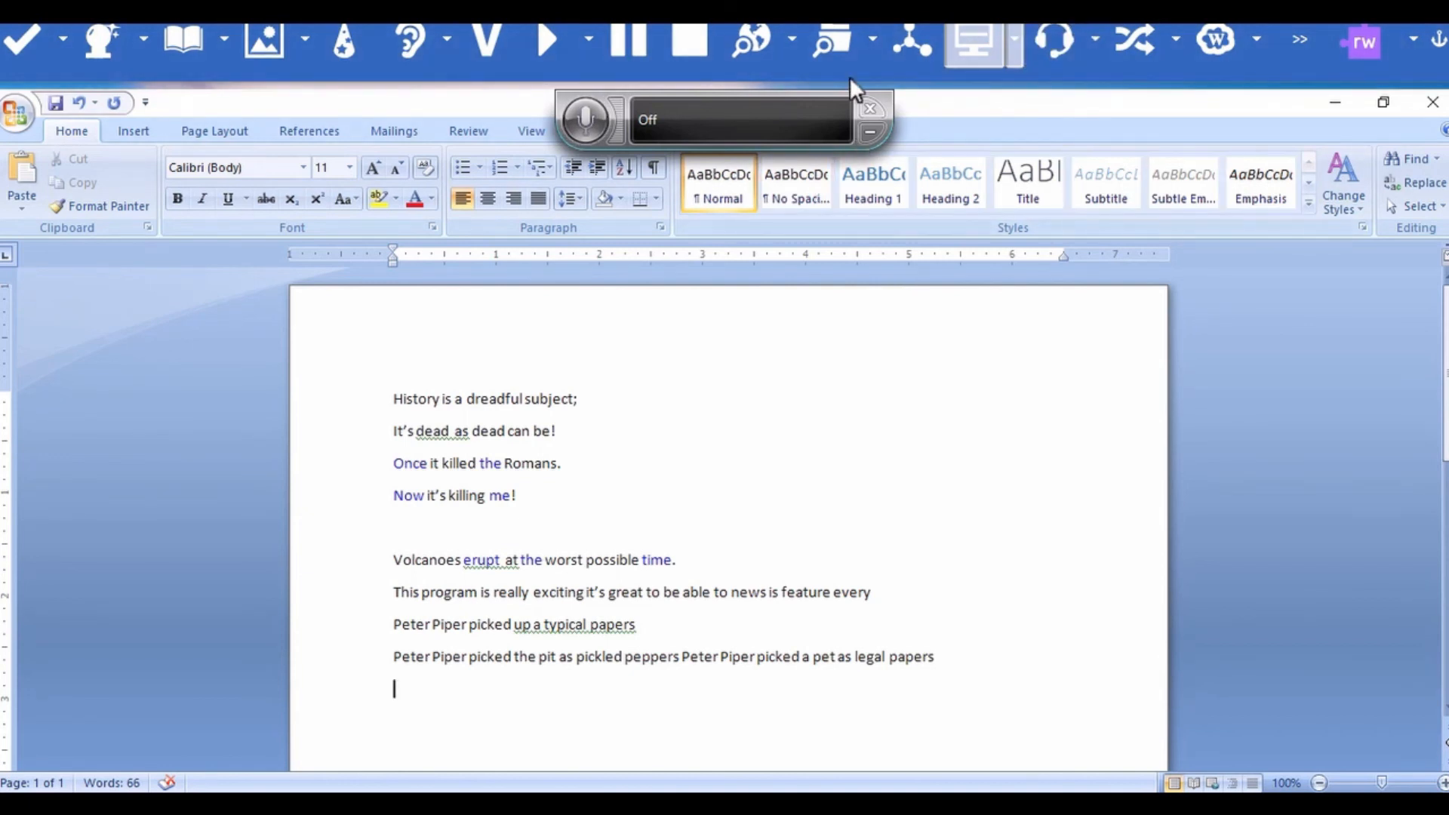
pyautogui.click(869, 109)
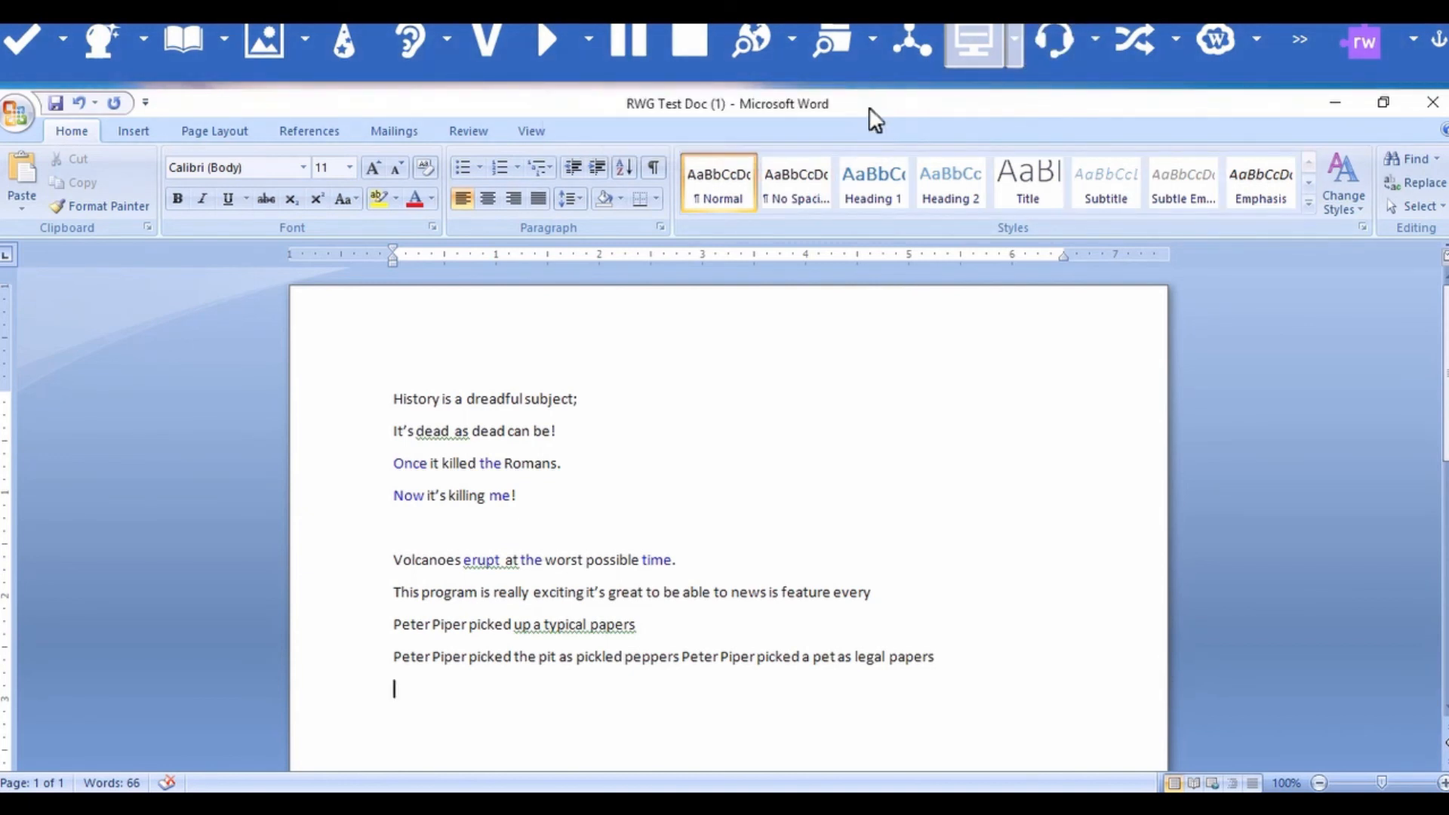
# - Start the Translator and look up the Spanish translation of the second "dead" in the document's second line
pyautogui.click(1143, 46)
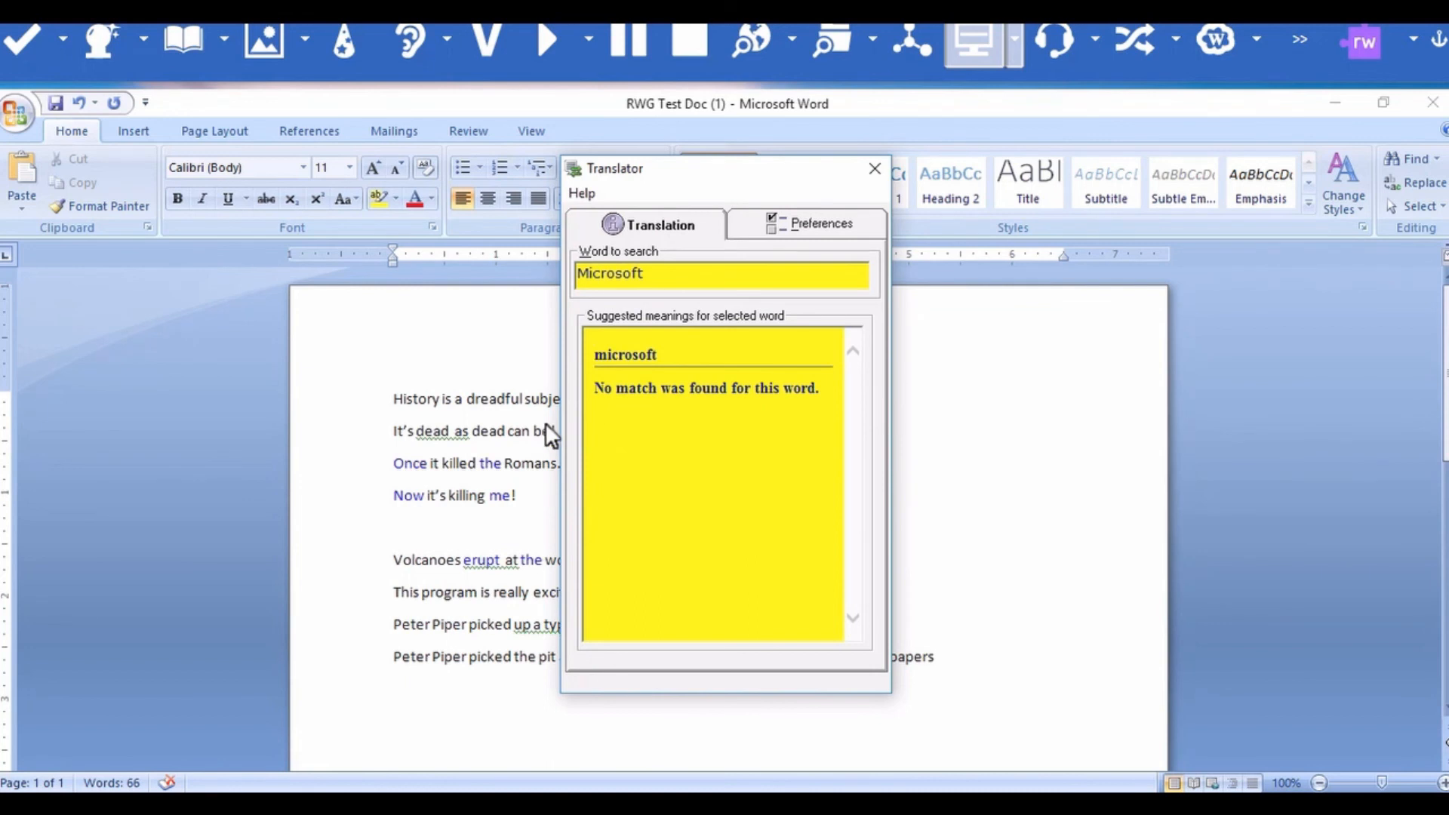
pyautogui.tripleClick(487, 433)
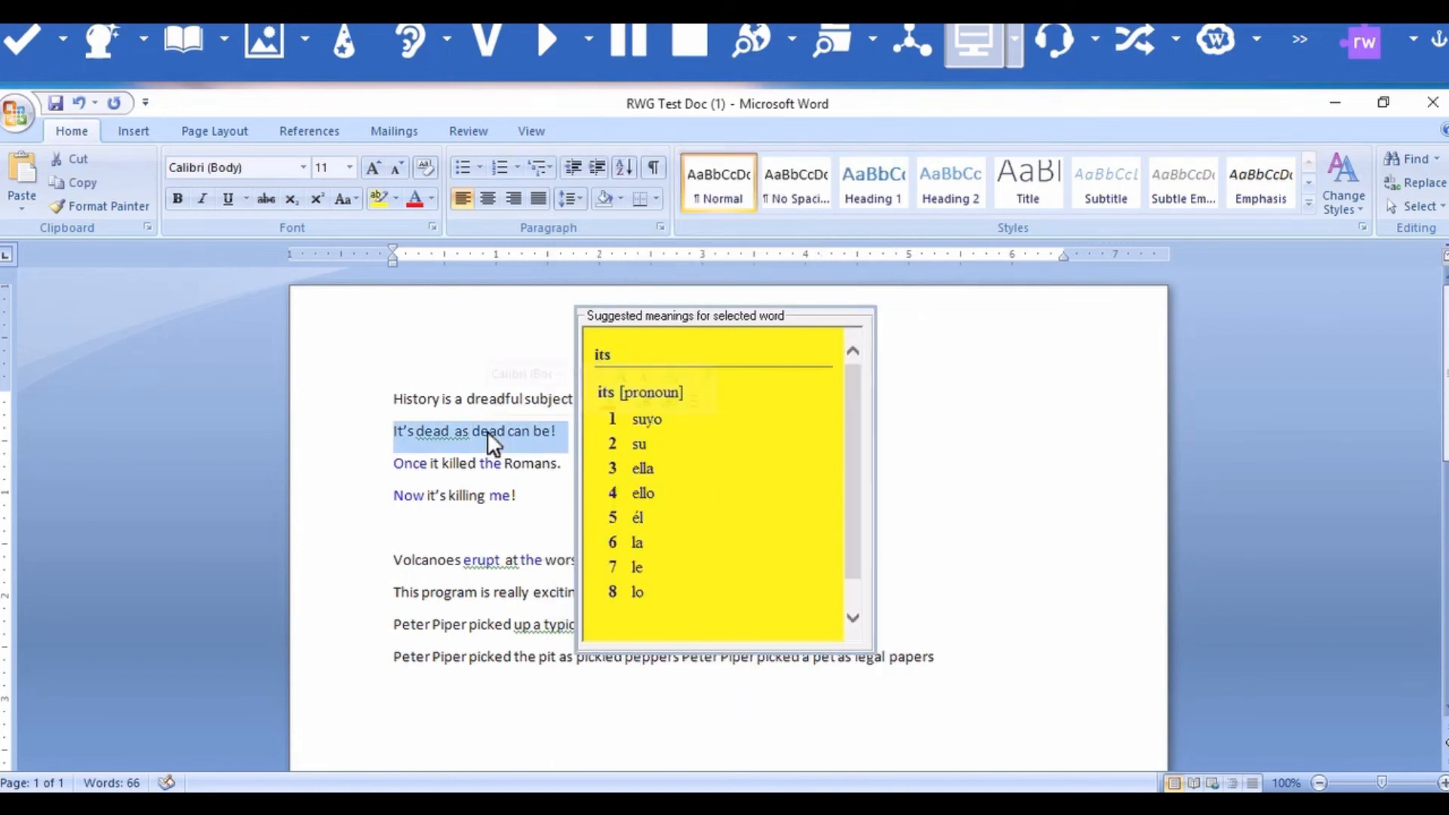
pyautogui.click(488, 432)
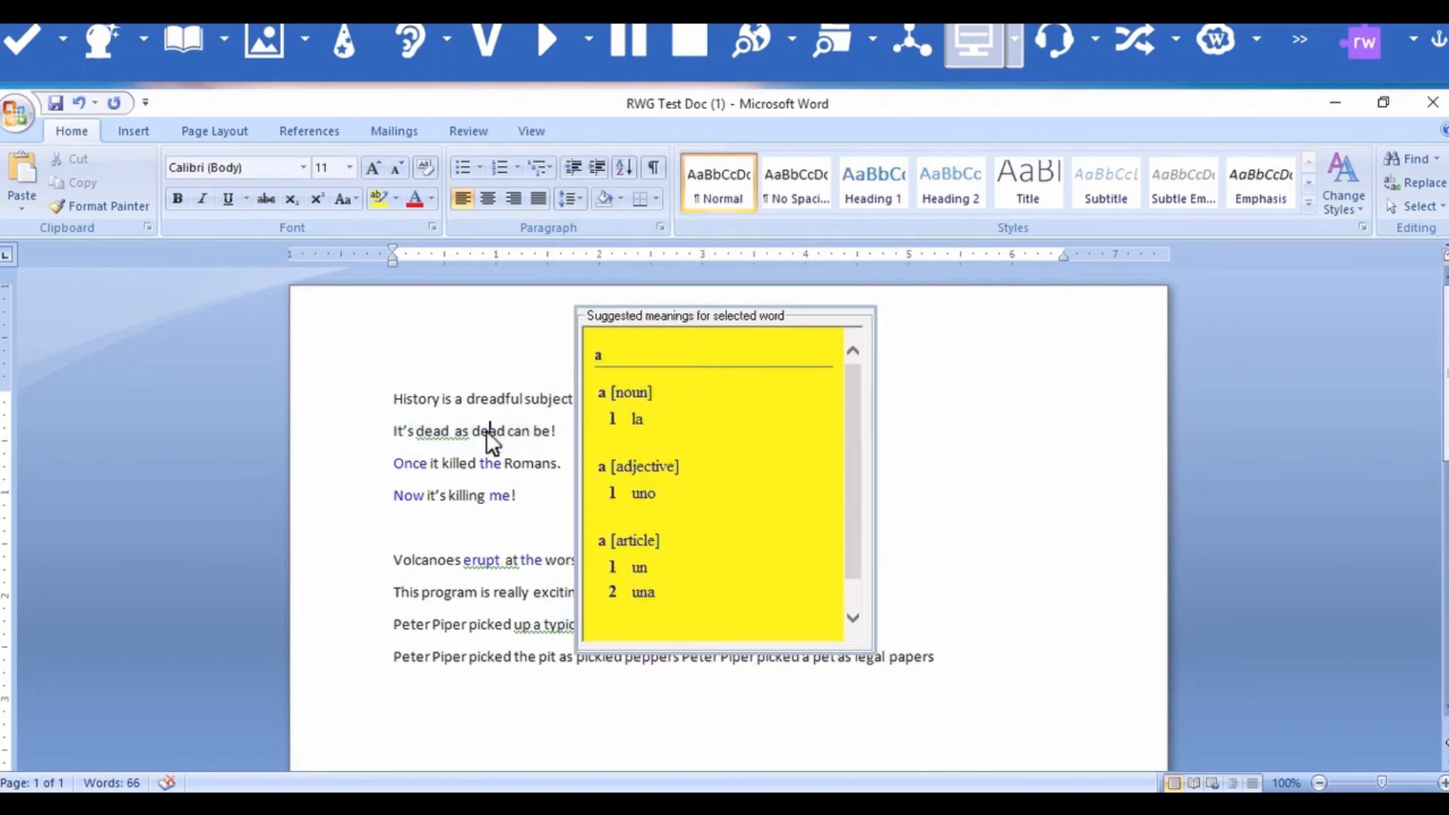
pyautogui.doubleClick(489, 432)
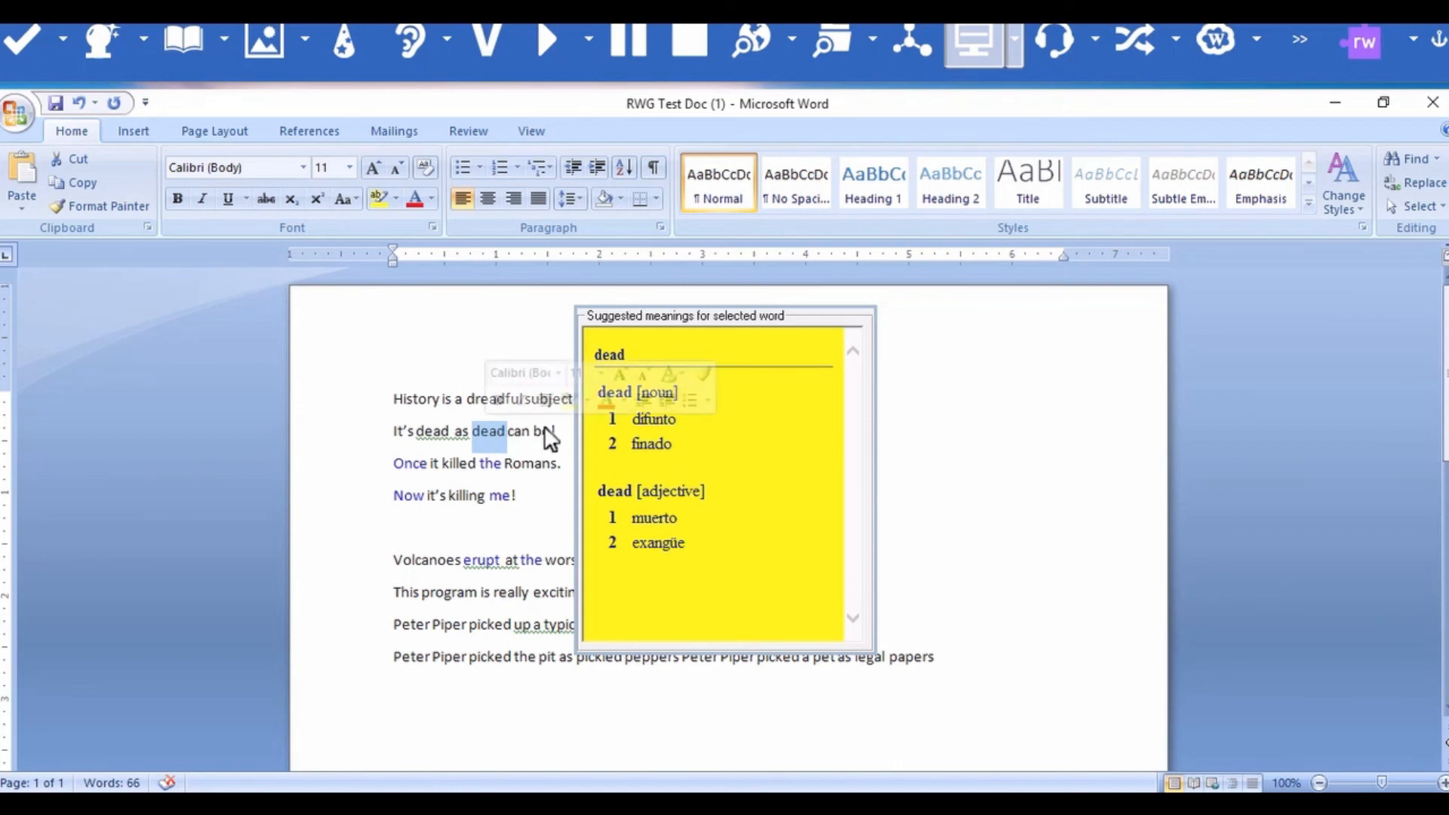
pyautogui.click(636, 428)
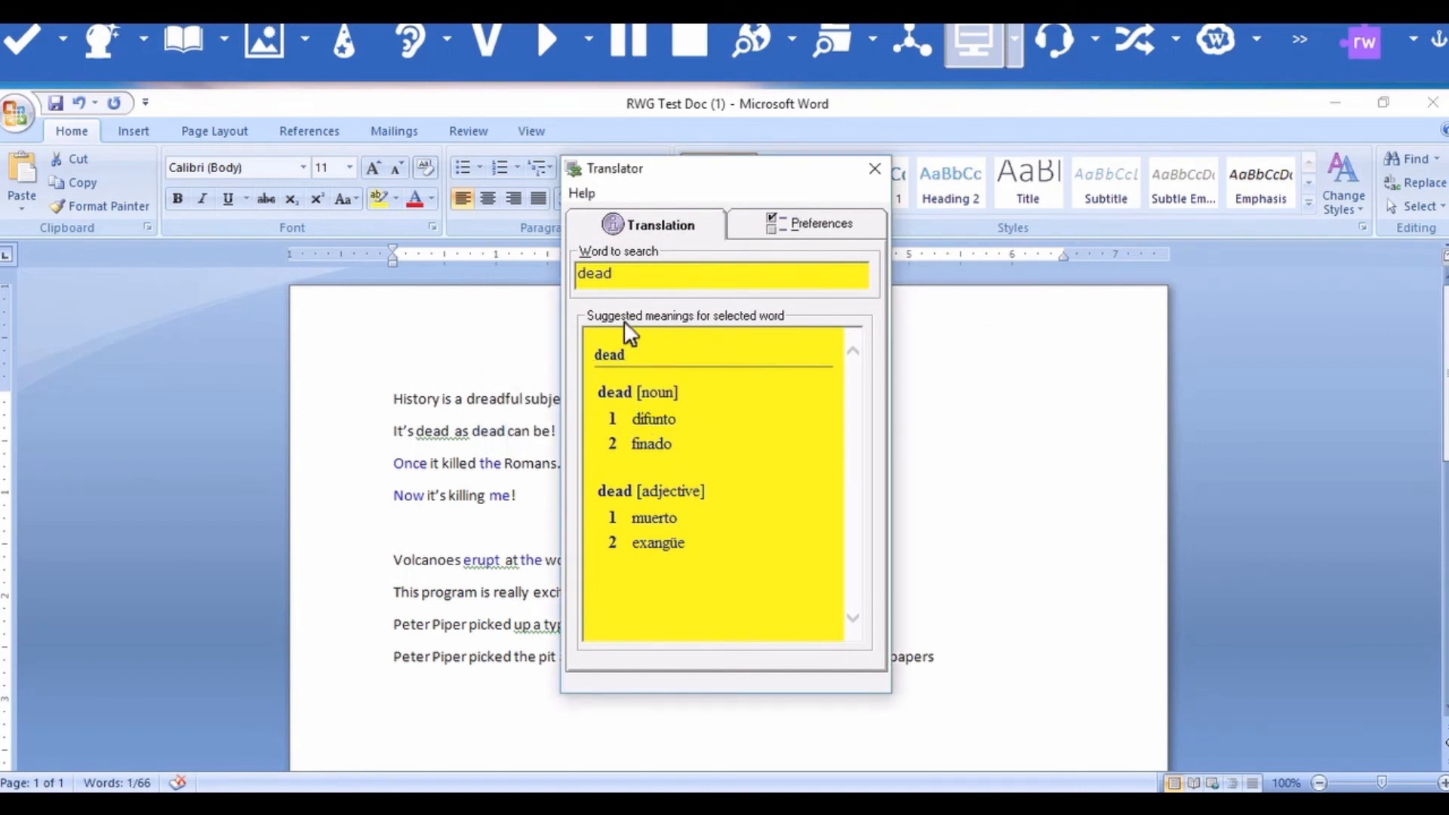
# - Open the speech playback options and look up "dead" in the Translator again
pyautogui.click(584, 43)
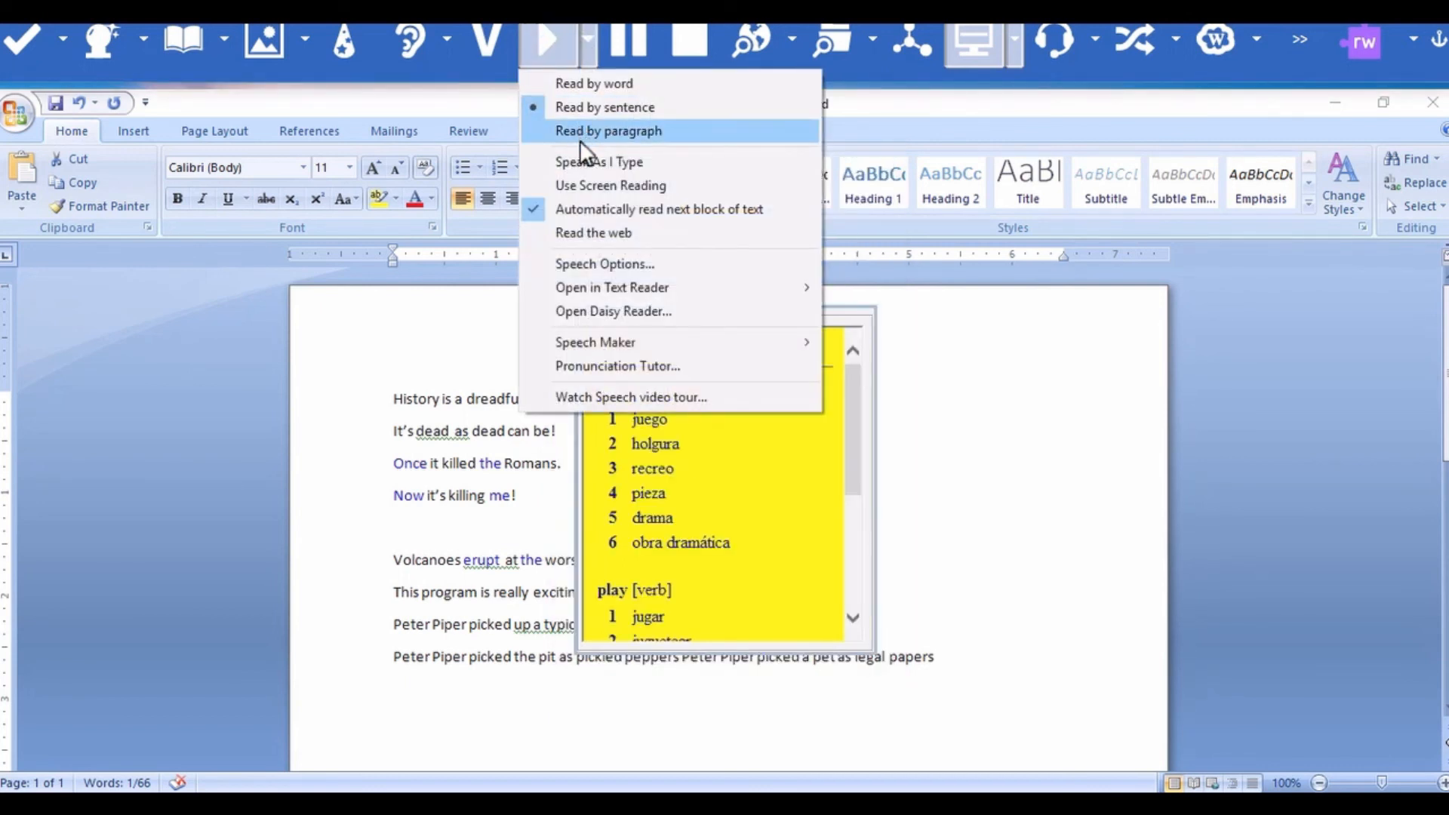
pyautogui.click(578, 178)
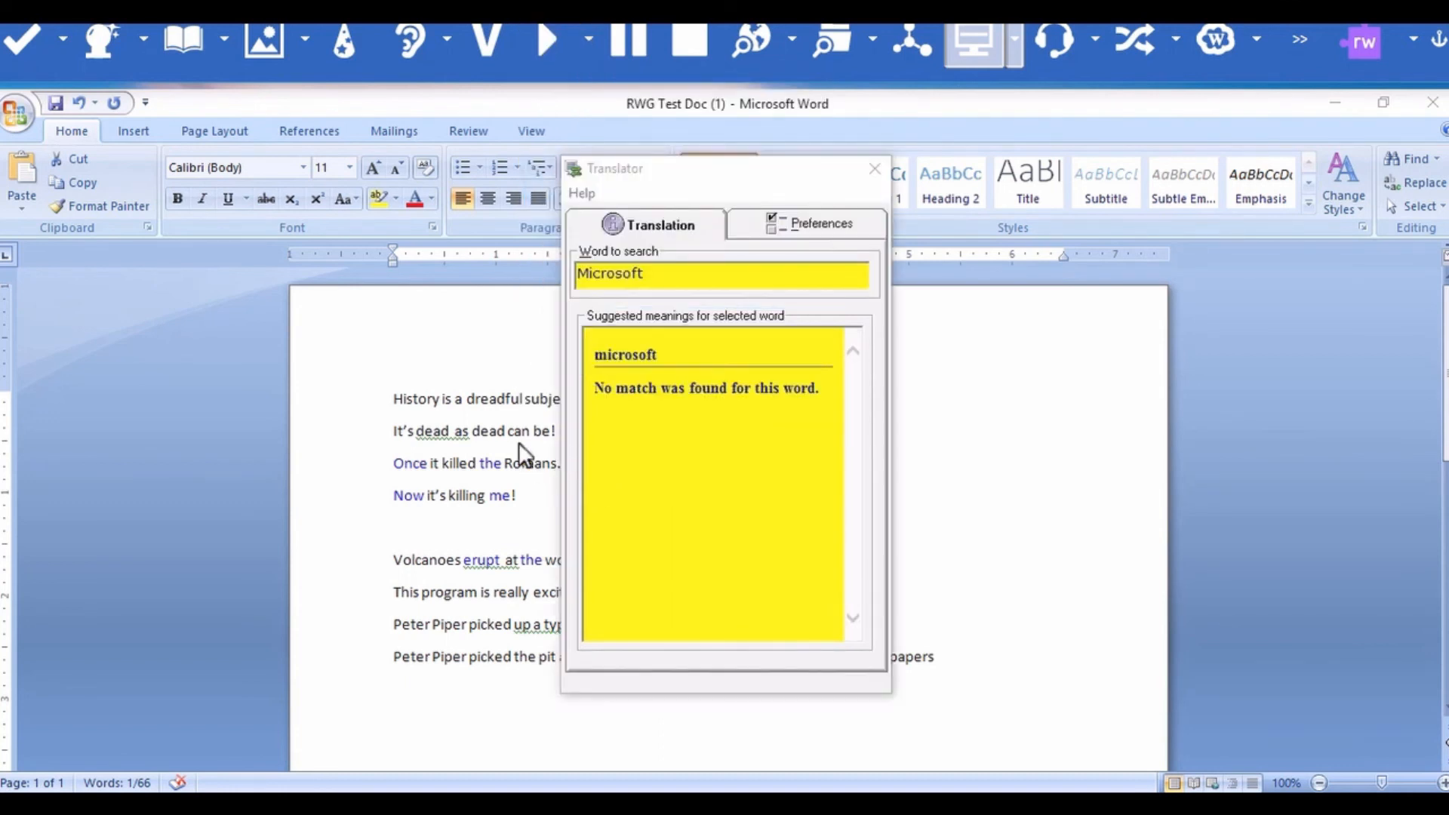
pyautogui.doubleClick(481, 434)
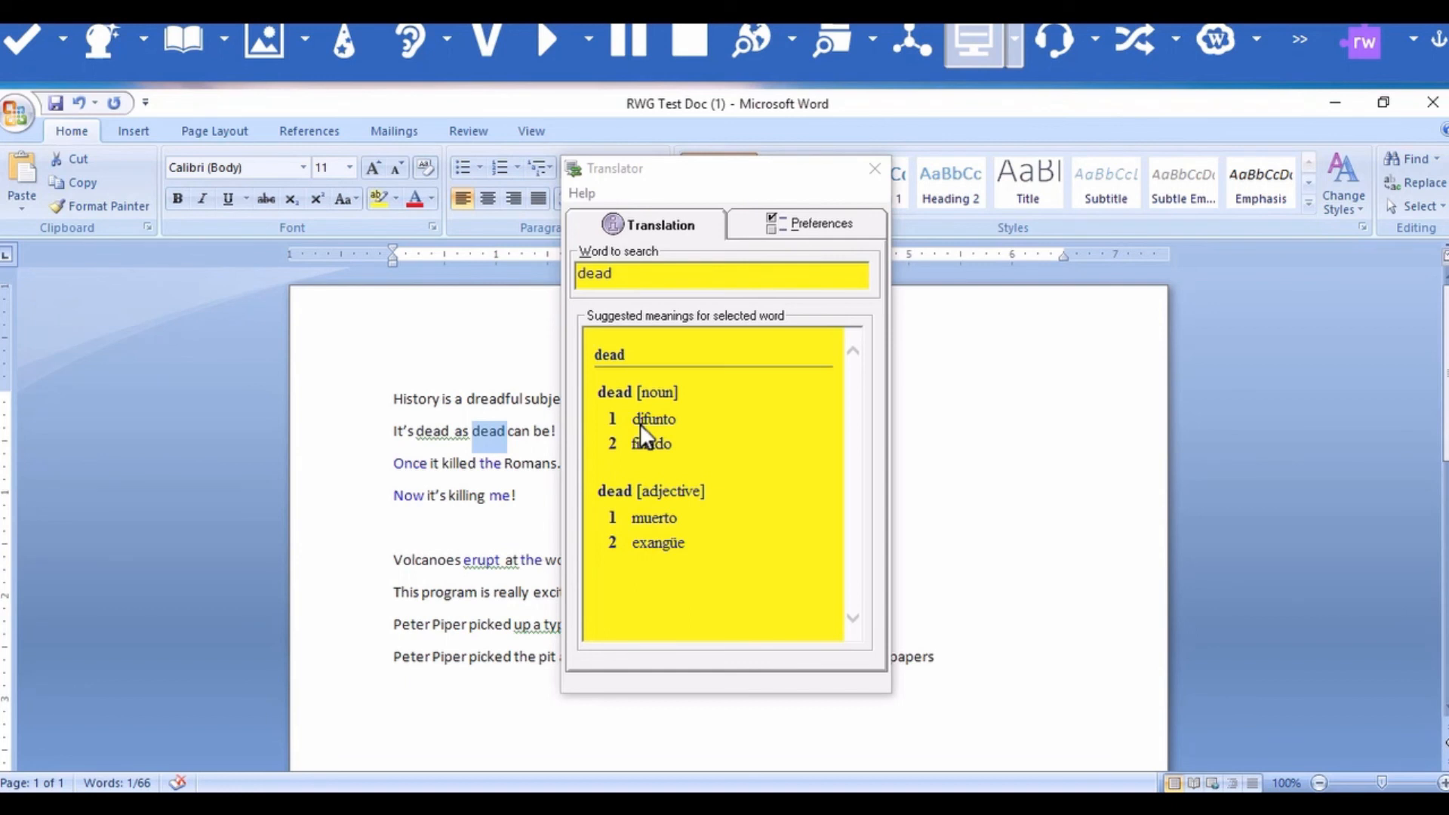
# - Review the available translation languages in the Translator's preferences and close the Translator
pyautogui.click(796, 223)
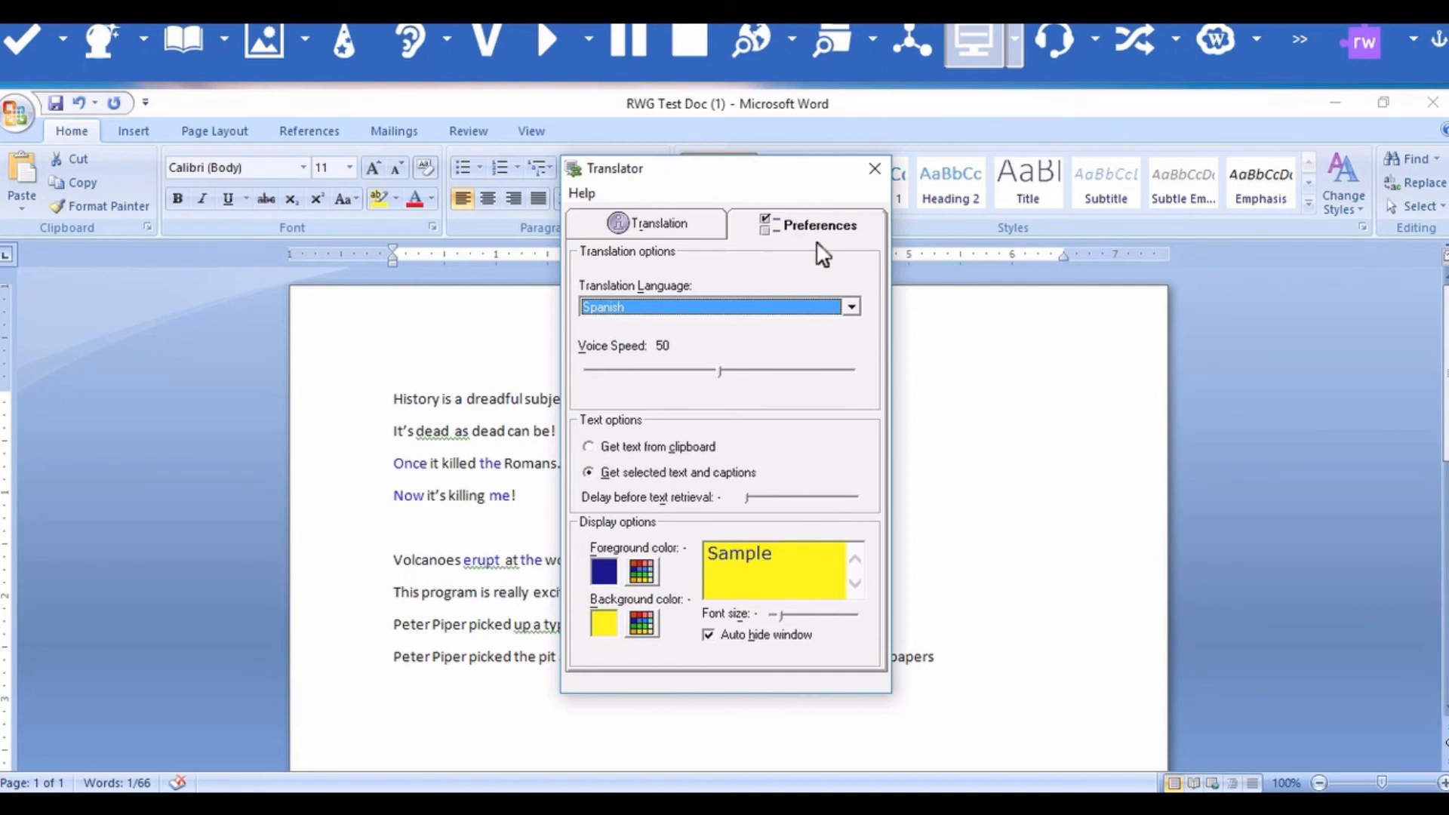
pyautogui.click(850, 307)
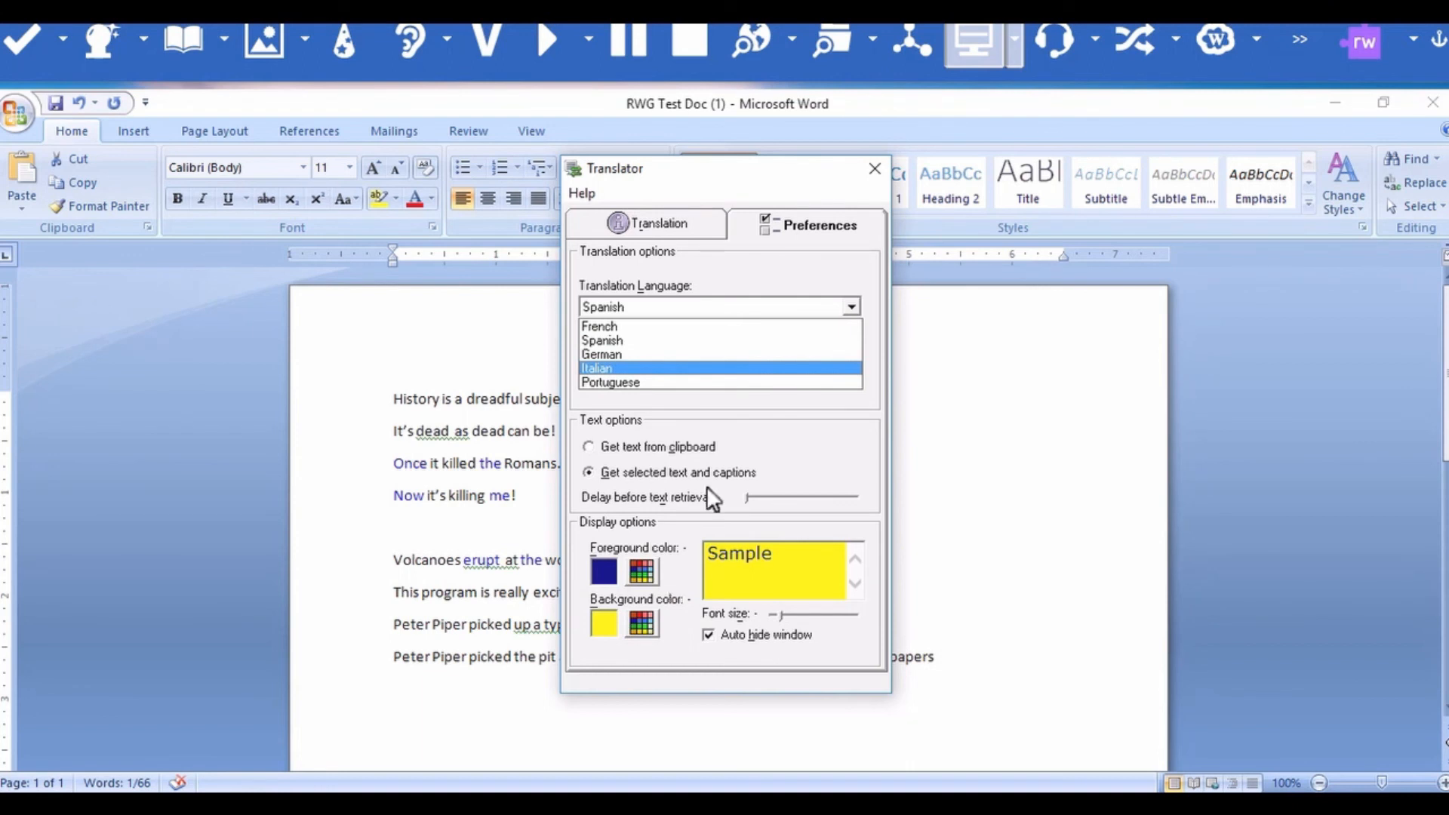
pyautogui.click(874, 169)
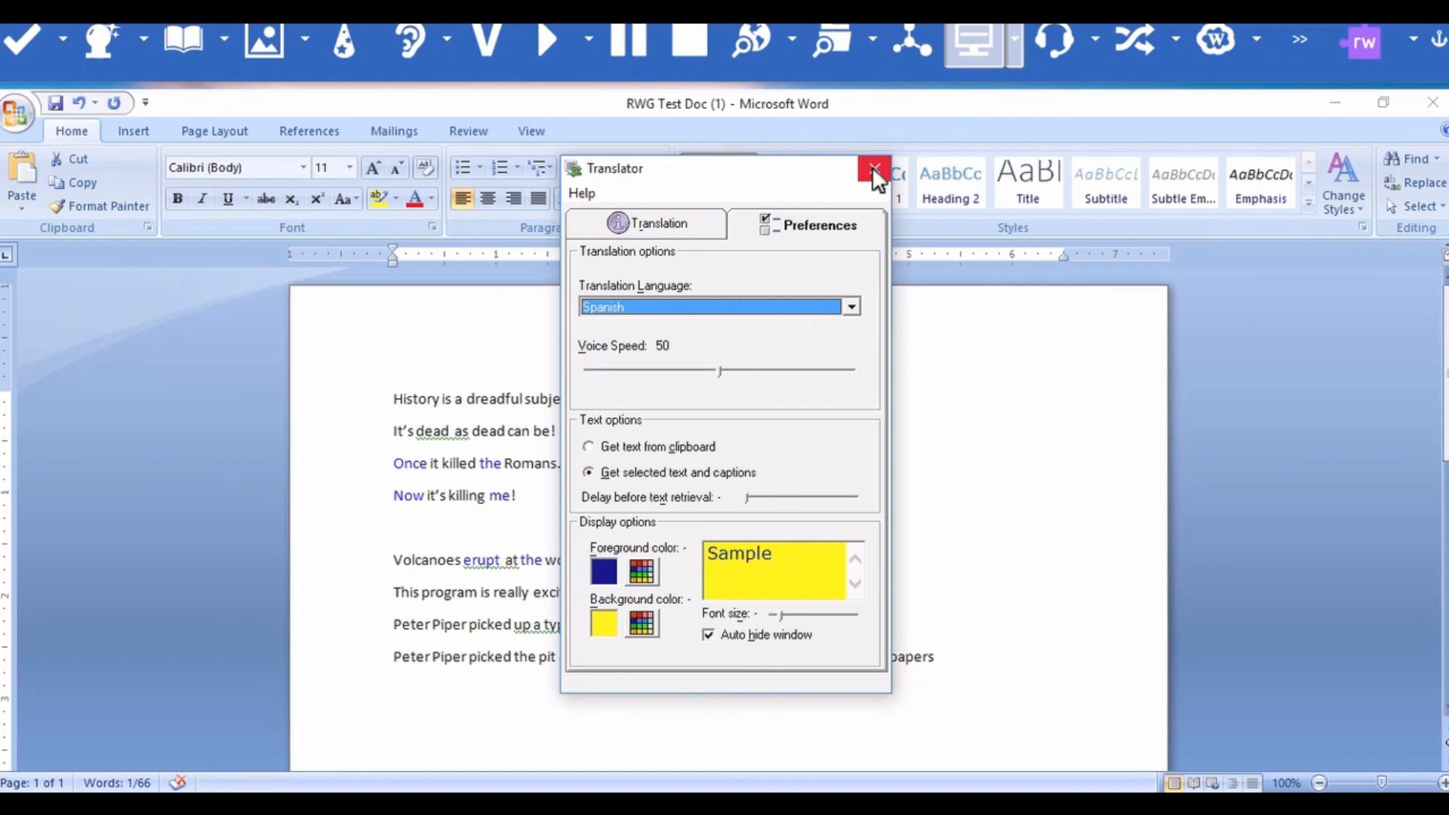
pyautogui.click(874, 169)
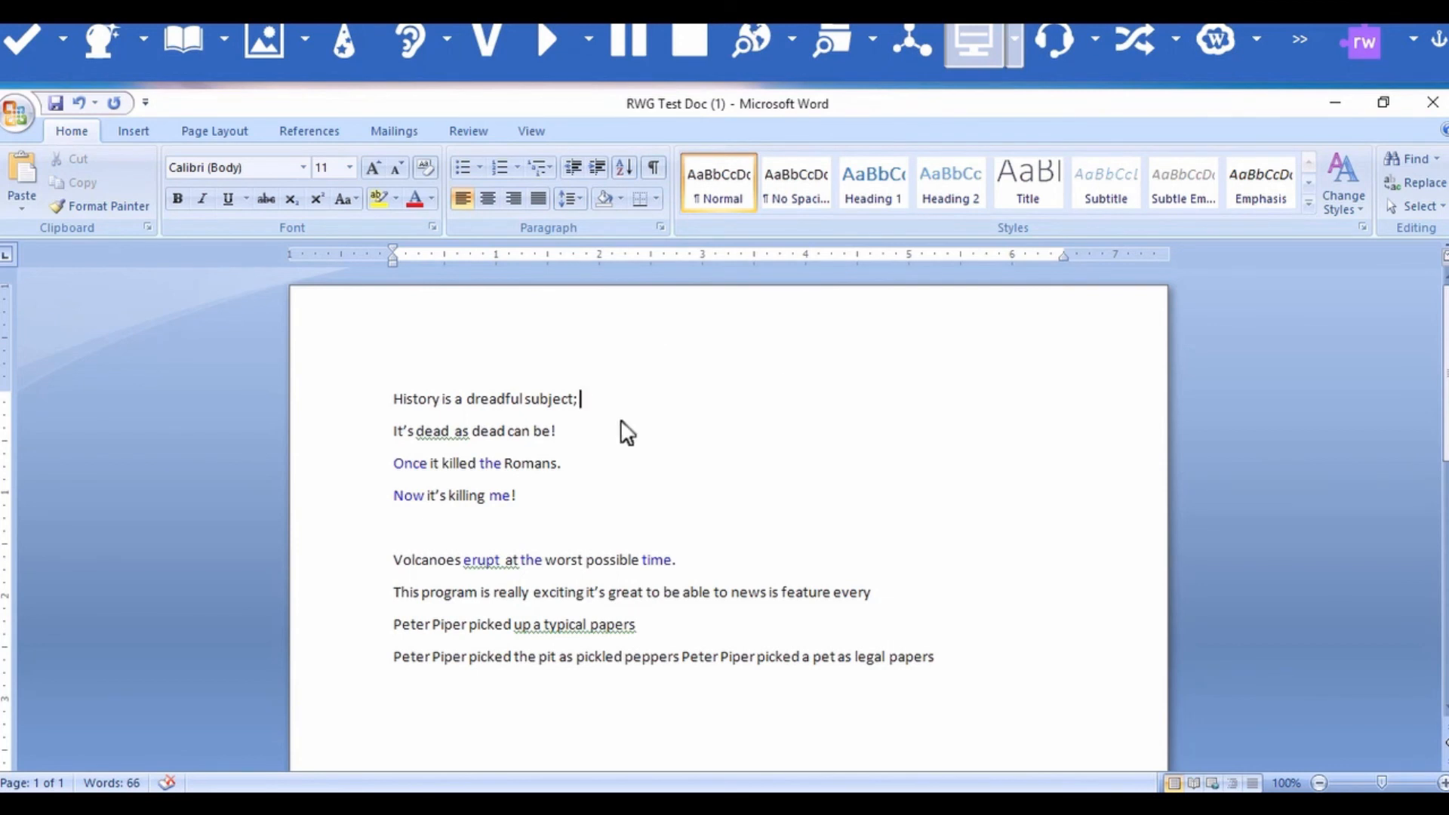
# - Search for "Volcanoes" from the document with Fact Finder and open the Wikipedia article on volcanoes
pyautogui.moveTo(391, 404); pyautogui.dragTo(936, 663)
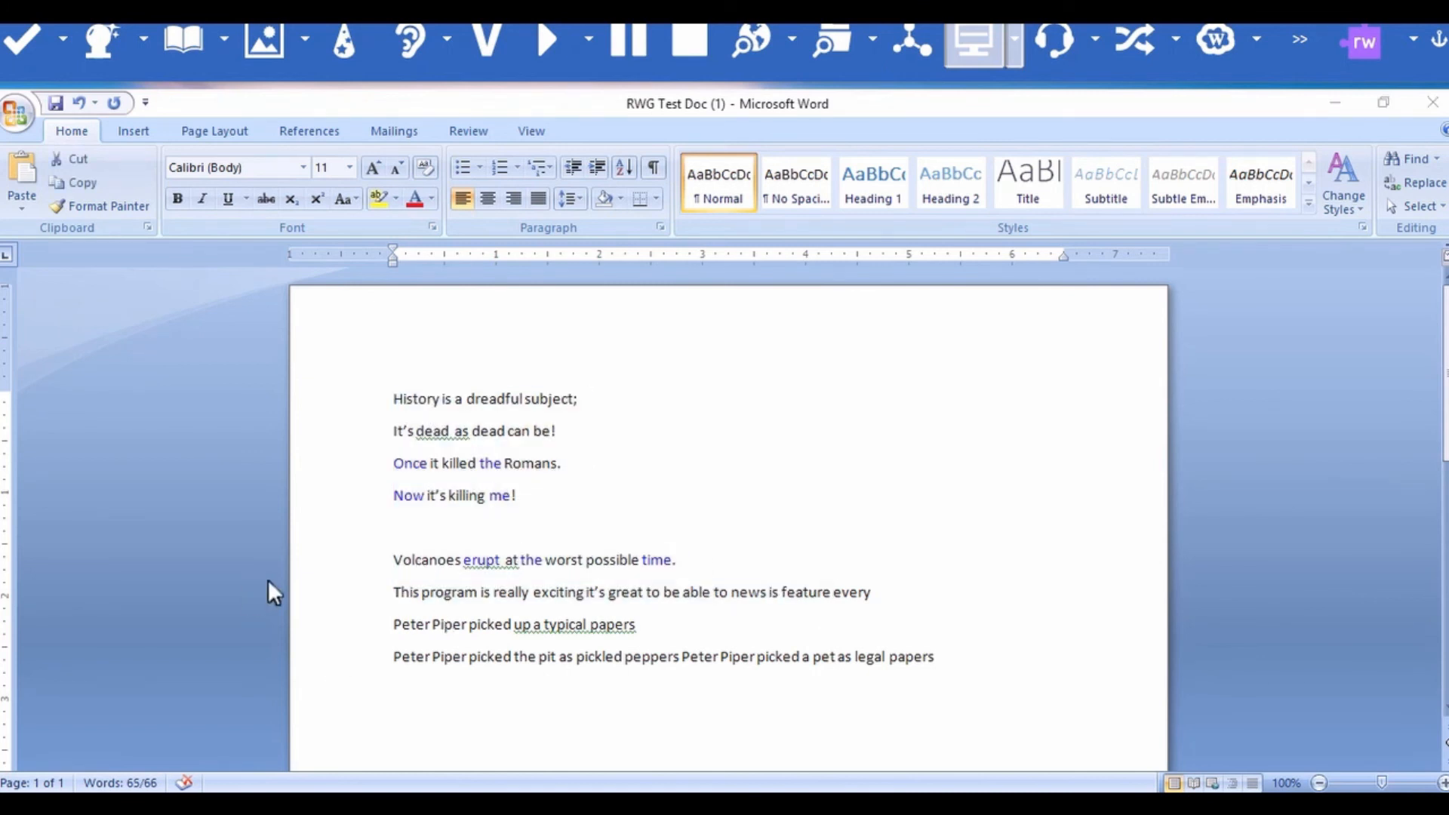
pyautogui.doubleClick(424, 561)
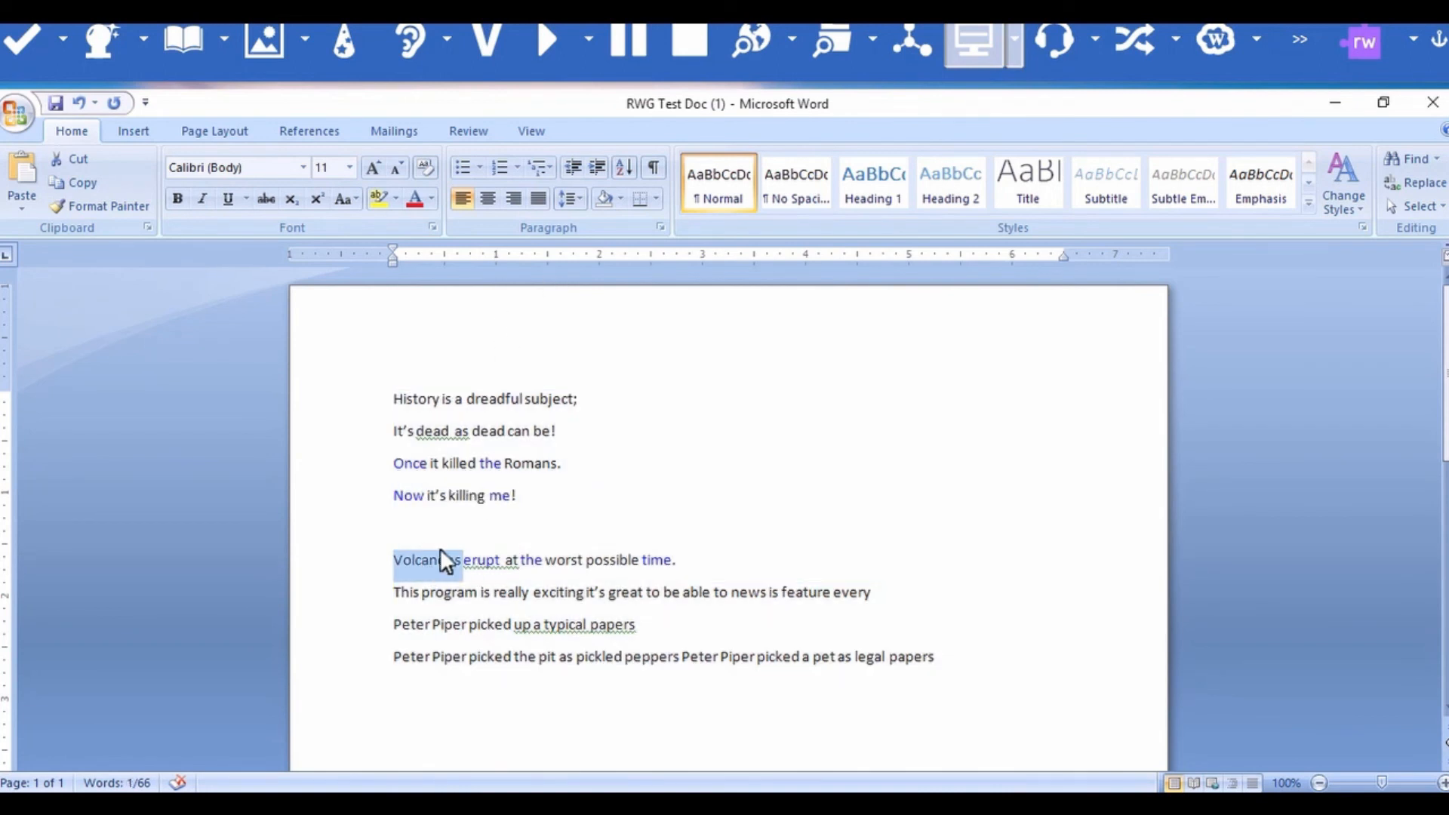
pyautogui.click(746, 31)
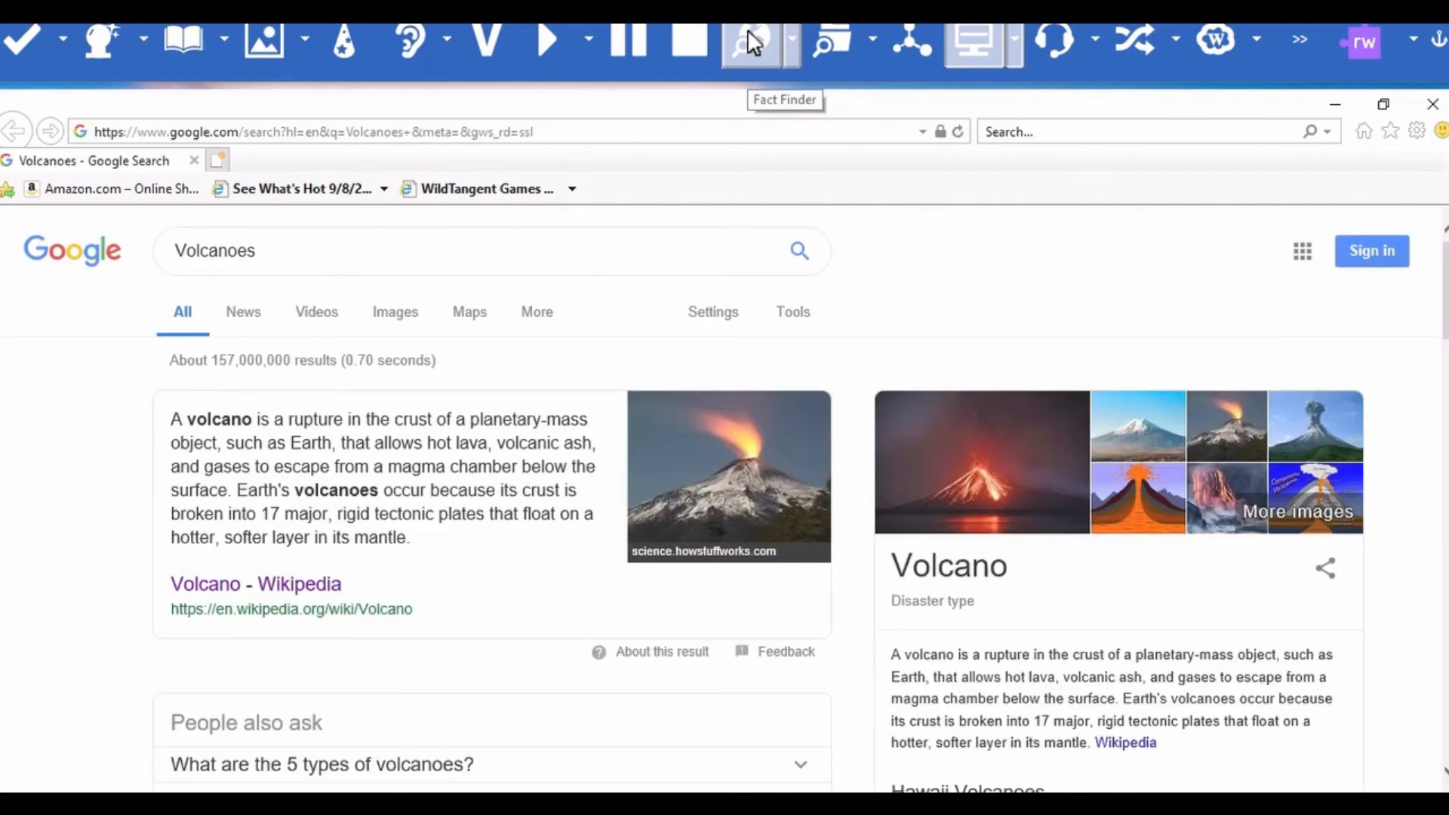
pyautogui.click(297, 582)
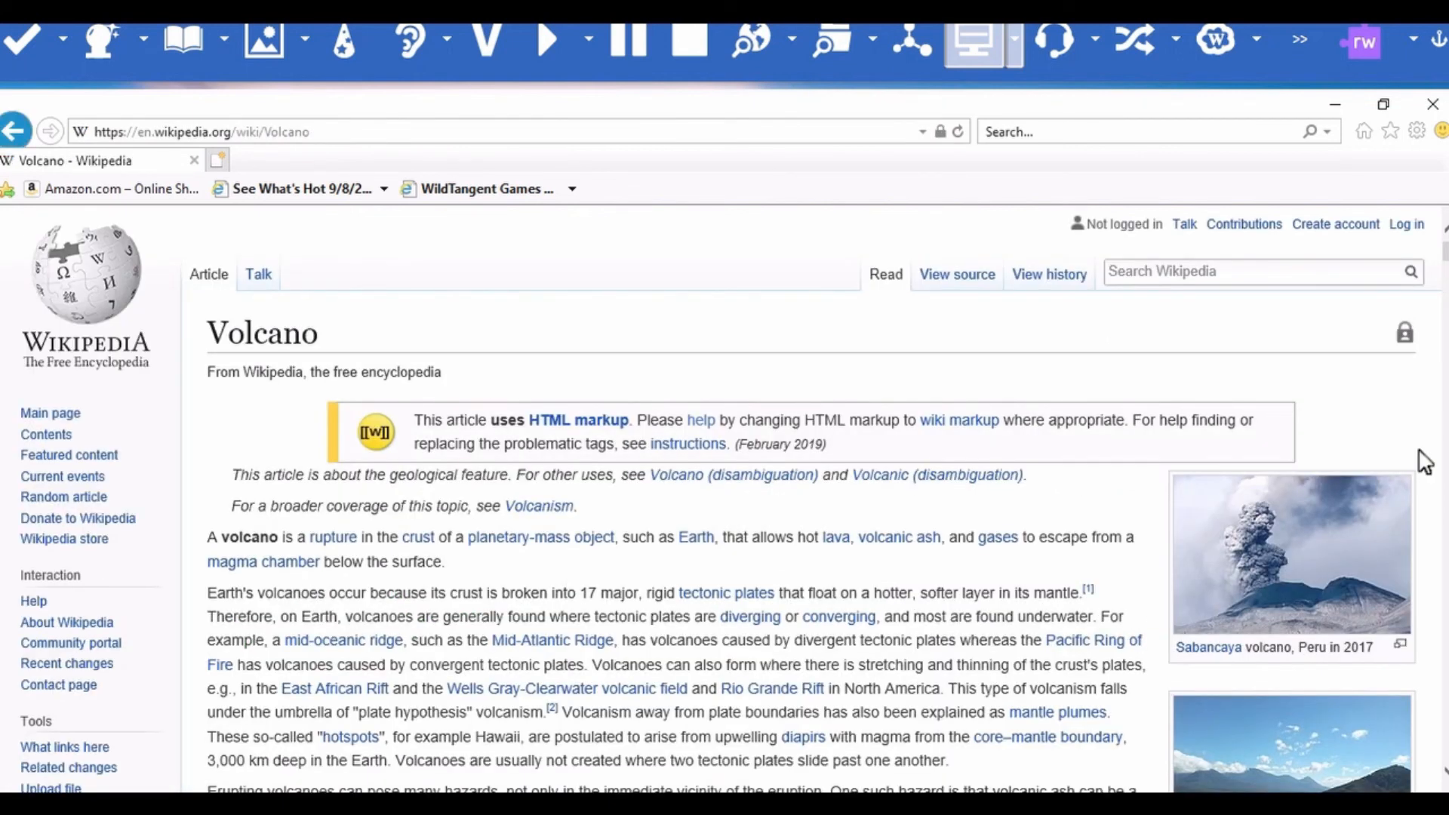
# - Copy the article text from "A volcano is a rupture" through "convergent tectonic plates" and close the browser
pyautogui.scroll(-3, 822, 498)
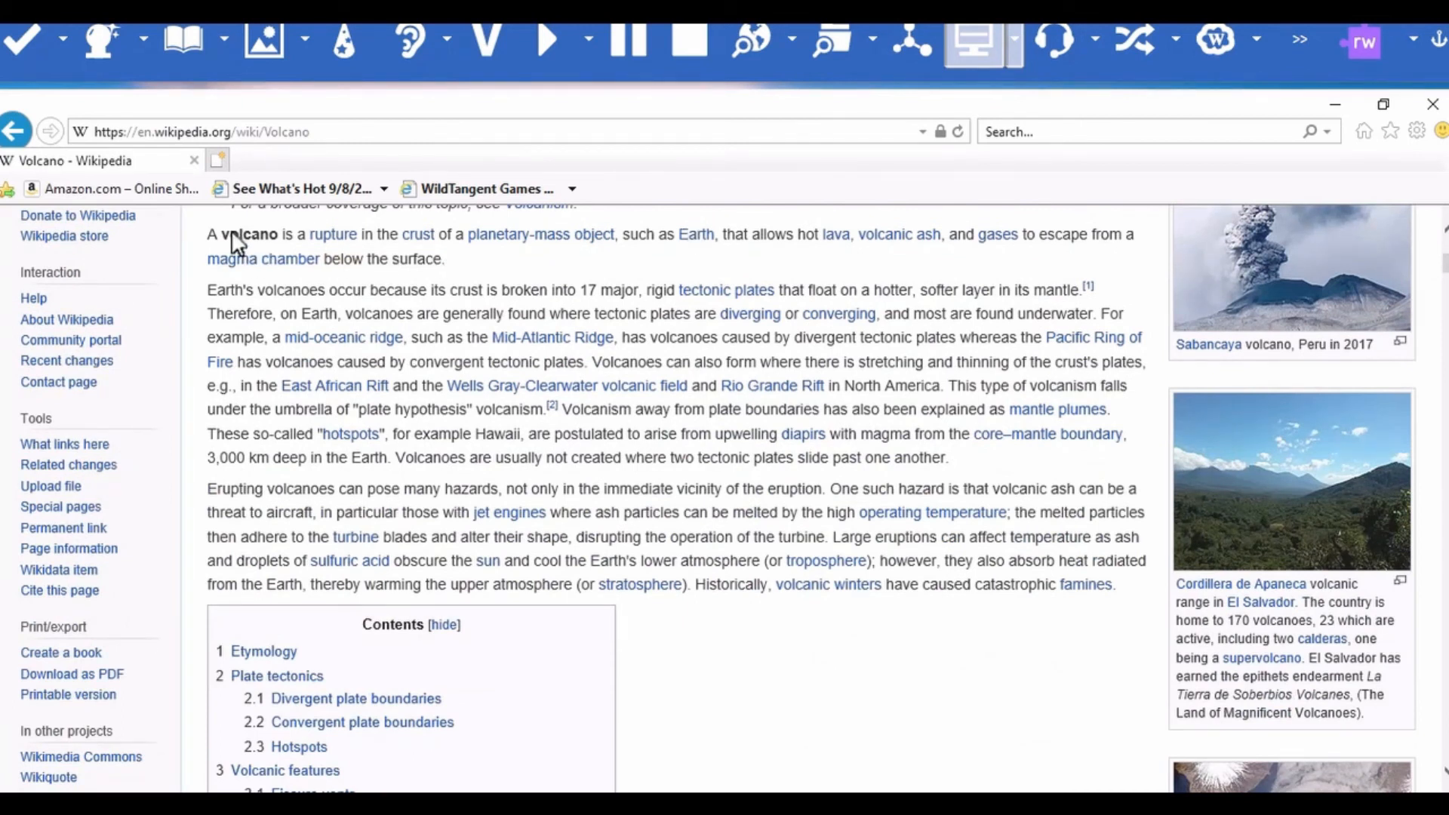
pyautogui.moveTo(217, 232); pyautogui.dragTo(588, 363)
pyautogui.hotkey('ctrl', 'c')
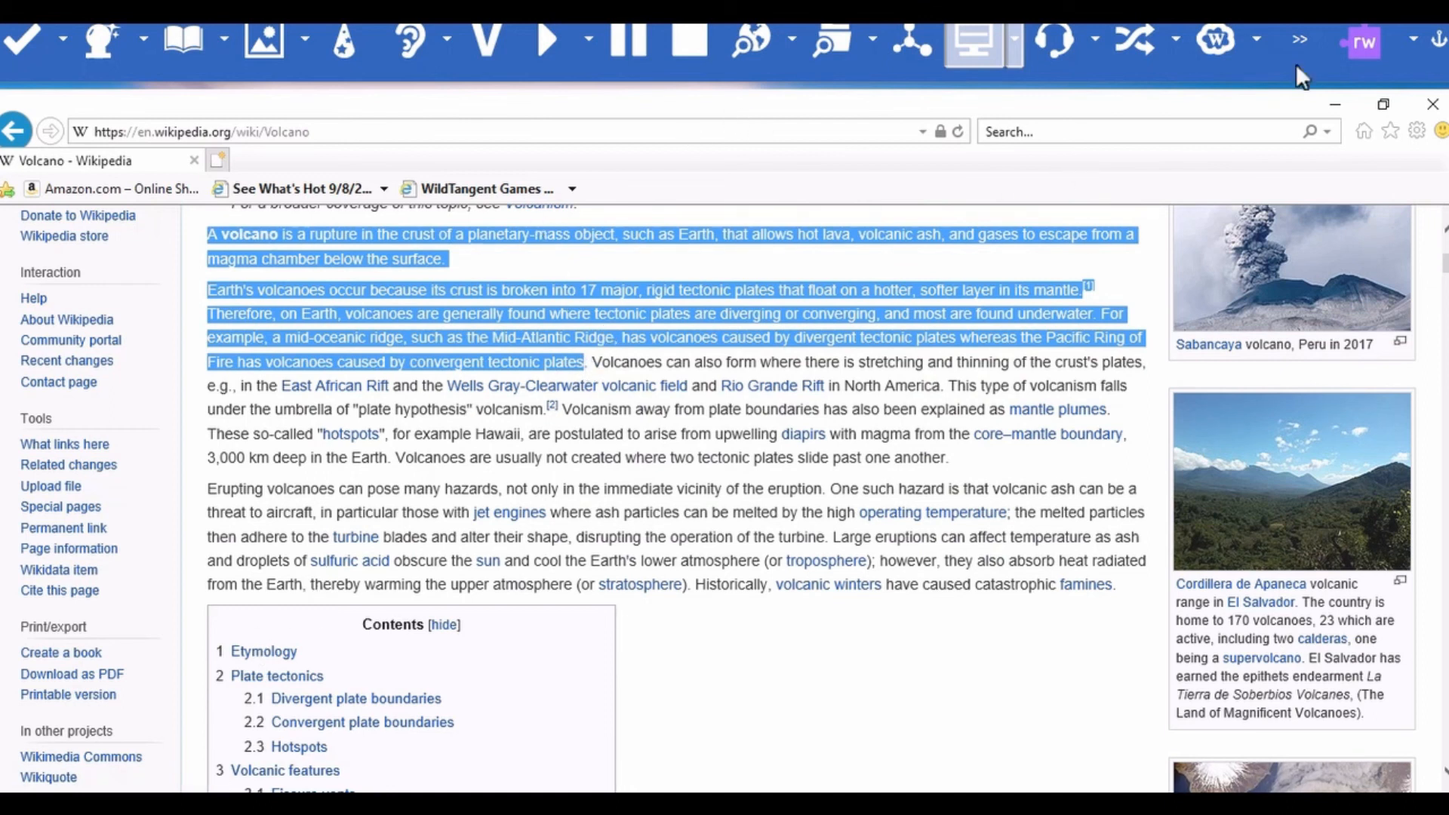
pyautogui.click(1433, 104)
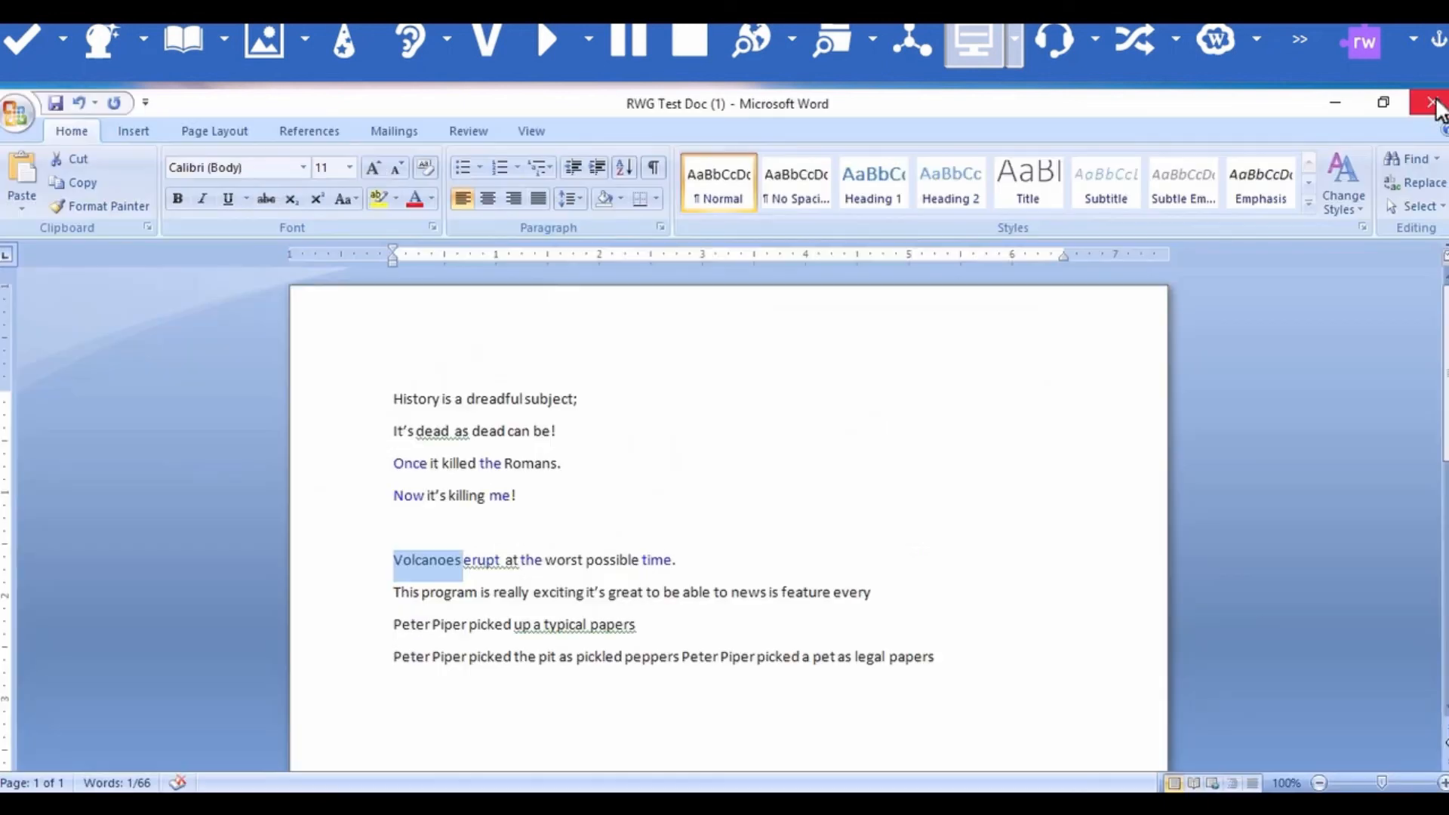
# - Paste the copied volcano passage below the last Peter Piper line, adding two extra line breaks above it
pyautogui.click(973, 690)
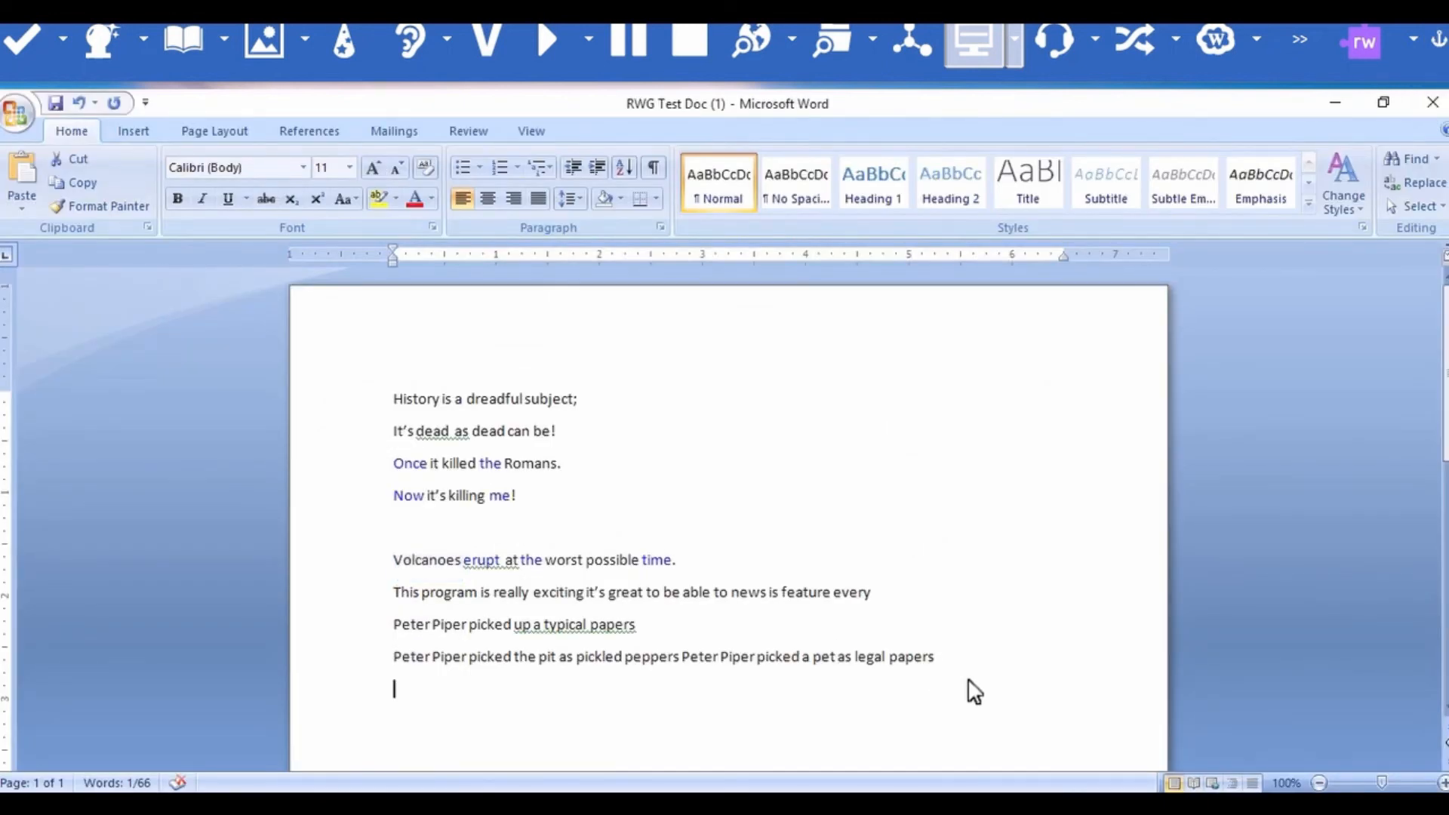
pyautogui.press('Return')
pyautogui.press('Return')
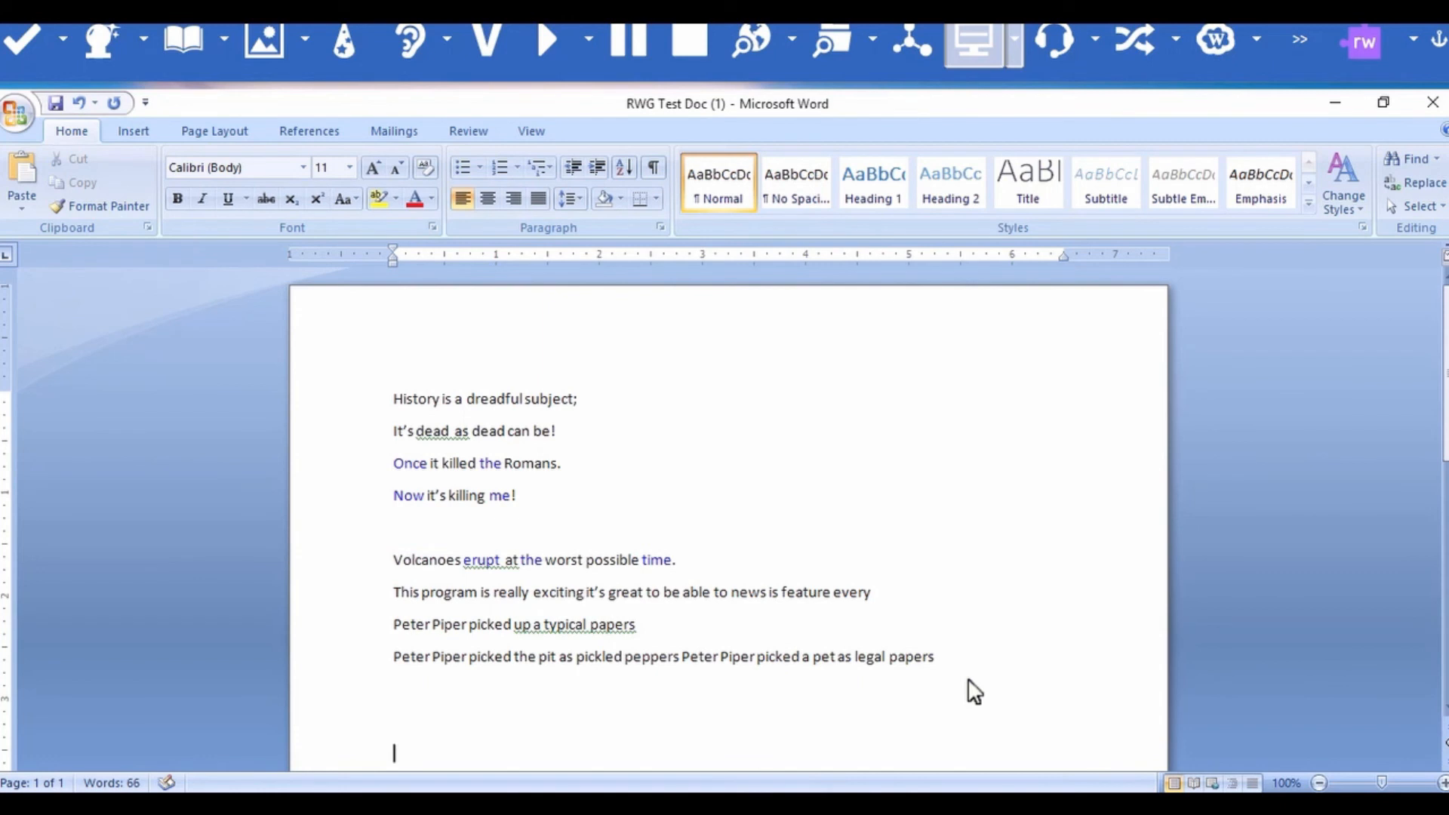
pyautogui.hotkey('ctrl', 'v')
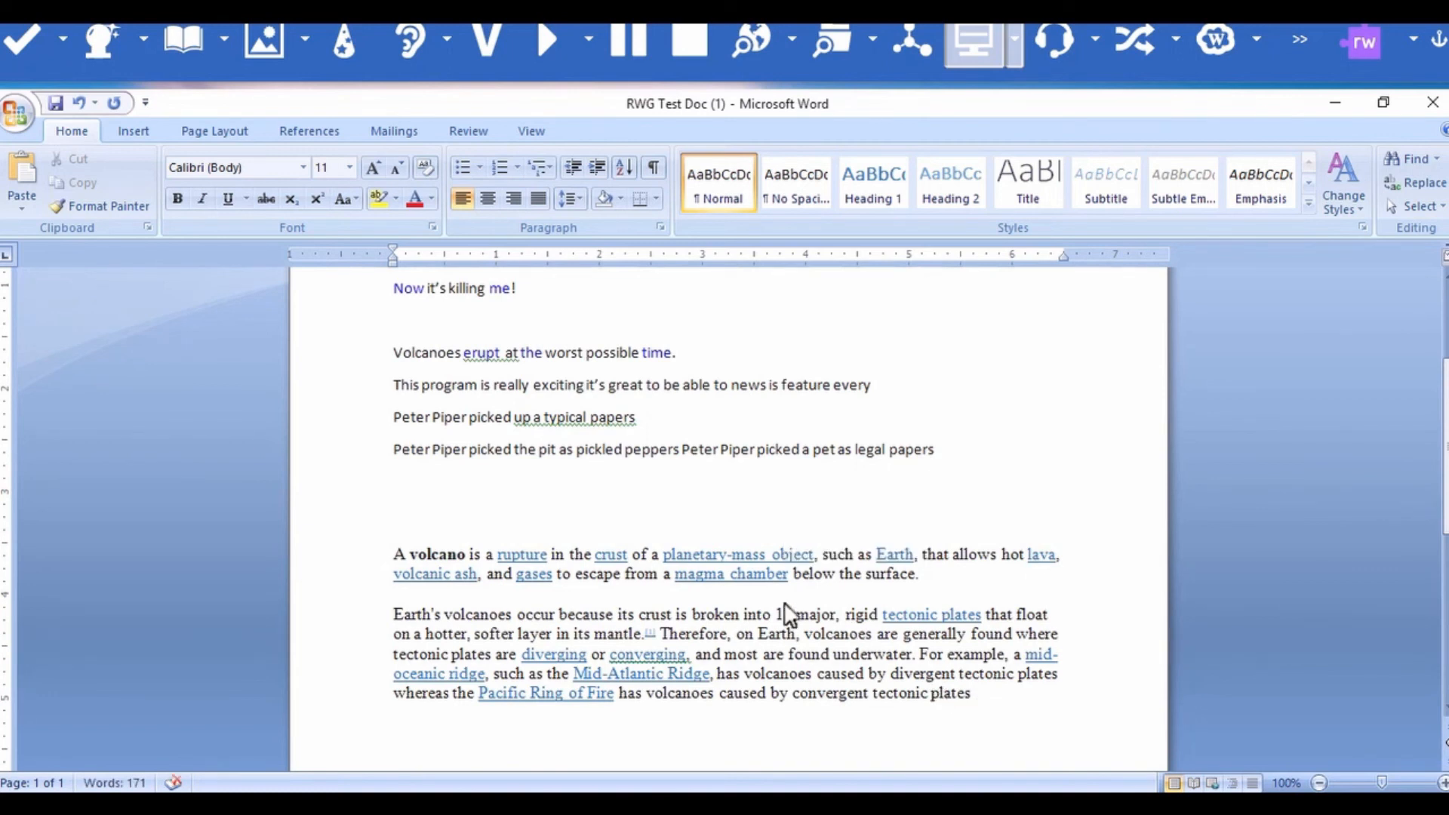
# - Create a word cloud from the two pasted volcano paragraphs
pyautogui.moveTo(392, 559); pyautogui.dragTo(962, 693)
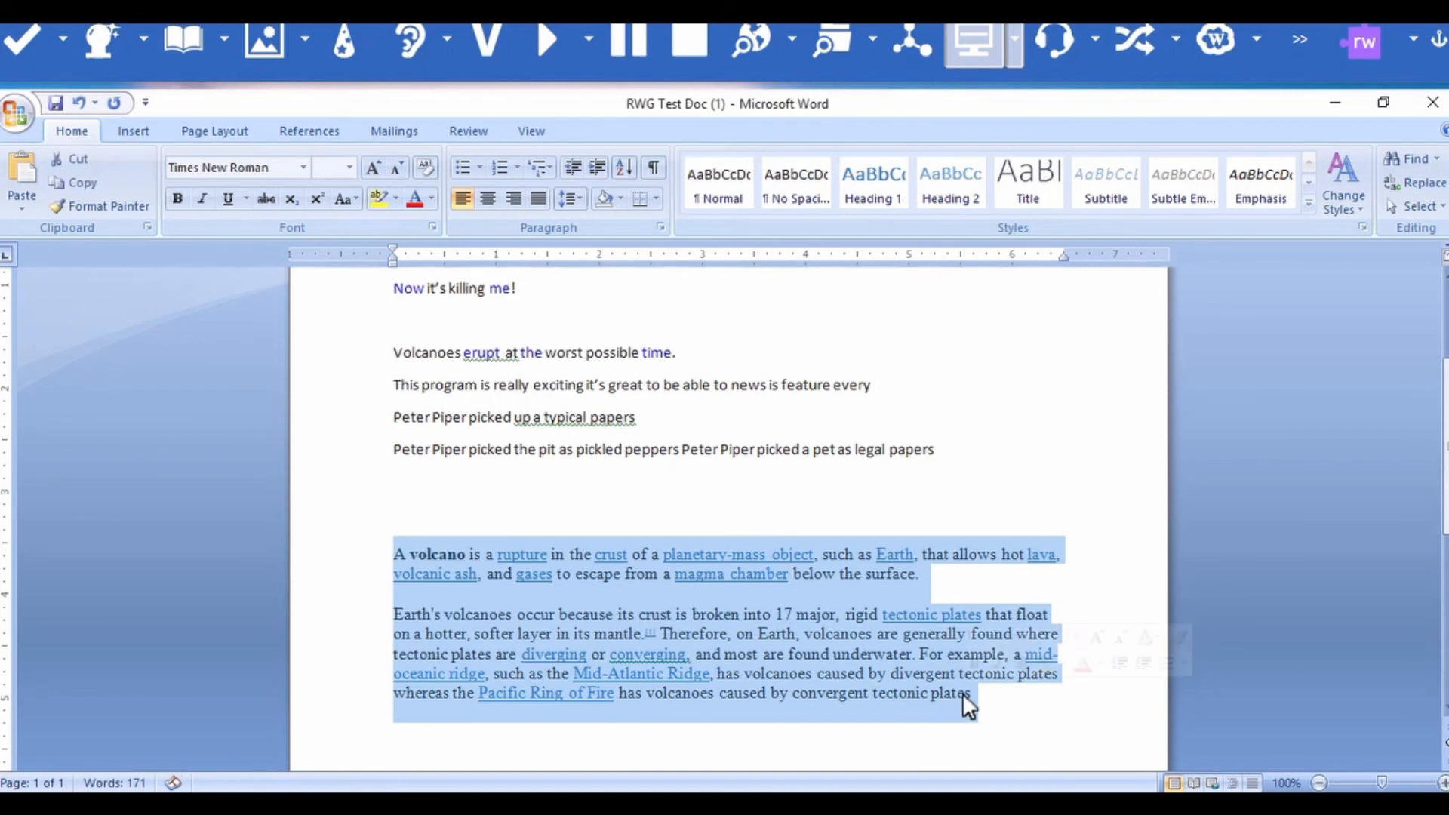
pyautogui.click(1222, 39)
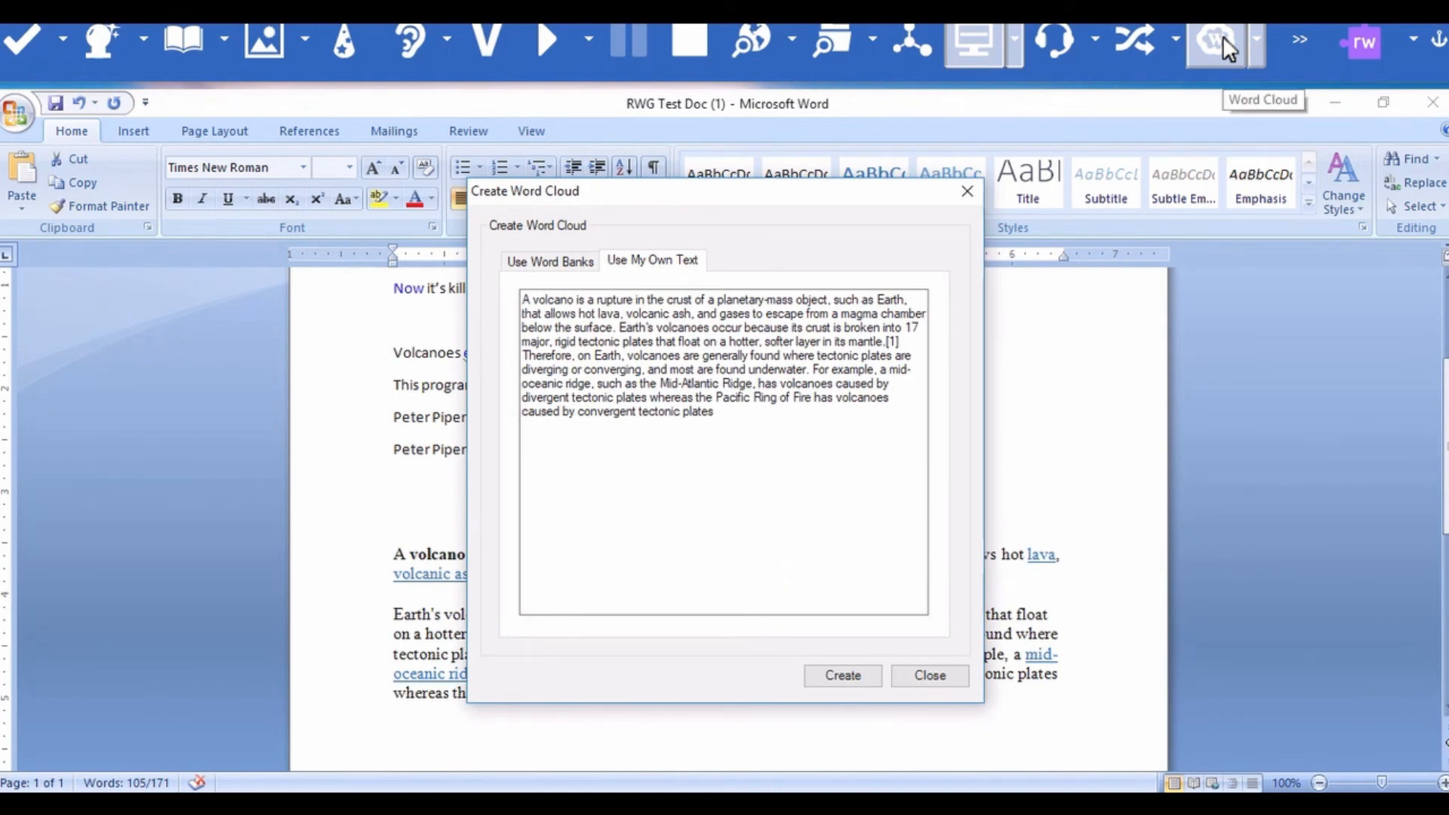
pyautogui.click(851, 677)
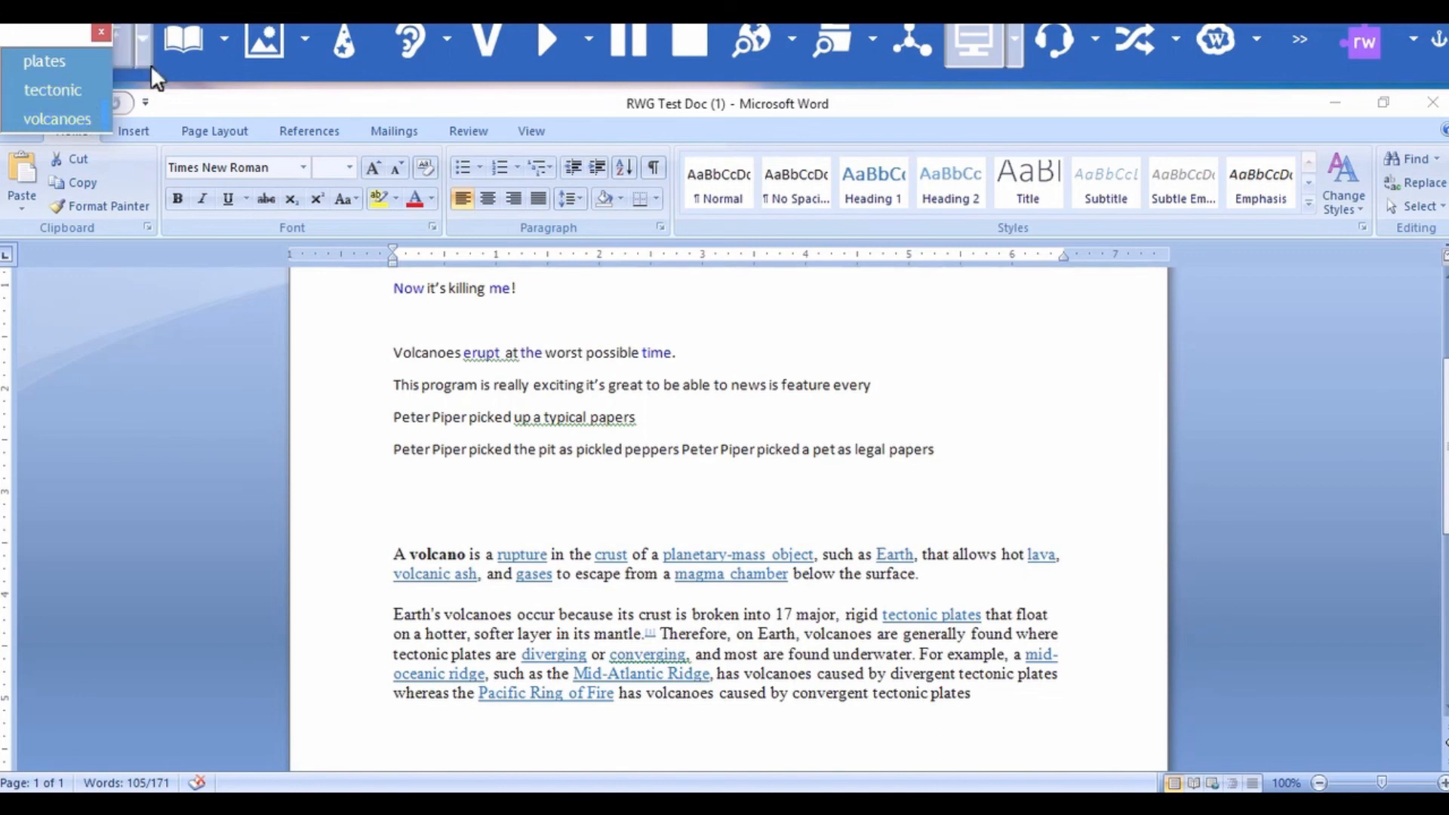
# - Turn on Use Screen Reading to hear words in the volcano word cloud, and close the cloud
pyautogui.click(586, 34)
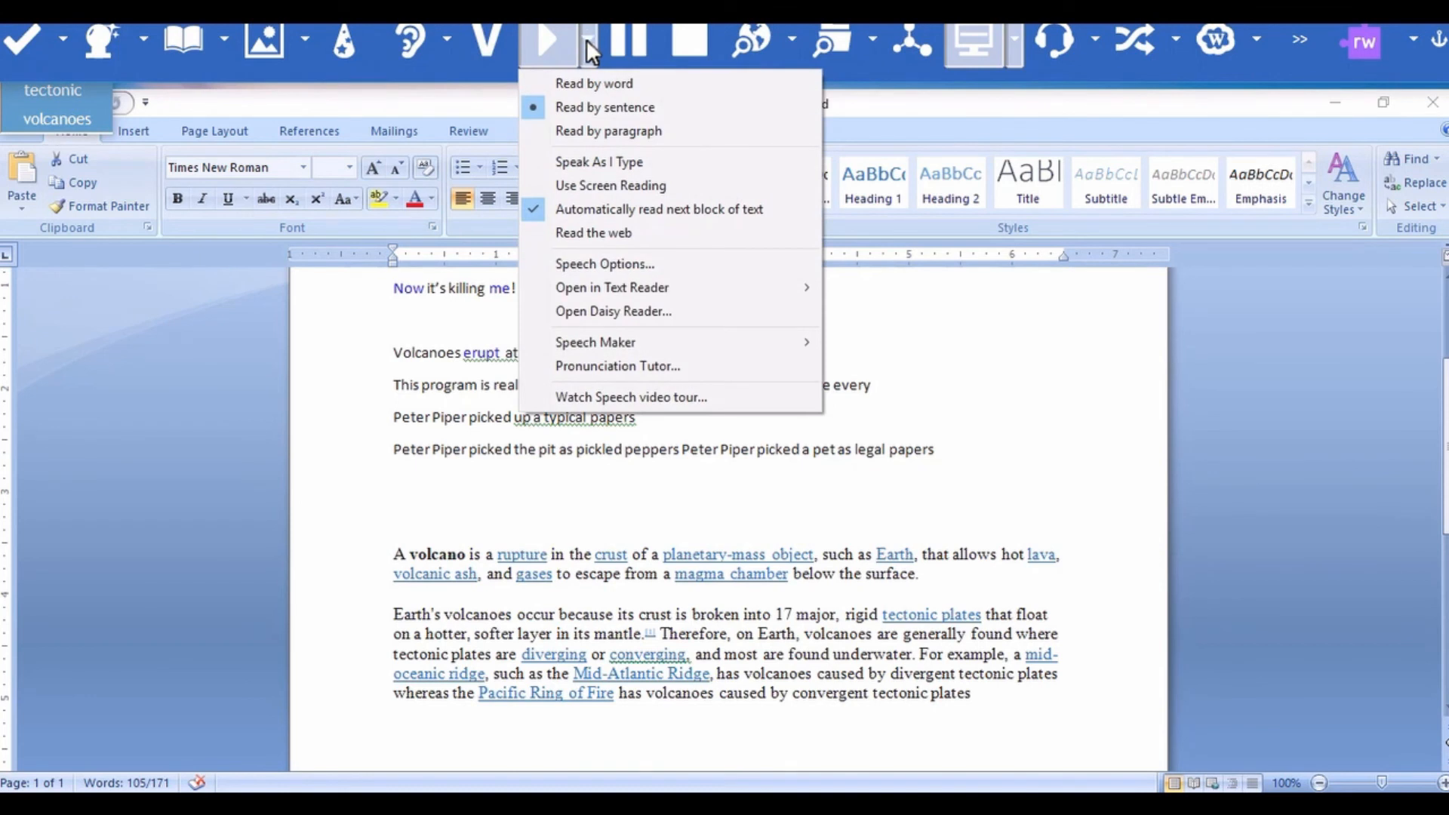
pyautogui.click(601, 184)
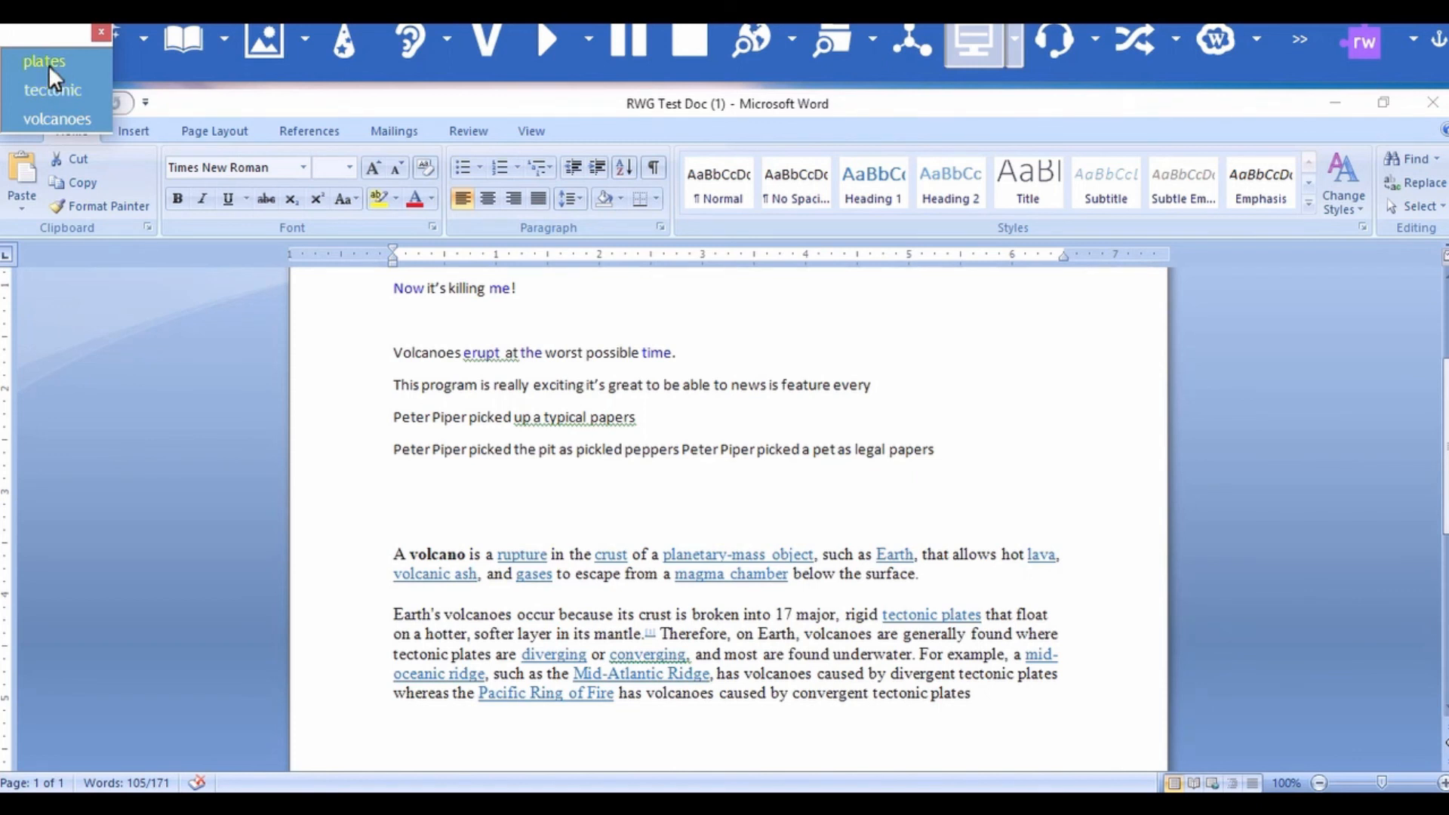
pyautogui.click(1006, 535)
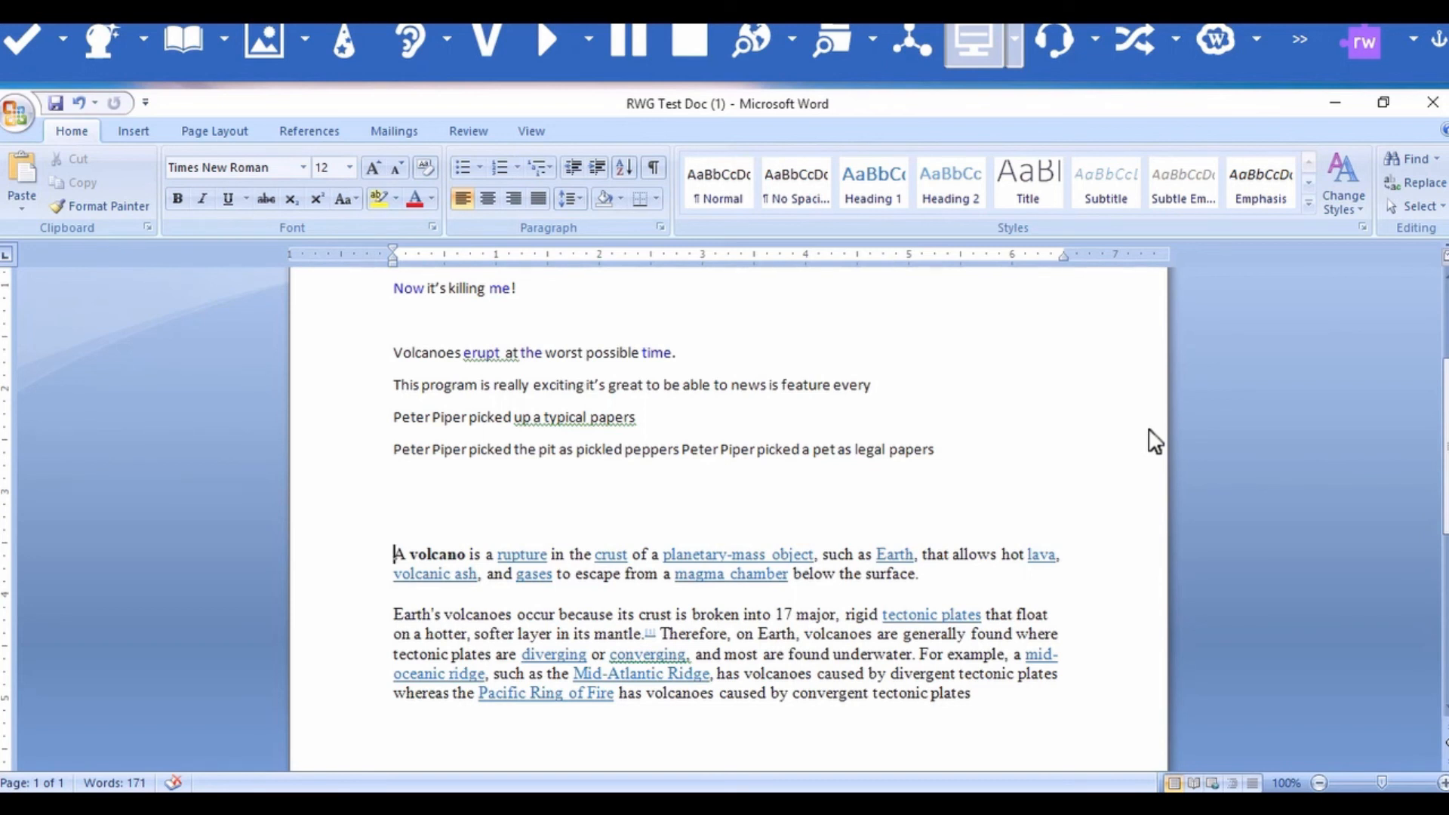
# - Select the first volcano paragraph and load it as own text for a new word cloud
pyautogui.doubleClick(640, 556)
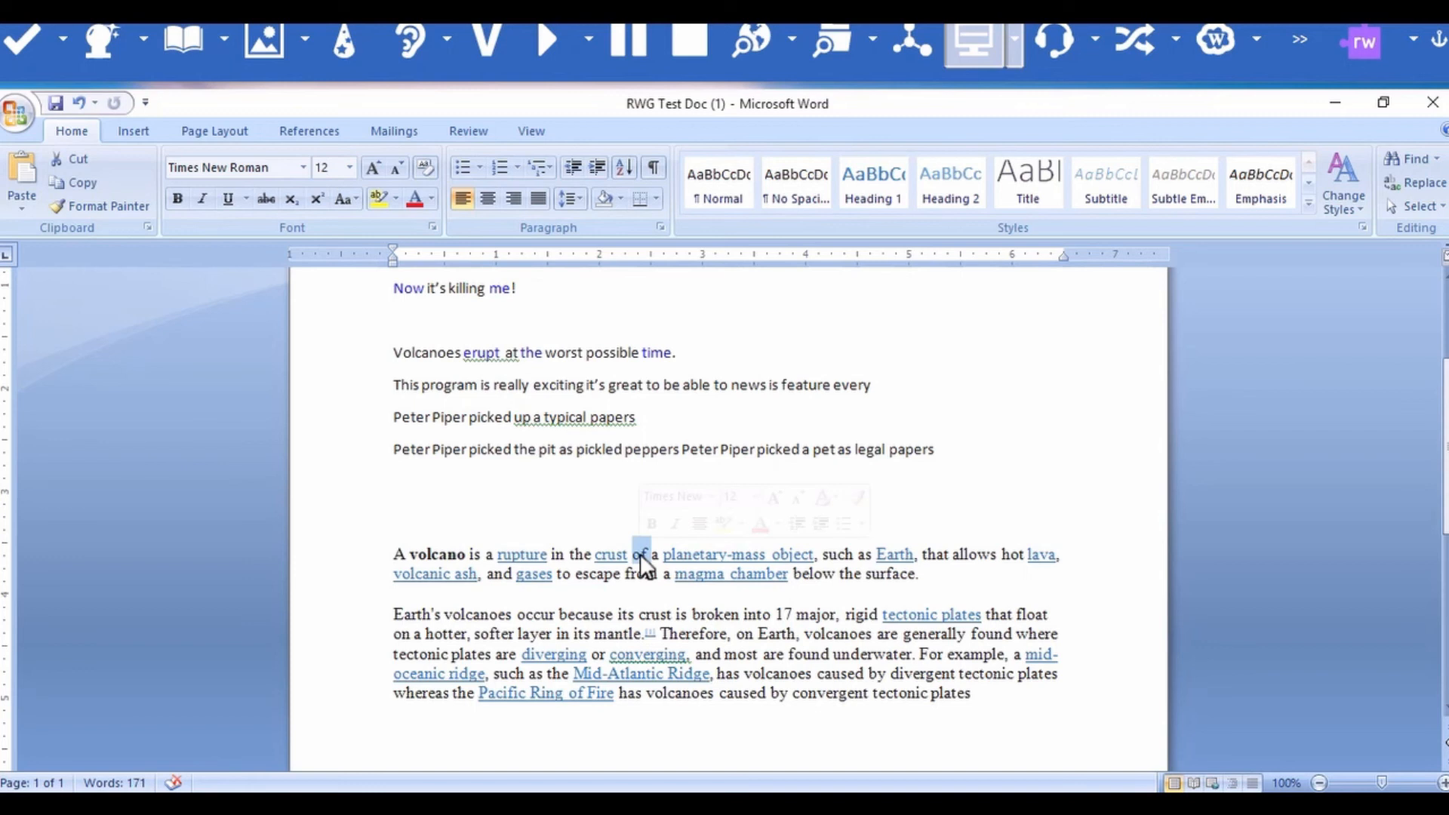
pyautogui.doubleClick(399, 556)
pyautogui.moveTo(399, 559); pyautogui.dragTo(921, 588)
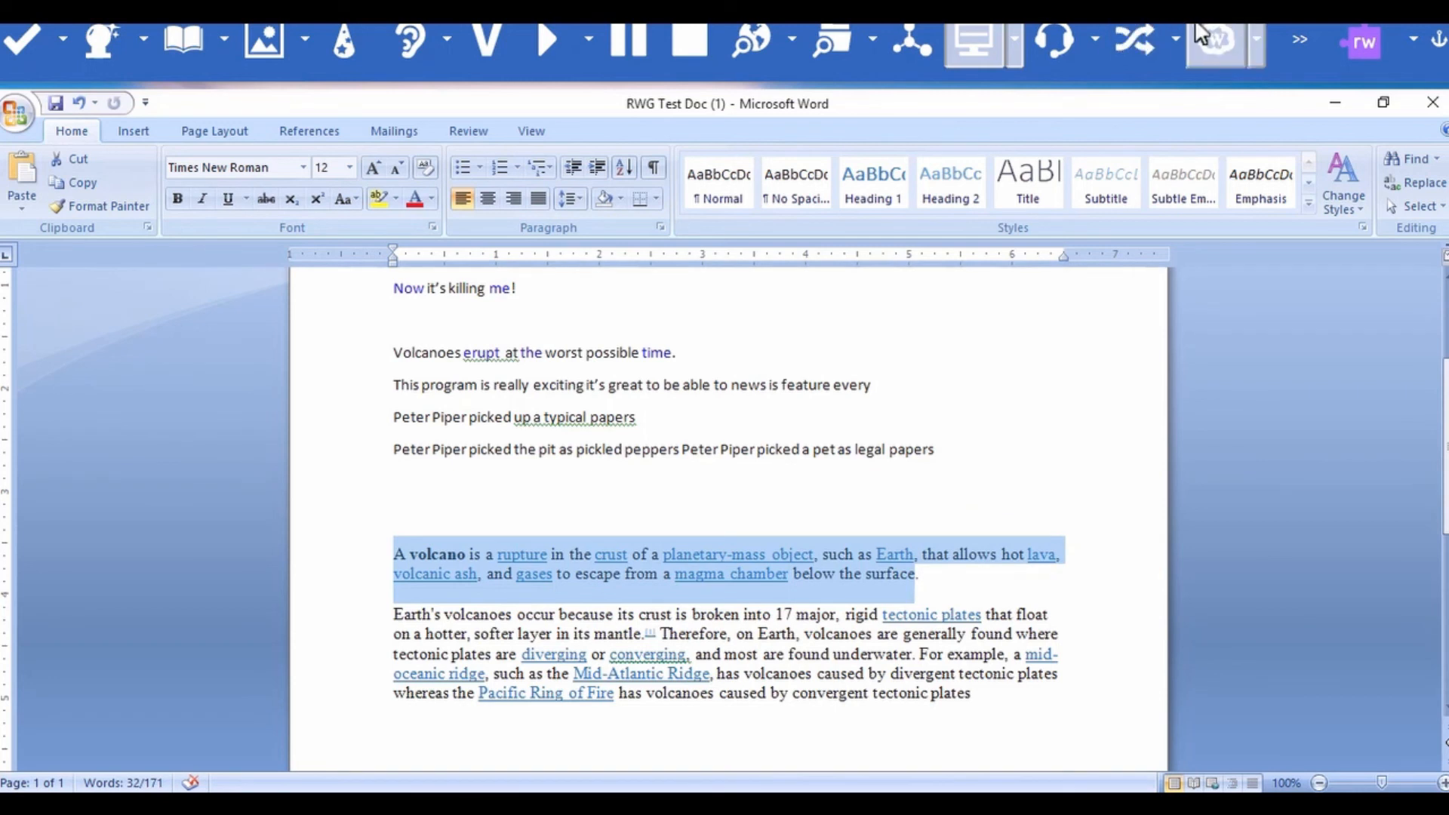
pyautogui.click(1215, 36)
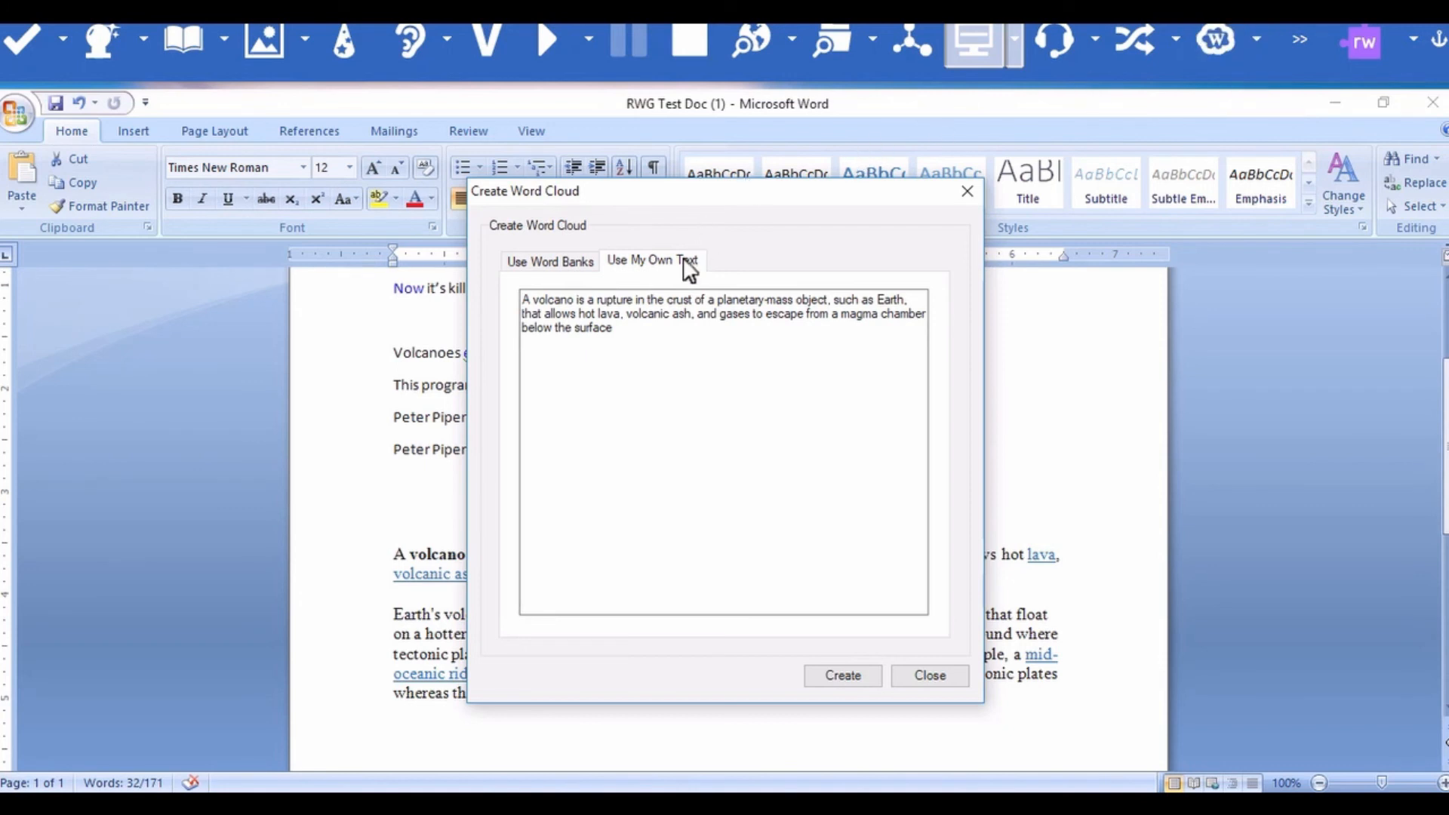
# - Create a word cloud from the "The American Civil War - Part 1" word bank instead
pyautogui.click(563, 259)
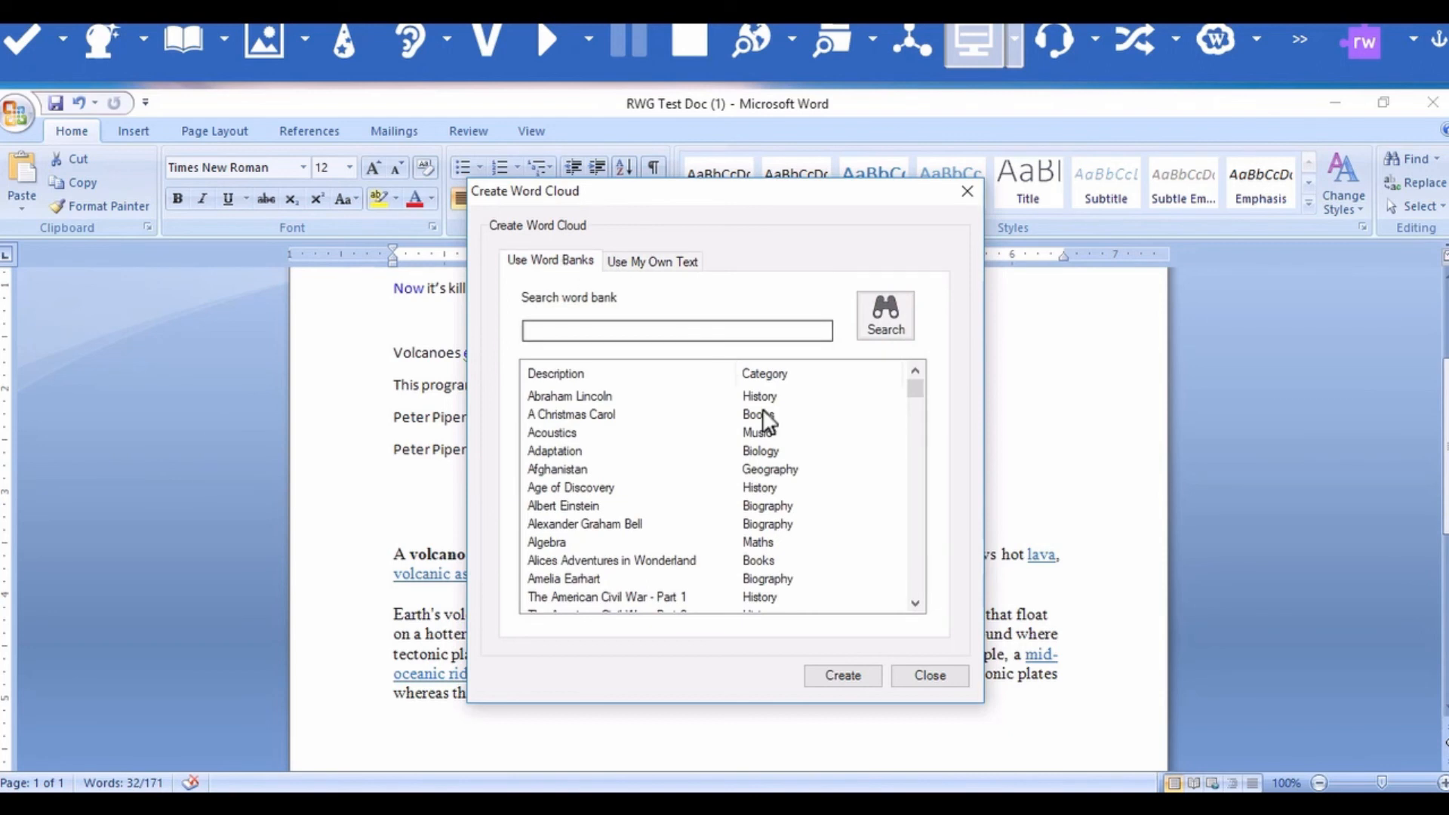
pyautogui.moveTo(914, 385); pyautogui.dragTo(921, 413)
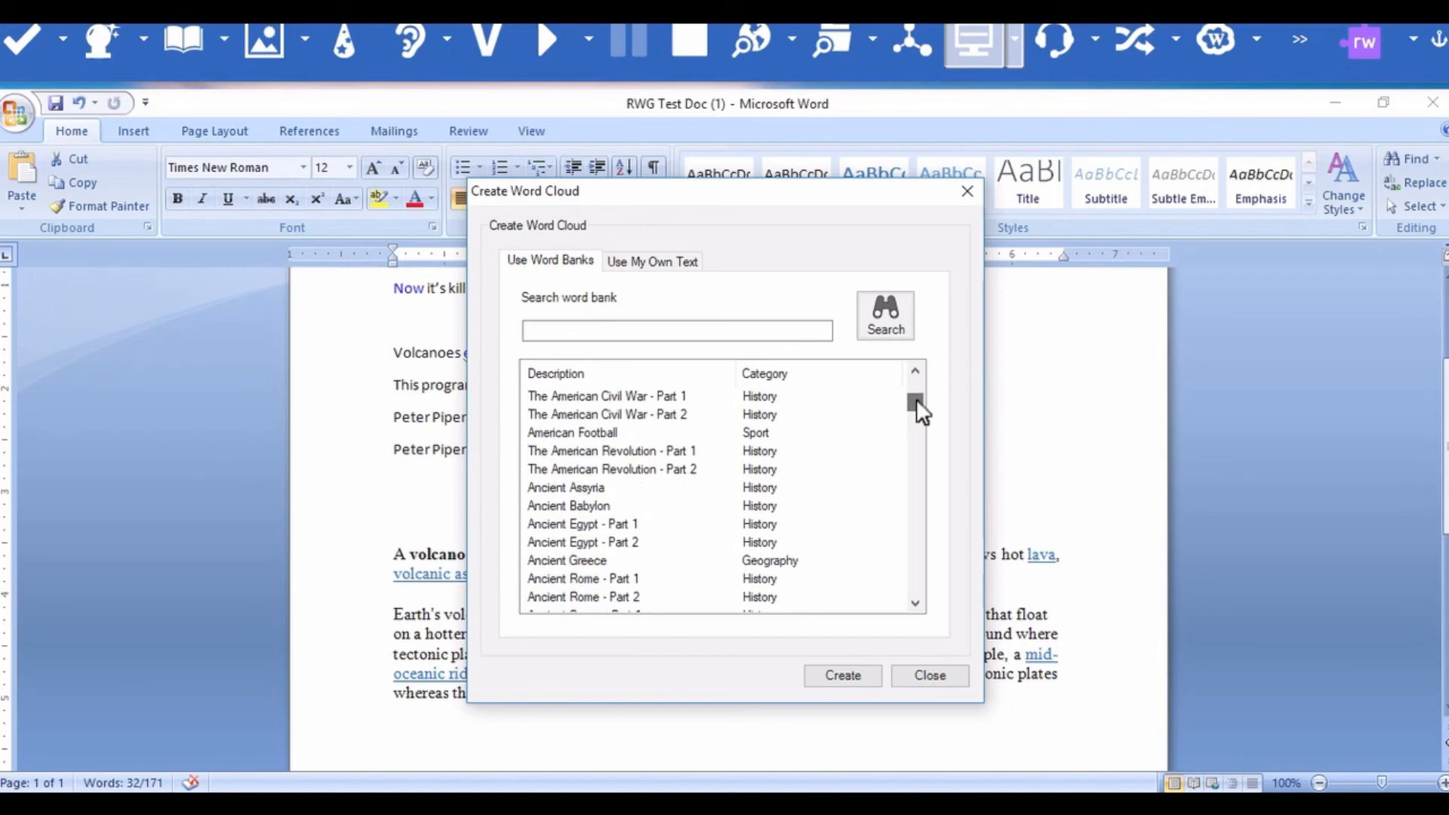
pyautogui.click(677, 398)
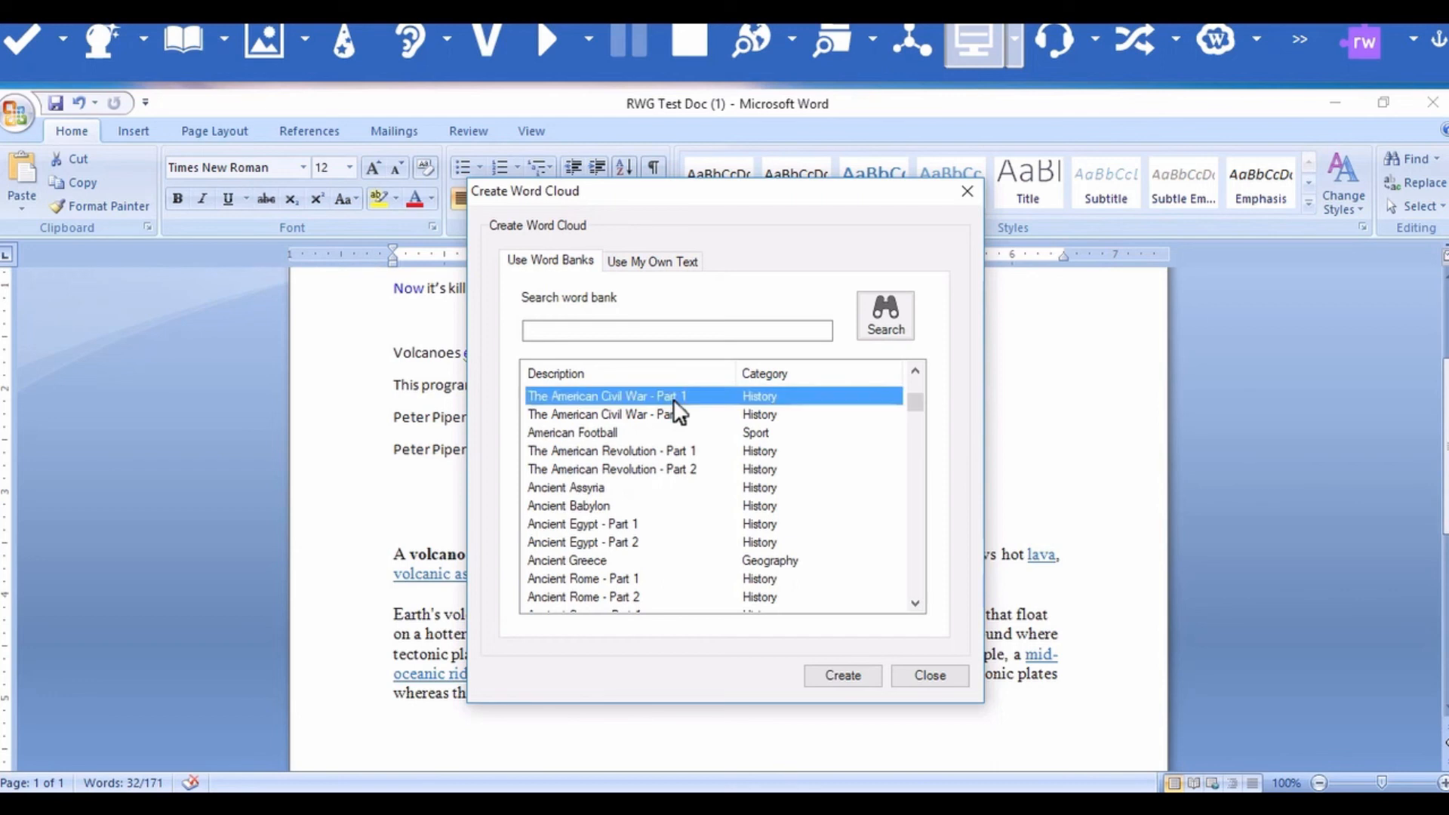
pyautogui.click(848, 672)
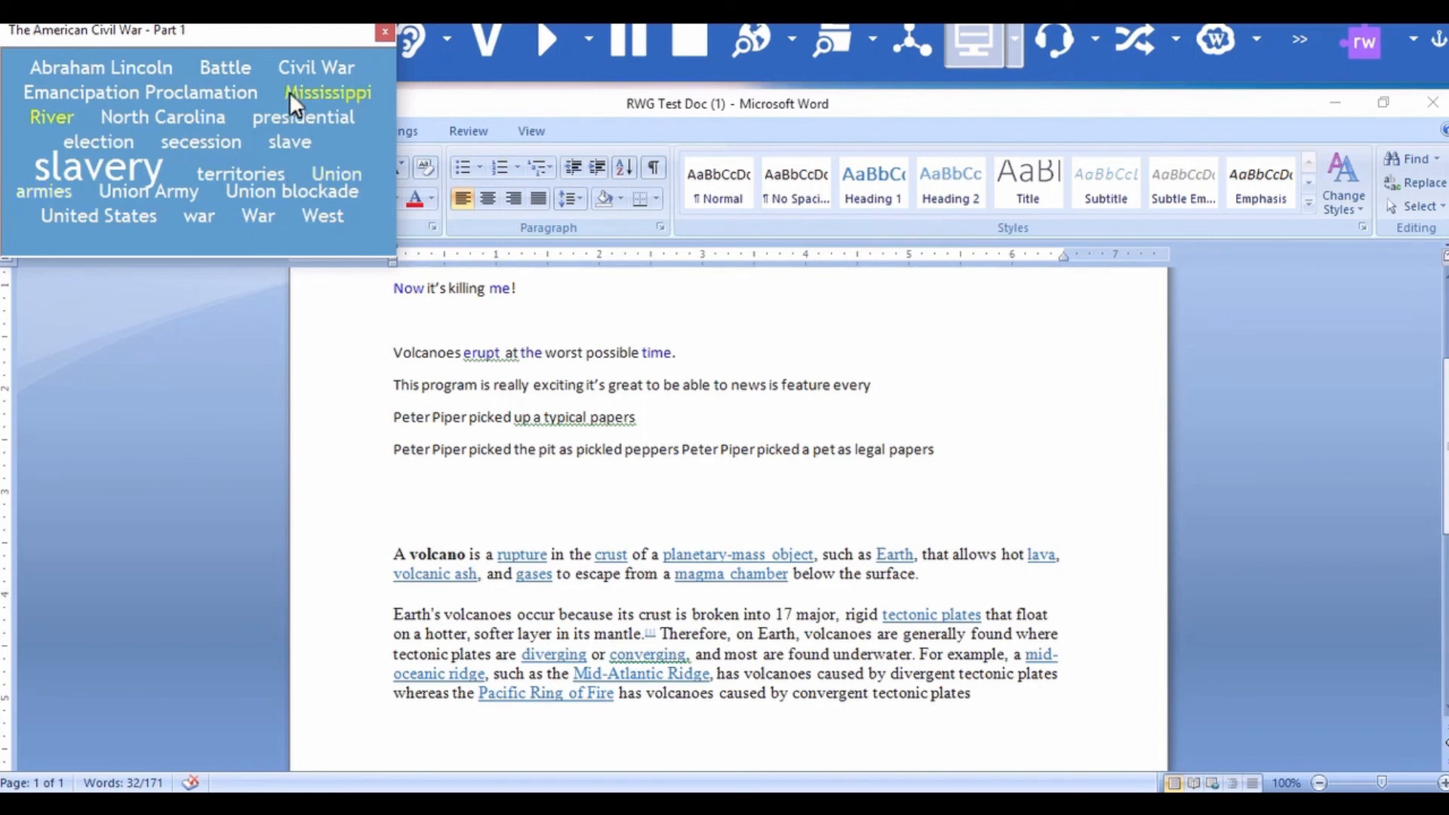
# - Close the American Civil War word cloud, opening its save prompt and cancelling the save
pyautogui.click(385, 29)
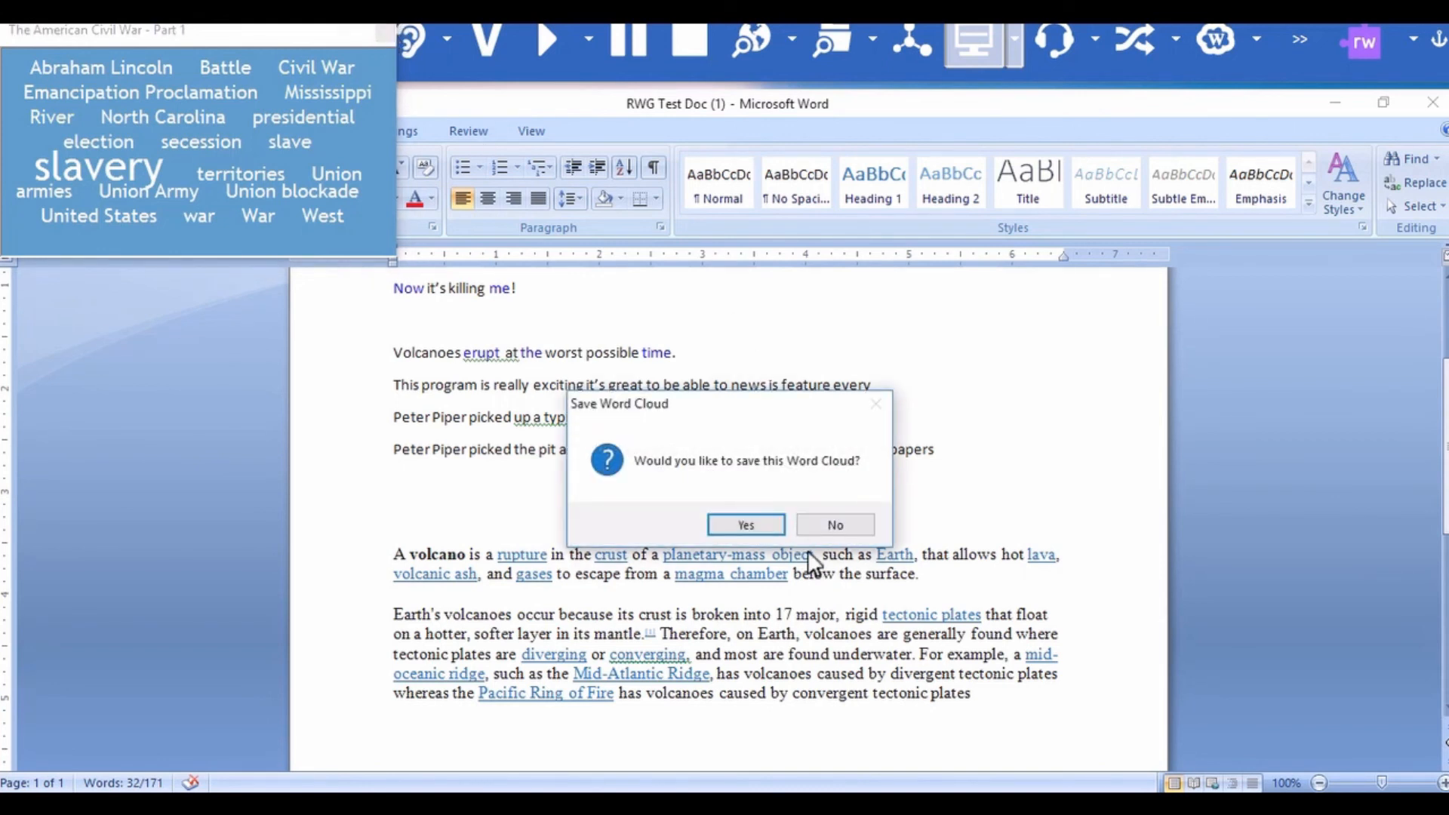
pyautogui.click(770, 519)
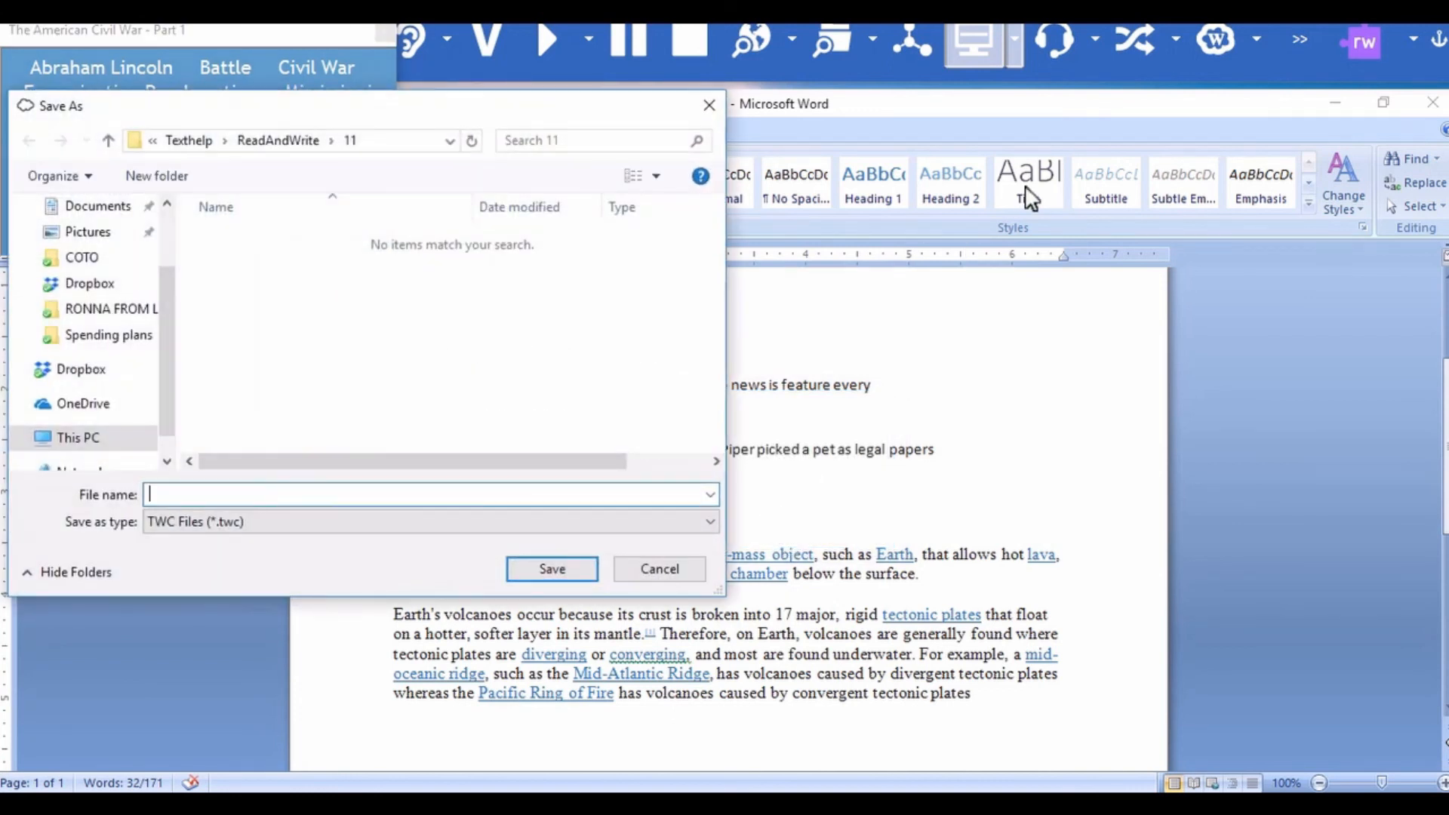
pyautogui.click(708, 104)
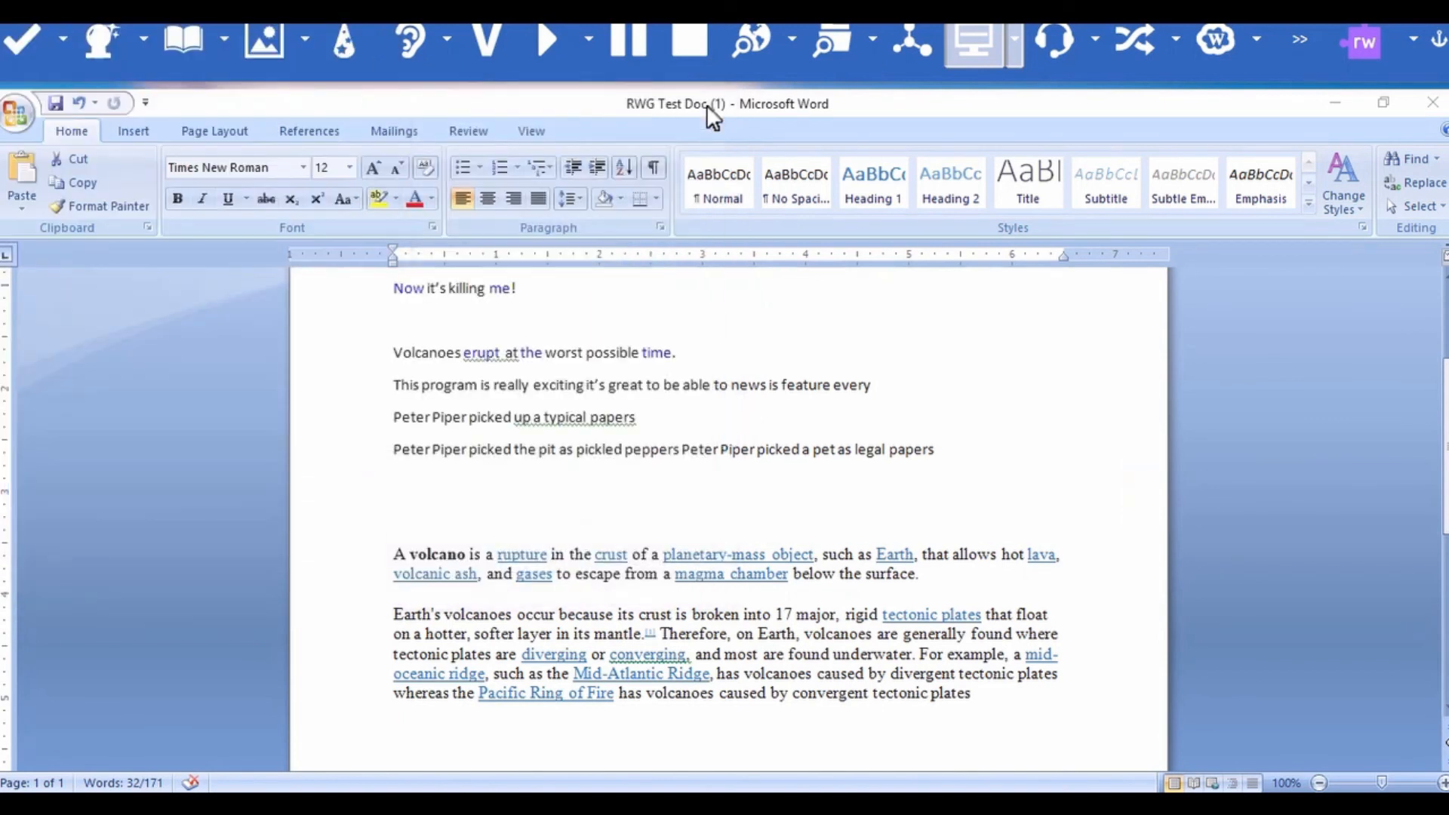
# - Review the Word Cloud options, including the available cloud shapes, and close them
pyautogui.click(1255, 42)
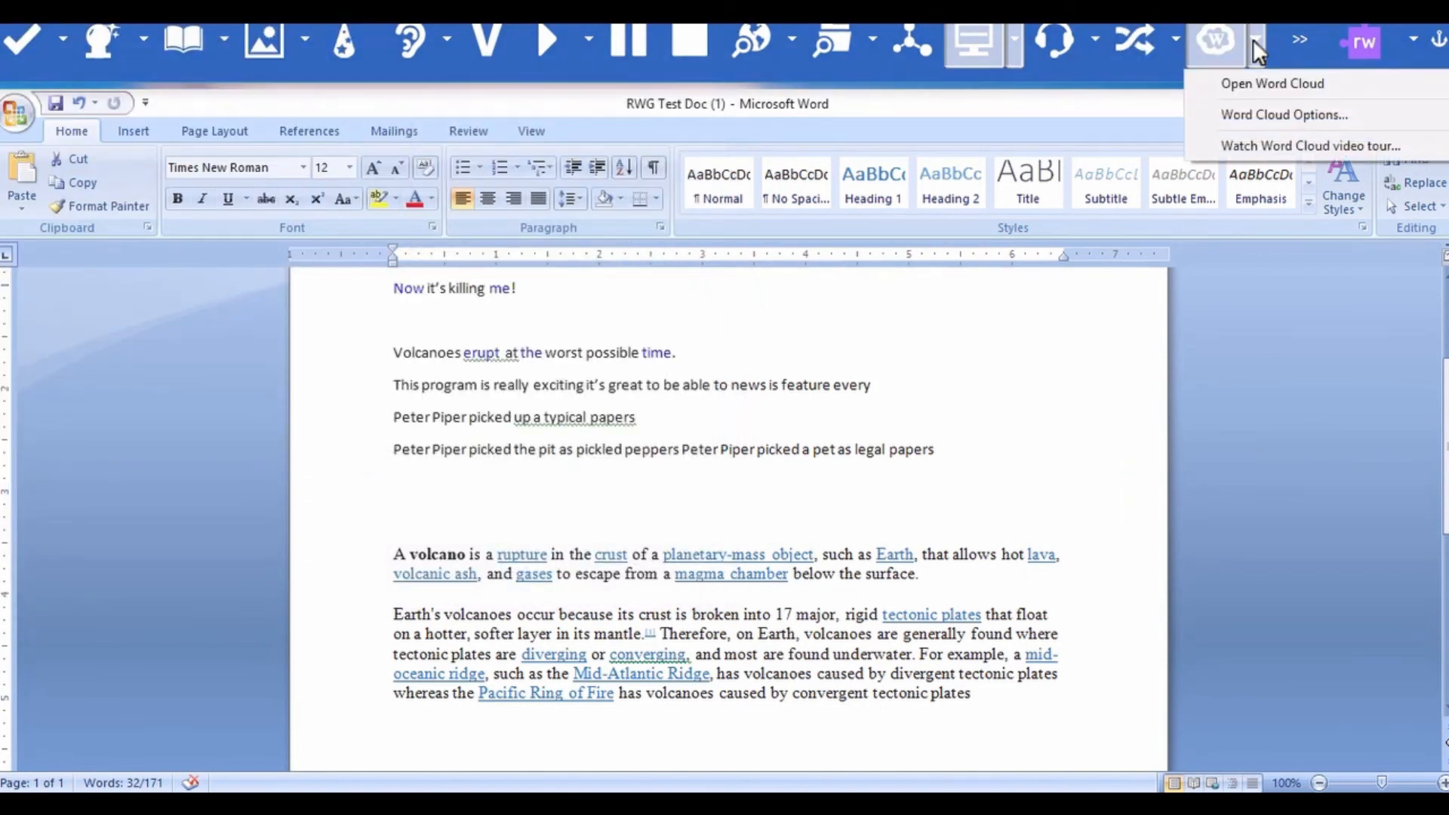
pyautogui.click(1251, 113)
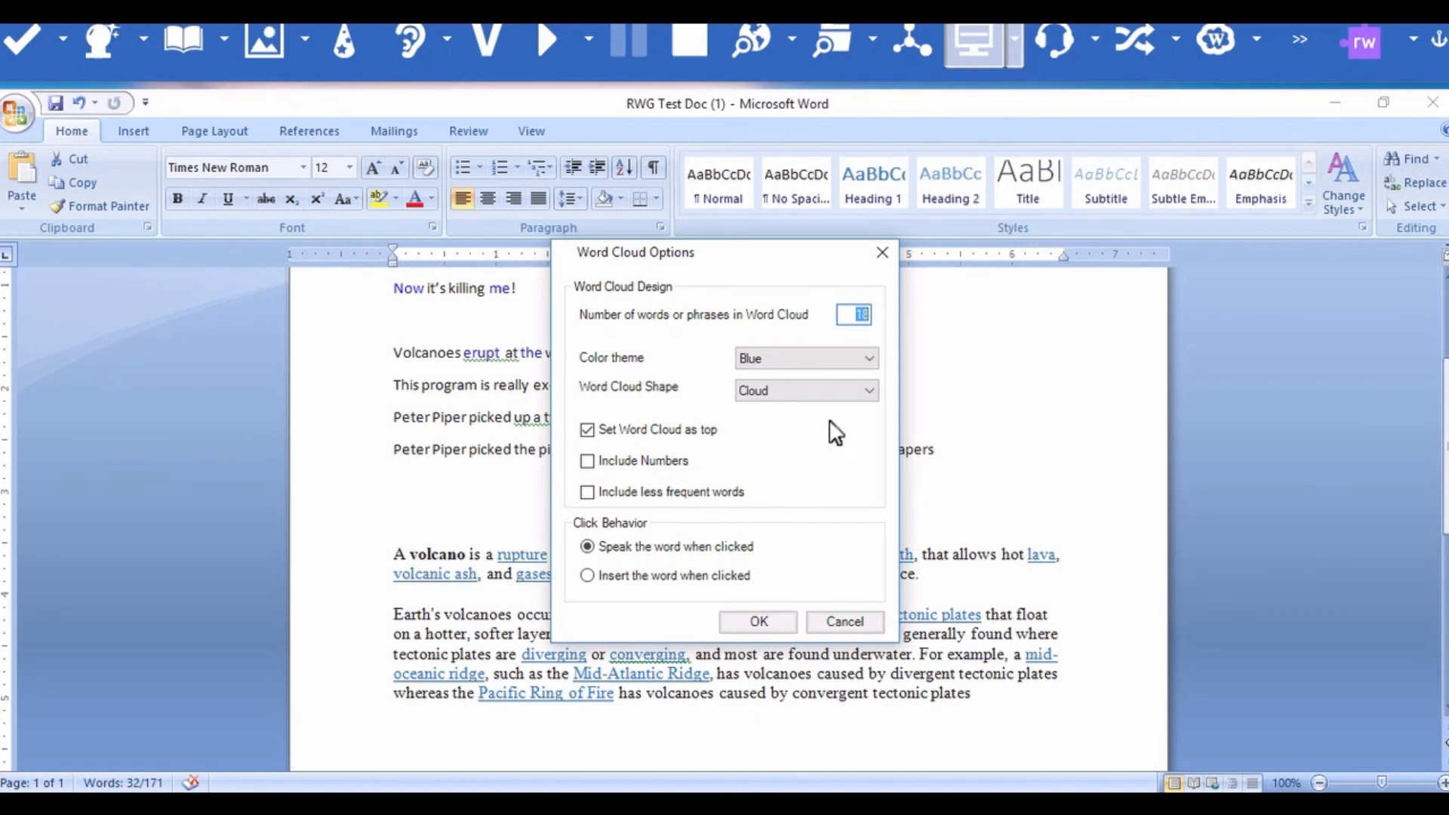
pyautogui.click(830, 392)
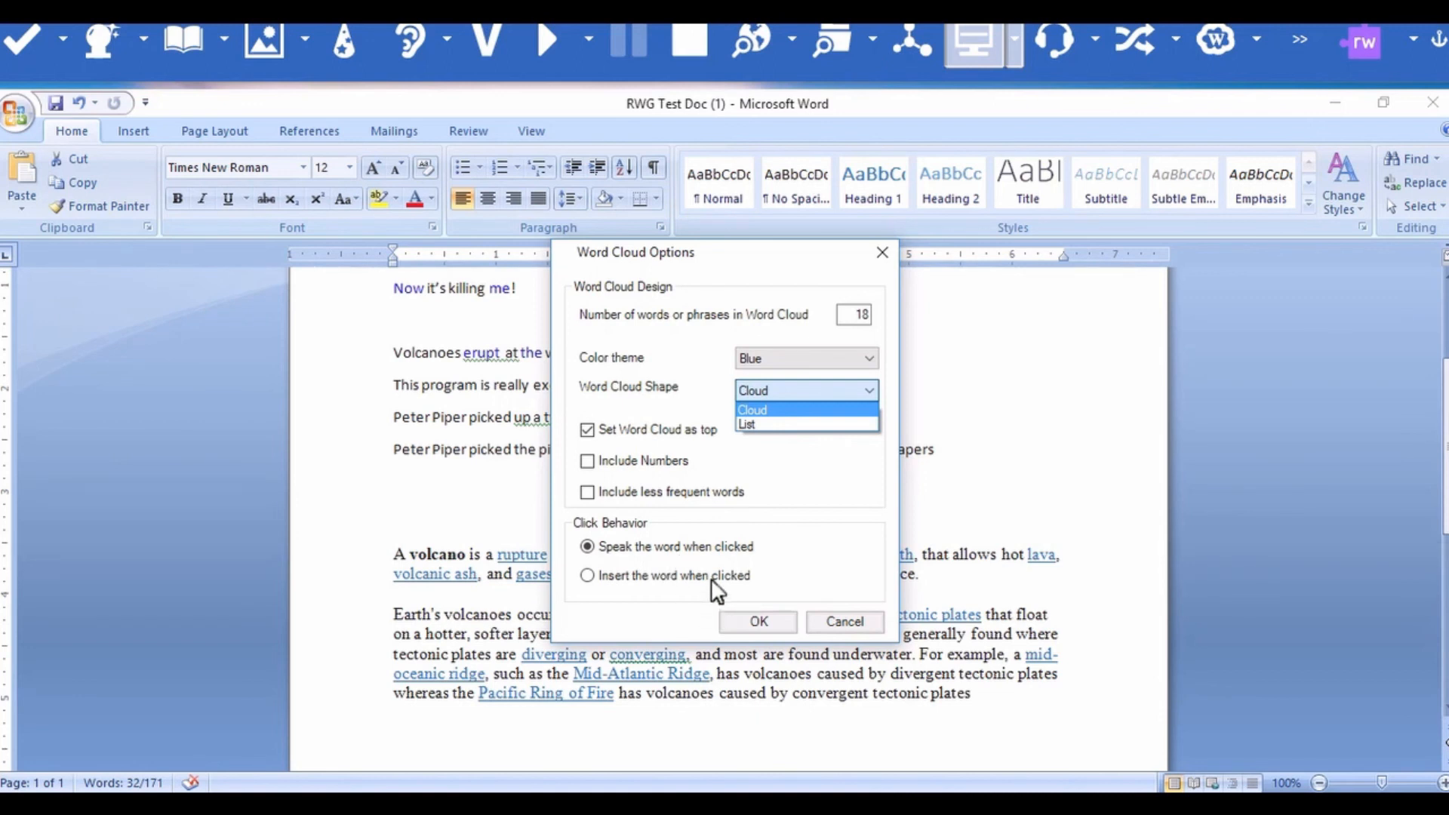
pyautogui.click(768, 627)
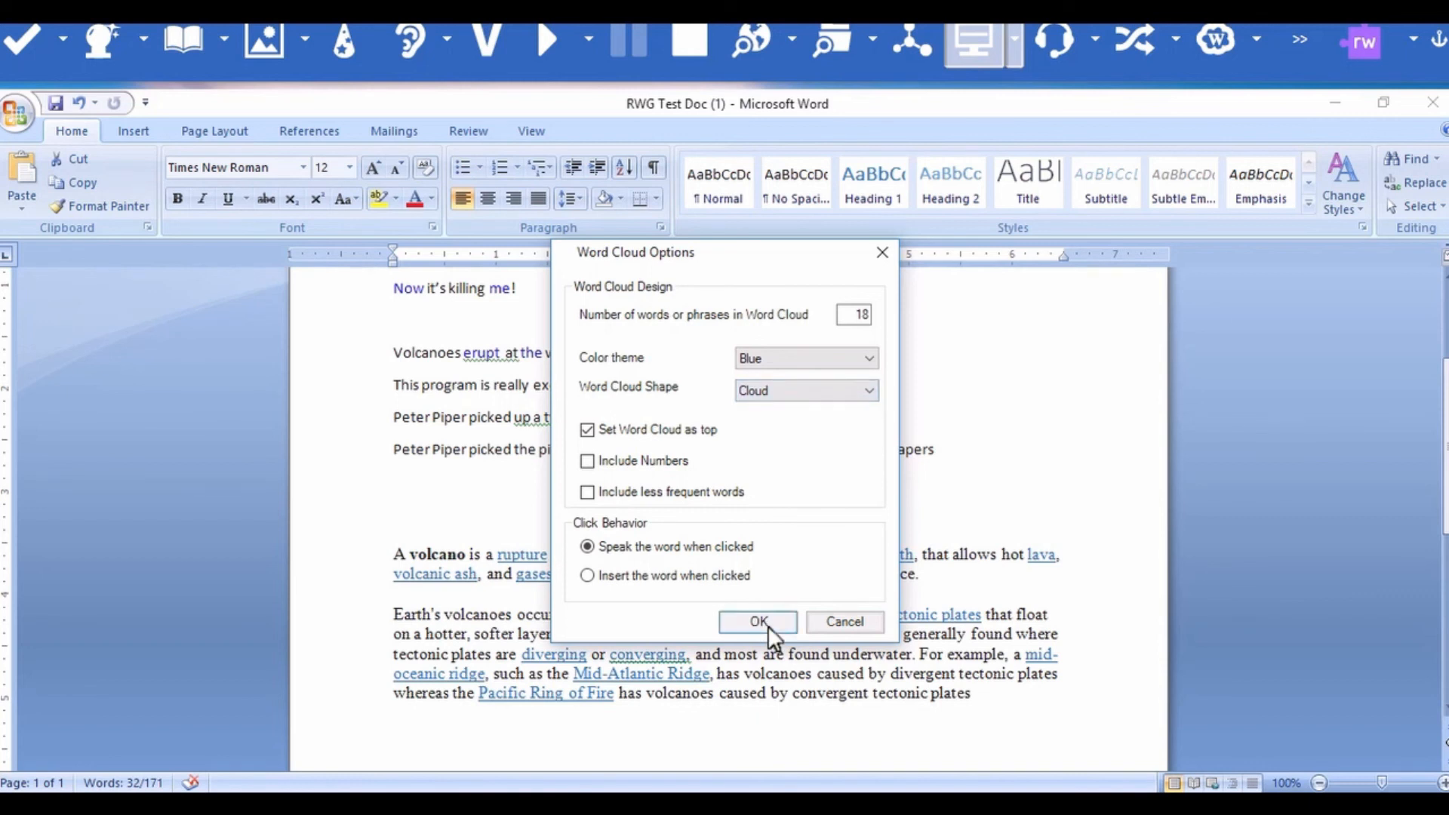
pyautogui.click(883, 253)
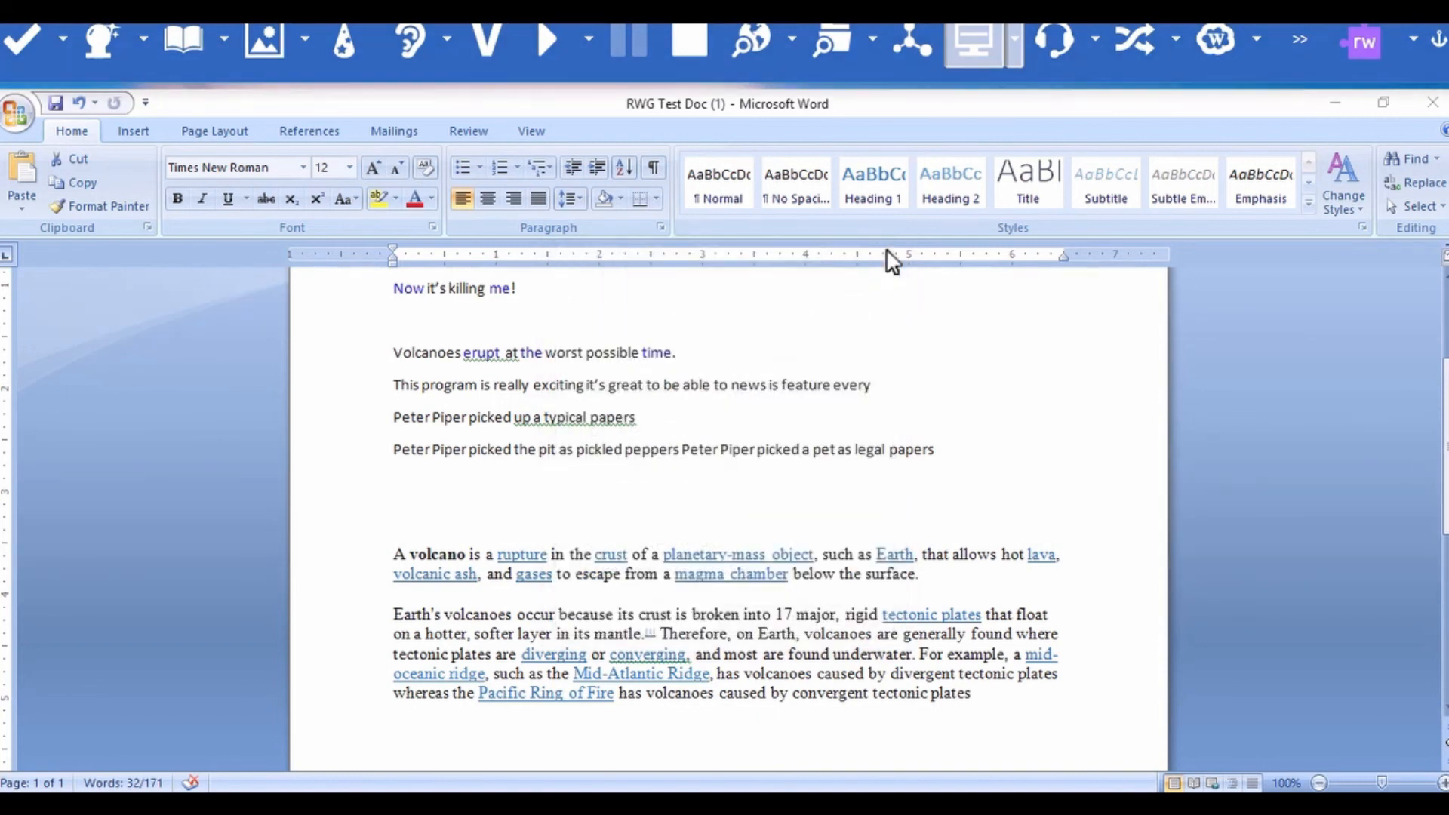
# - Place the text cursor at the start of the "History is a dreadful subject;" line
pyautogui.click(1301, 35)
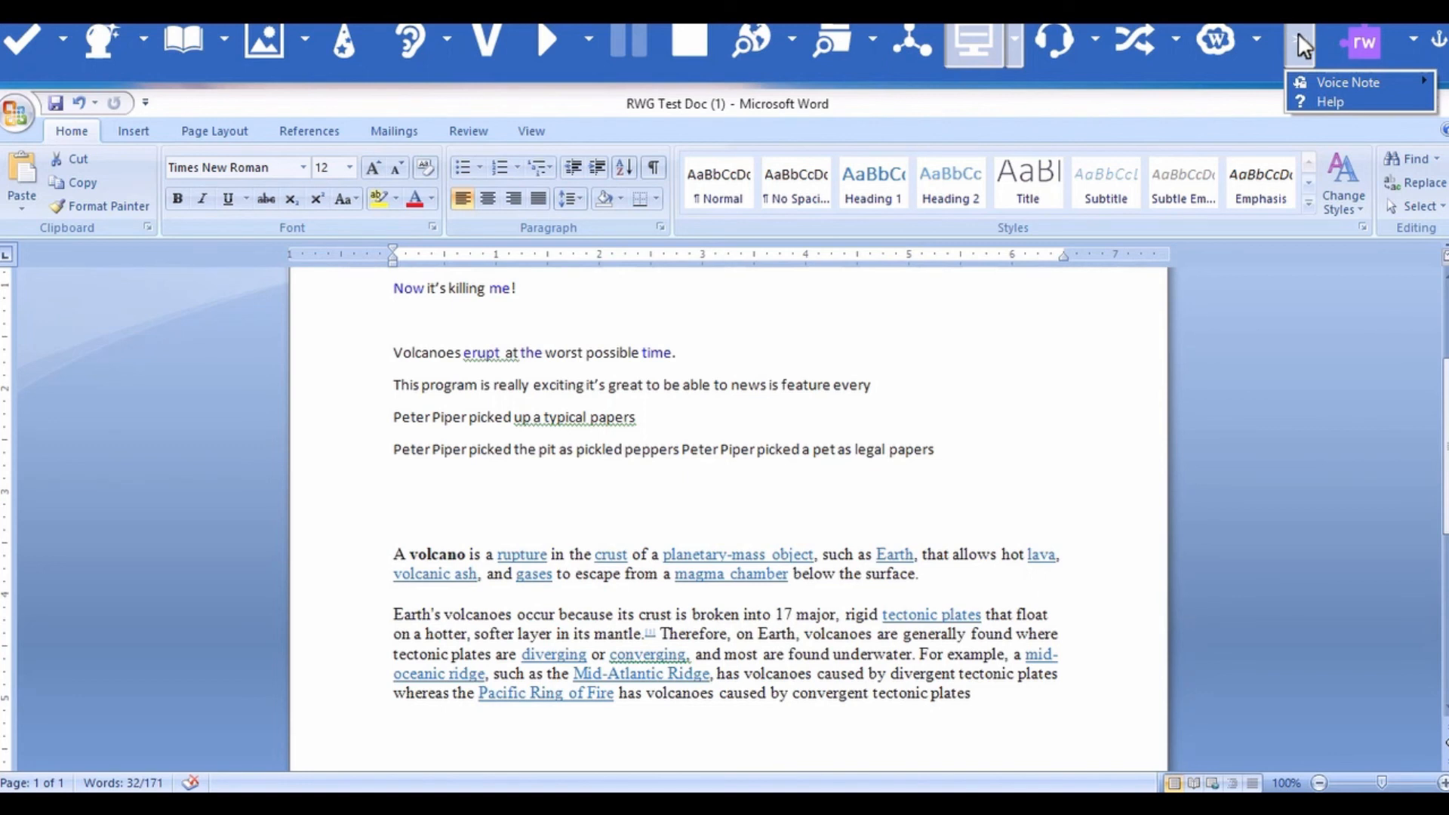
pyautogui.click(1023, 397)
pyautogui.press('Up')
pyautogui.press('Up')
pyautogui.press('Up')
pyautogui.press('Up')
pyautogui.press('Up')
pyautogui.press('Up')
pyautogui.press('Up')
pyautogui.press('Up')
pyautogui.press('Up')
pyautogui.press('Up')
pyautogui.press('Up')
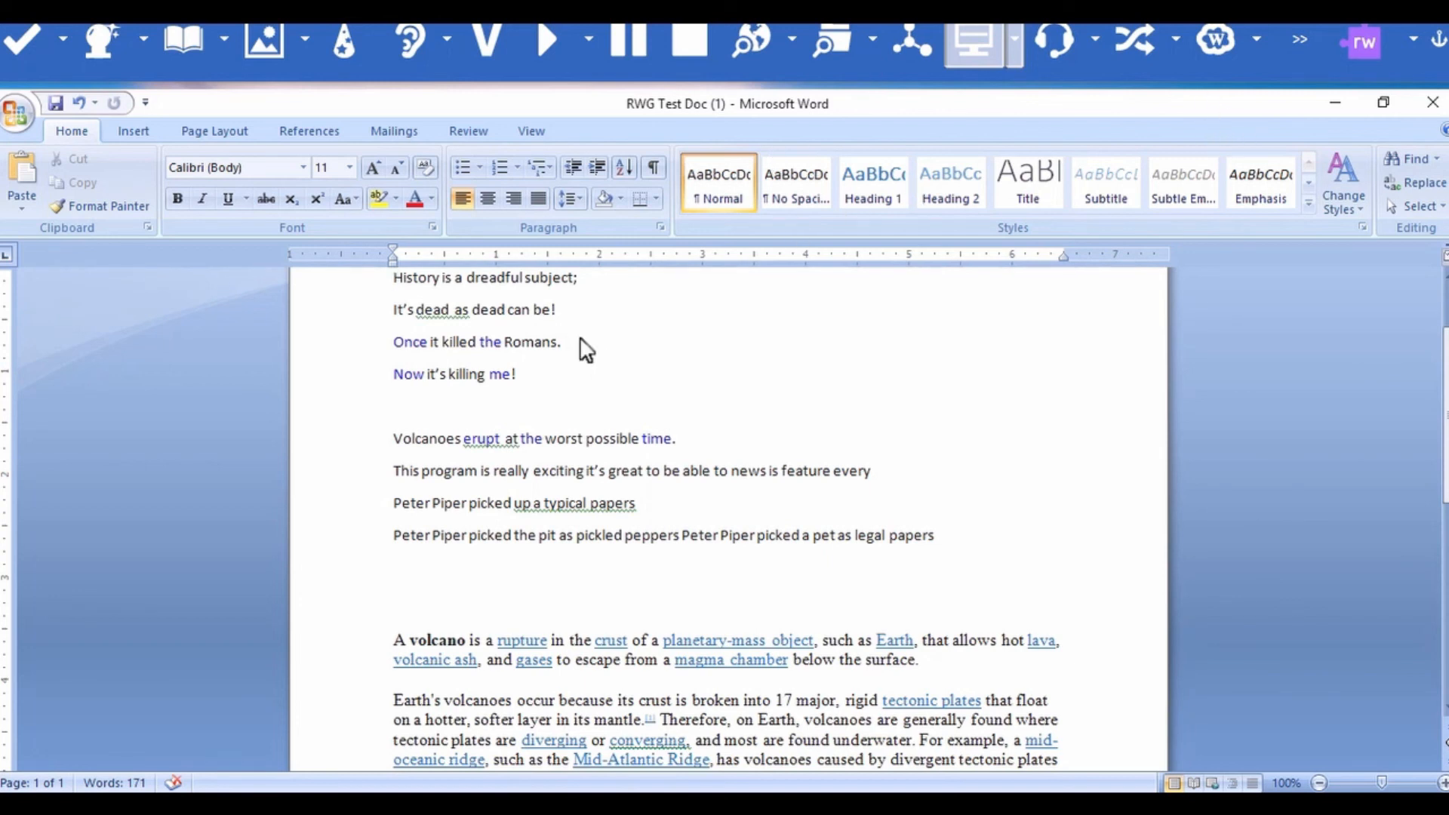
# - Record a Voice Note of about 8 seconds, insert it before the "History is a dreadful subject;" line, and close the recorder
pyautogui.click(1301, 31)
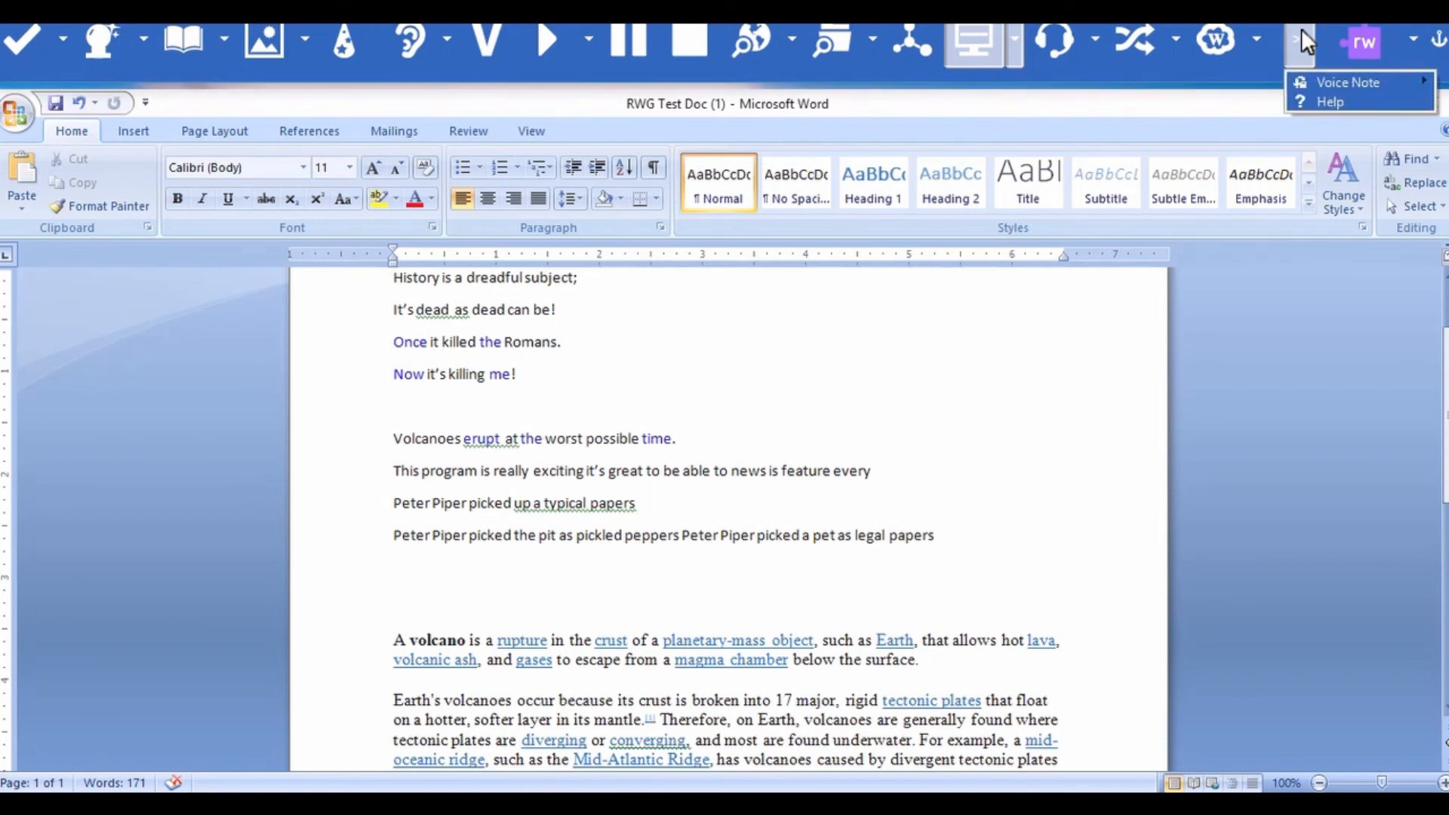
pyautogui.moveTo(1314, 78)
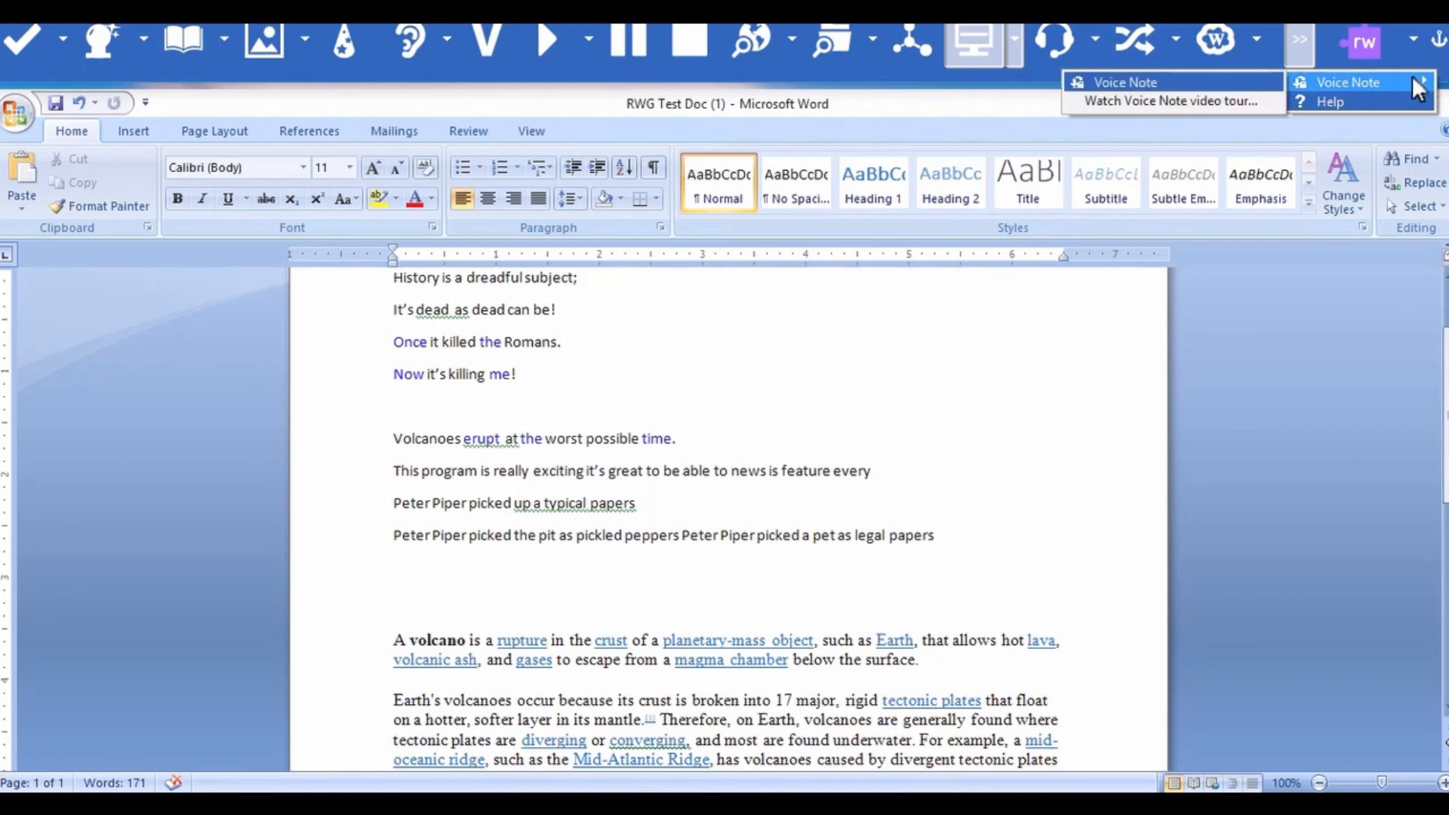
pyautogui.click(1166, 76)
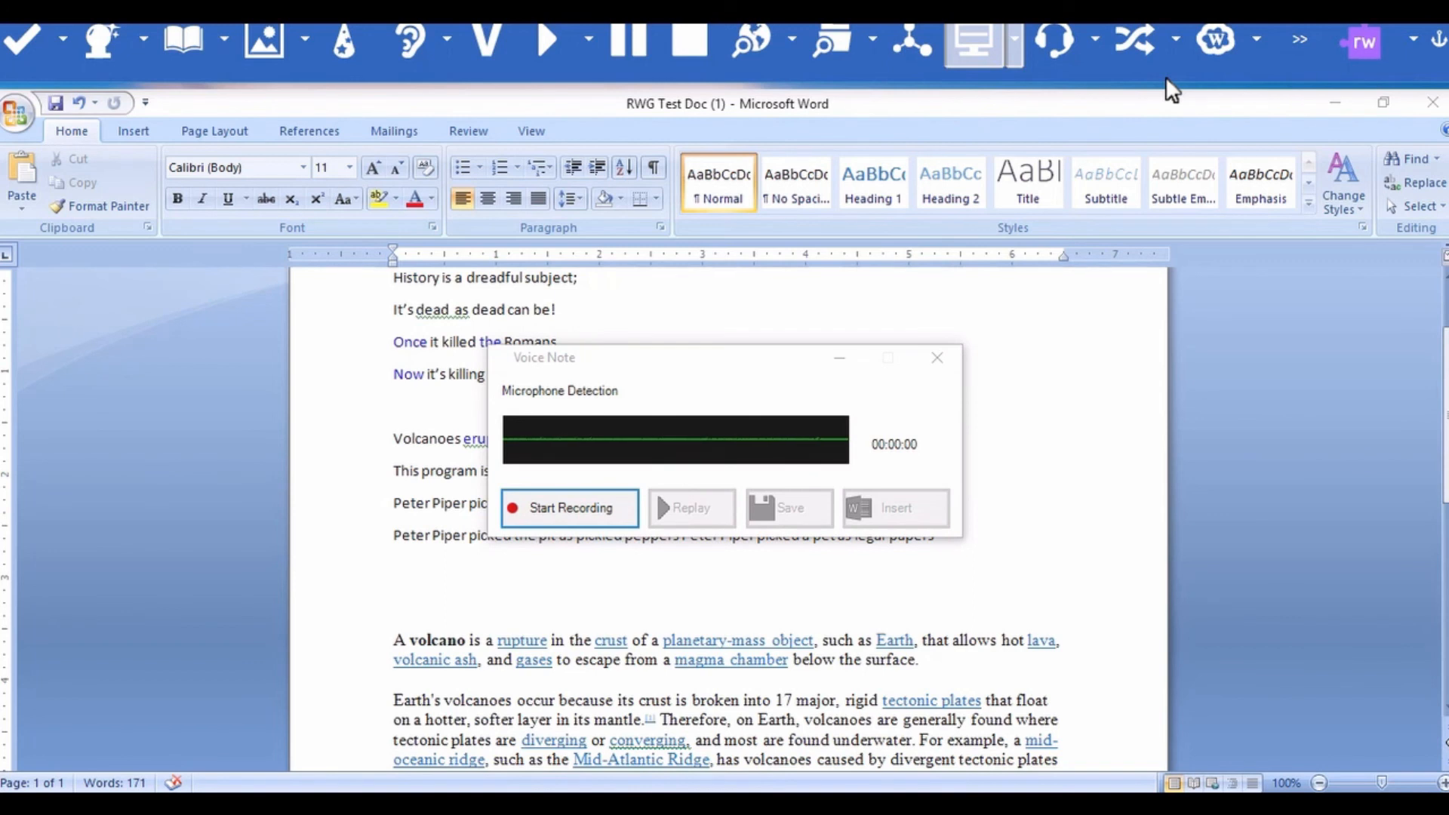
pyautogui.click(559, 509)
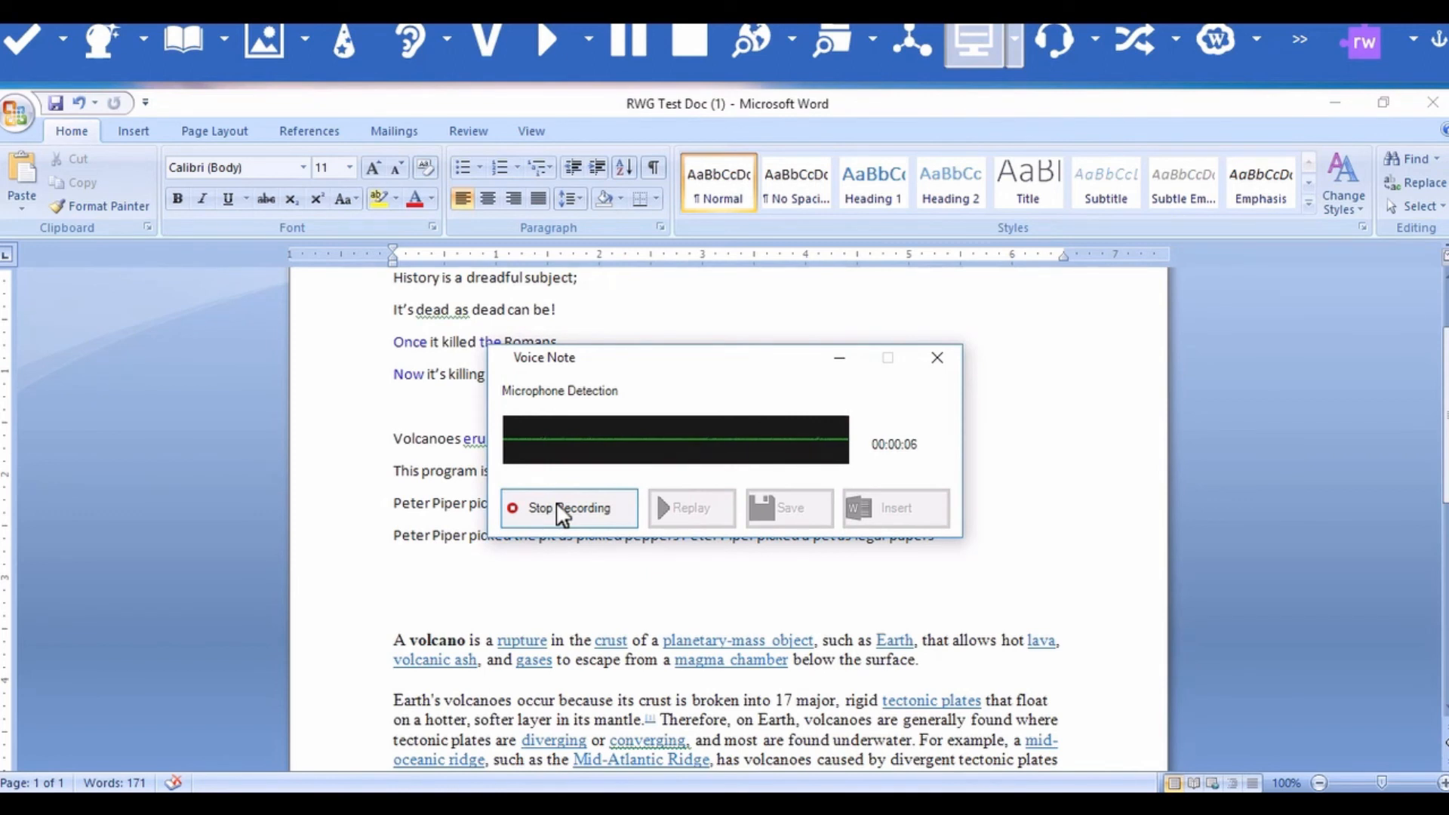
pyautogui.click(560, 506)
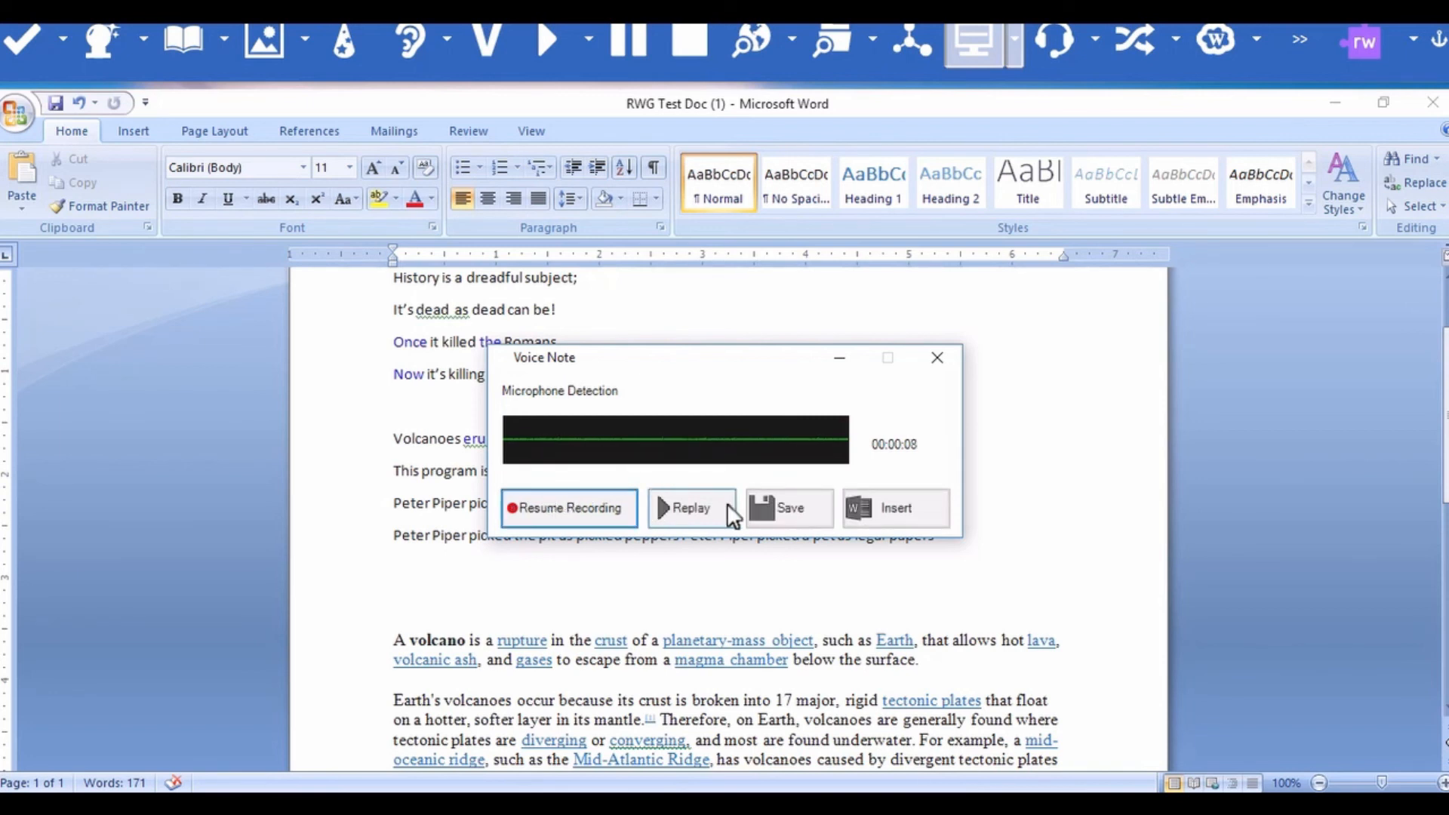
pyautogui.click(885, 501)
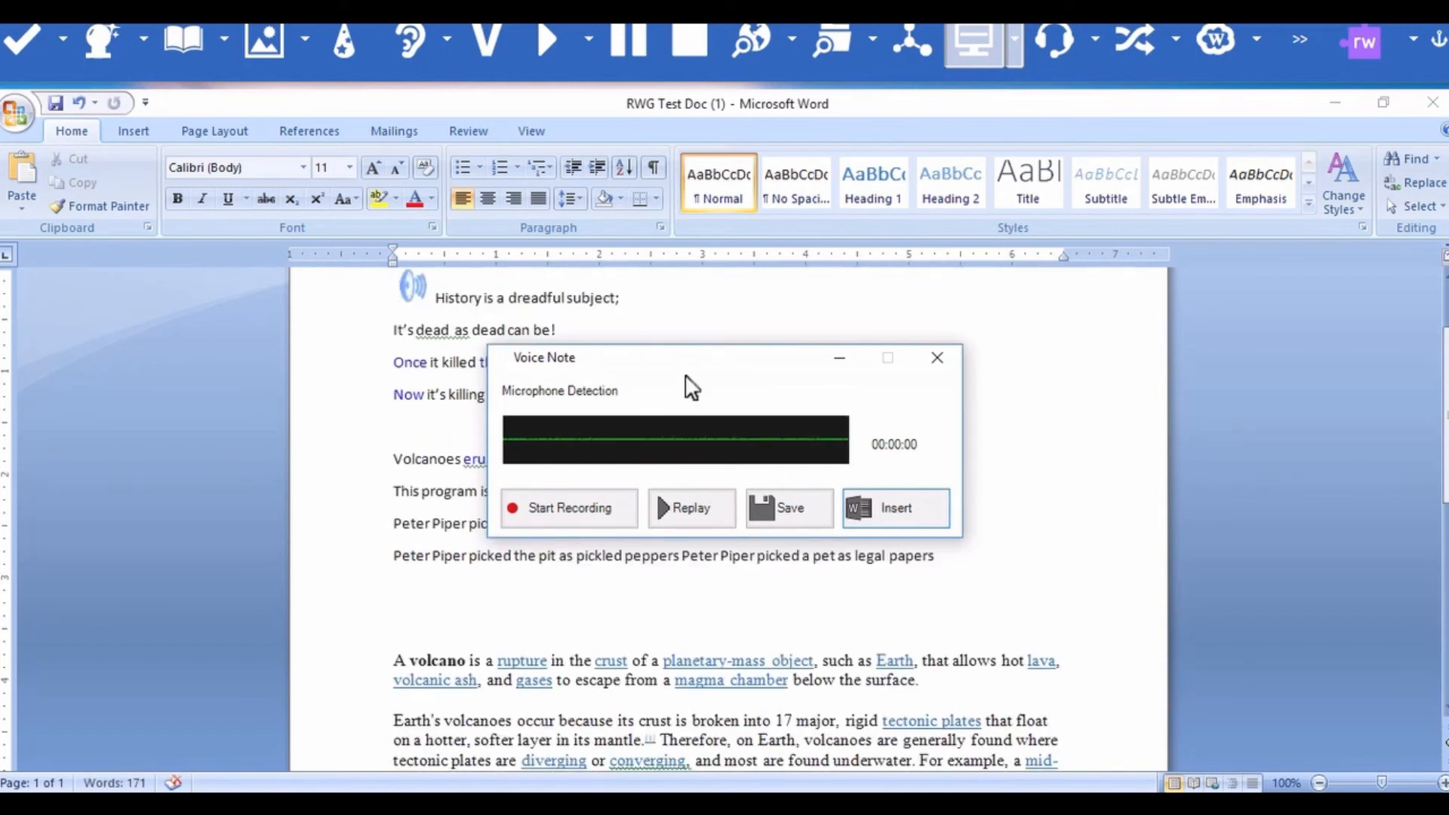
pyautogui.click(936, 361)
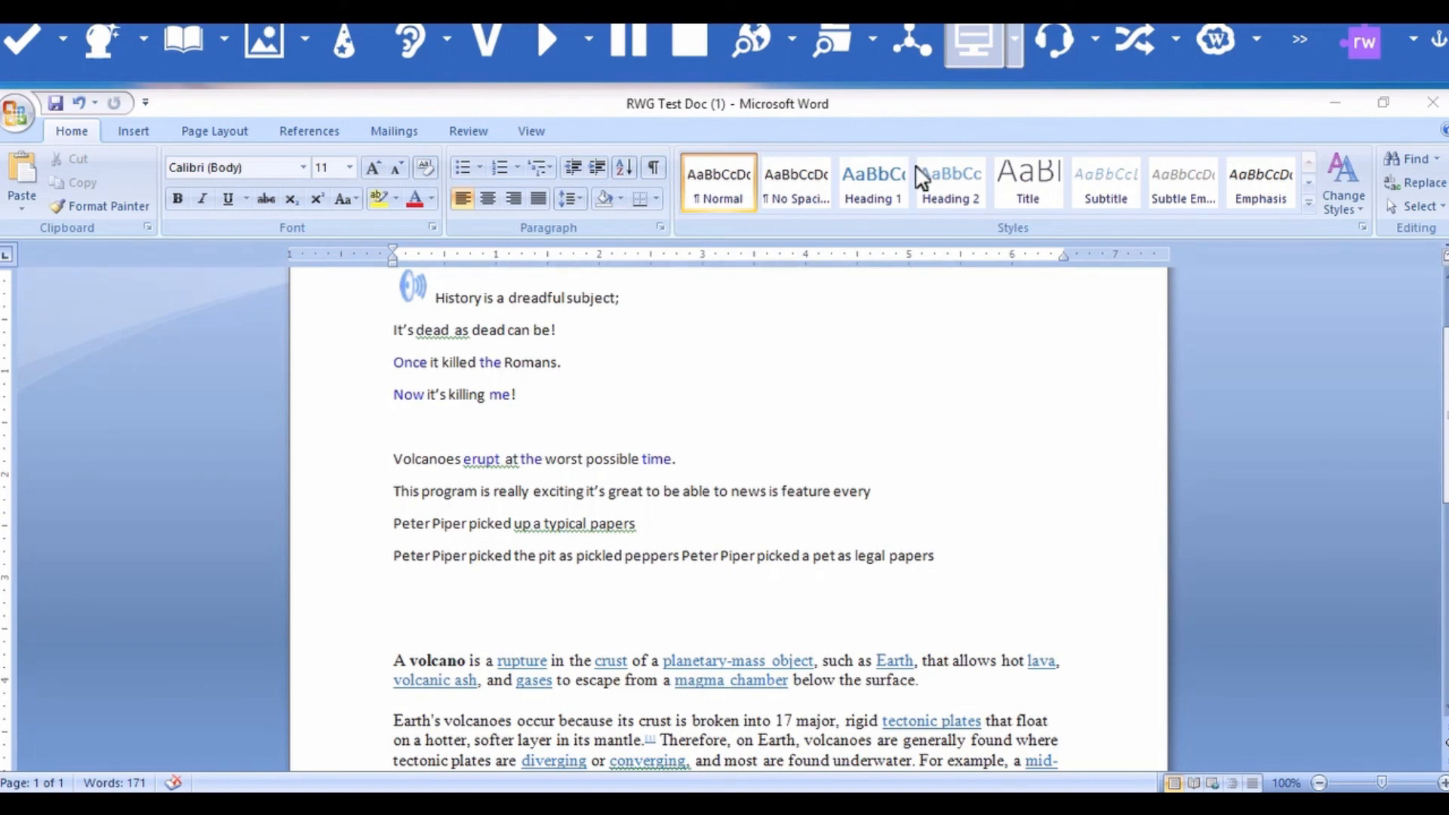
# - Close RWG Test Doc (1) with its changes saved and reopen it from the desktop
pyautogui.click(1429, 111)
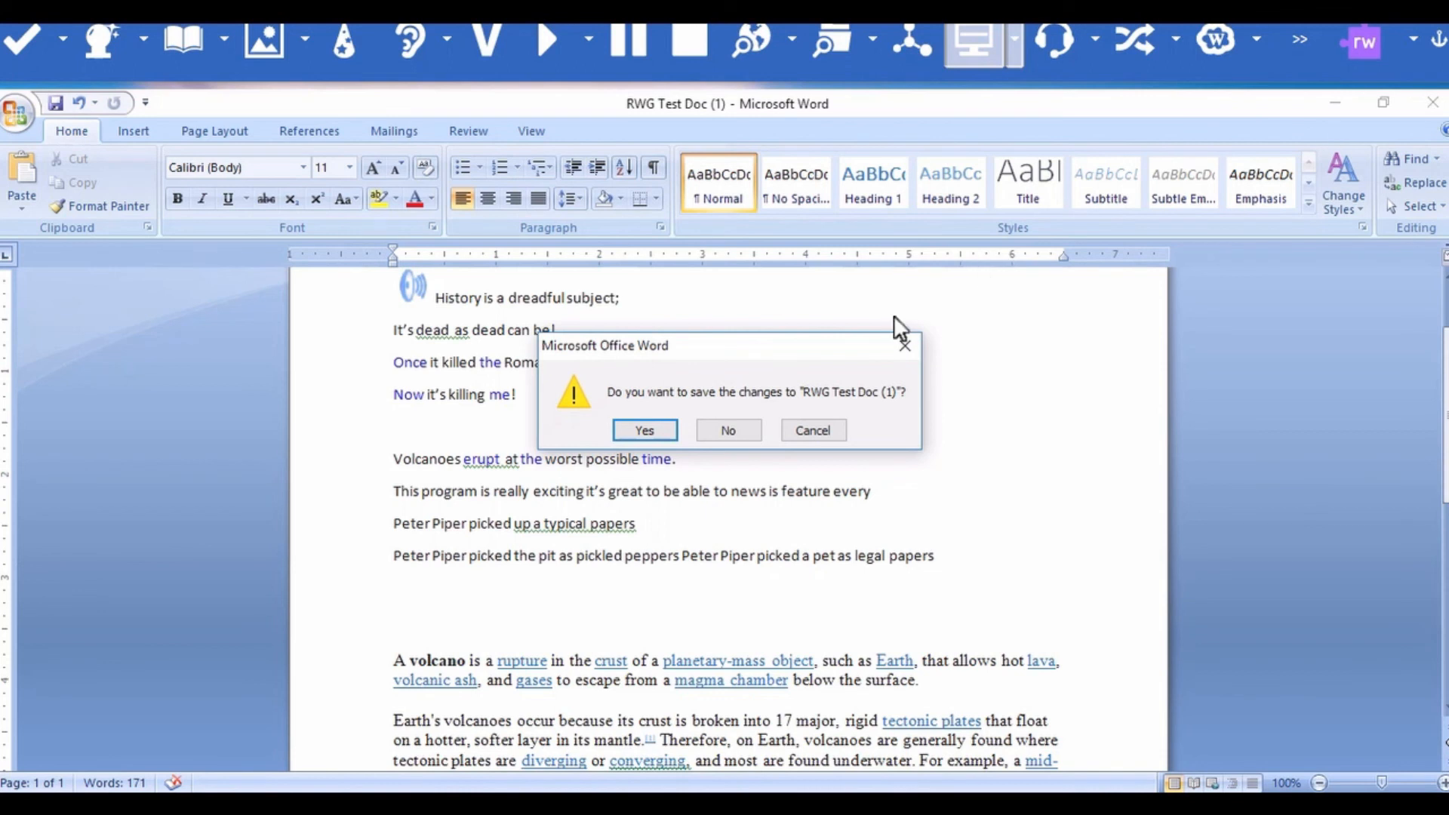
pyautogui.click(644, 428)
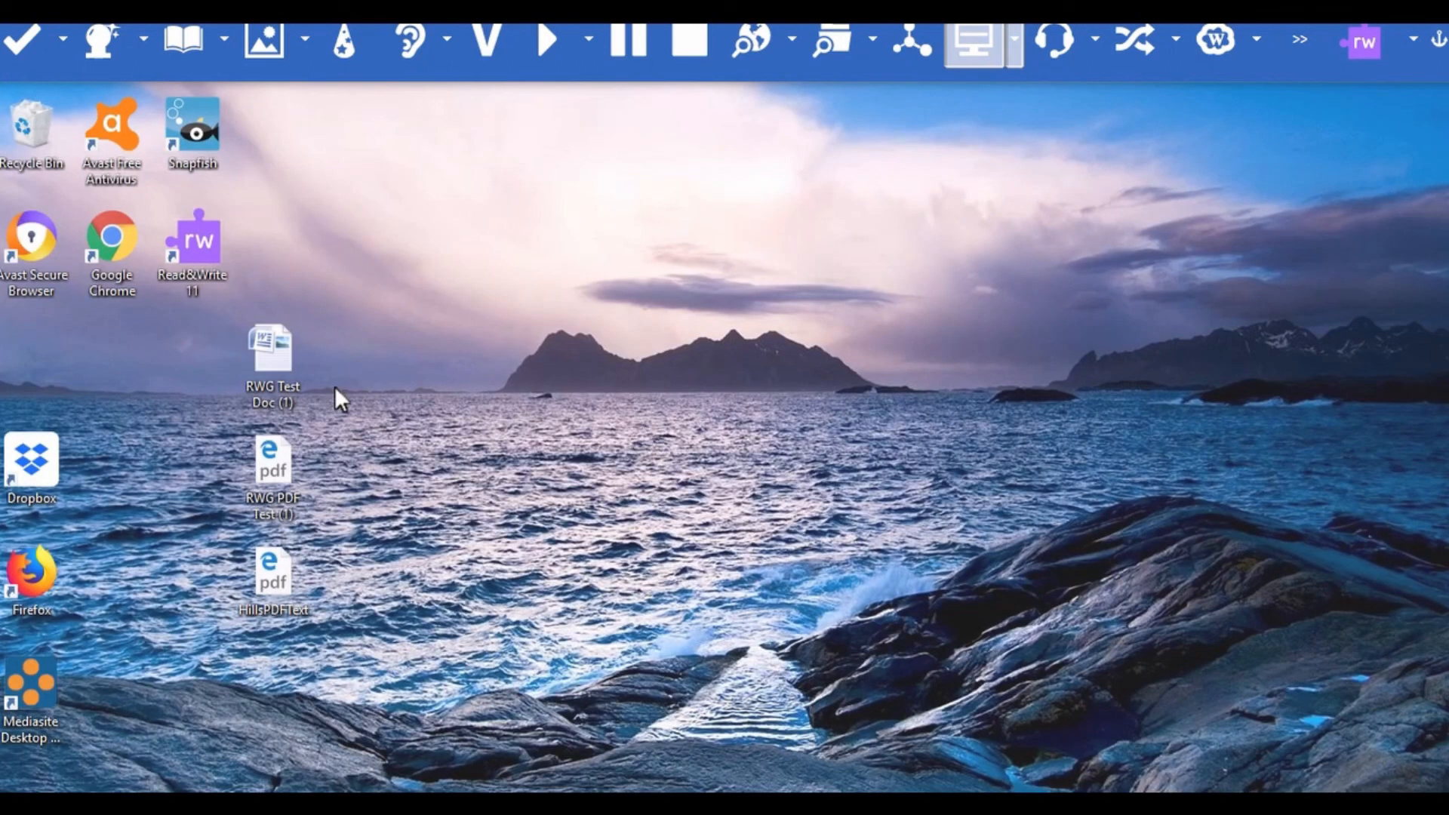
pyautogui.doubleClick(275, 360)
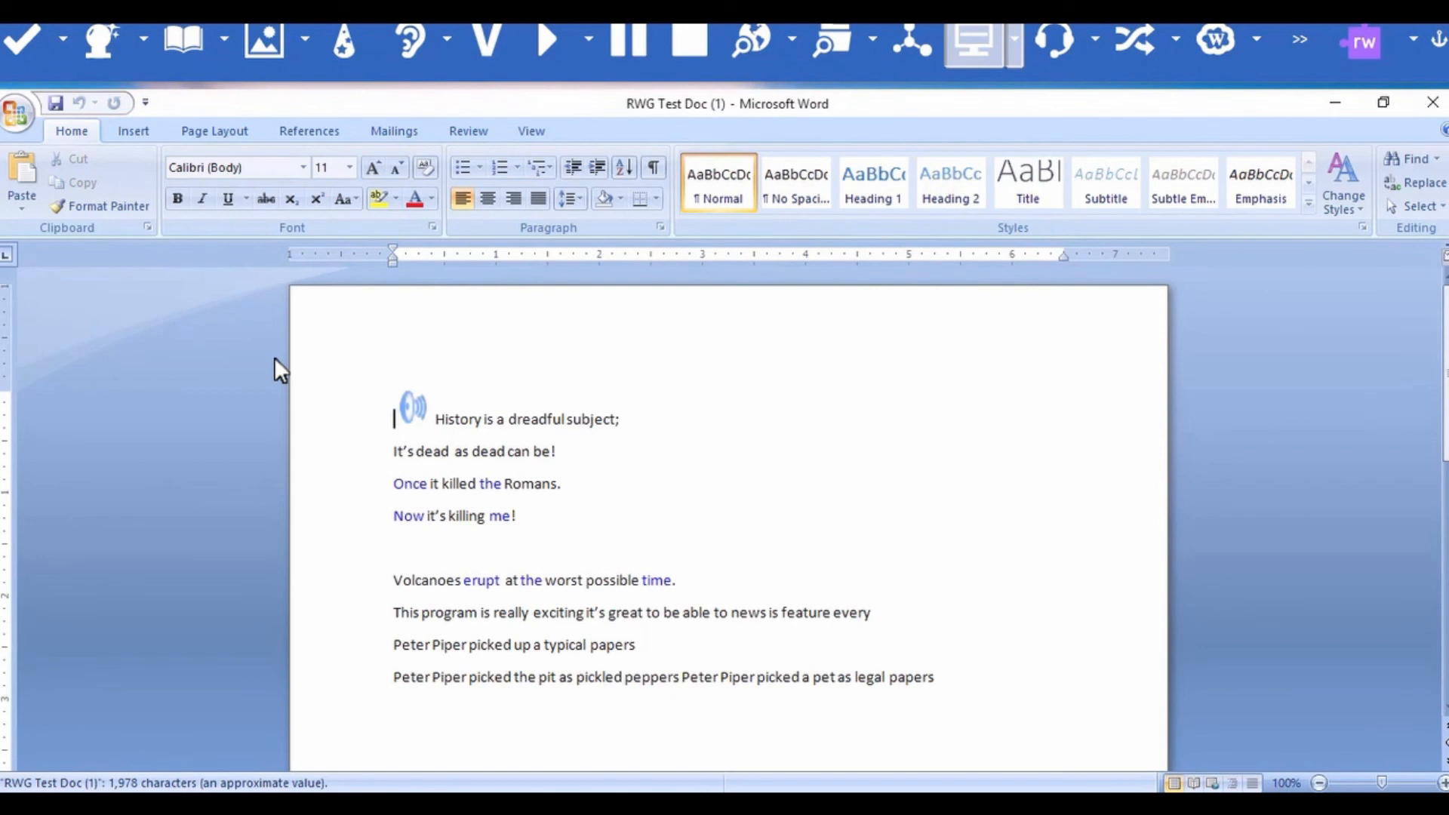
# - Open the embedded voice note in the music player, raise the volume to listen, and pause playback near the end
pyautogui.click(420, 415)
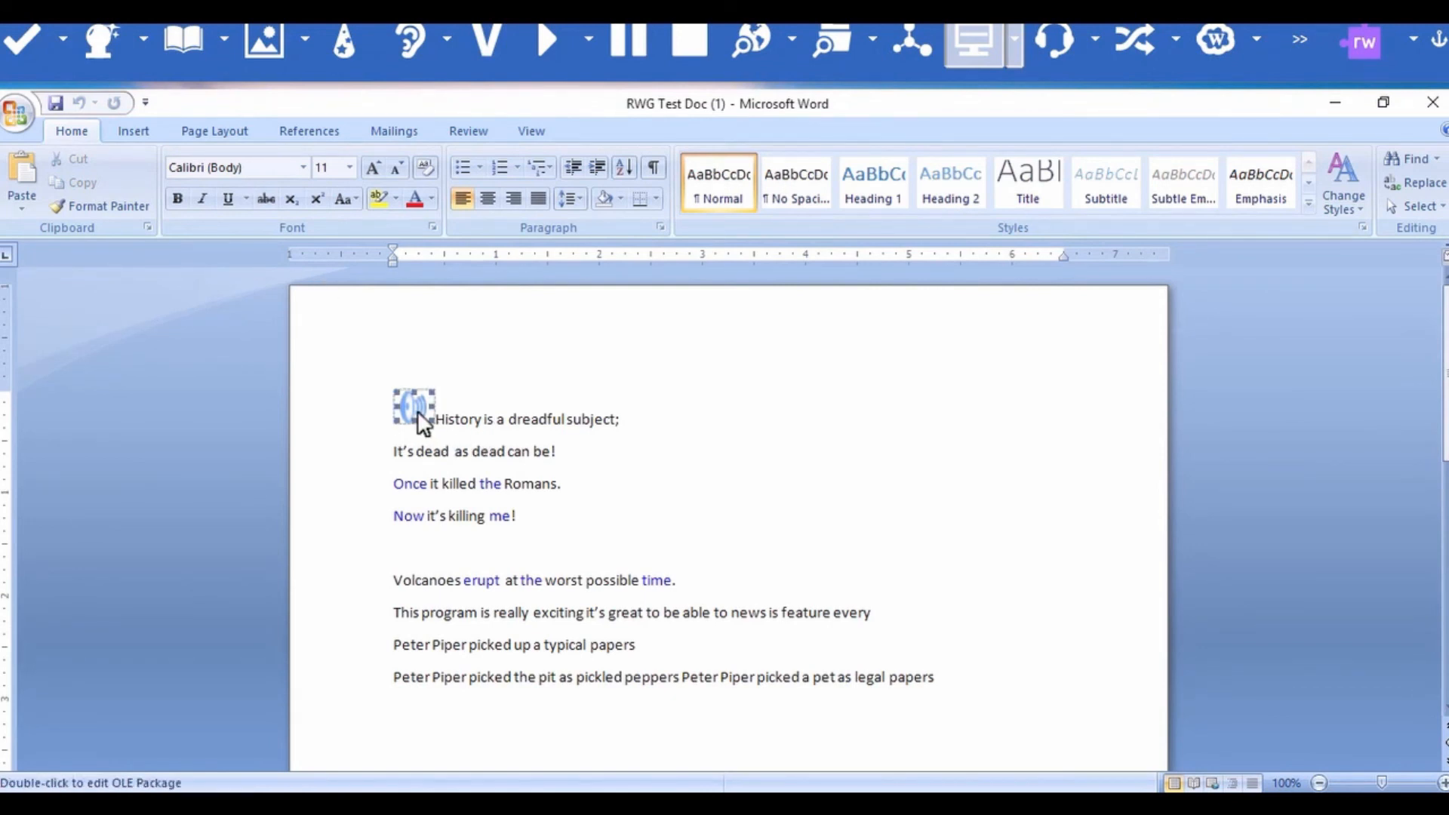
pyautogui.doubleClick(419, 413)
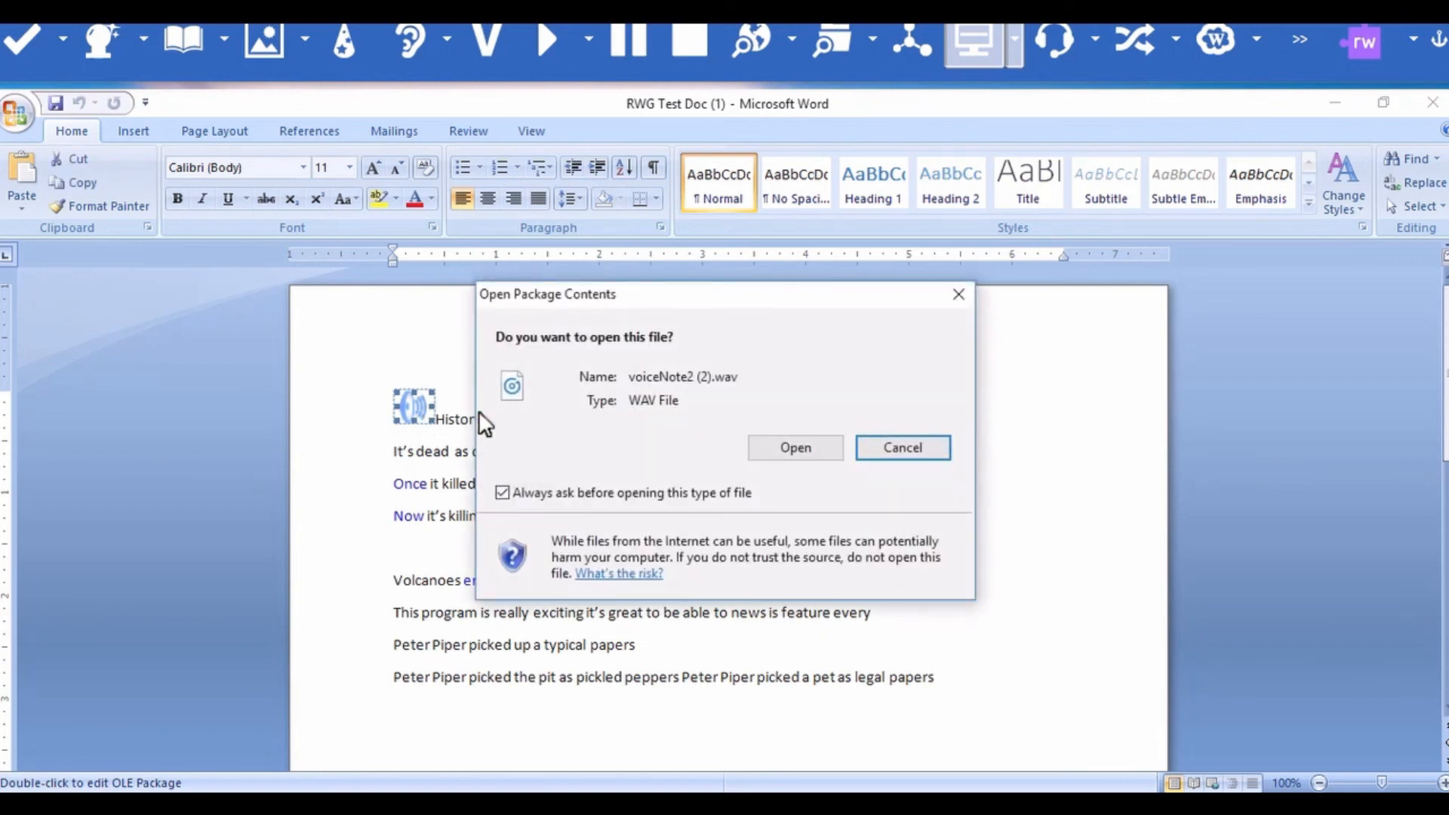
pyautogui.click(800, 451)
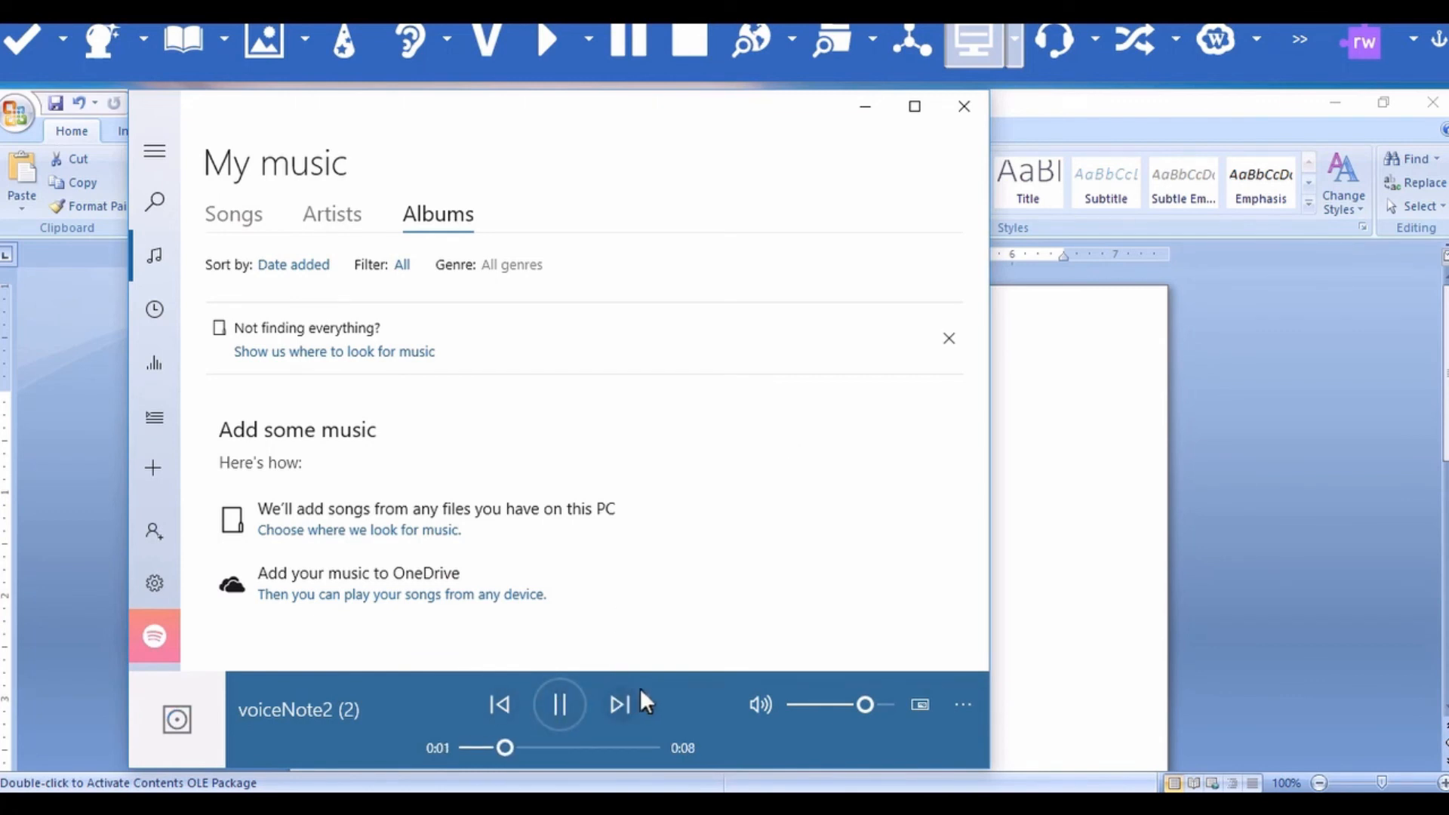
pyautogui.click(893, 701)
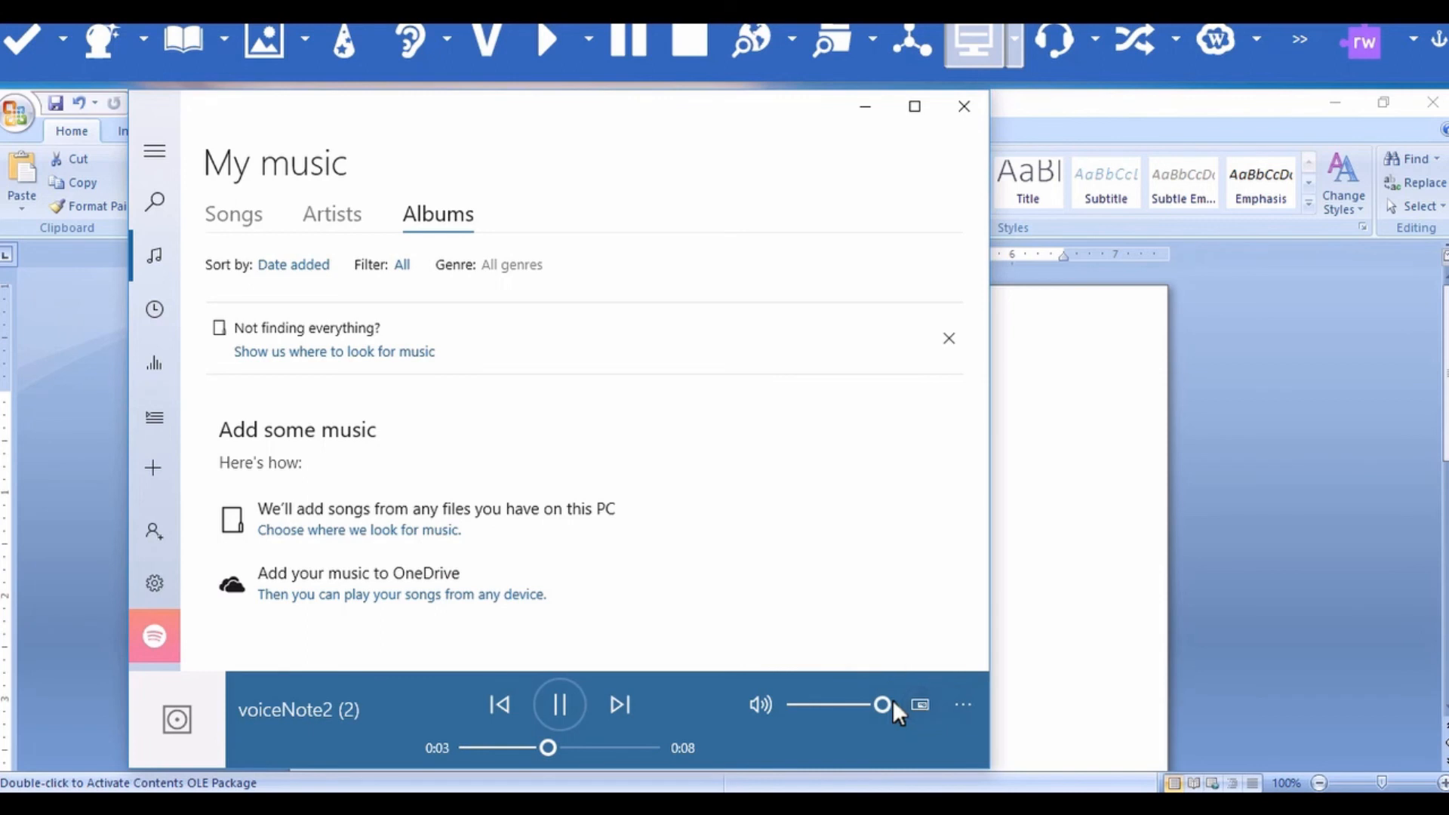
pyautogui.click(557, 716)
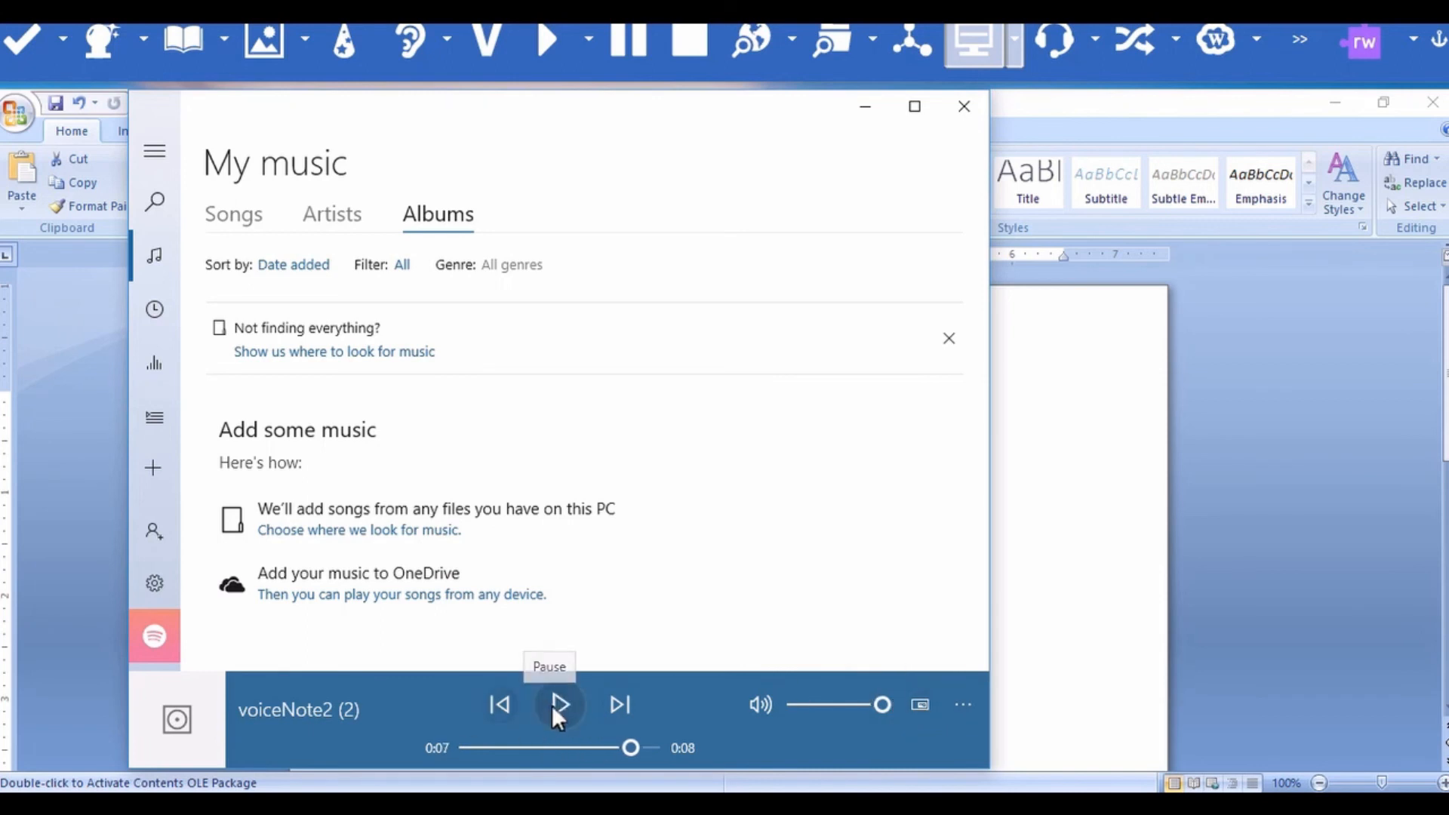
# - Close the music player and delete the voice note from the document's first line
pyautogui.click(966, 107)
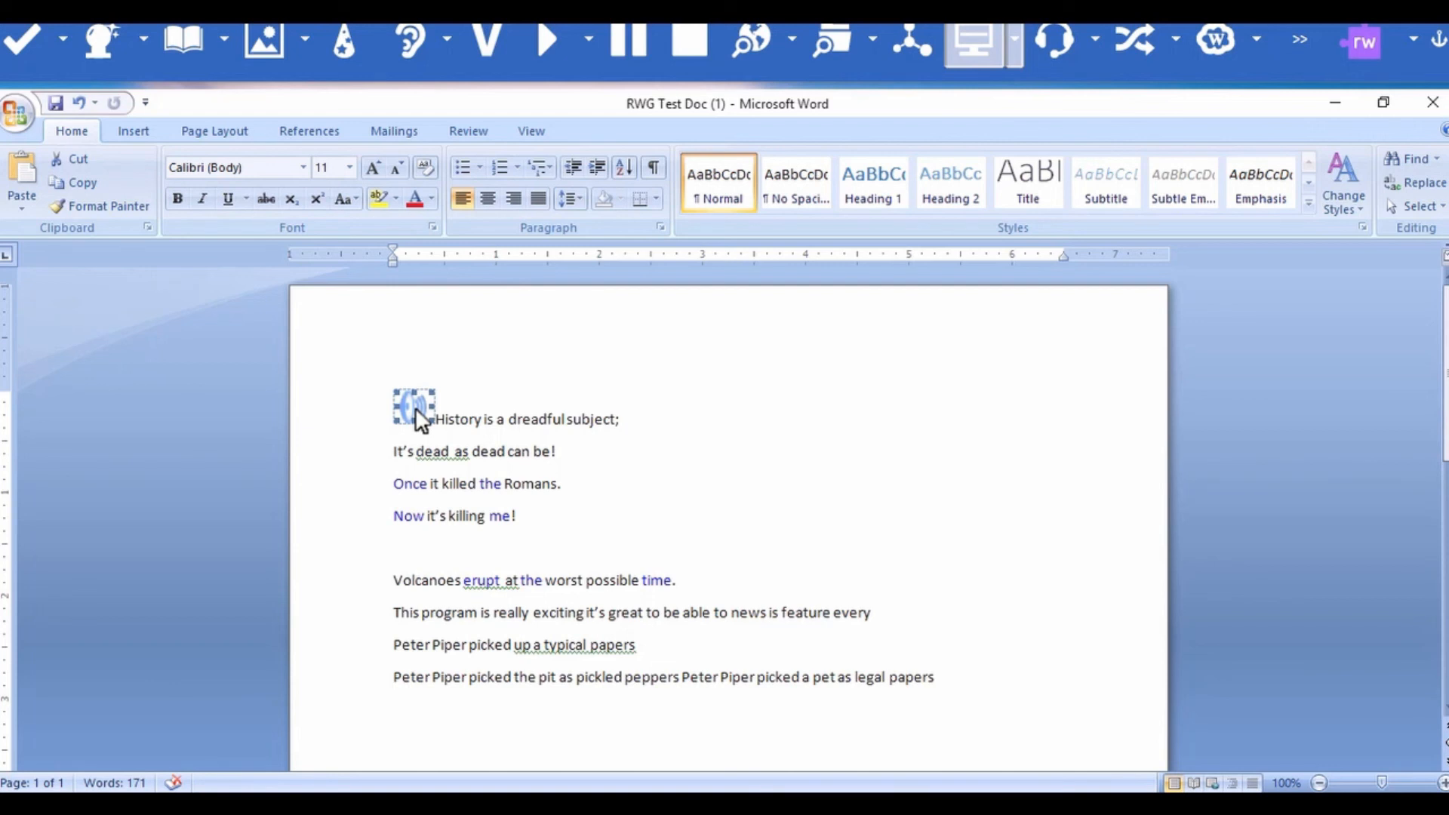
pyautogui.press('Delete')
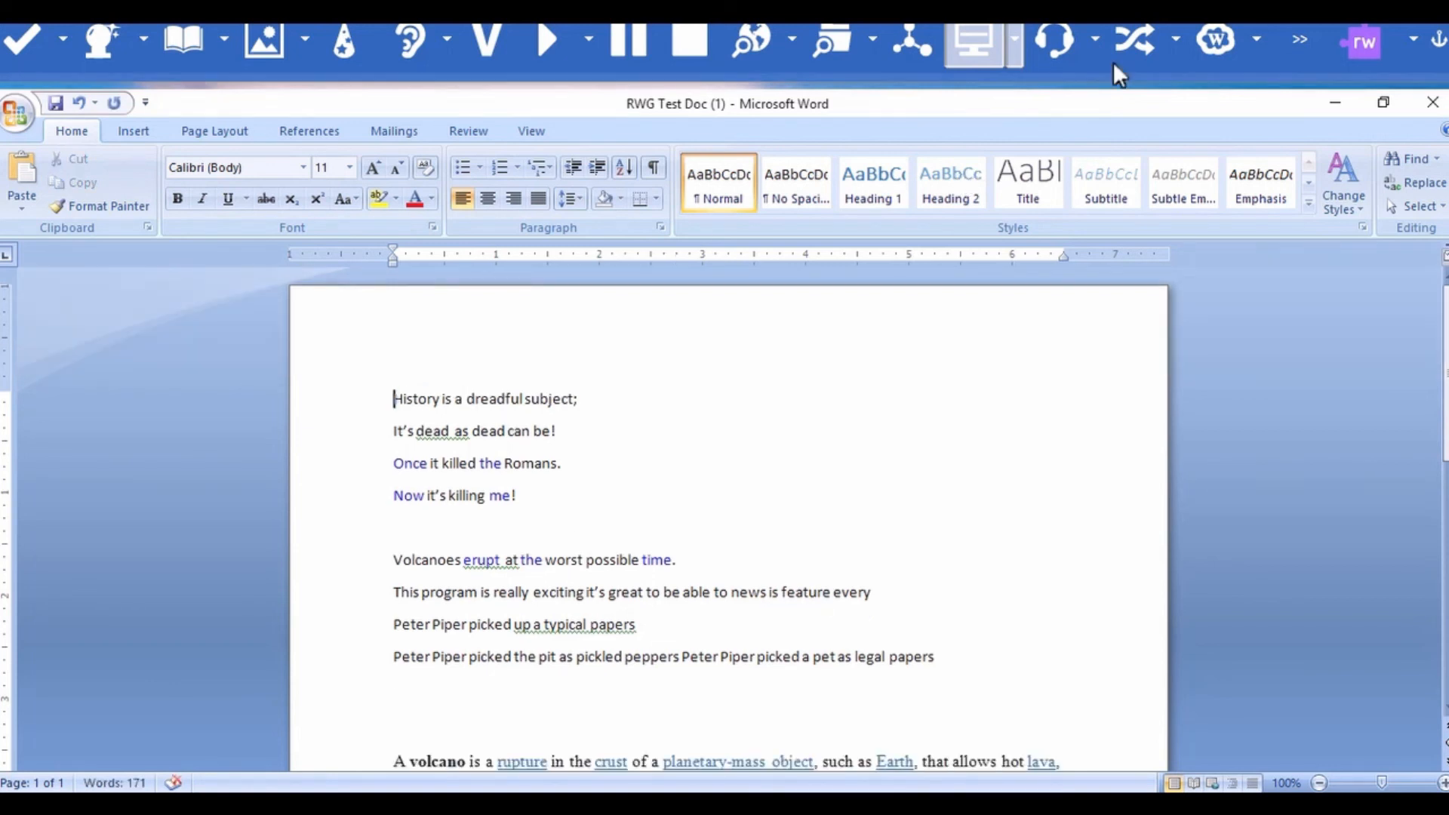